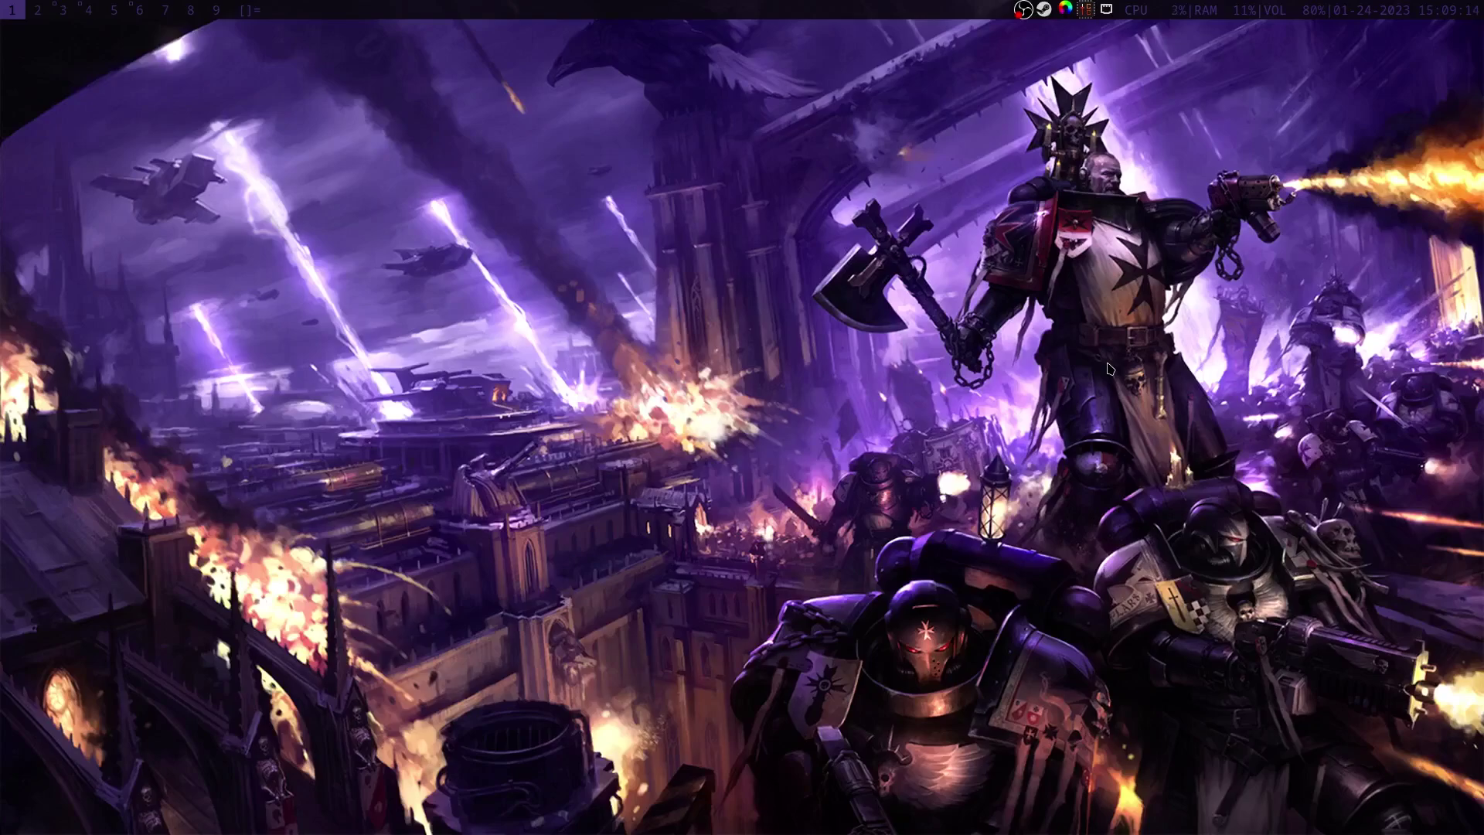
Step: In a new terminal, run 'sudo dmesg | grep -i -e DMAR -e IOMMU' to check IOMMU messages
key(super+Return)
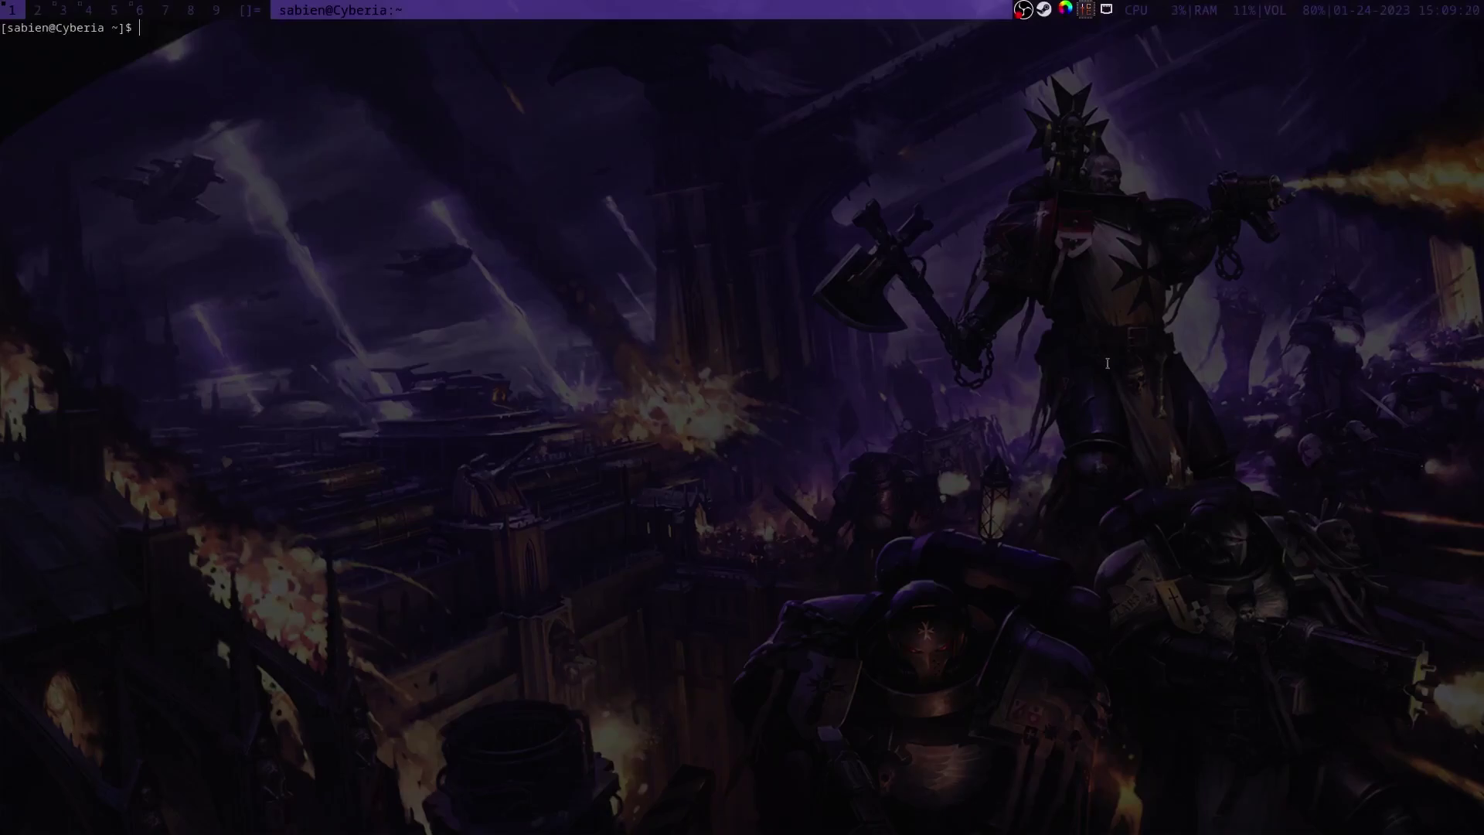
text(sudo dmesg | grep -i -e DMAR -e IOMMU)
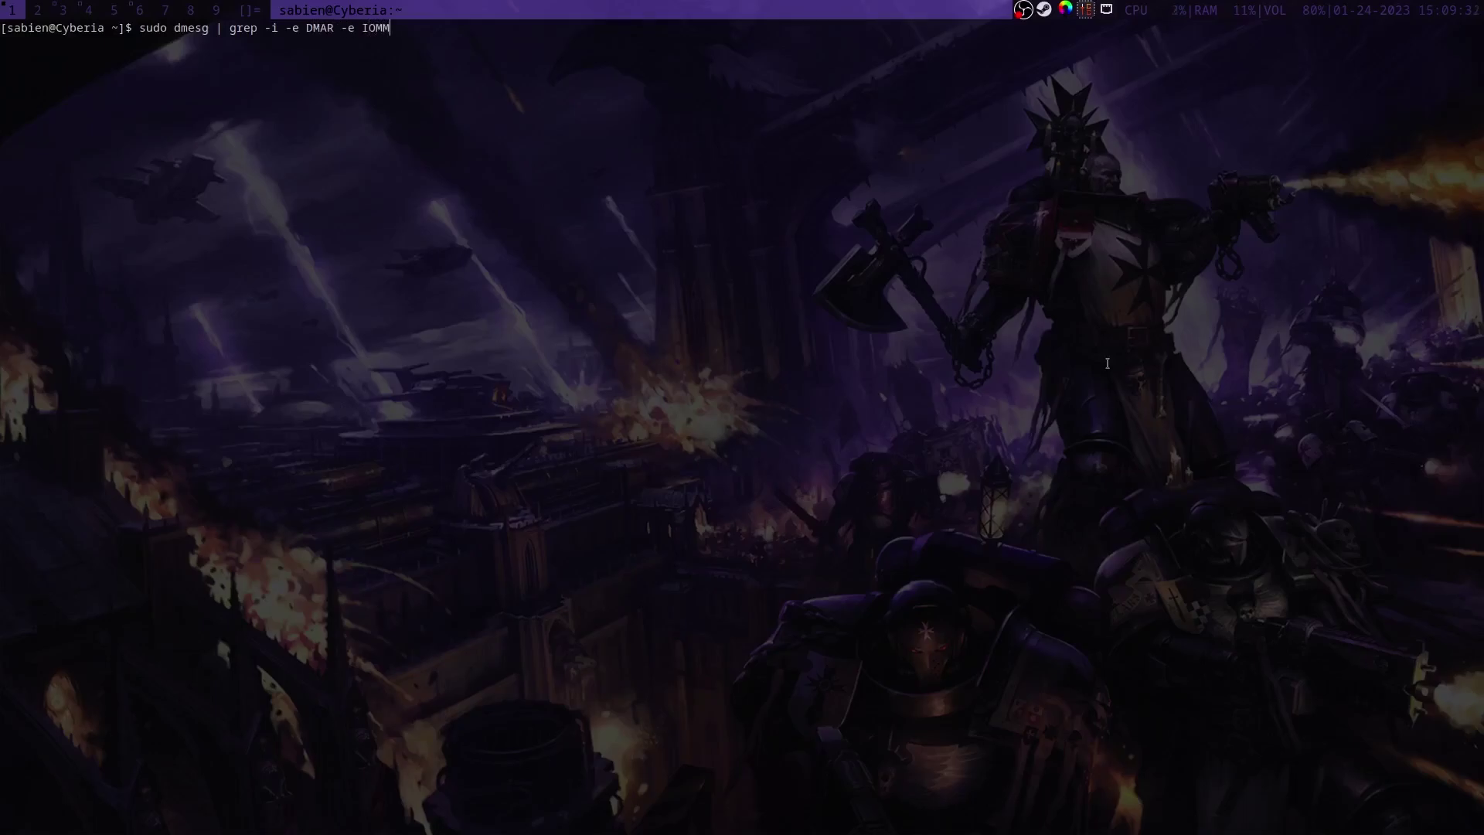
key(Return)
key(Return)
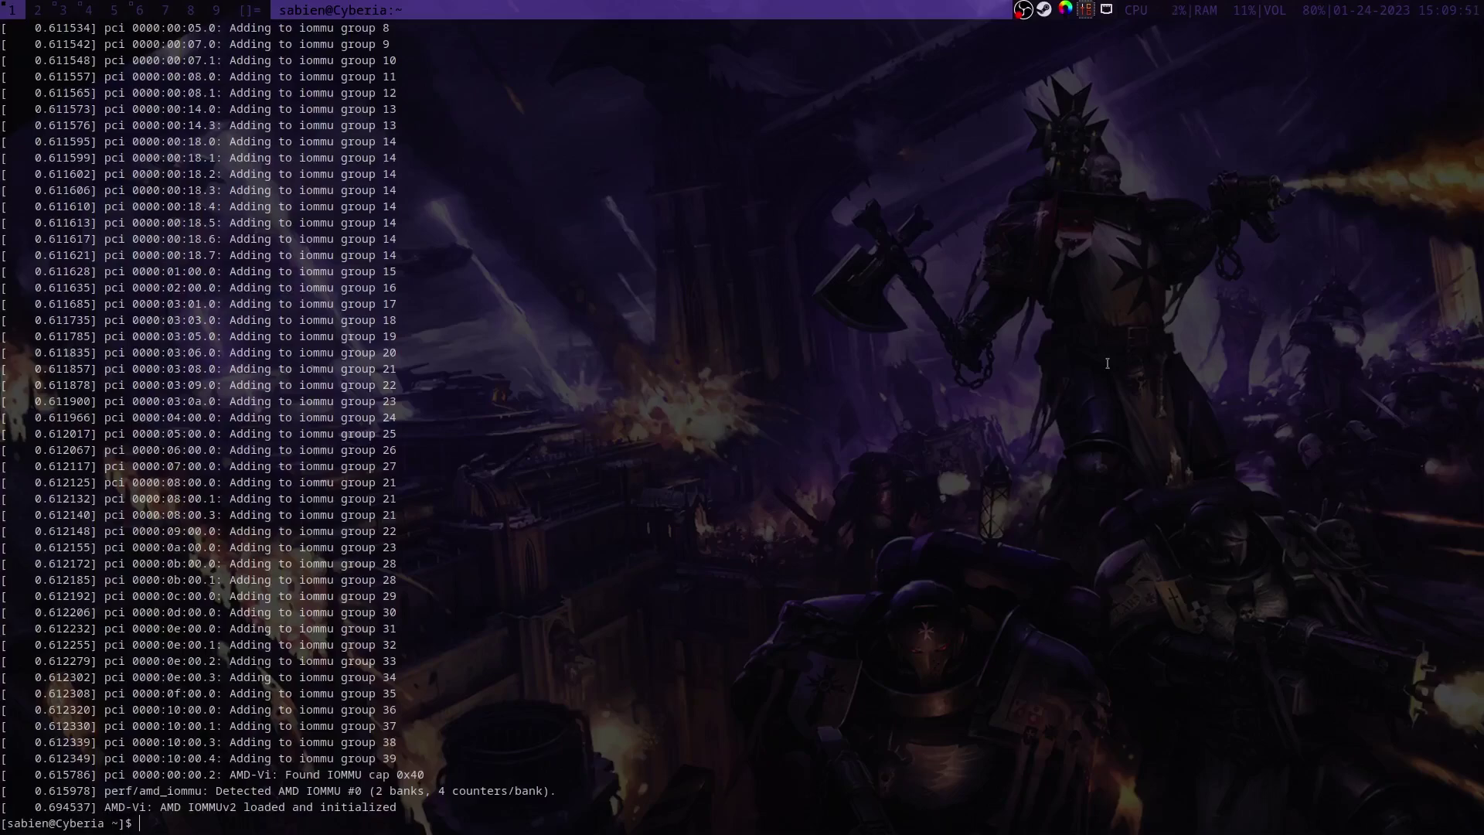
Step: Run 'sudo gpu-passthrough-manager', review its five detected devices, then close it
text(ls)
key(BackSpace)
key(BackSpace)
text(sudo gpu-passthrough-manager)
key(Return)
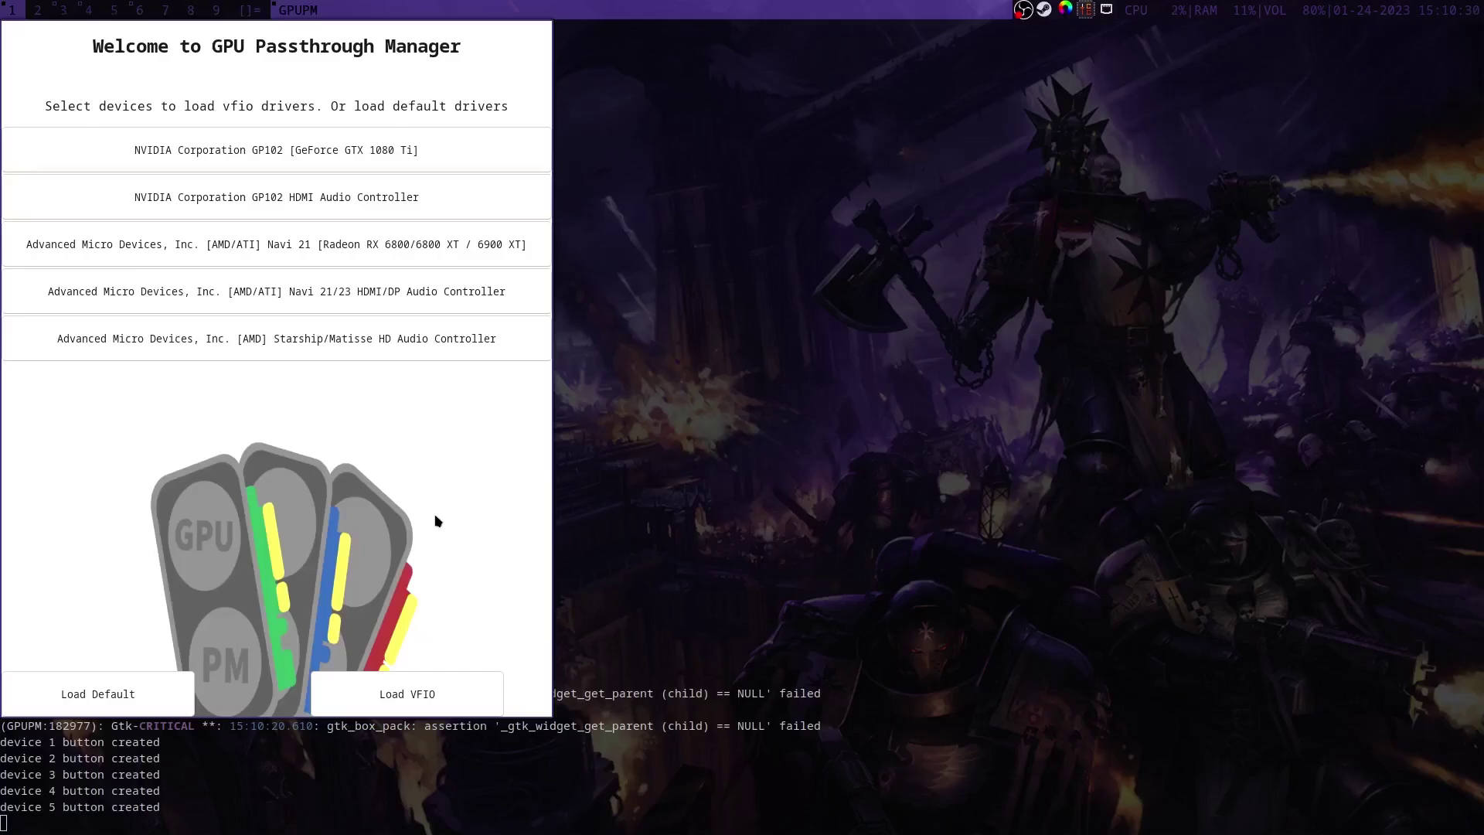
key(super+shift+c)
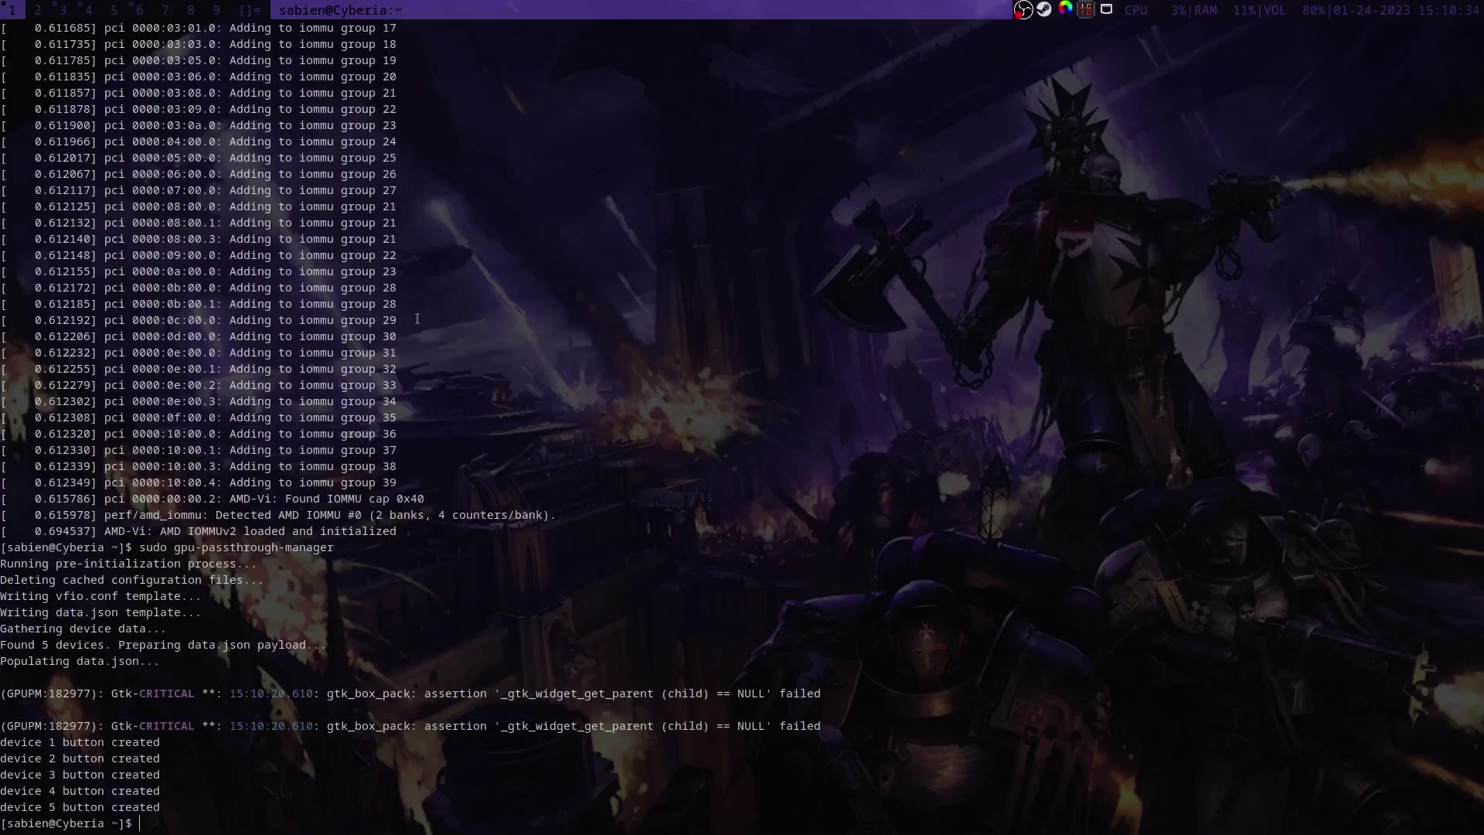
Step: Paste and run the copied mkdir/wget/chmod command that installs the /etc/libvirt/hooks/qemu hook
key(super+3)
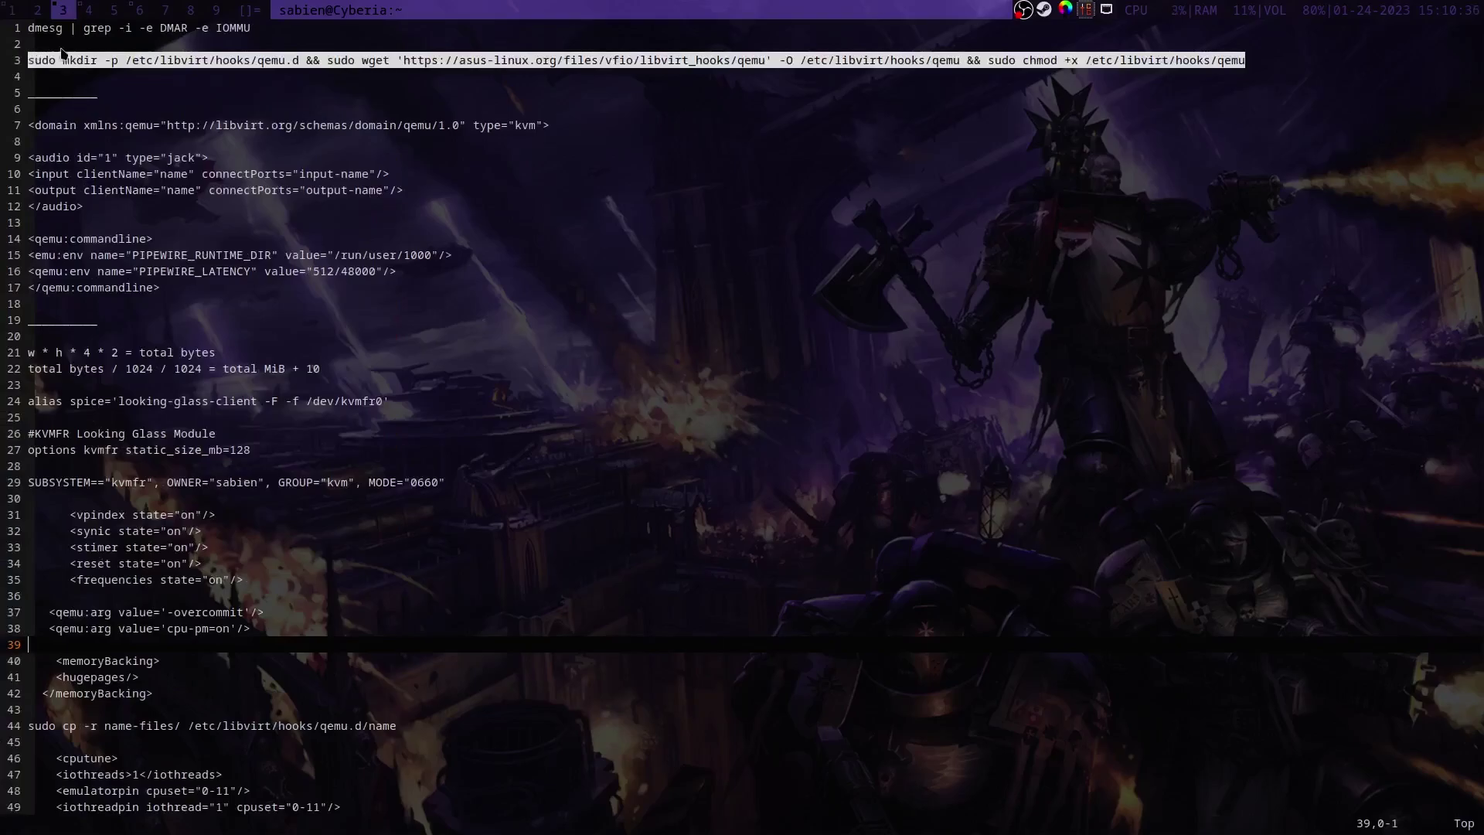
key(super+1)
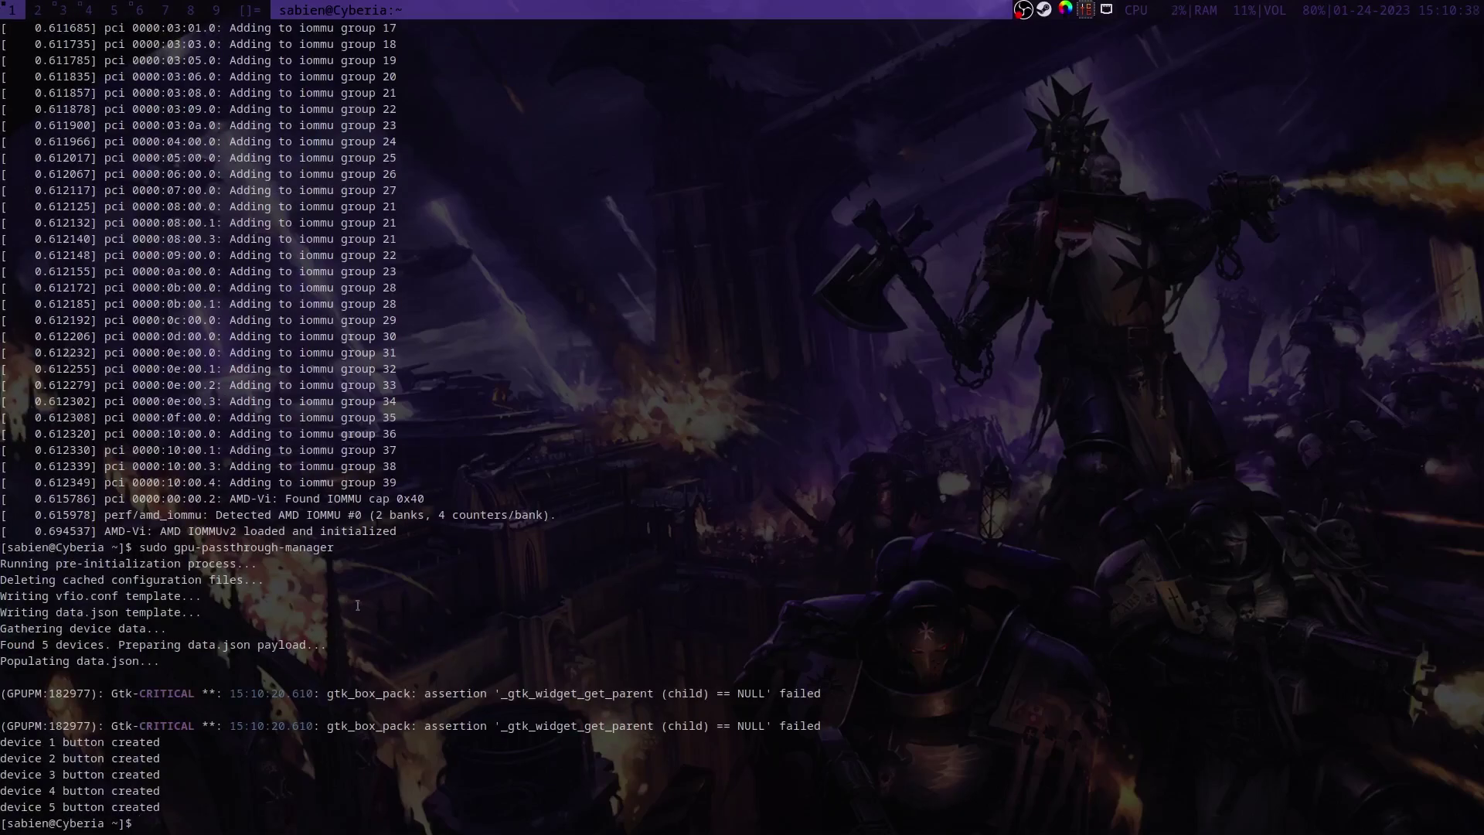
middle_click(355, 600)
key(Return)
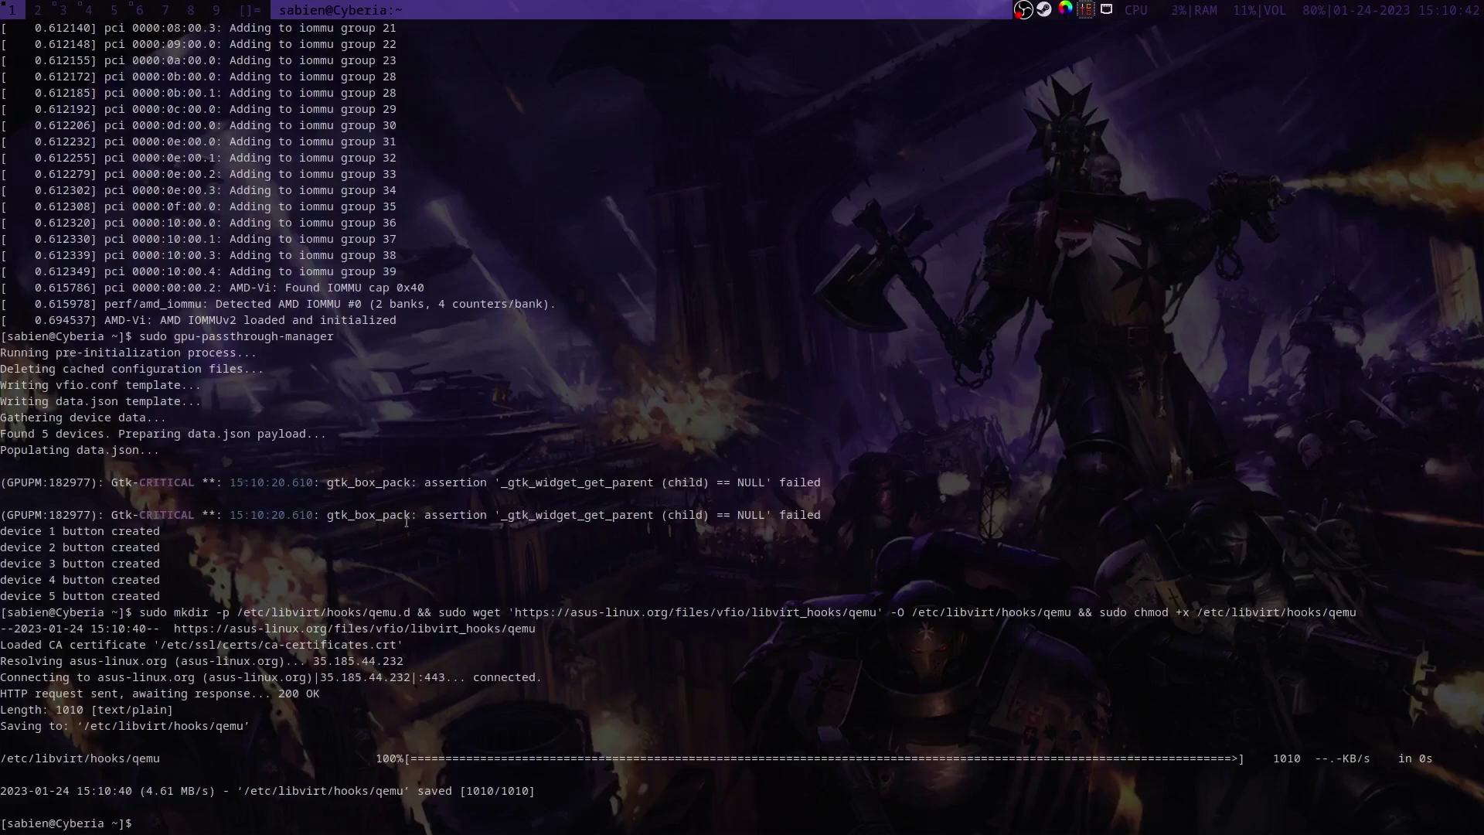
Step: Restart libvirtd with 'systemctl restart libvirtd', authenticating with the password
text(systemctl li)
key(BackSpace)
key(BackSpace)
text(restart libvirtd)
key(Return)
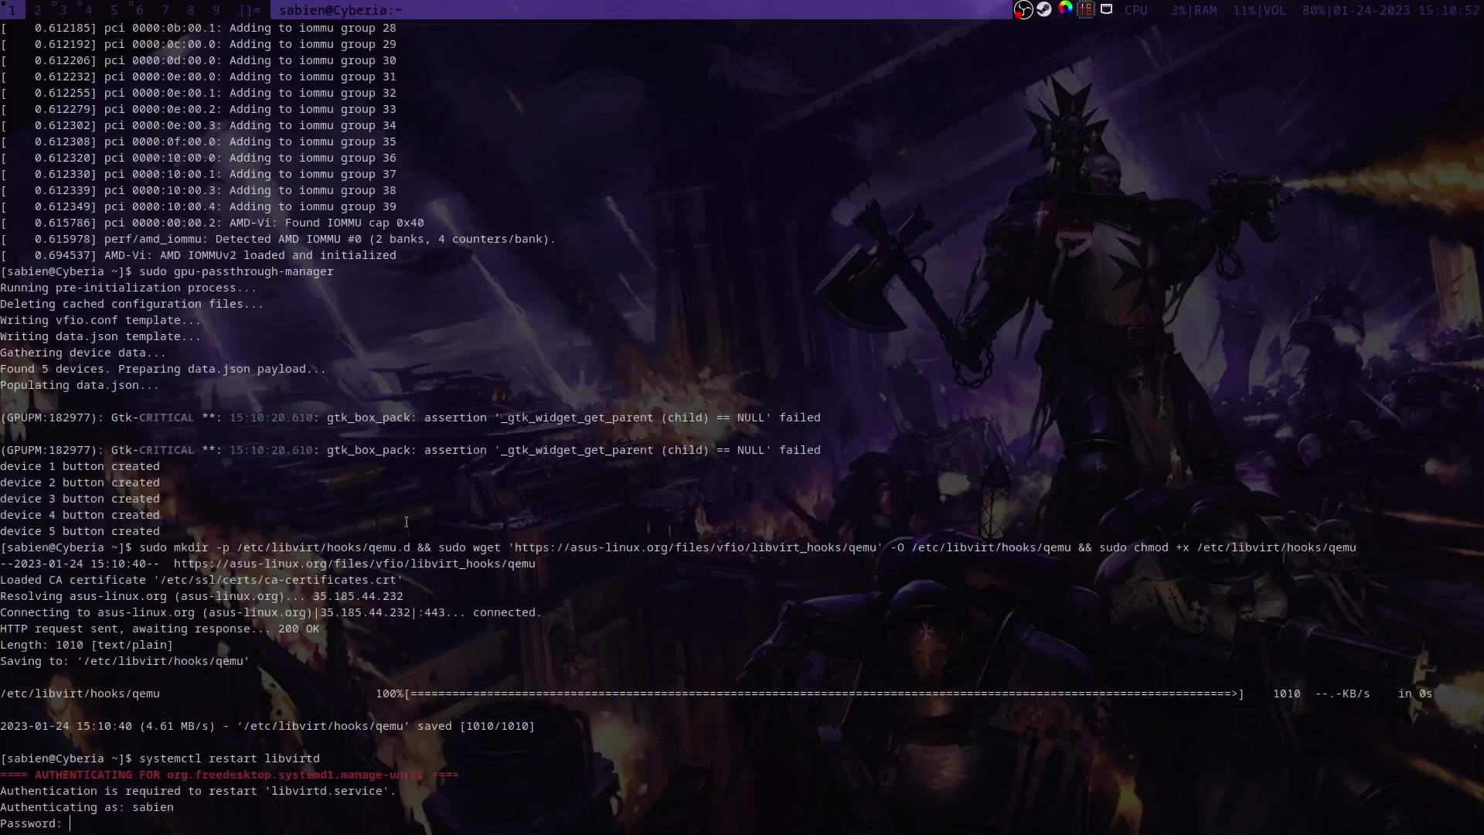
key(Return)
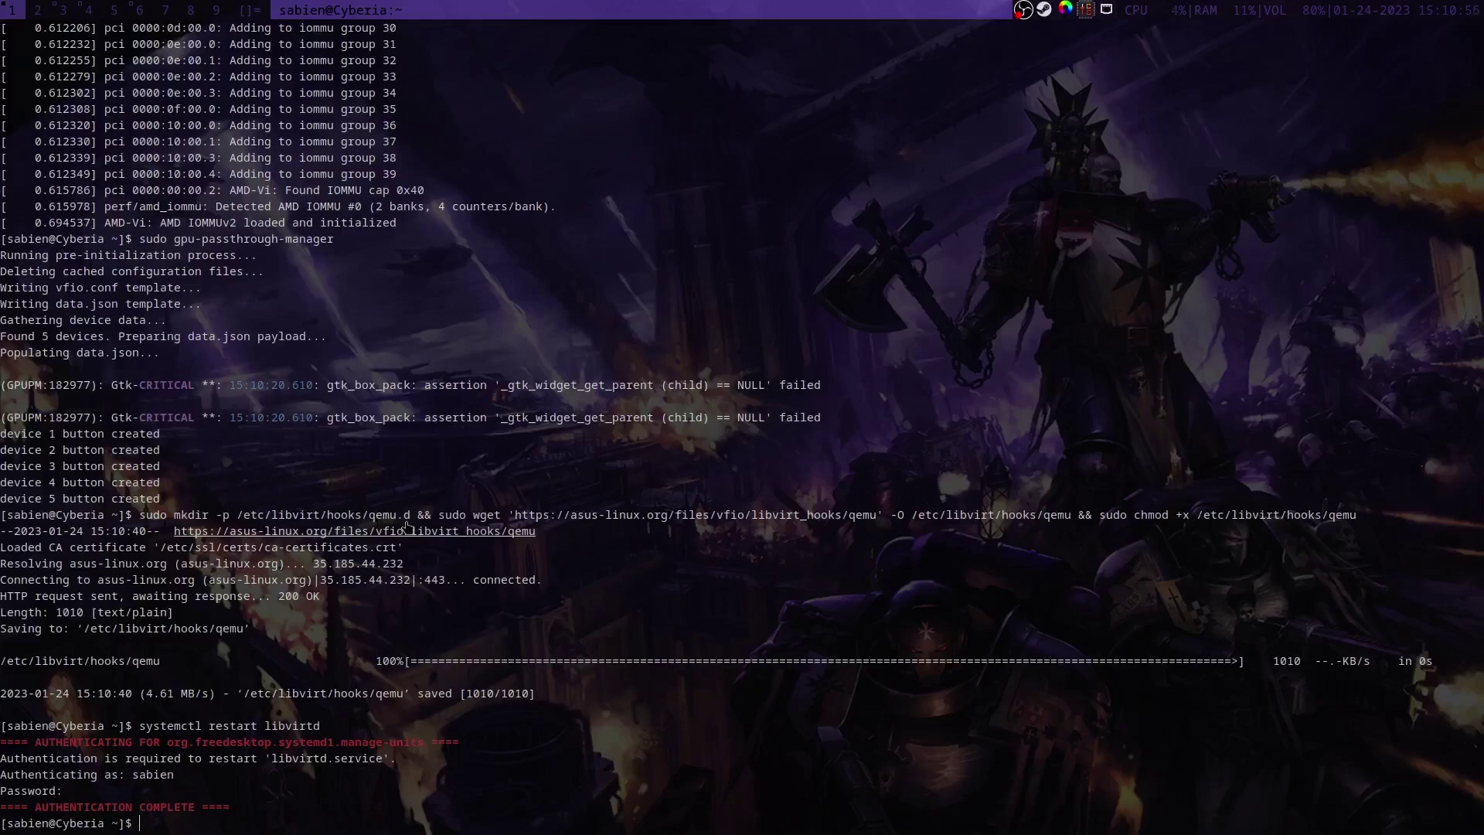
Step: Copy name-files into /etc/libvirt/hooks/qemu.d/name with 'sudo cp -r'
text(sudo cp -r name-files/ /etc/libvirt/)
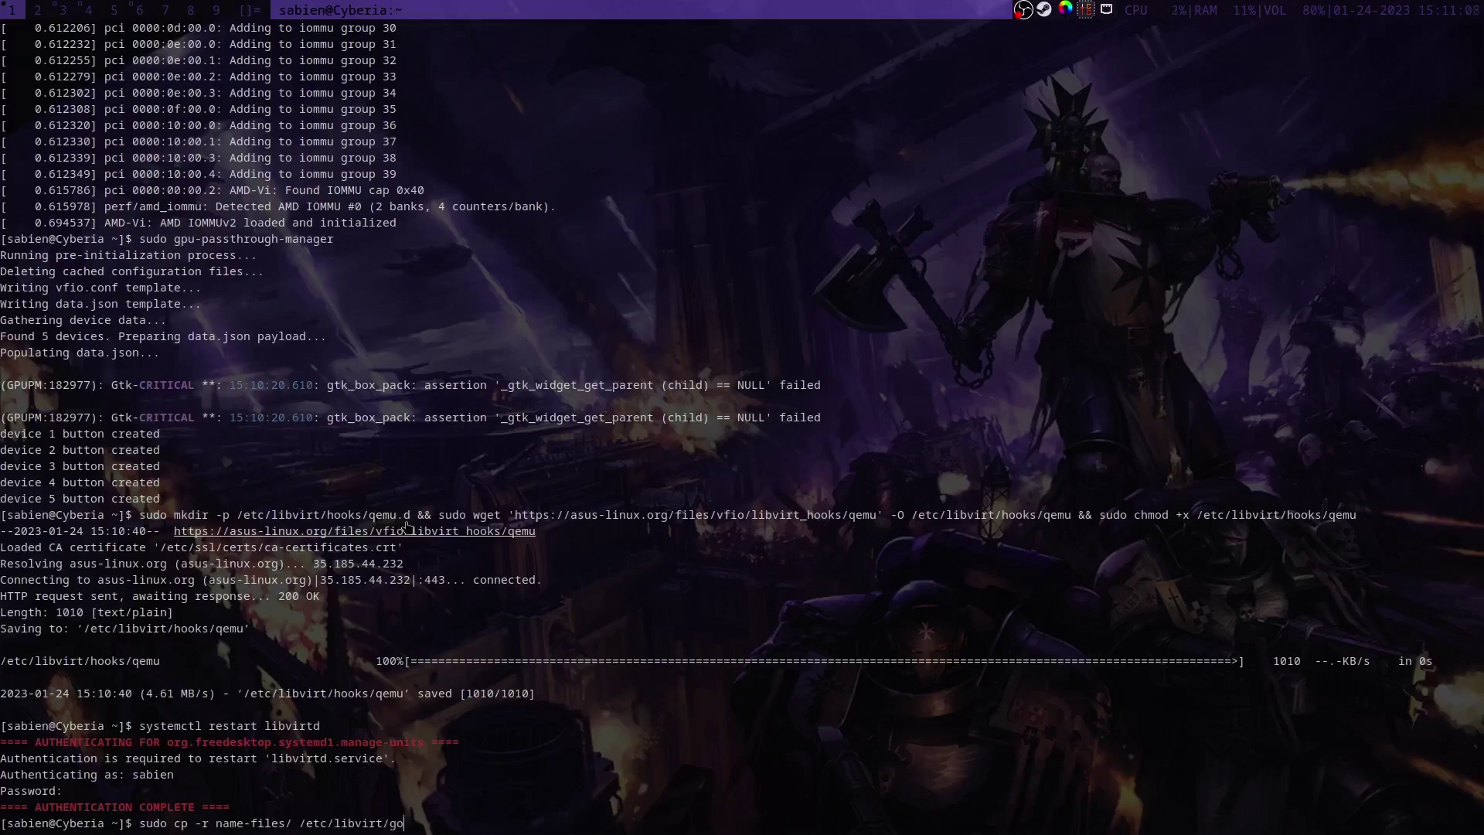
text(hooks/qemu.d/name)
key(Return)
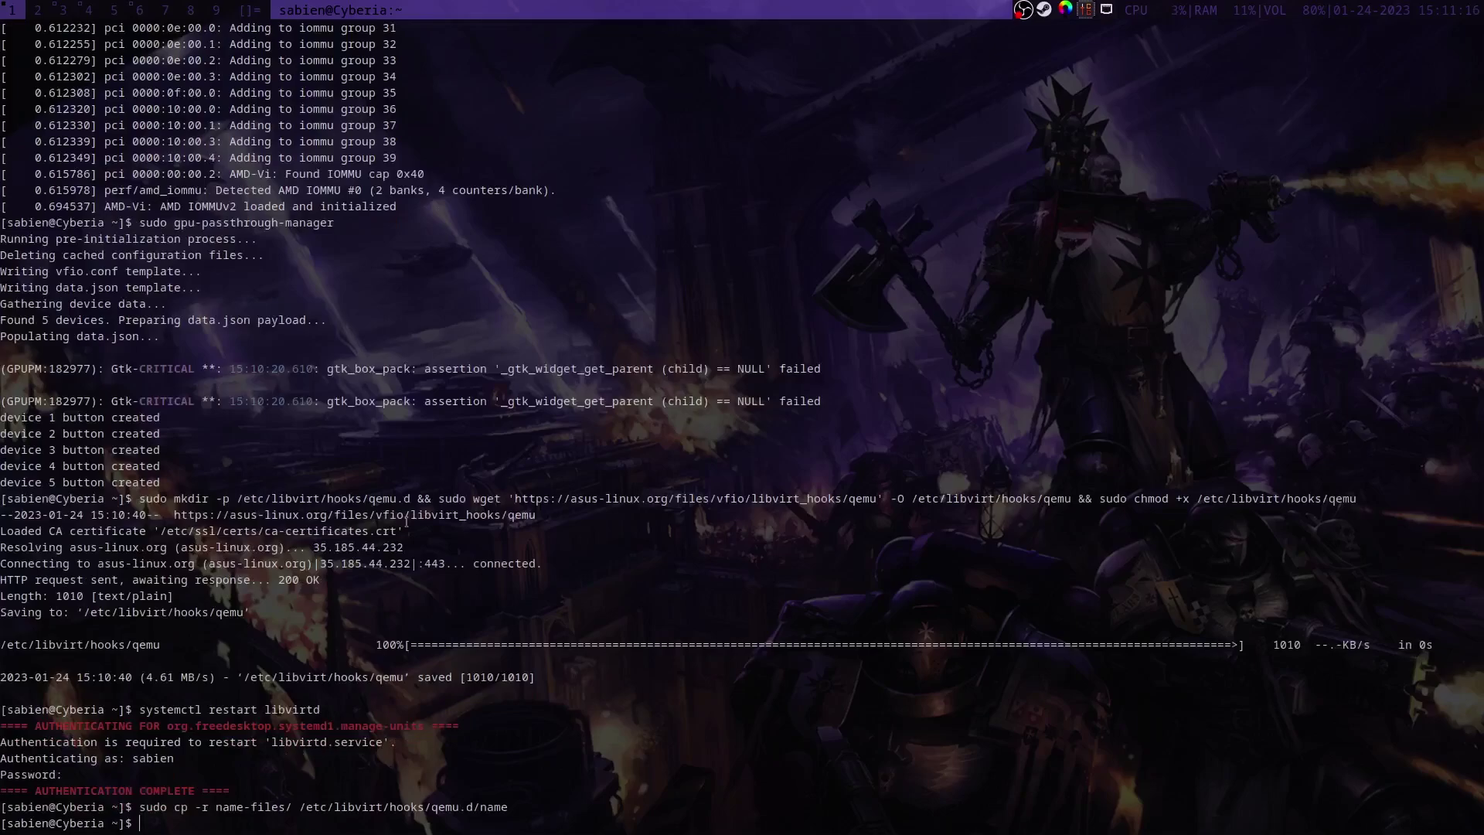
key(super+2)
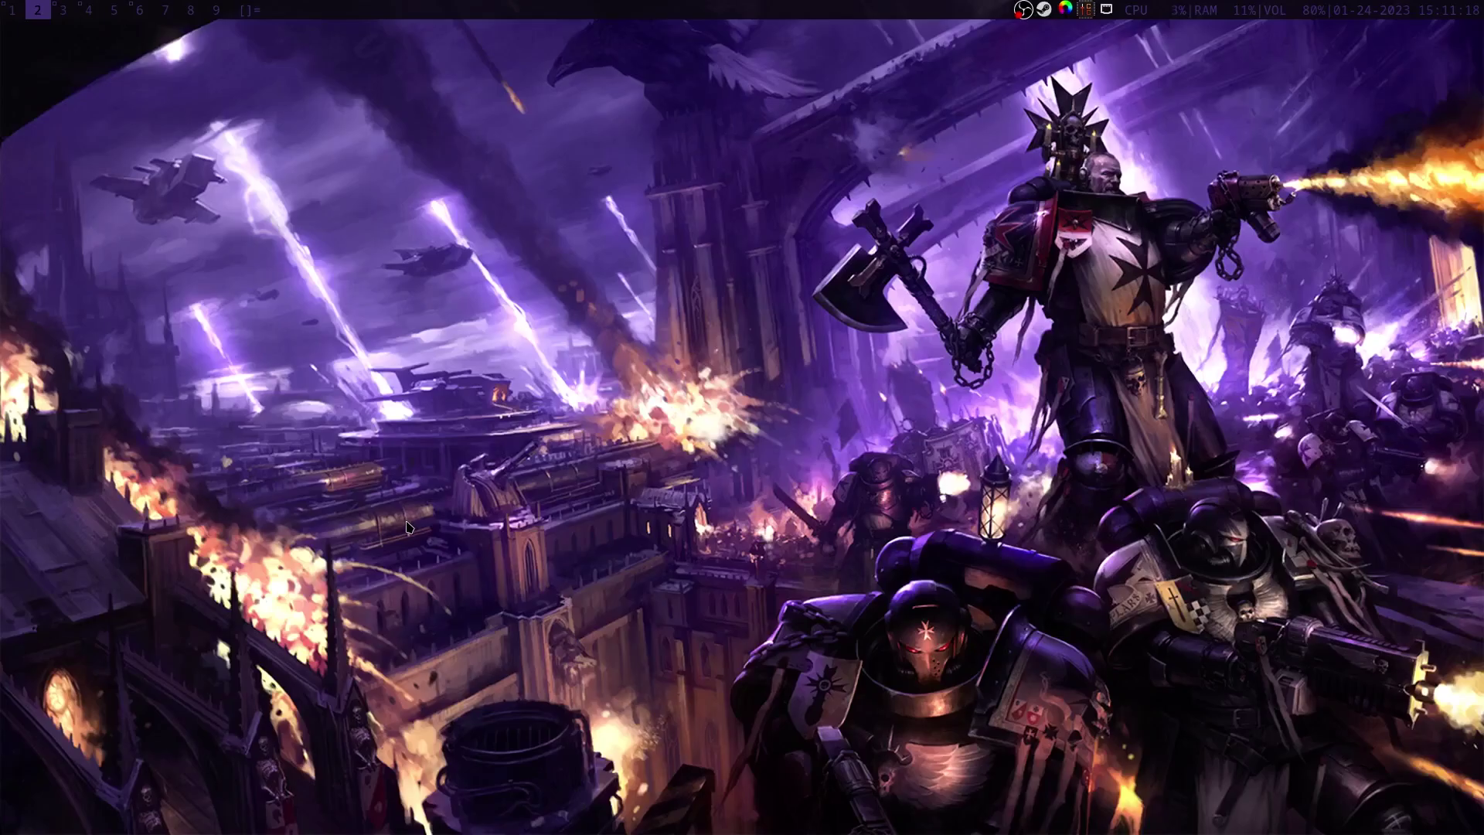
Step: Launch virt-manager and start a new VM from the Win10_21H2_English_x64 ISO
key(super+p)
text(virt-ma)
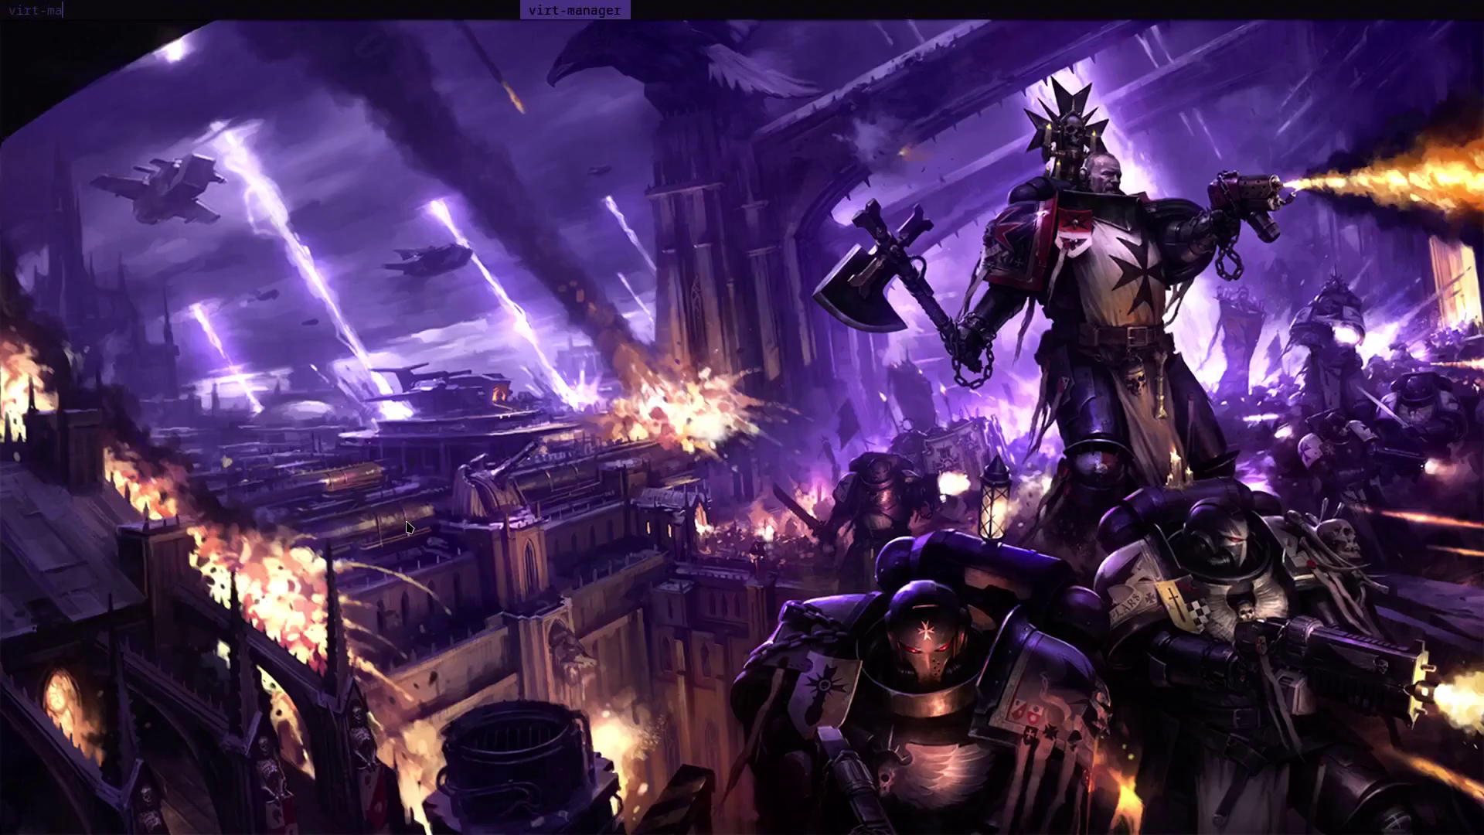
key(Return)
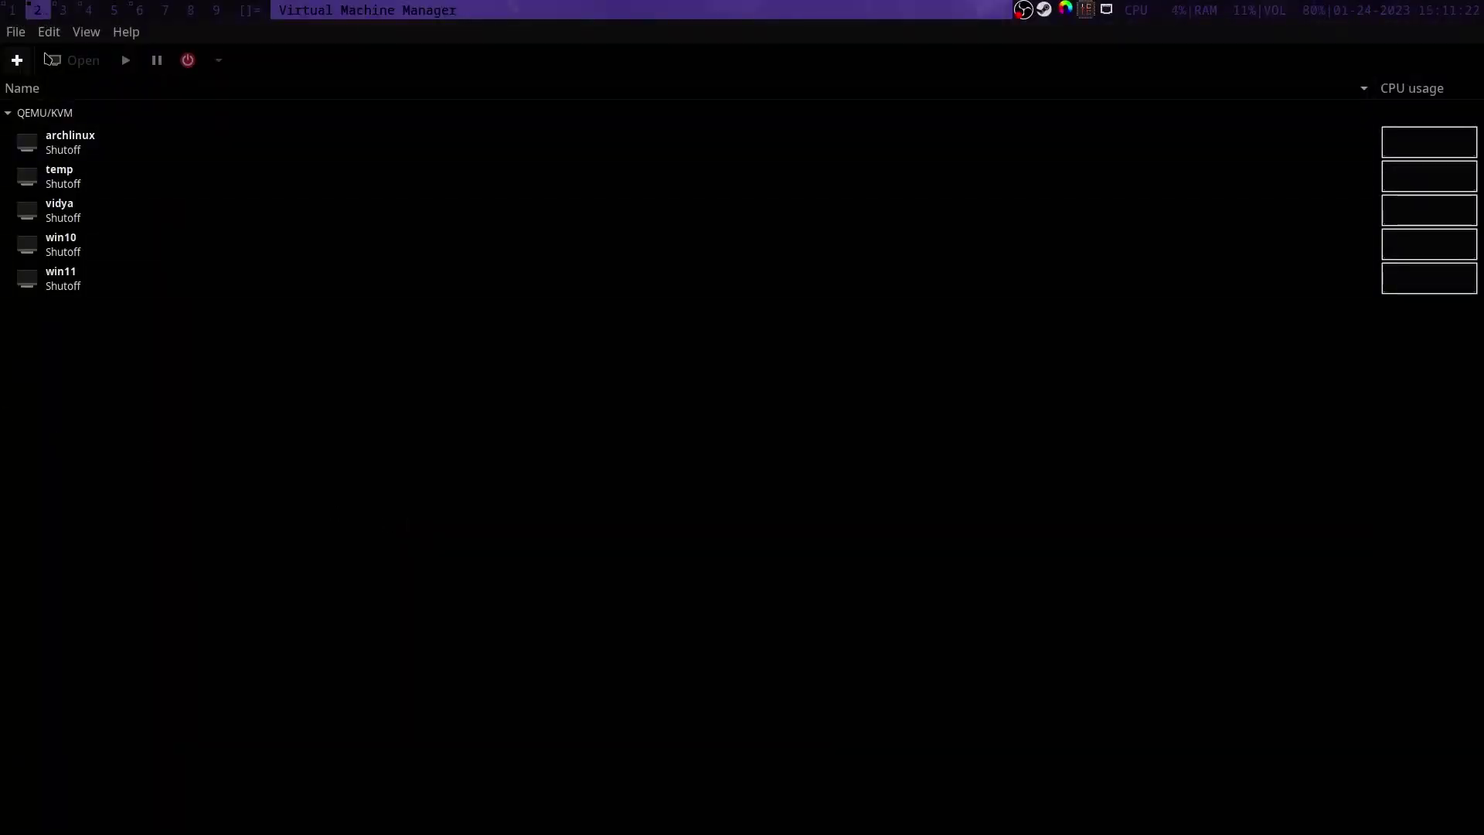
click(18, 62)
click(341, 394)
key(alt+Down)
key(Down)
key(Down)
key(Down)
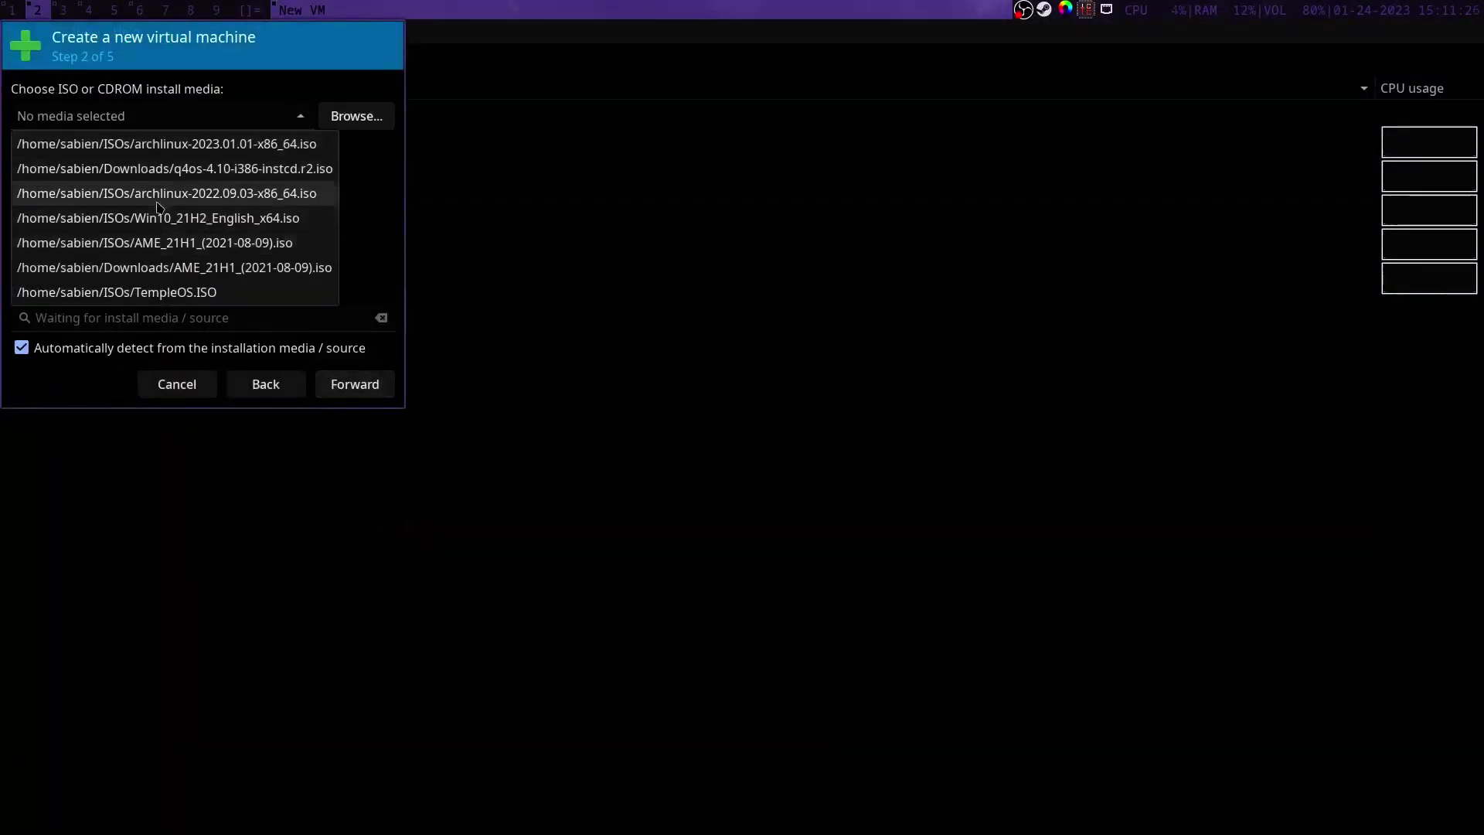
key(Return)
Step: Give the VM 16384 MiB memory, 12 CPUs and a 40 GiB disk
click(361, 394)
text(16384)
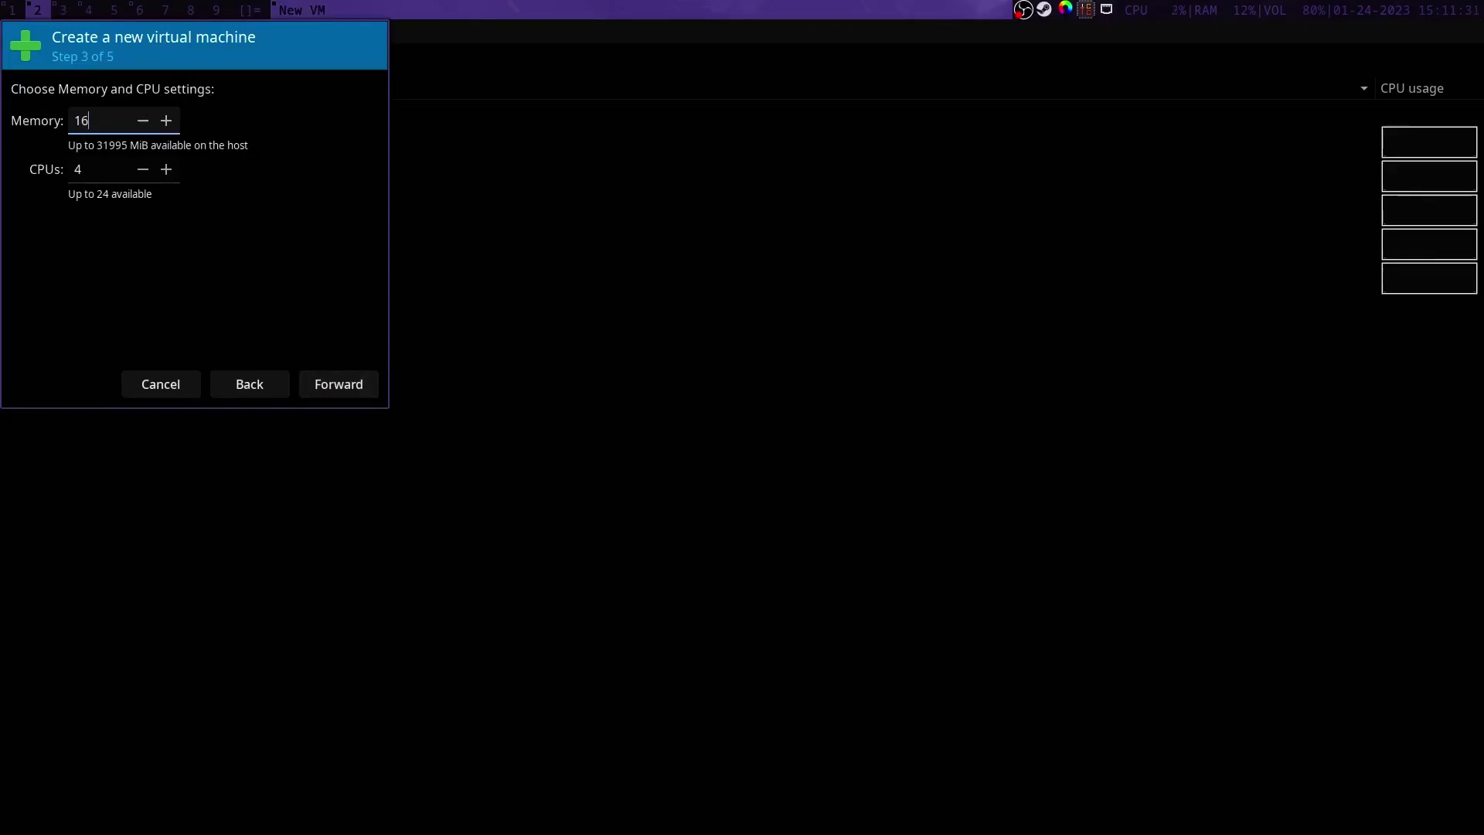
click(85, 160)
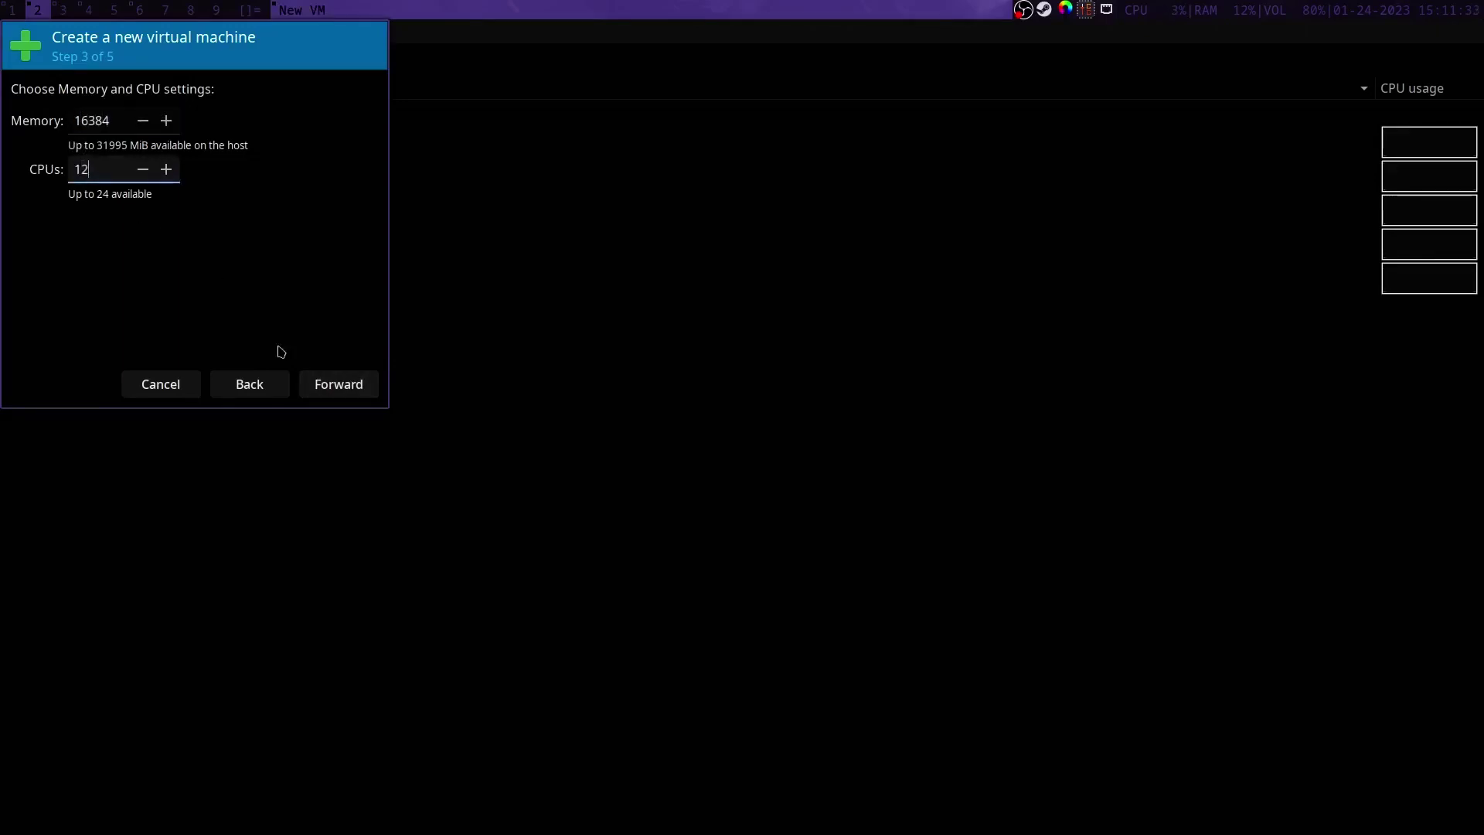
click(344, 390)
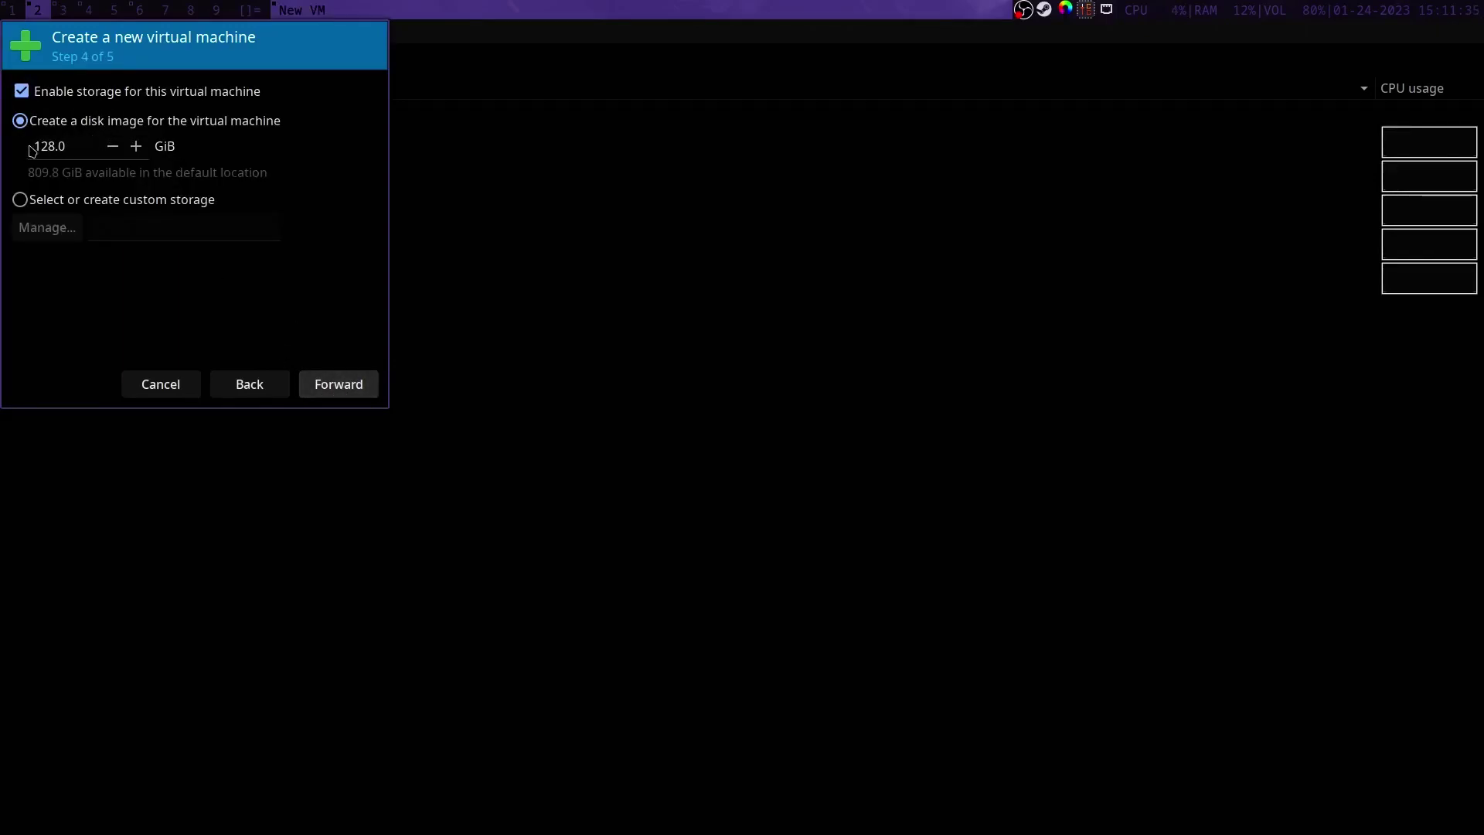
double_click(31, 150)
text(40)
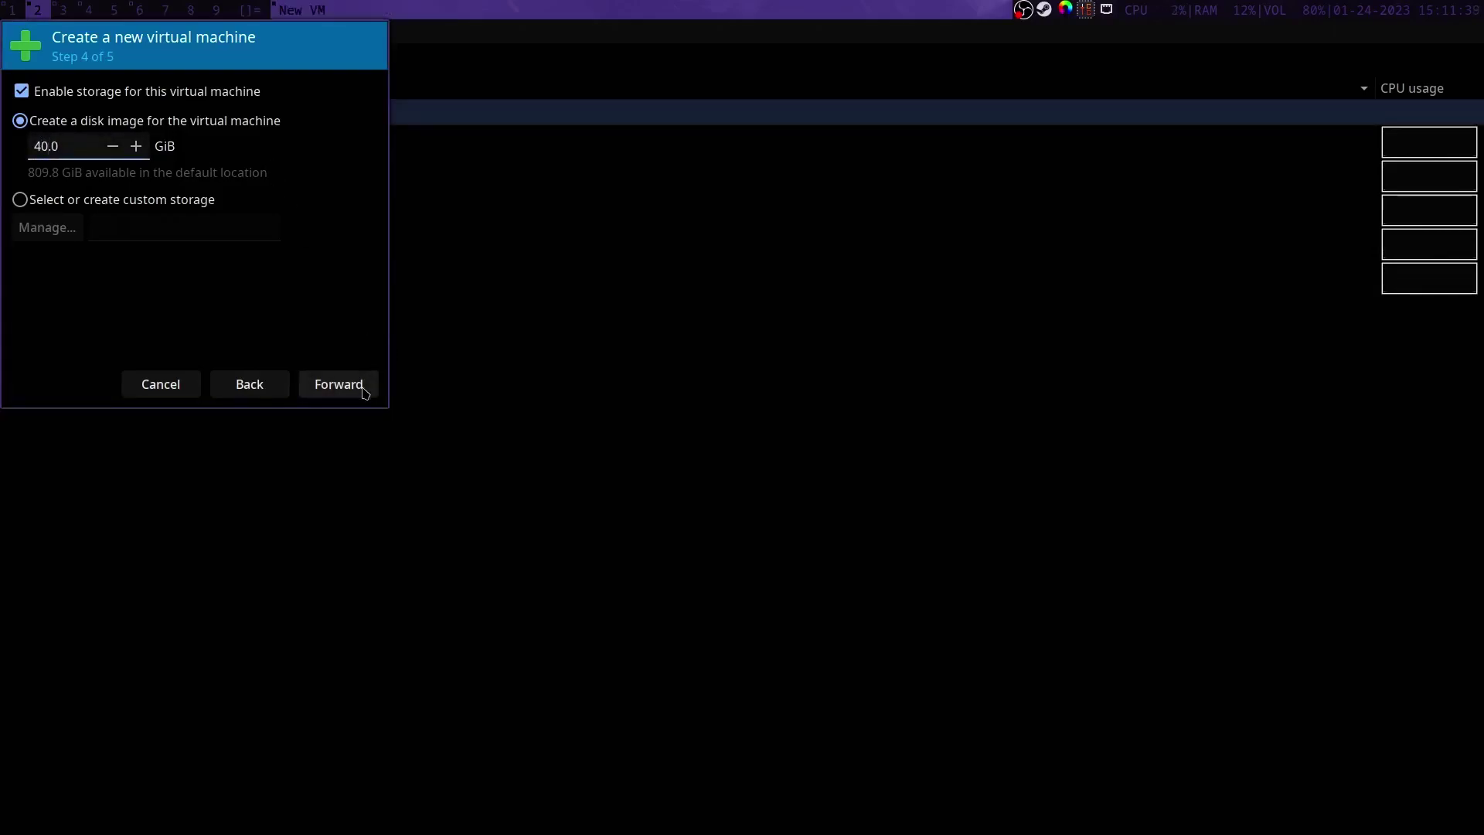
click(365, 393)
Step: Name the VM 'name' and enable customizing the configuration before install
double_click(155, 114)
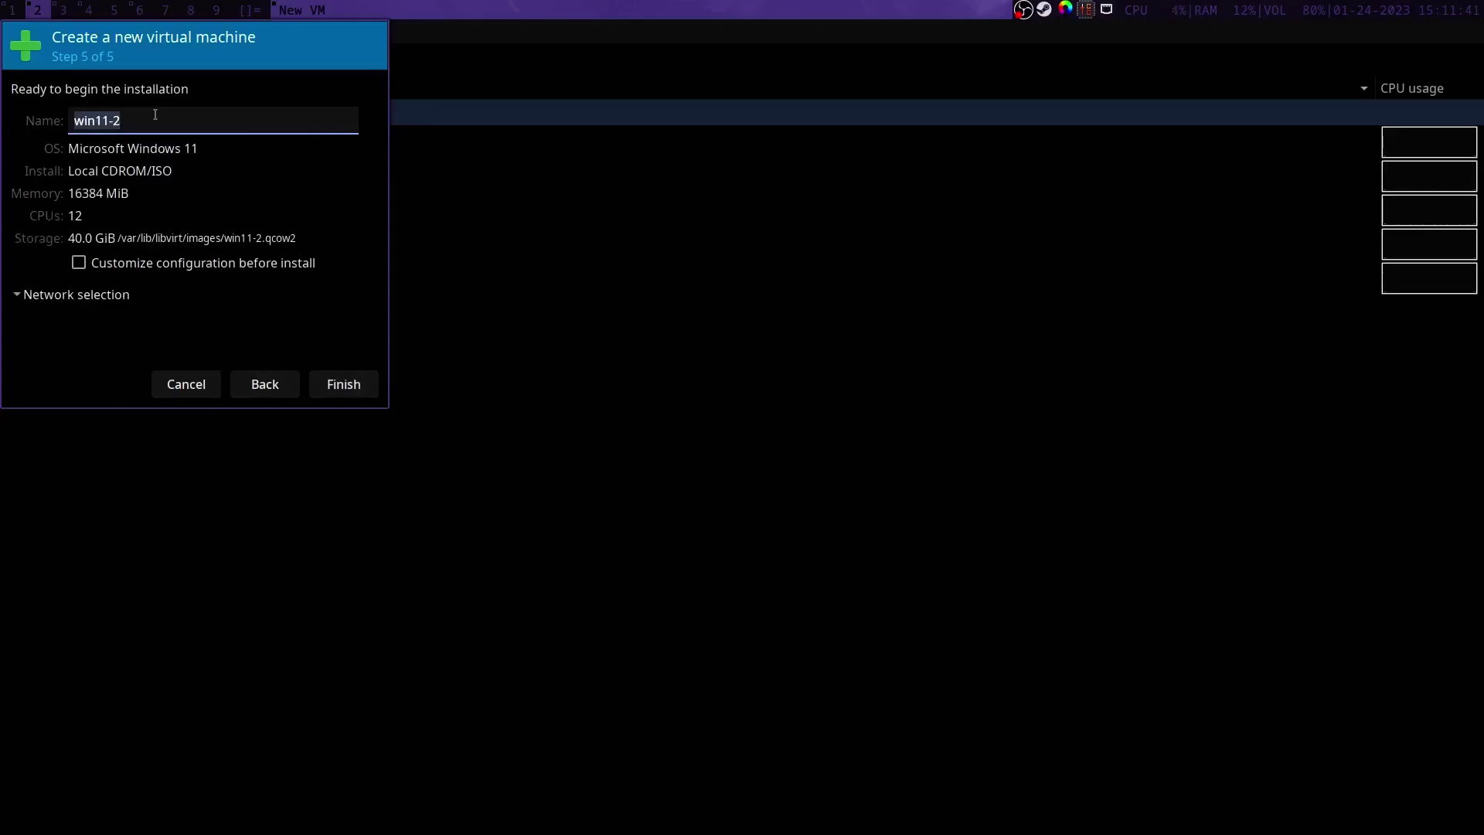
text(name)
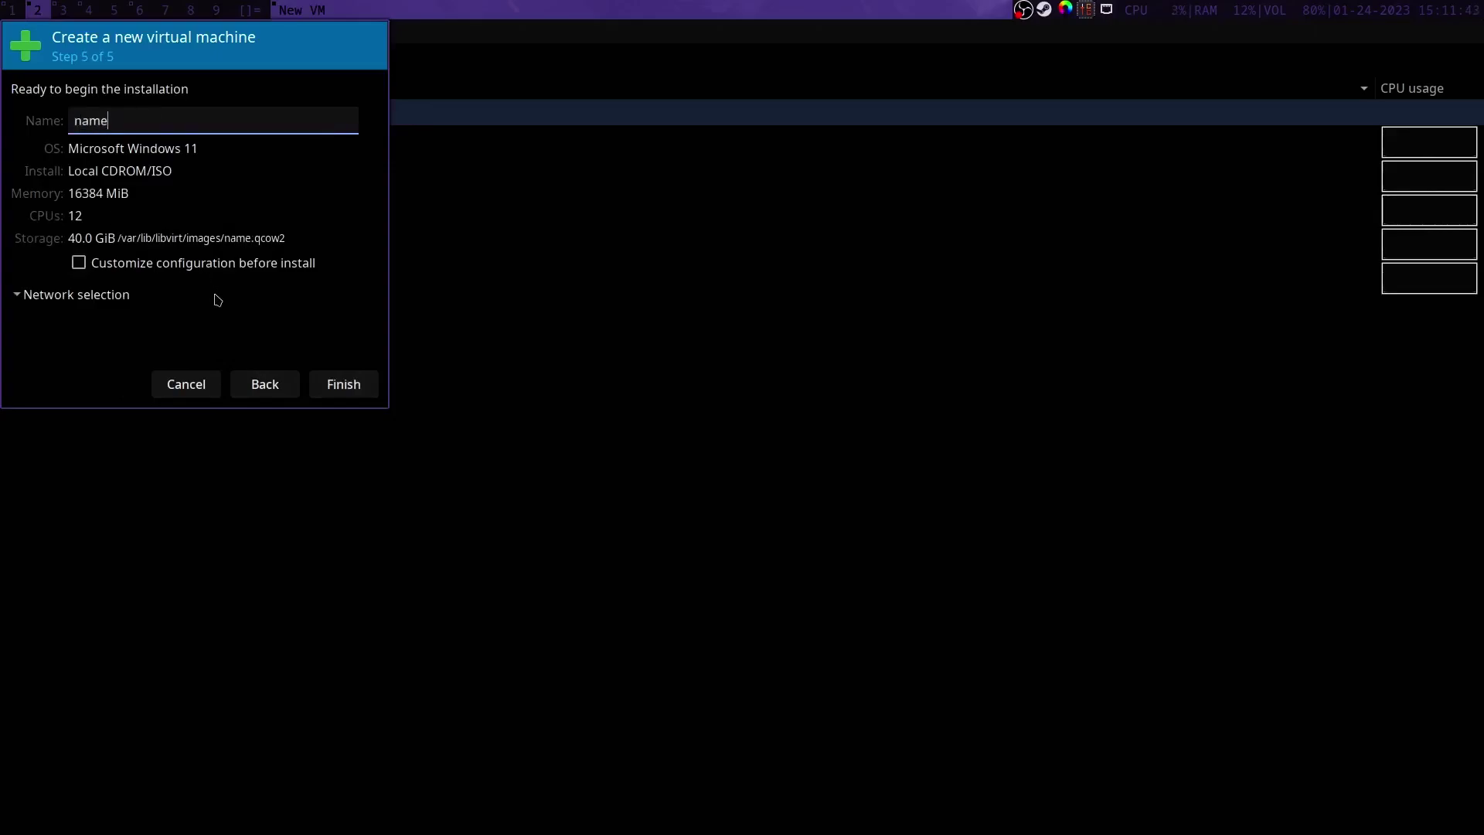
click(184, 270)
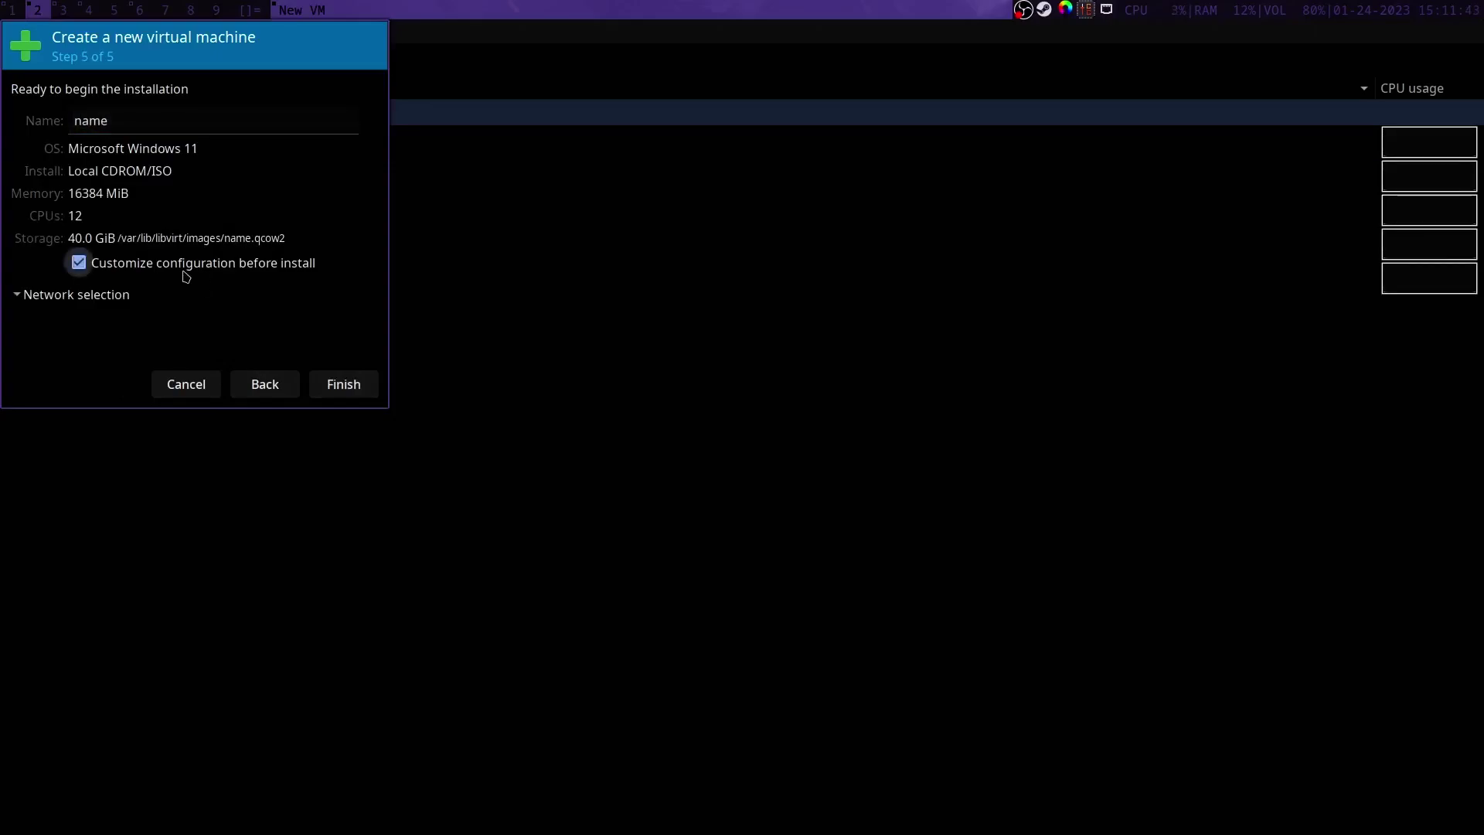
Step: Copy the host CPU configuration, set topology to 1 socket, 6 cores, 2 threads, and apply
click(368, 393)
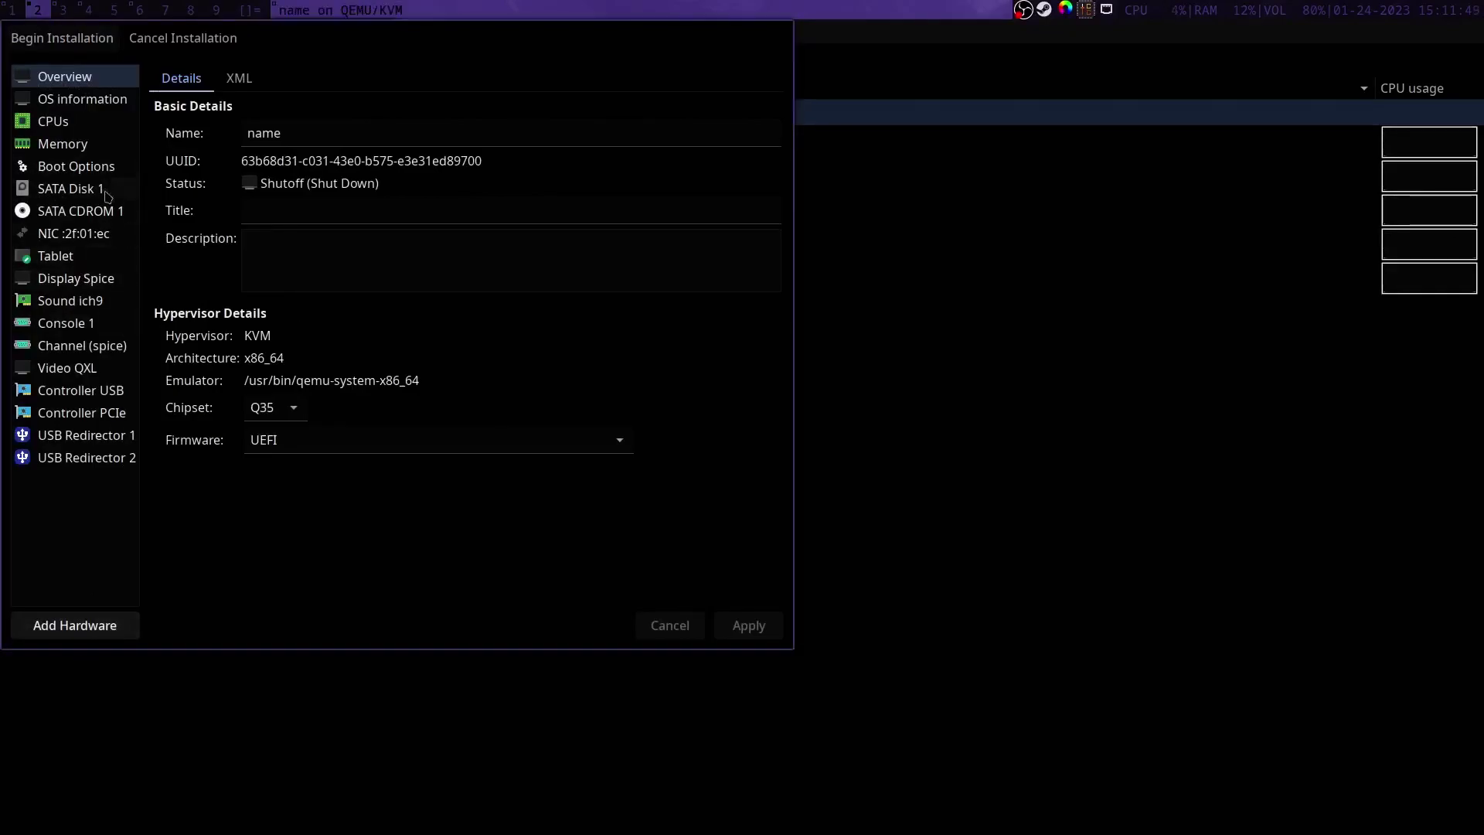
click(95, 122)
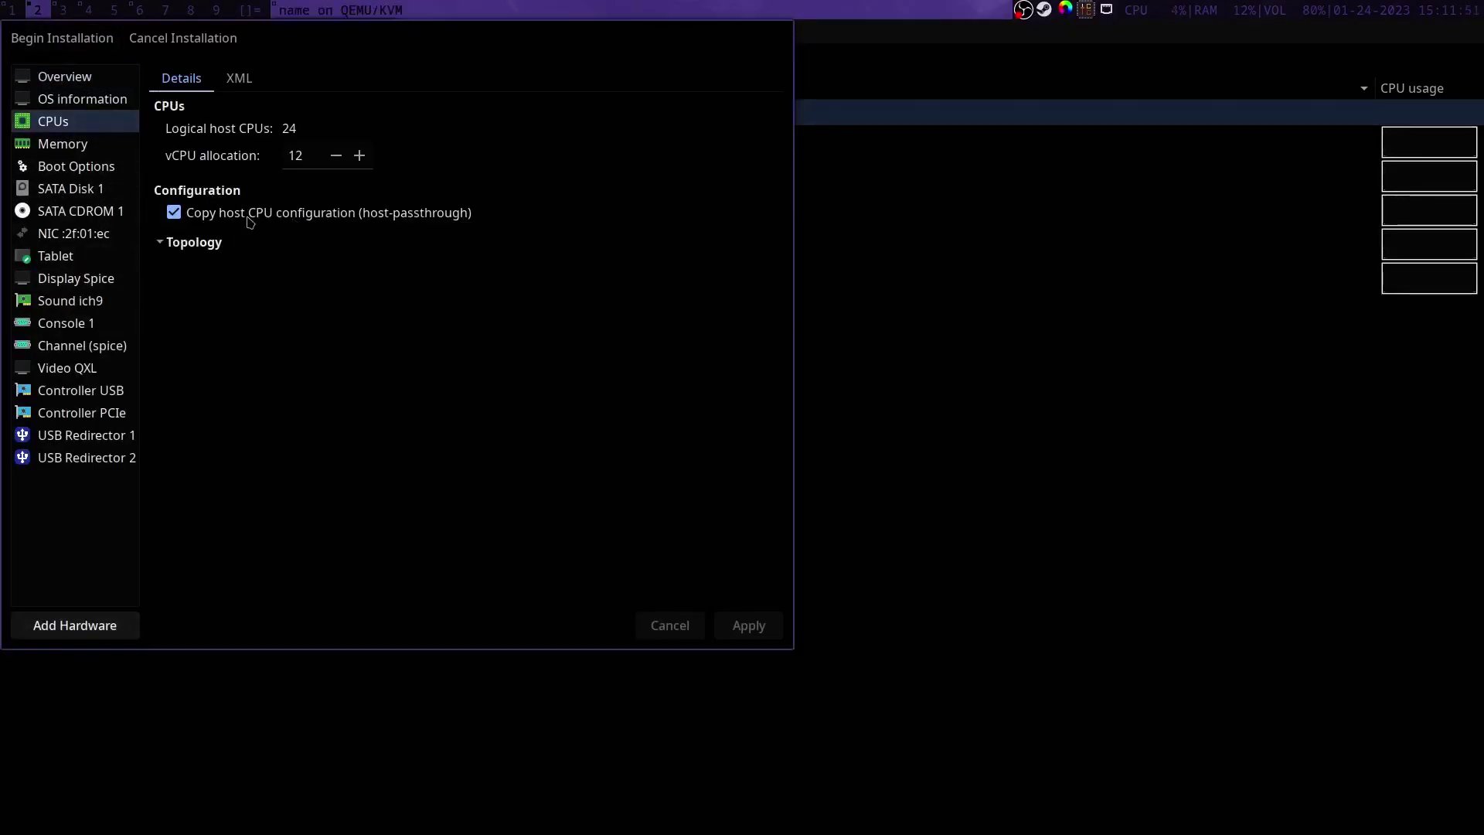
click(217, 215)
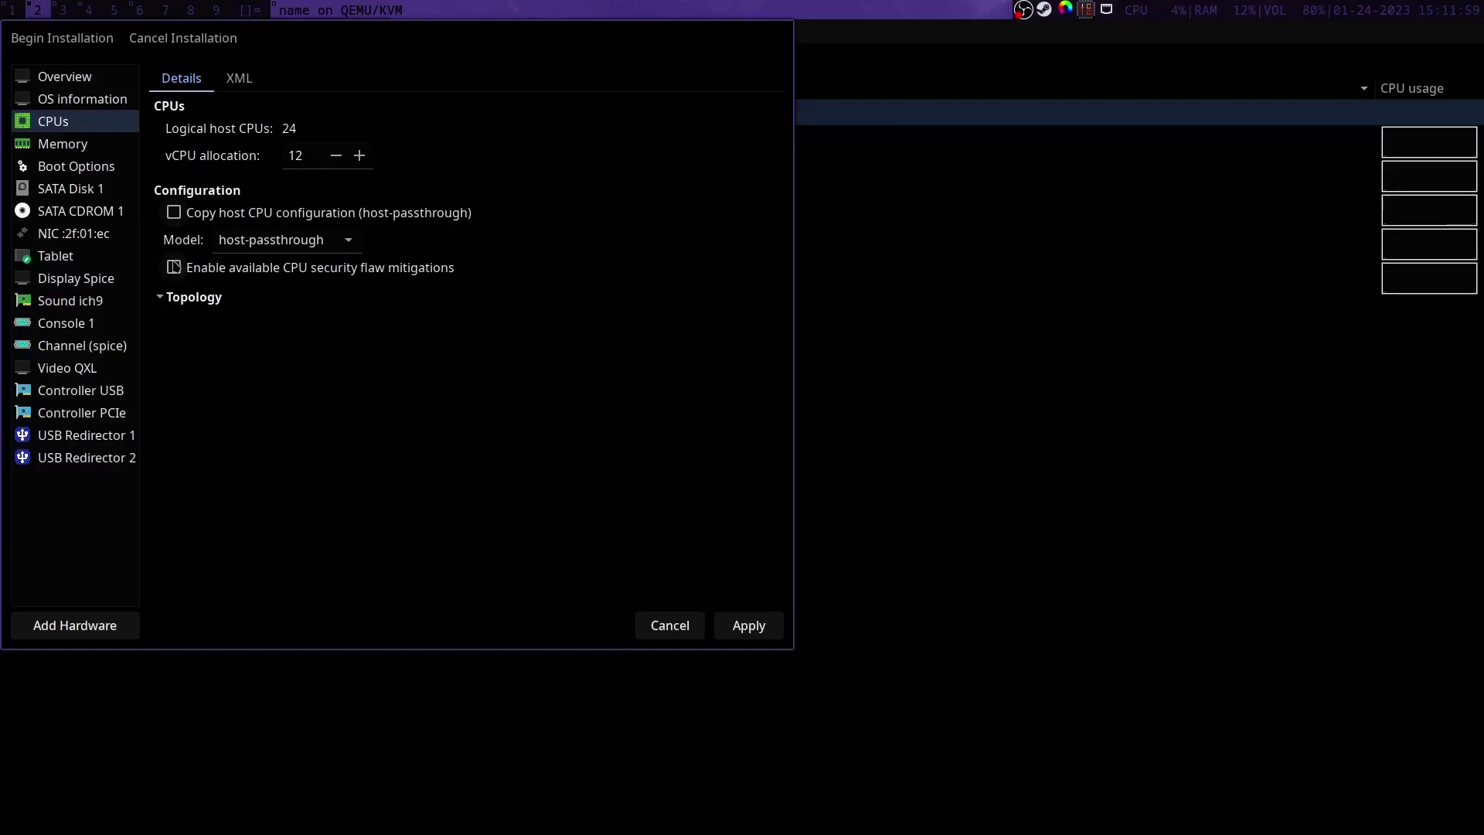
click(174, 267)
click(203, 304)
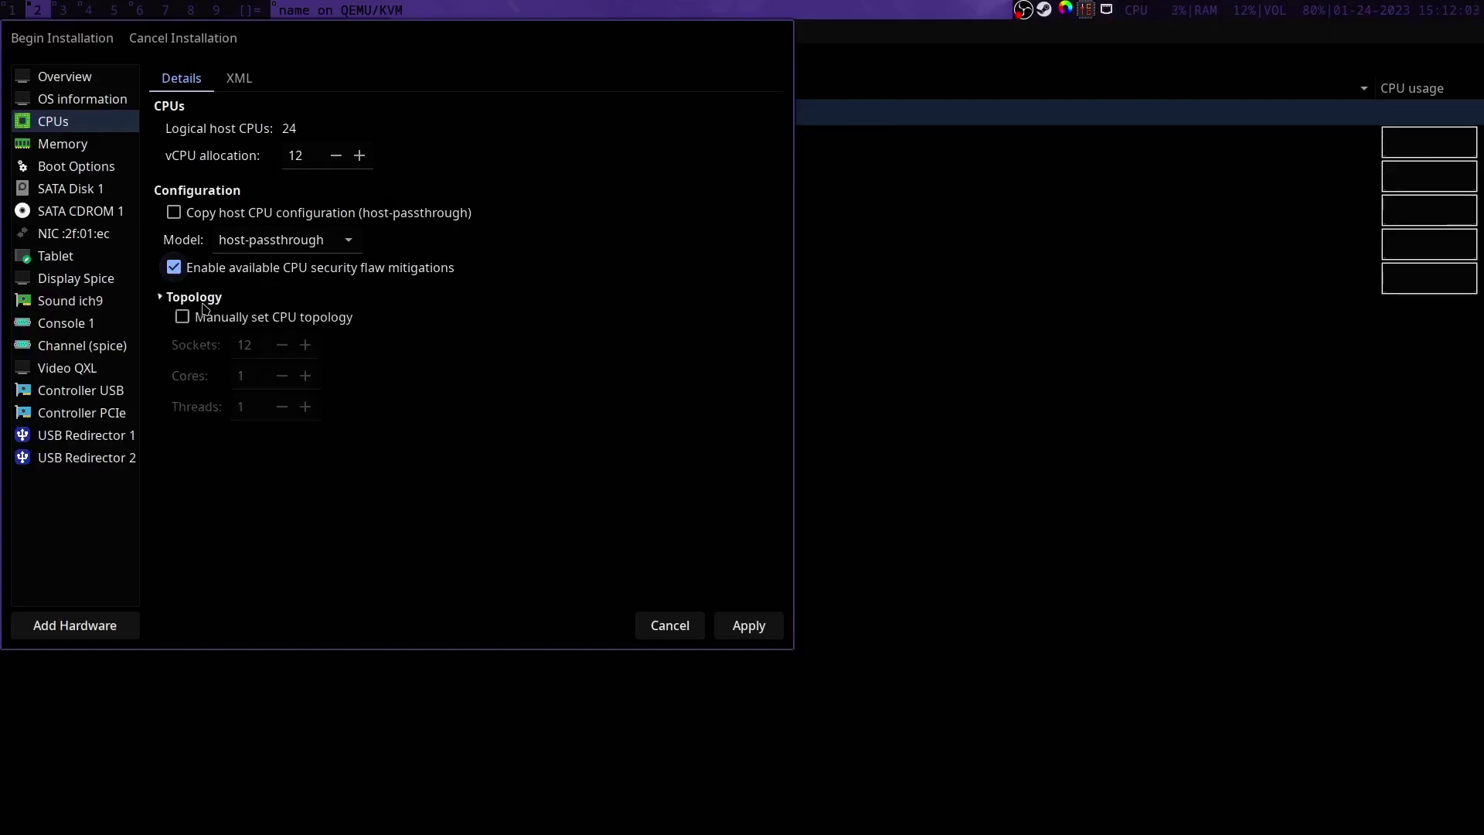
click(220, 319)
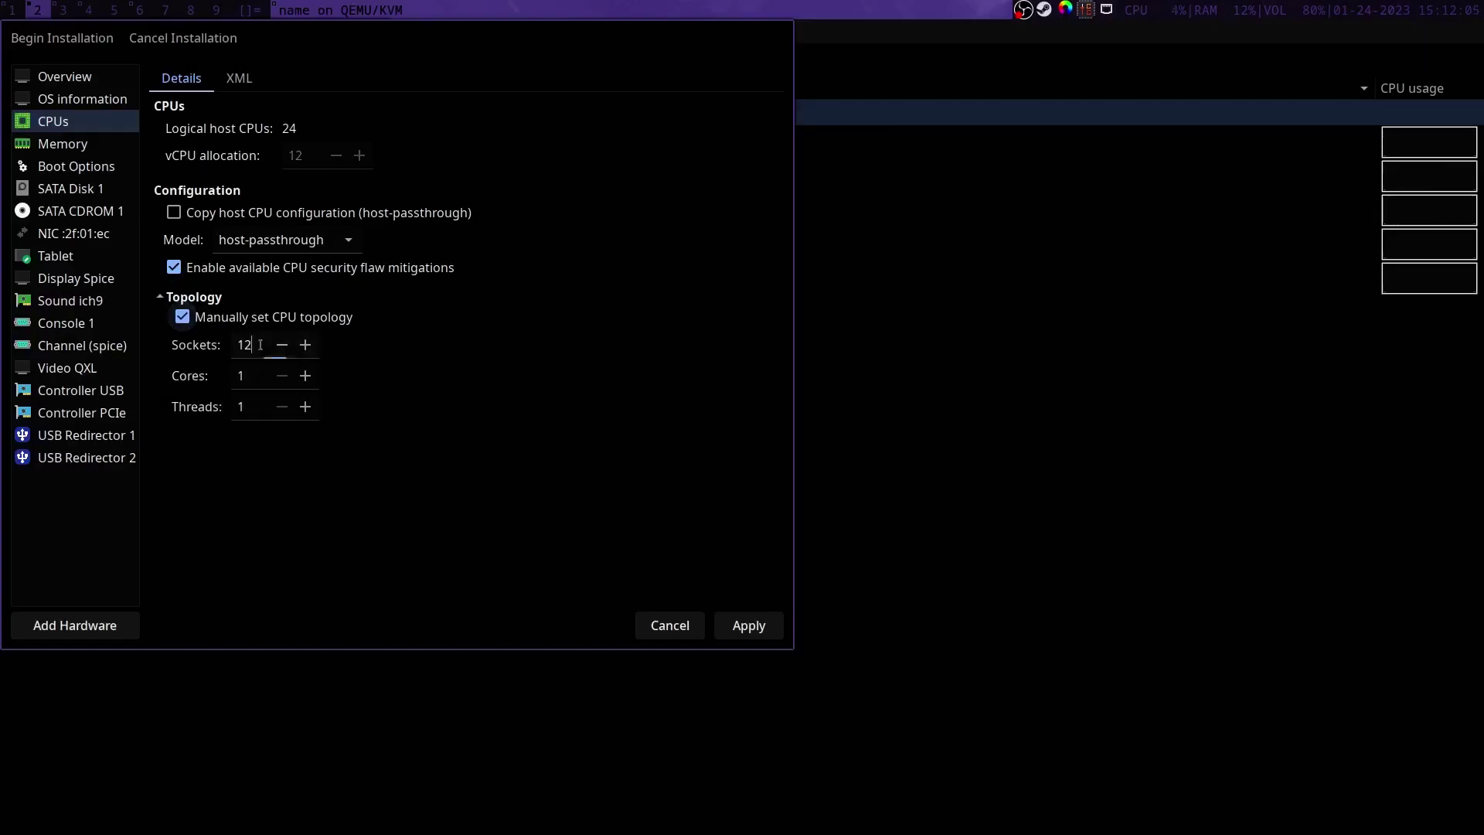
key(BackSpace)
key(Tab)
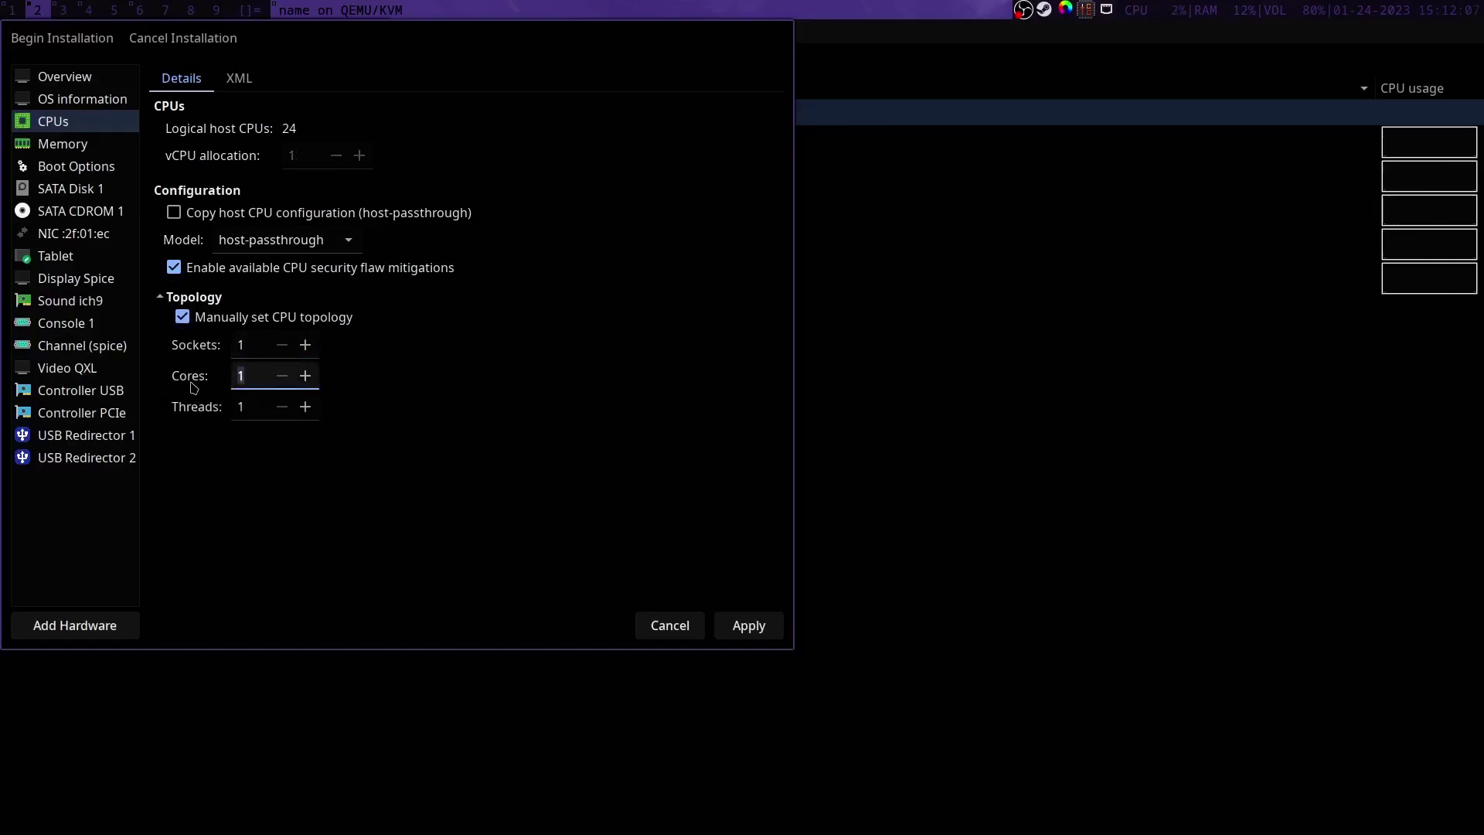
text(6)
click(305, 407)
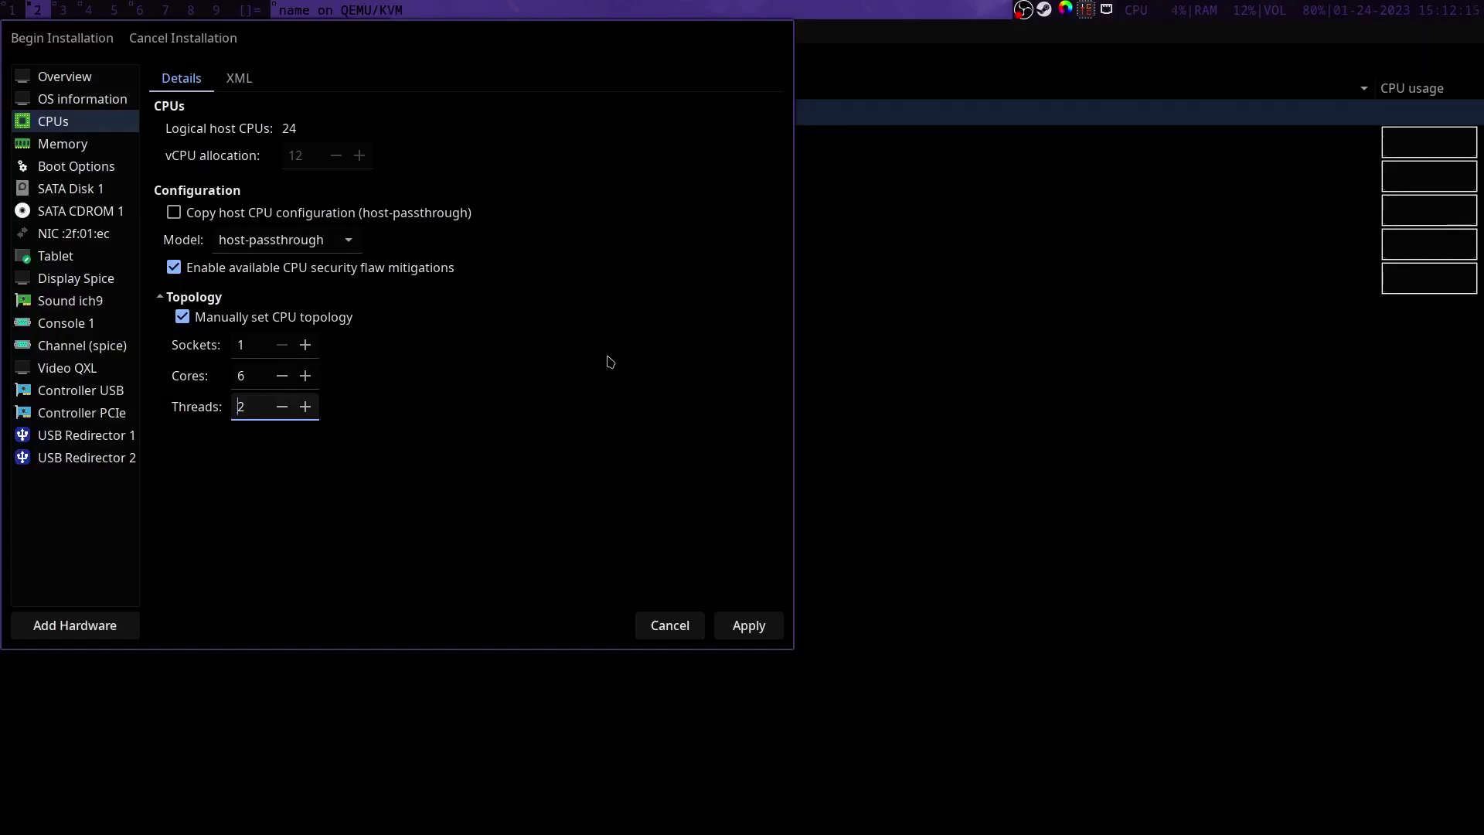
click(744, 626)
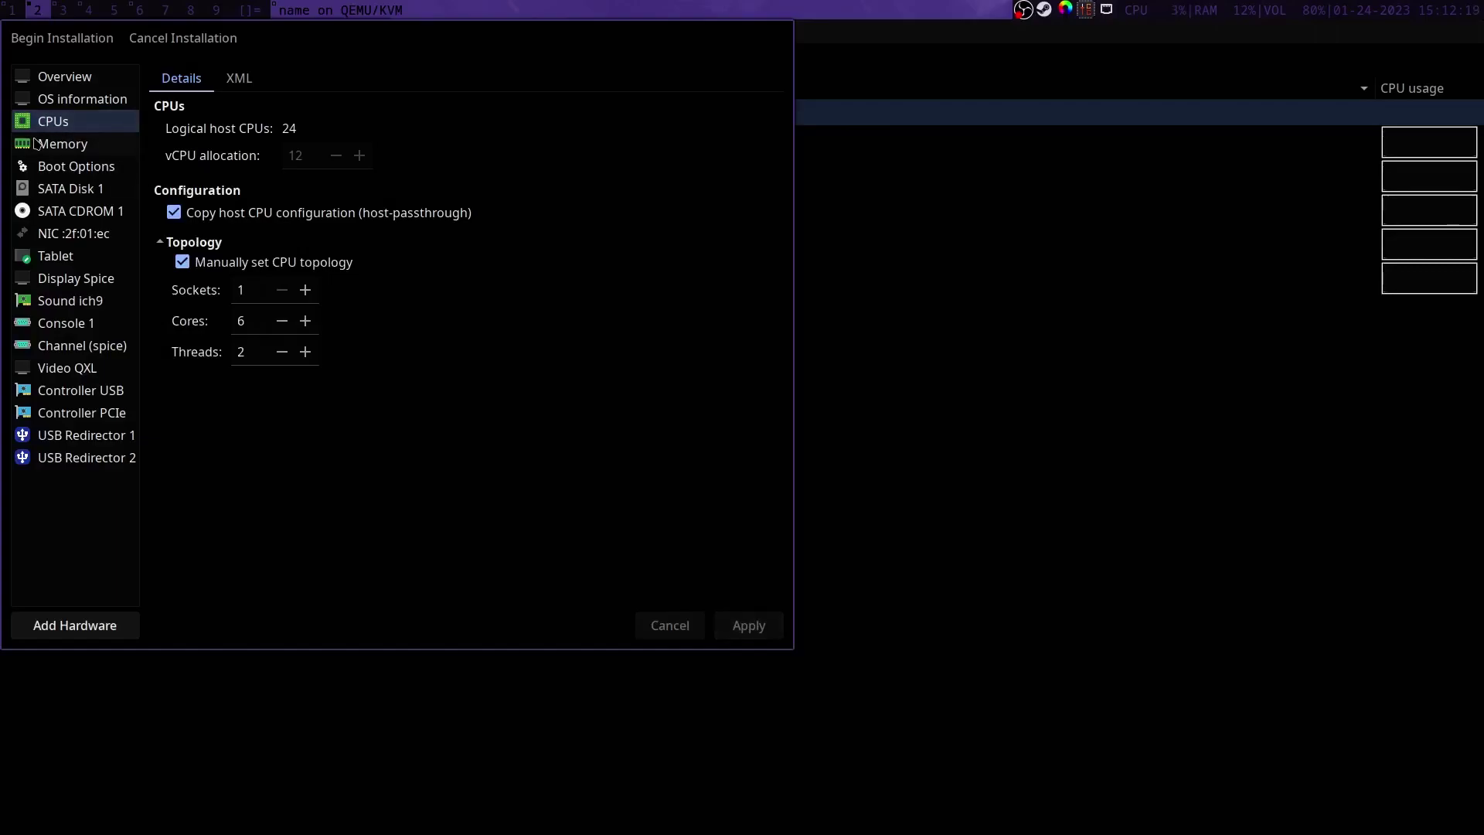
click(64, 153)
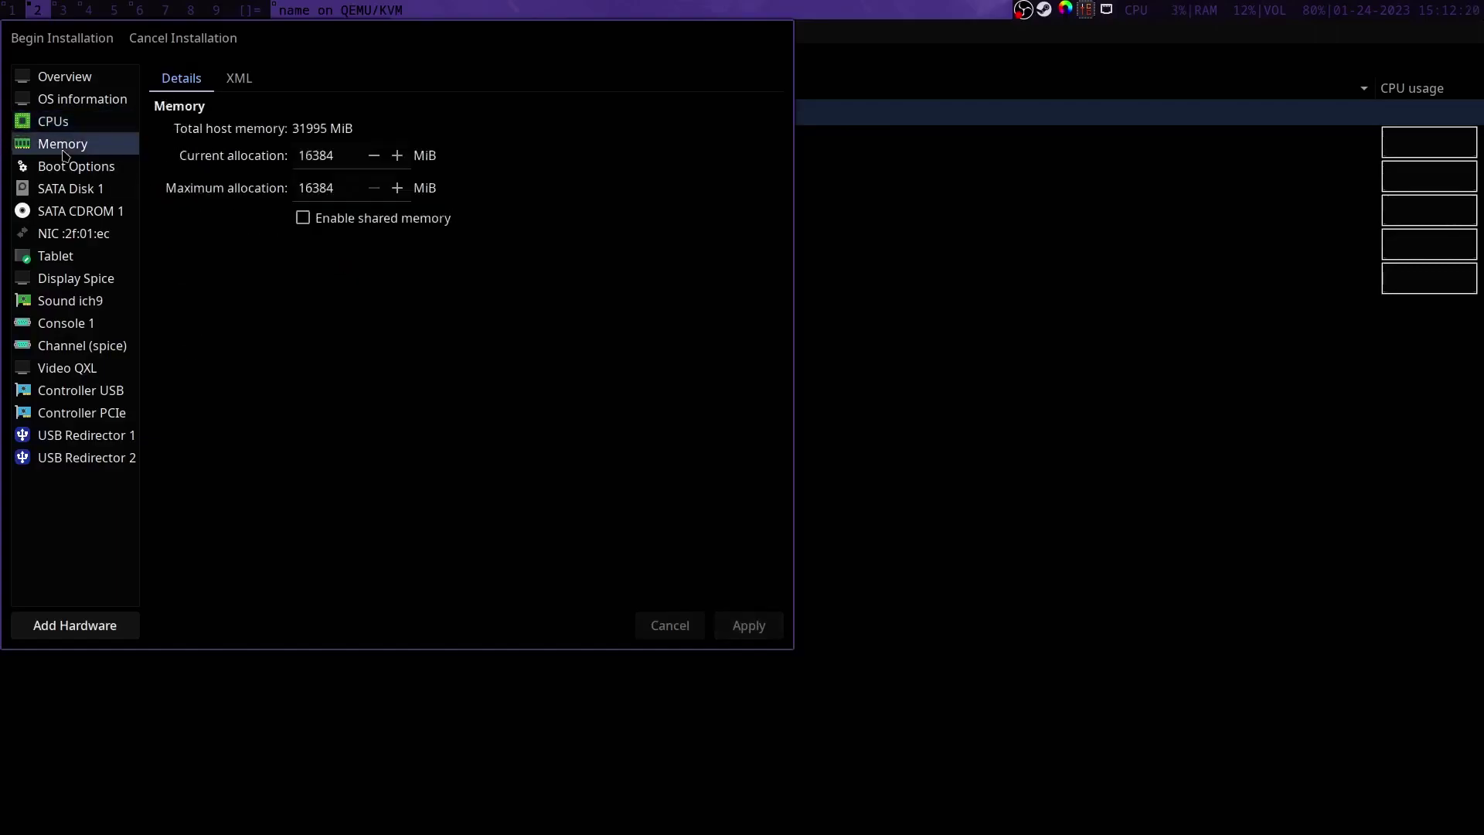
Step: Add the NVIDIA GTX 1080 Ti as a PCI host device, accepting the in-use warning
click(75, 626)
click(85, 289)
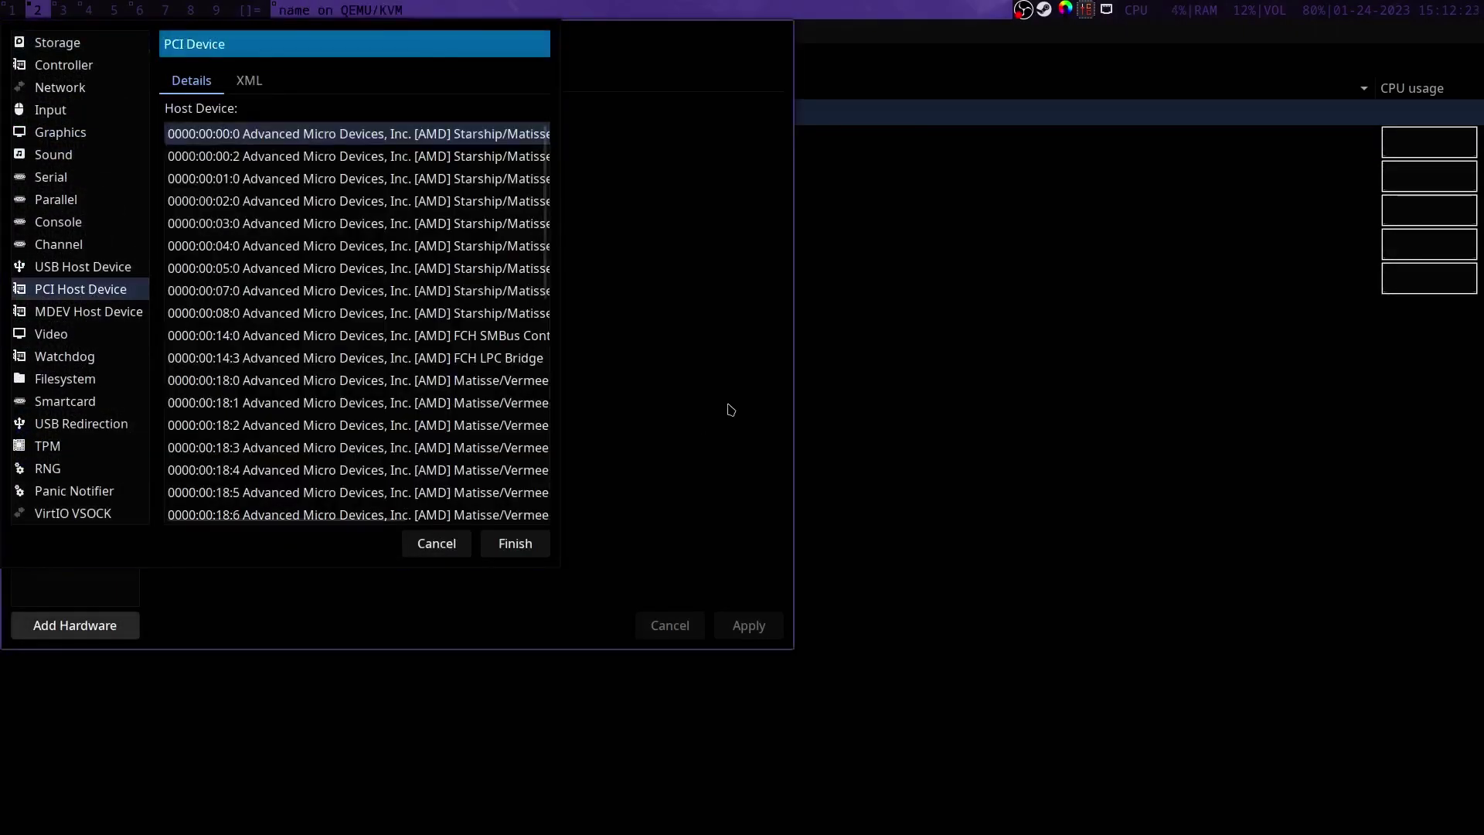
scroll(464, 386, down, 10)
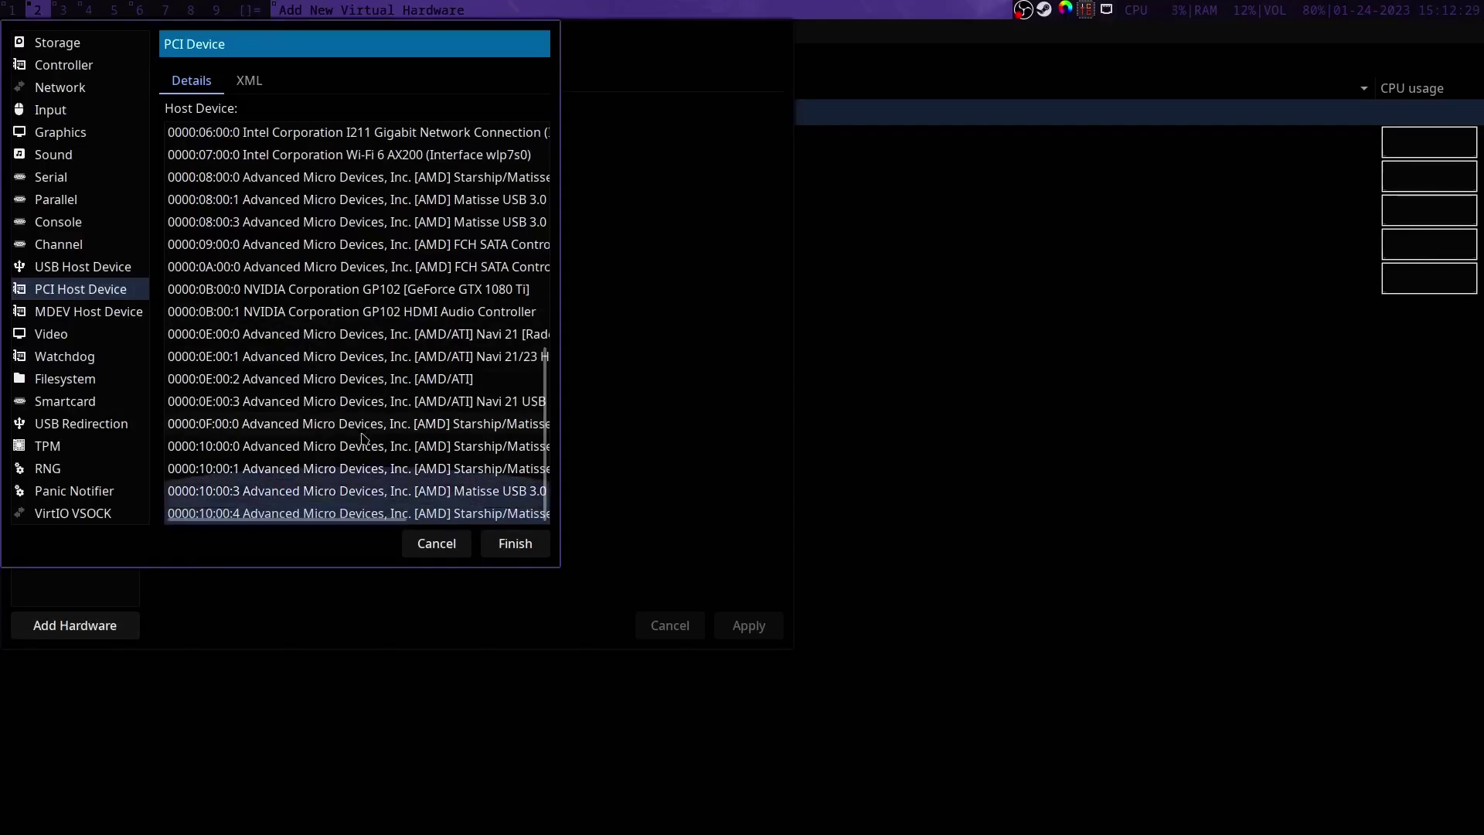
click(299, 289)
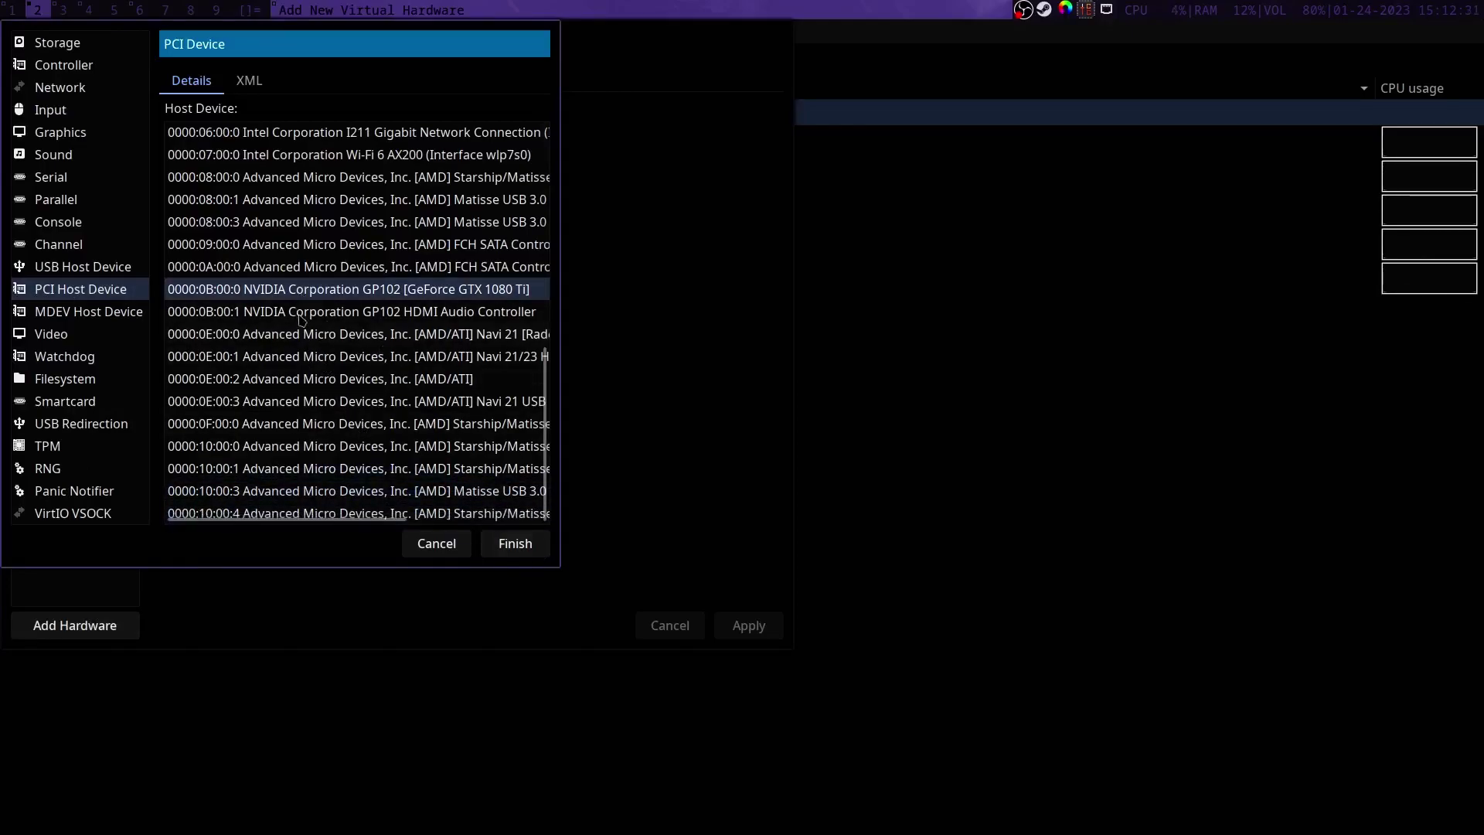
click(525, 534)
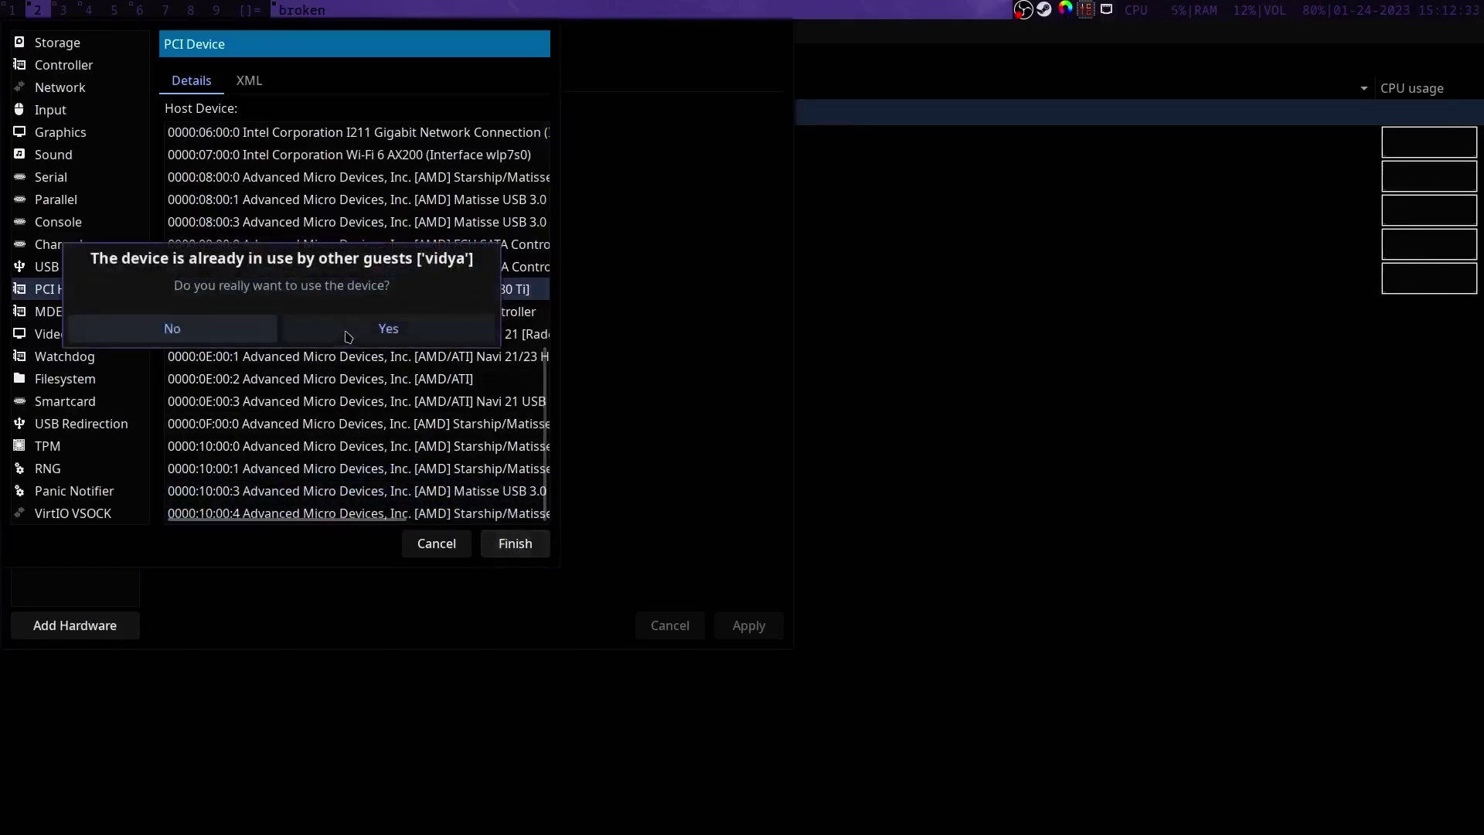
click(388, 330)
Step: Add the NVIDIA GP102 HDMI Audio Controller as a PCI host device too
click(63, 635)
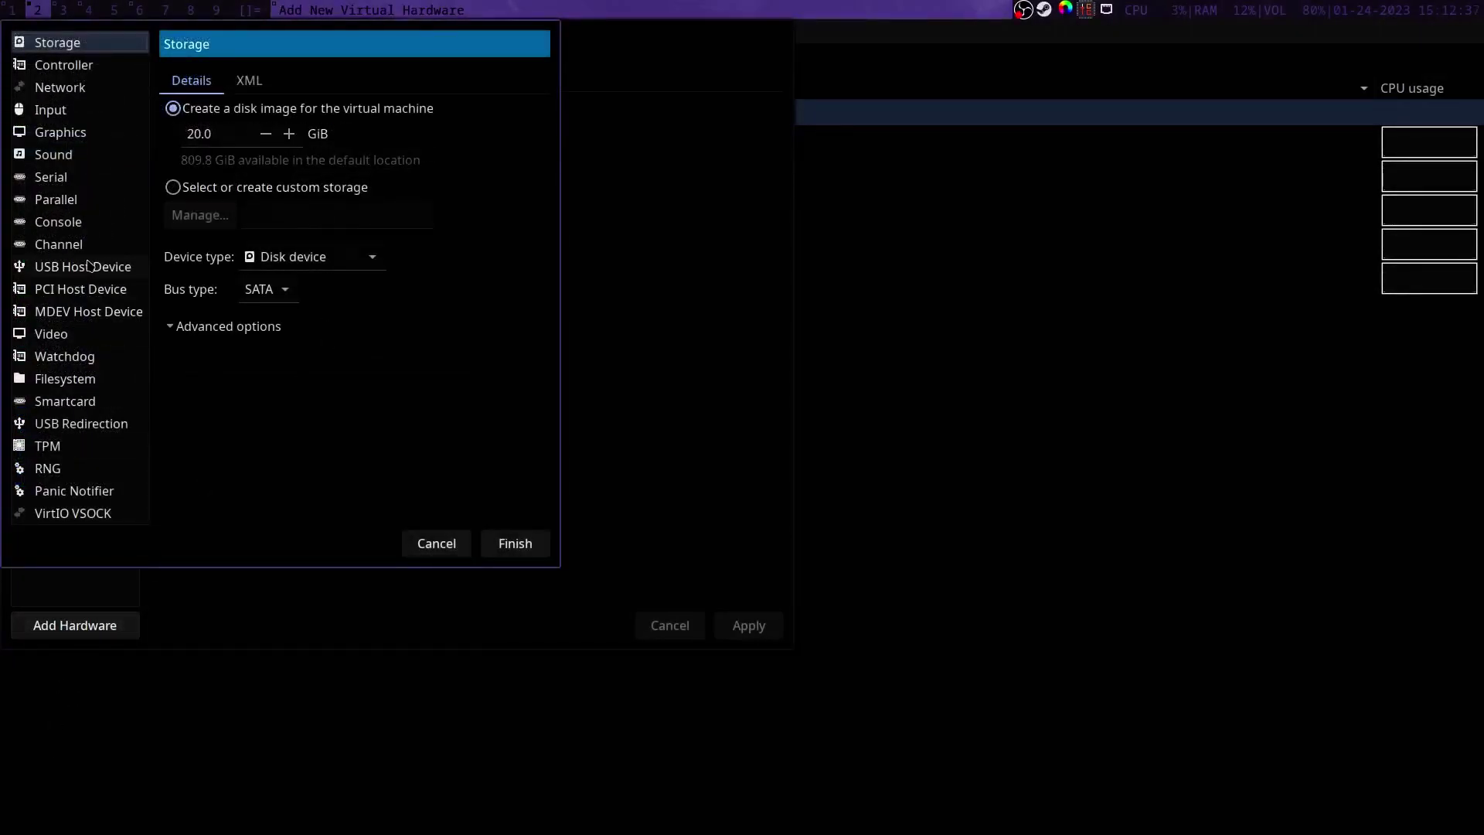
click(85, 289)
scroll(261, 363, down, 8)
scroll(261, 363, down, 4)
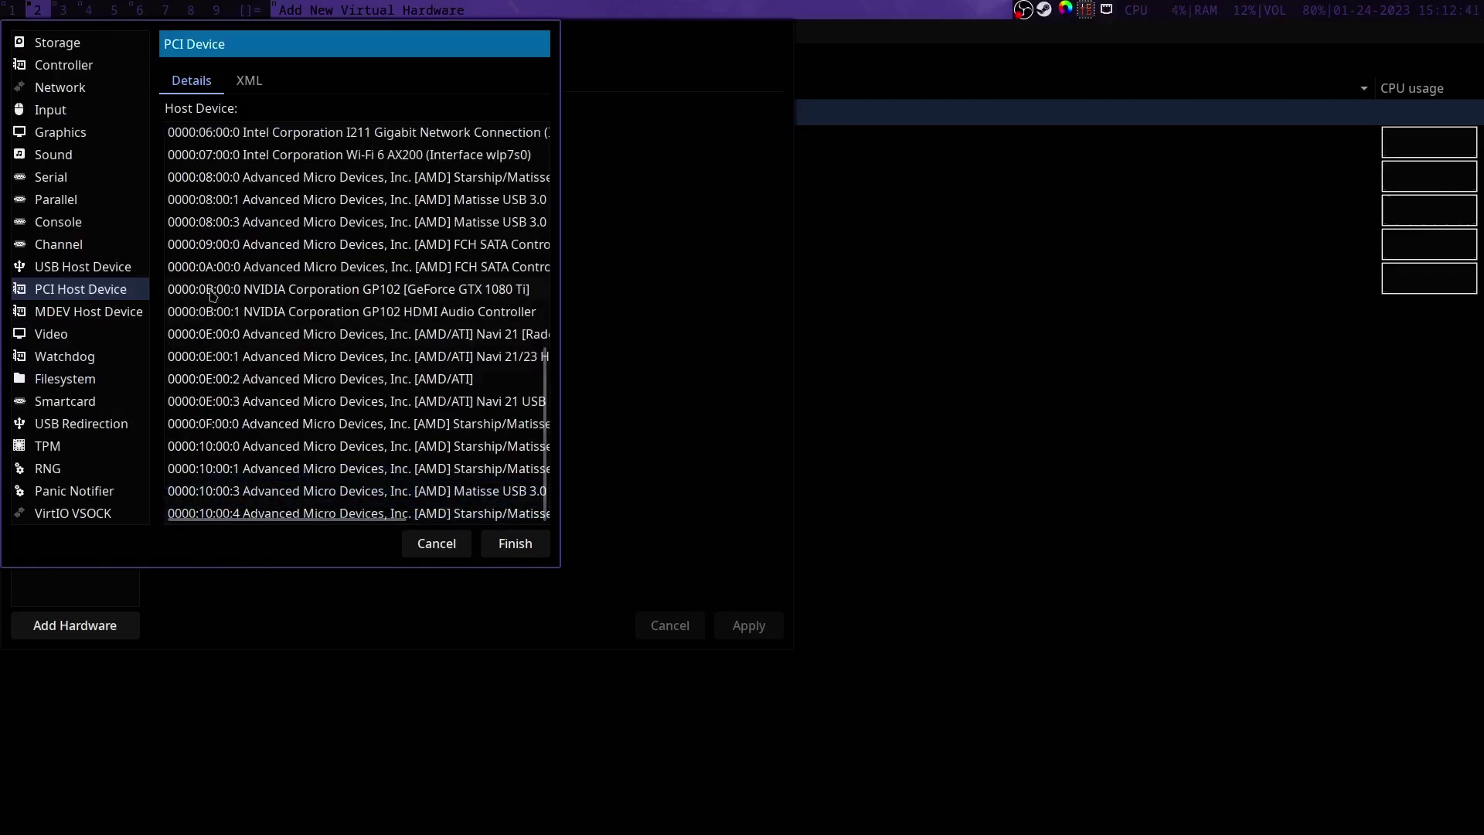
click(235, 313)
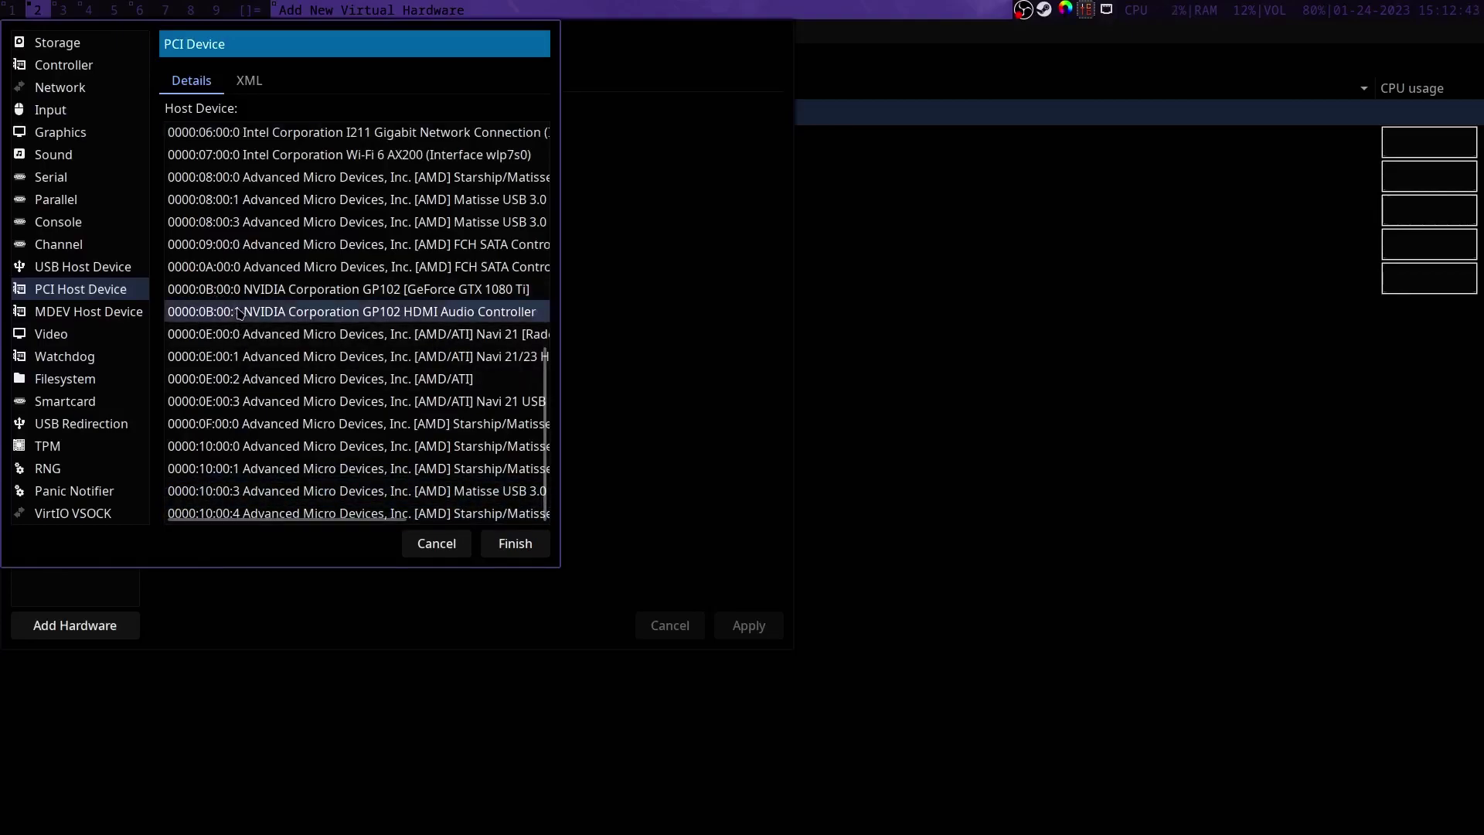
click(501, 550)
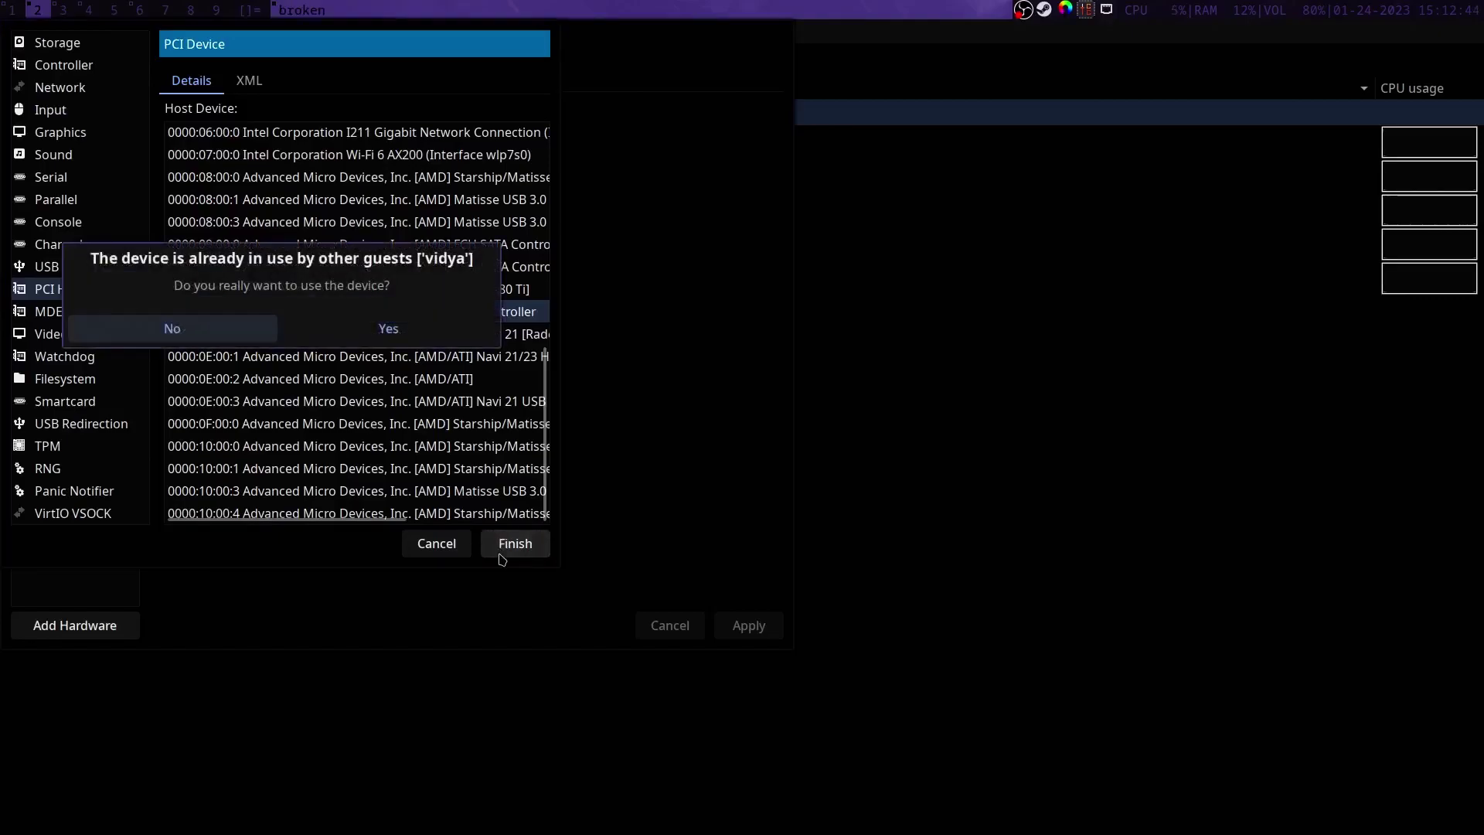
click(388, 339)
Step: Open /etc/libvirt/qemu.conf in vim with sudo
key(super+1)
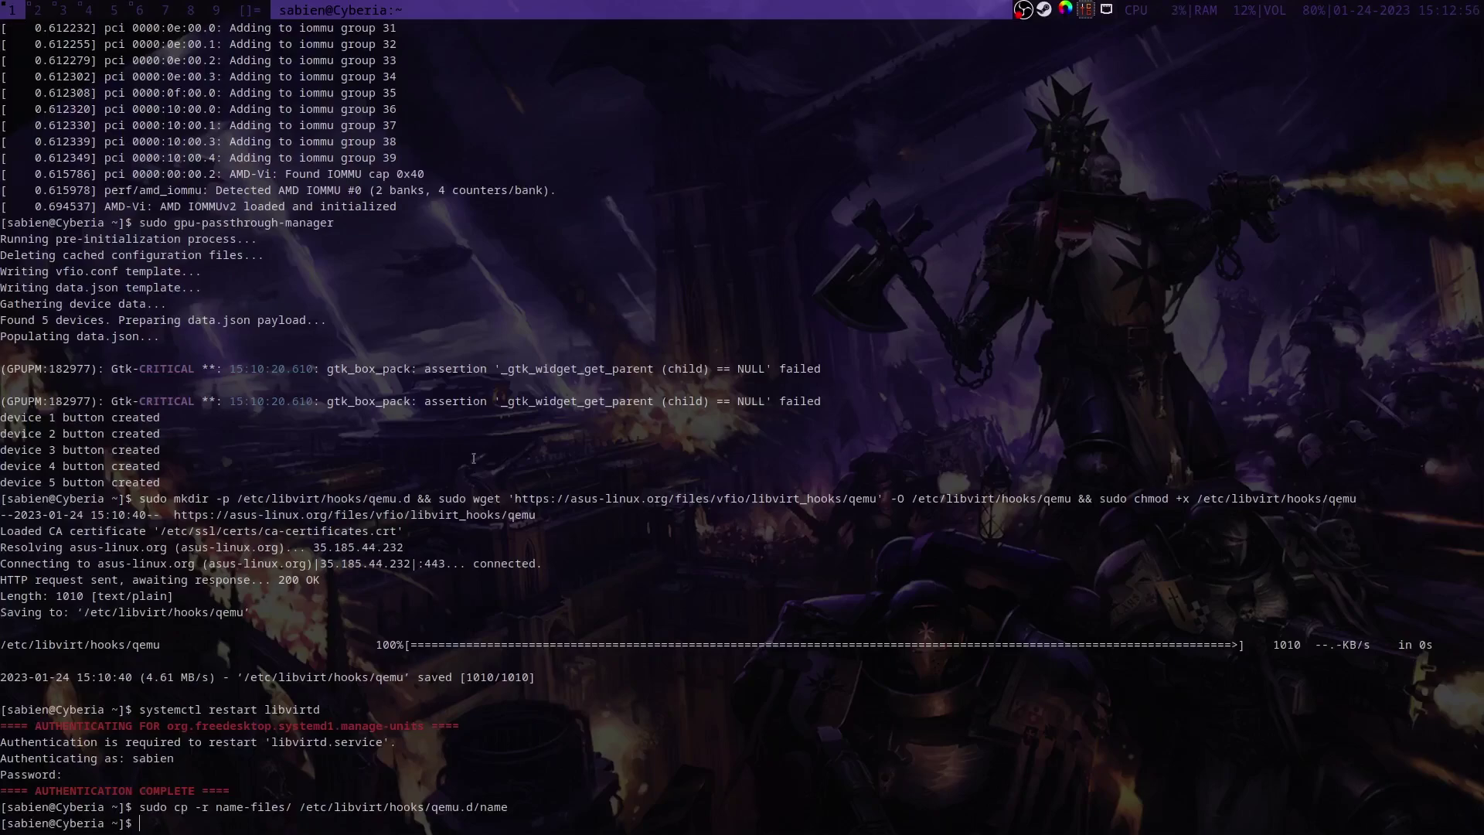
text(sudo vim /etc)
text(/li)
text(b)
key(BackSpace)
text(ibvirt/qemu.conf)
key(Return)
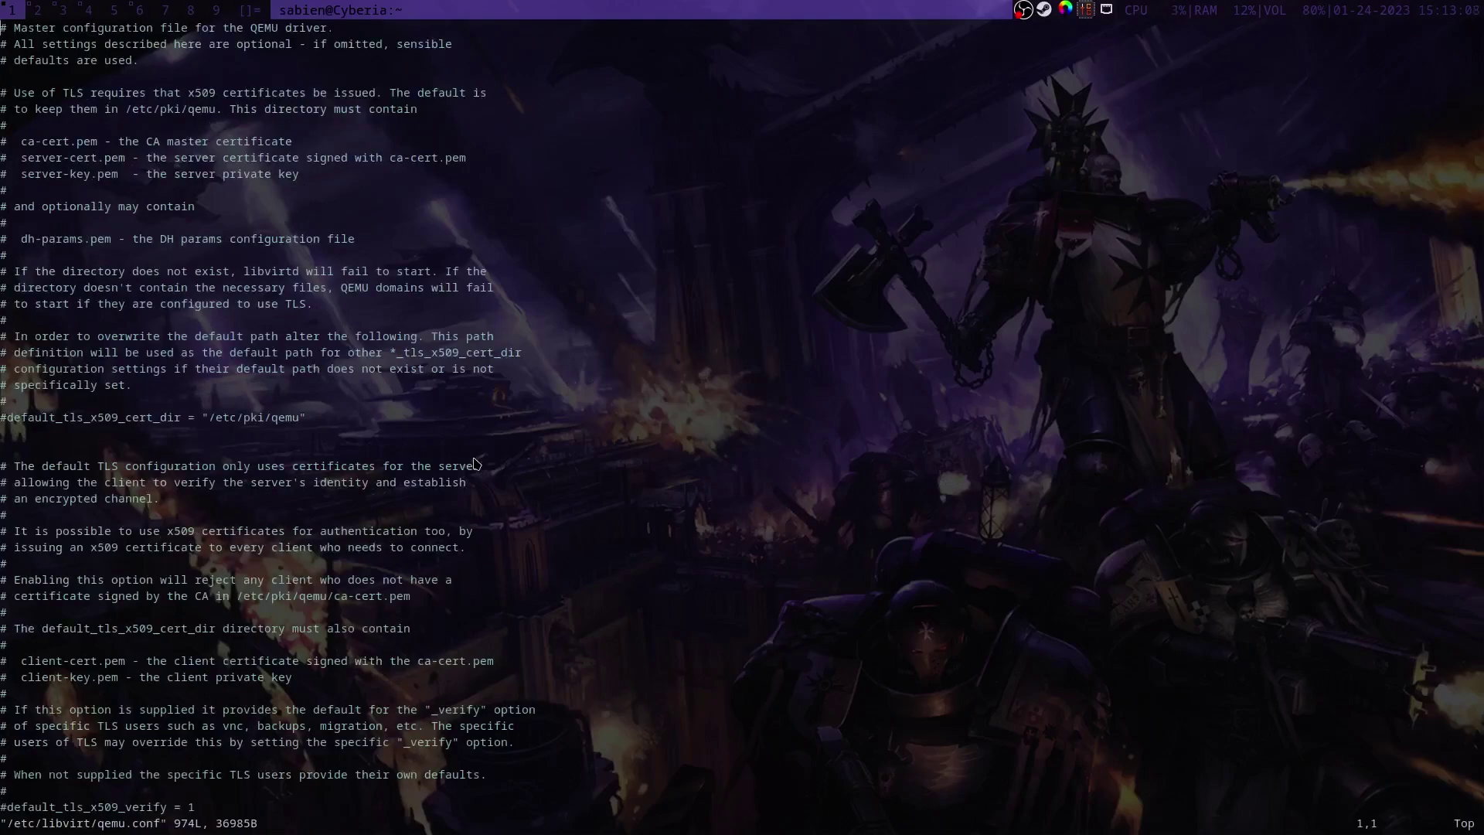
Step: Find the 'user =' setting, check the user and group = "kvm" lines, then save with :wq
text(/user)
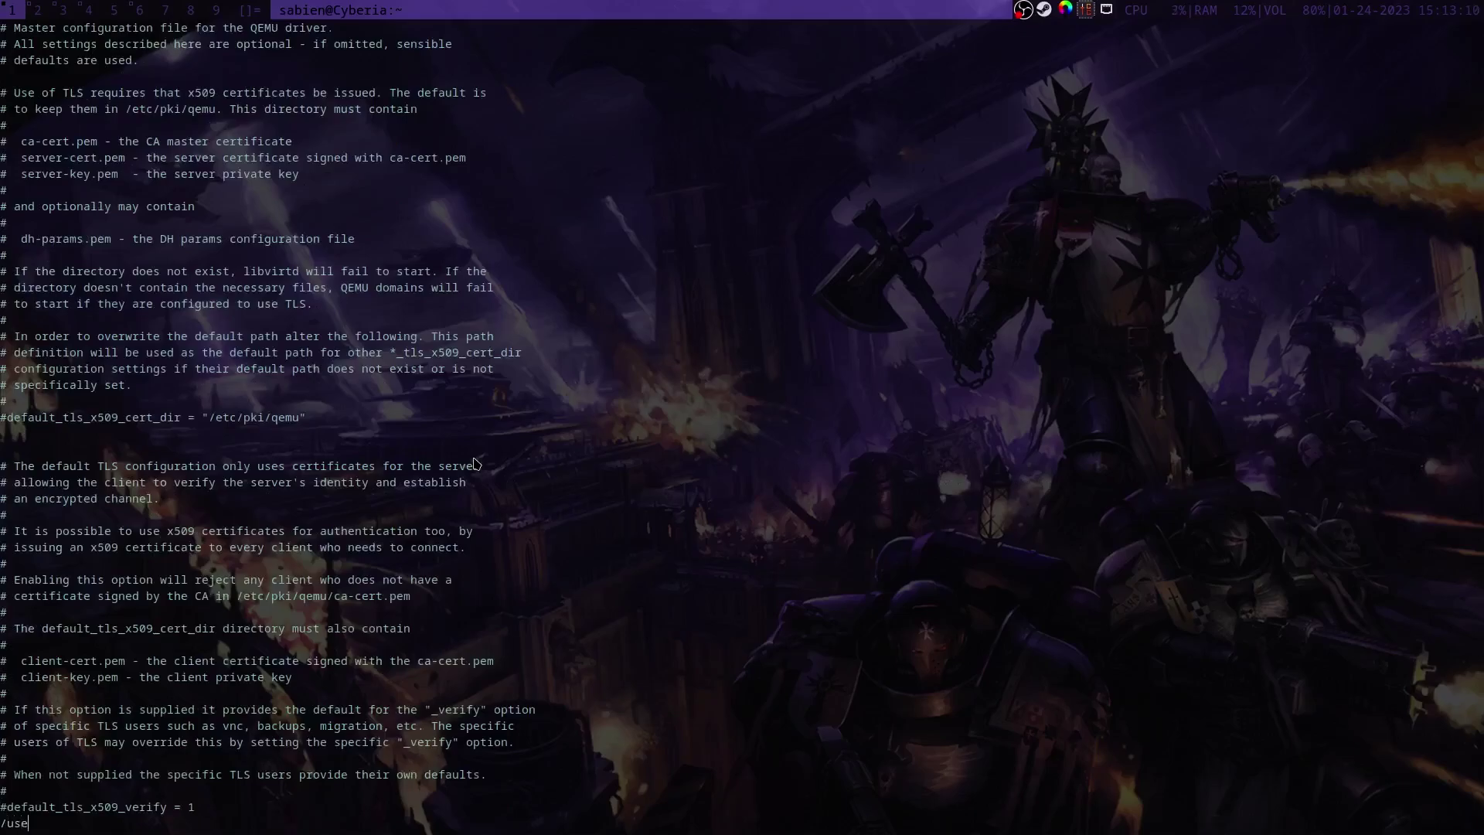
key(Return)
text(/user =)
key(Return)
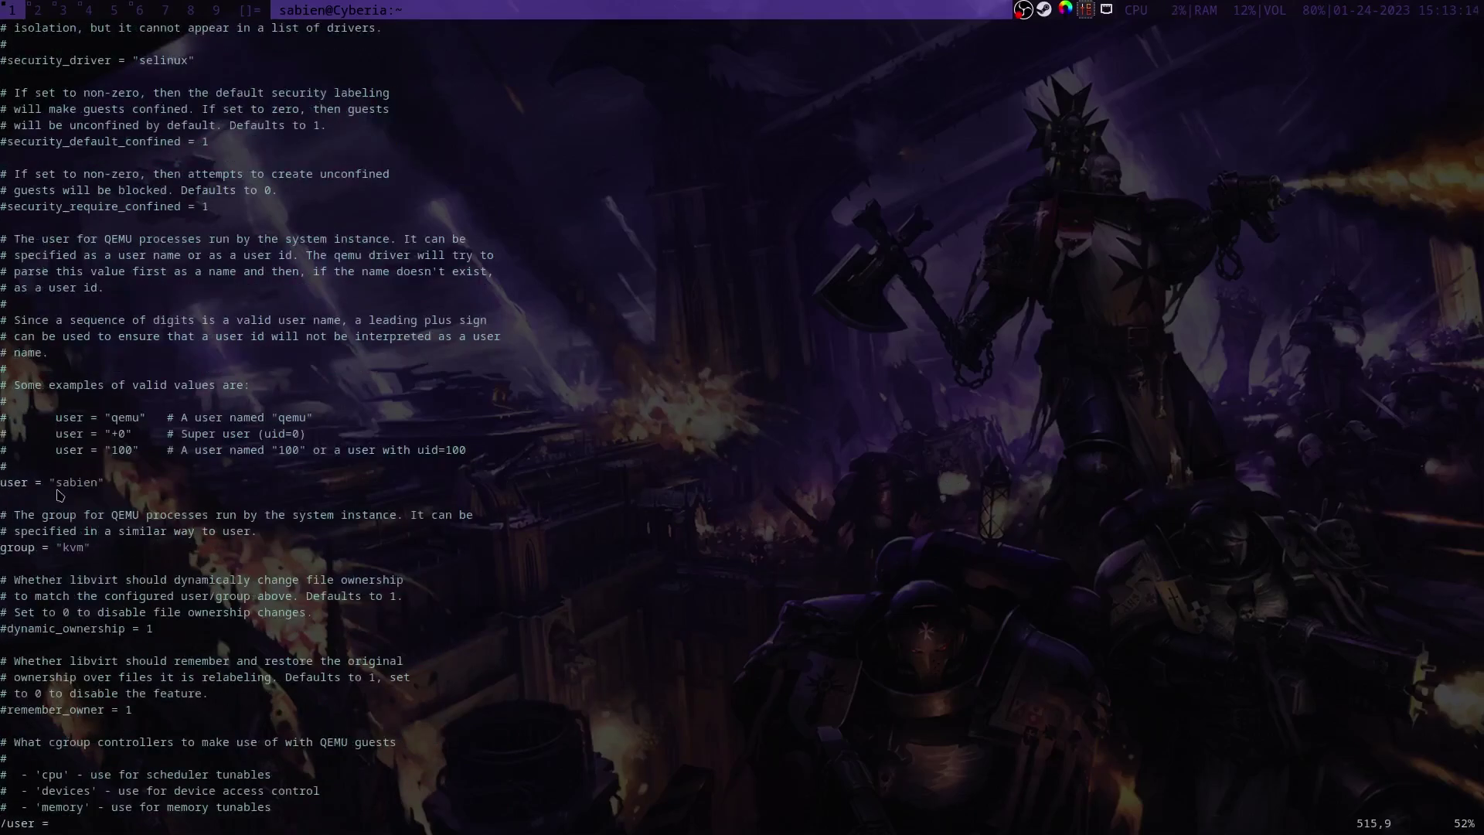
click(8, 486)
key(j)
key(j)
key(l)
key(l)
text(:wq)
key(Return)
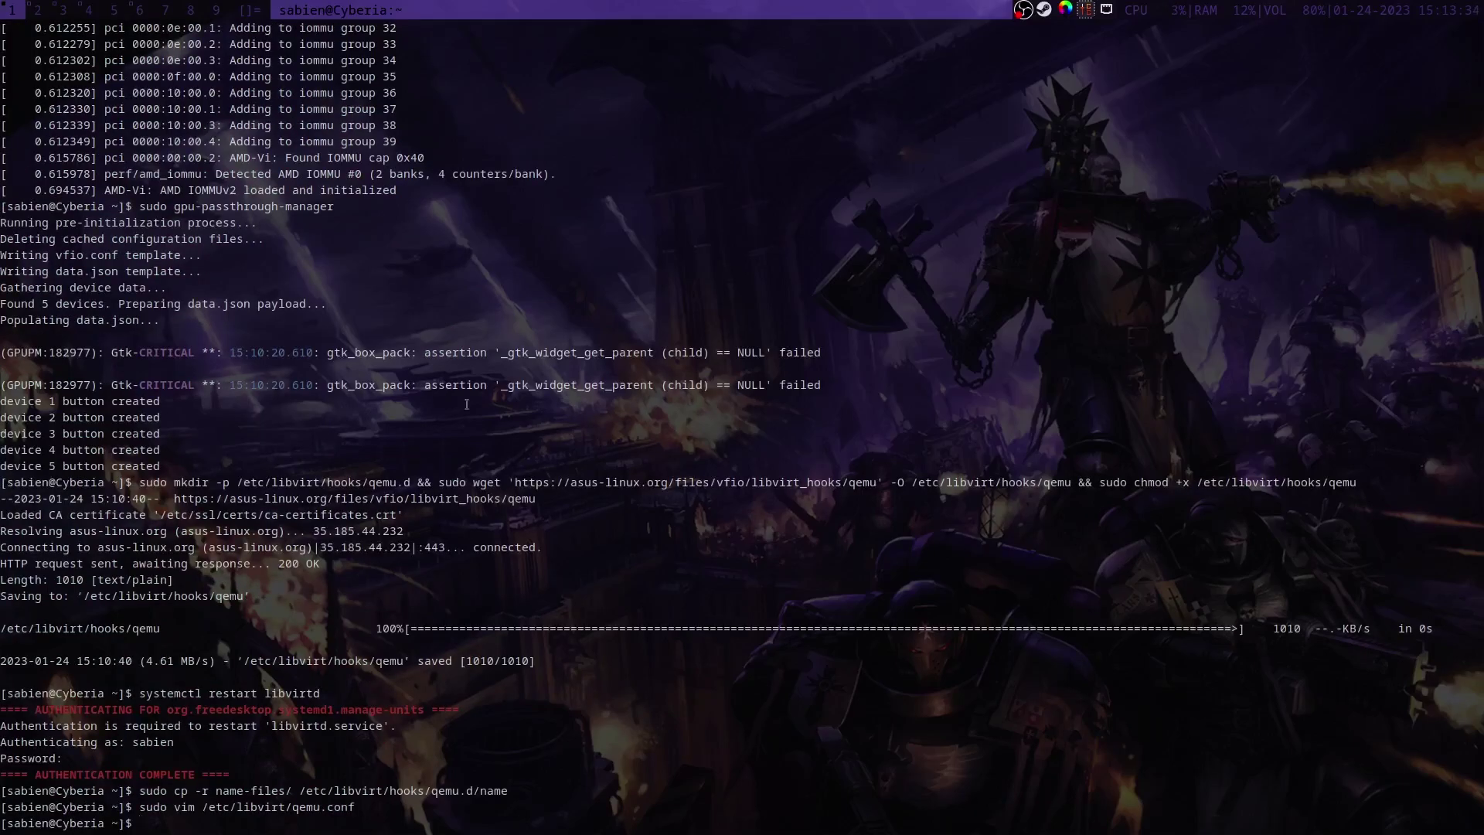
Step: Open the VM's XML tab and select the qemu-namespace domain line in the notes file
key(super+2)
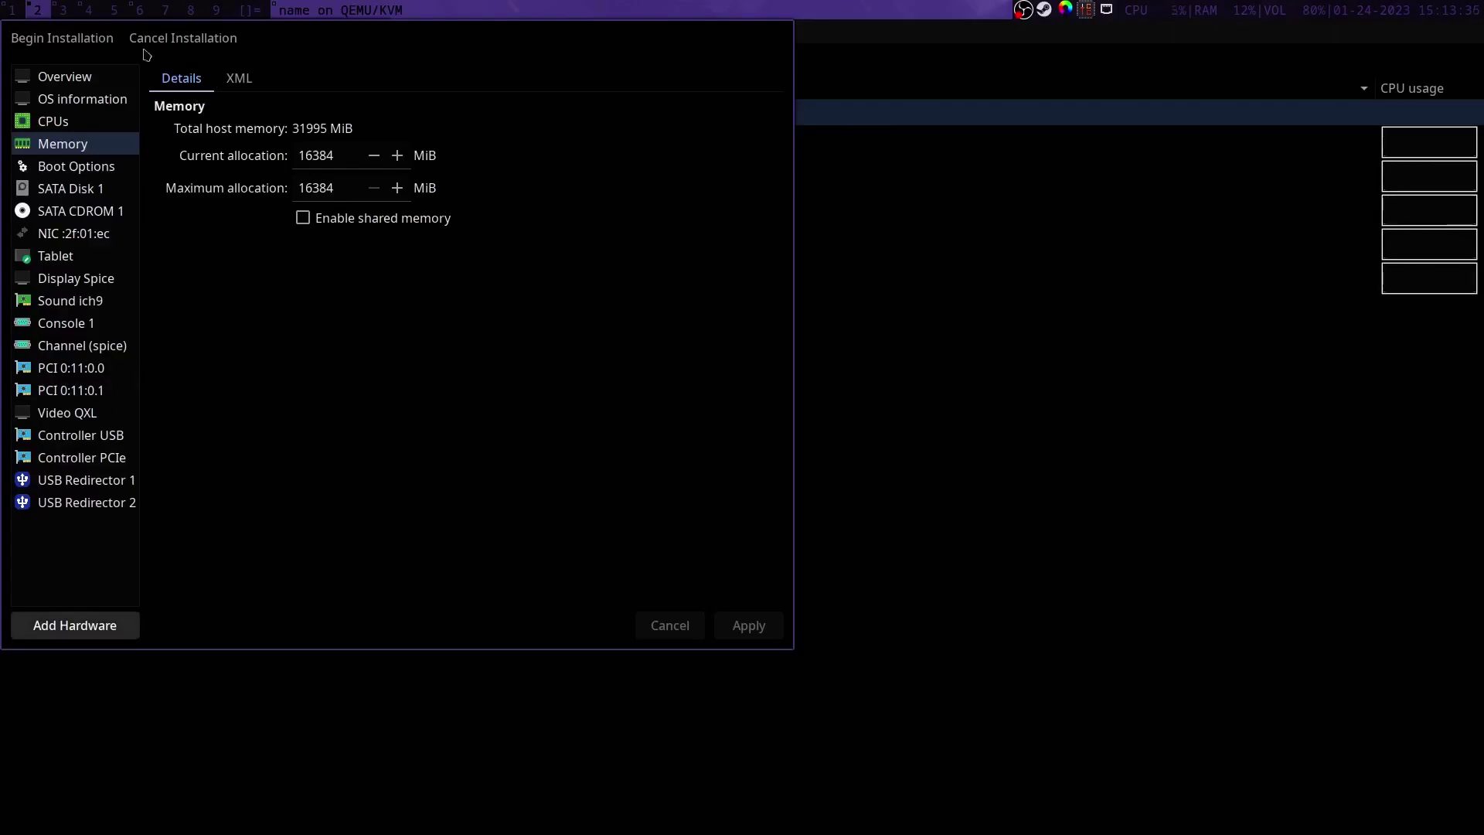
click(116, 75)
click(235, 80)
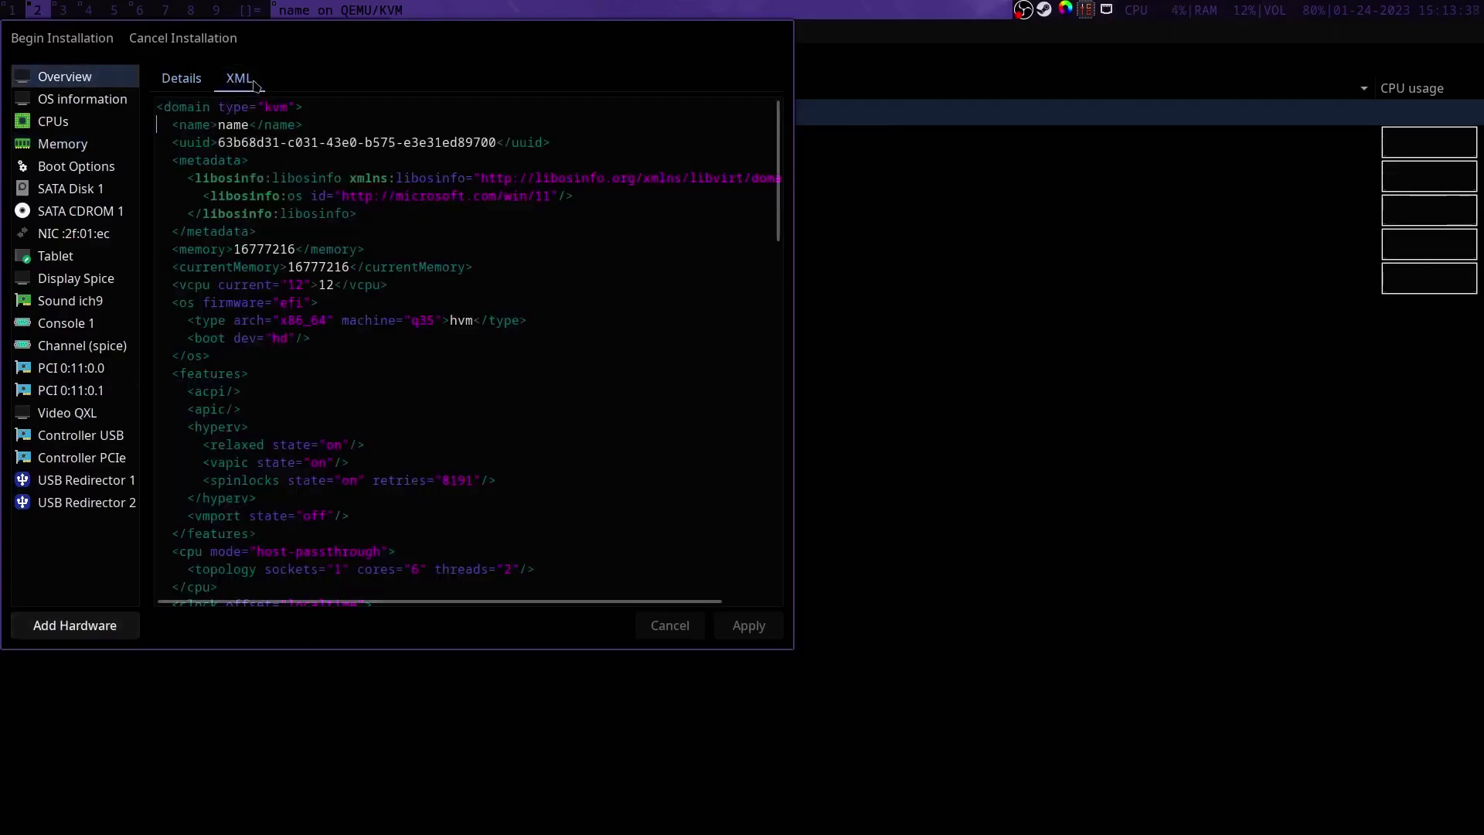
key(super+3)
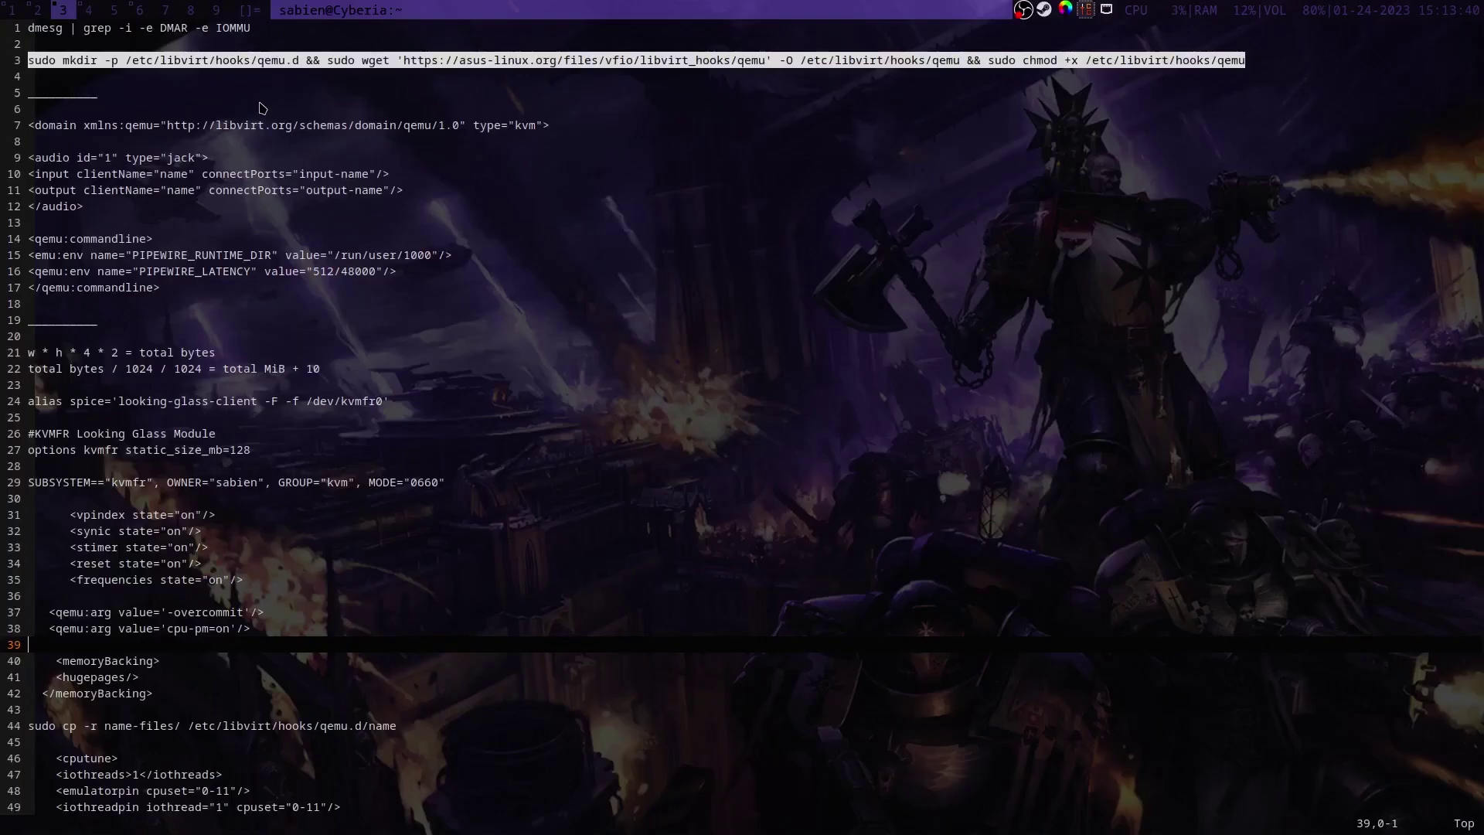
drag(550, 125, 24, 126)
key(super+2)
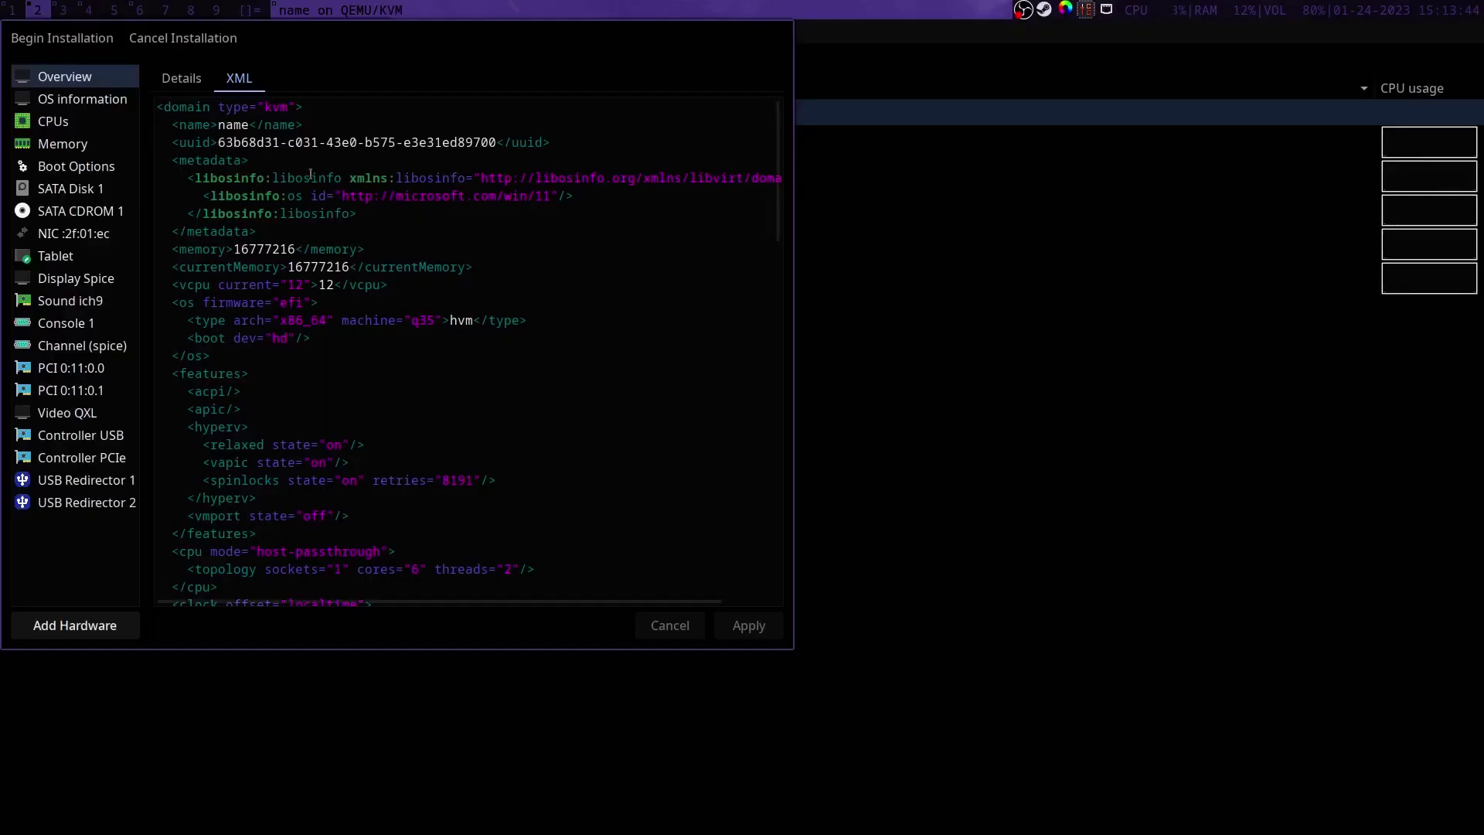
key(super+3)
Step: Paste the four-line JACK audio block below the sound line in the VM XML
click(99, 152)
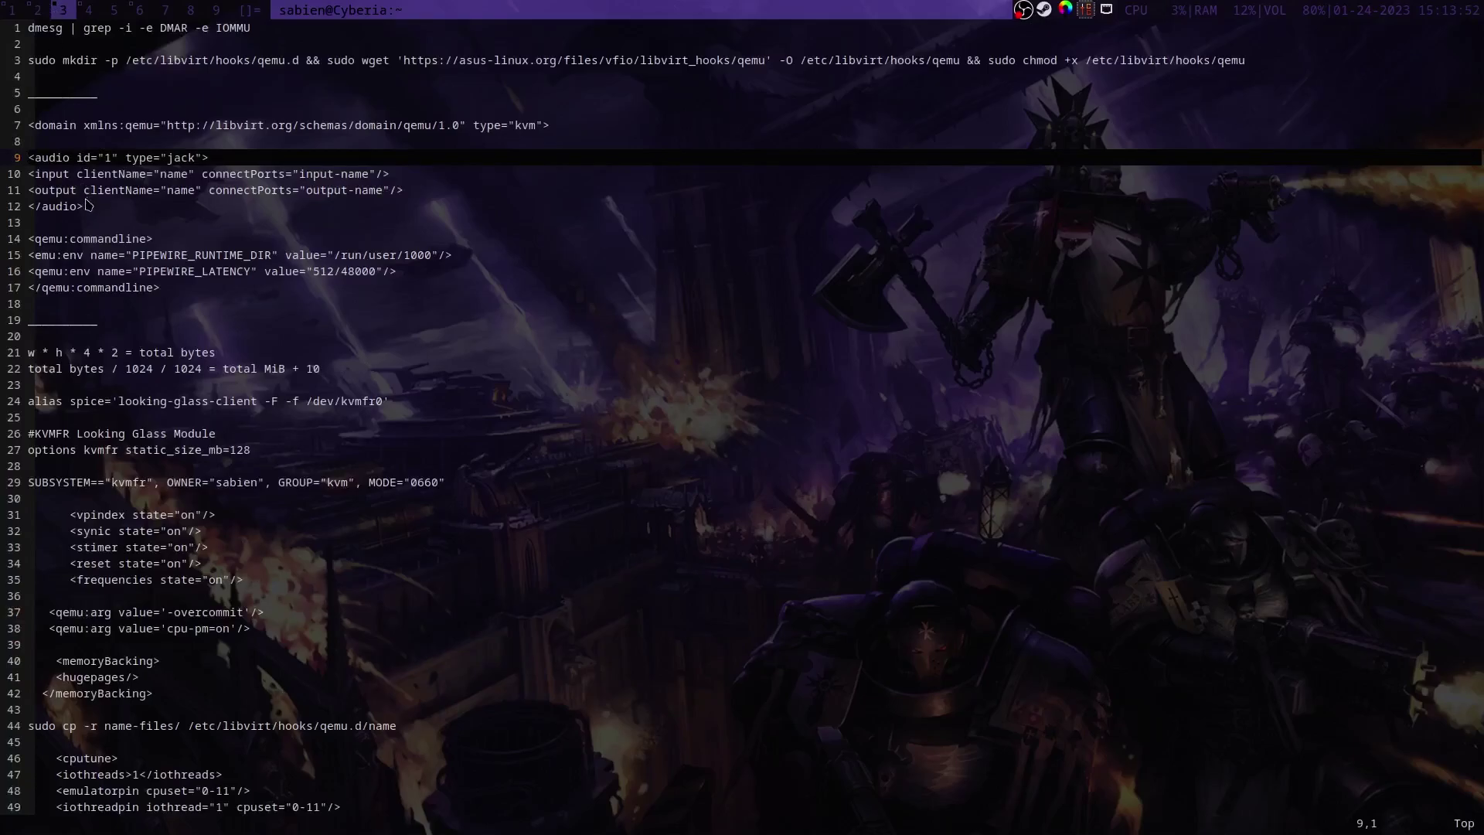
click(84, 207)
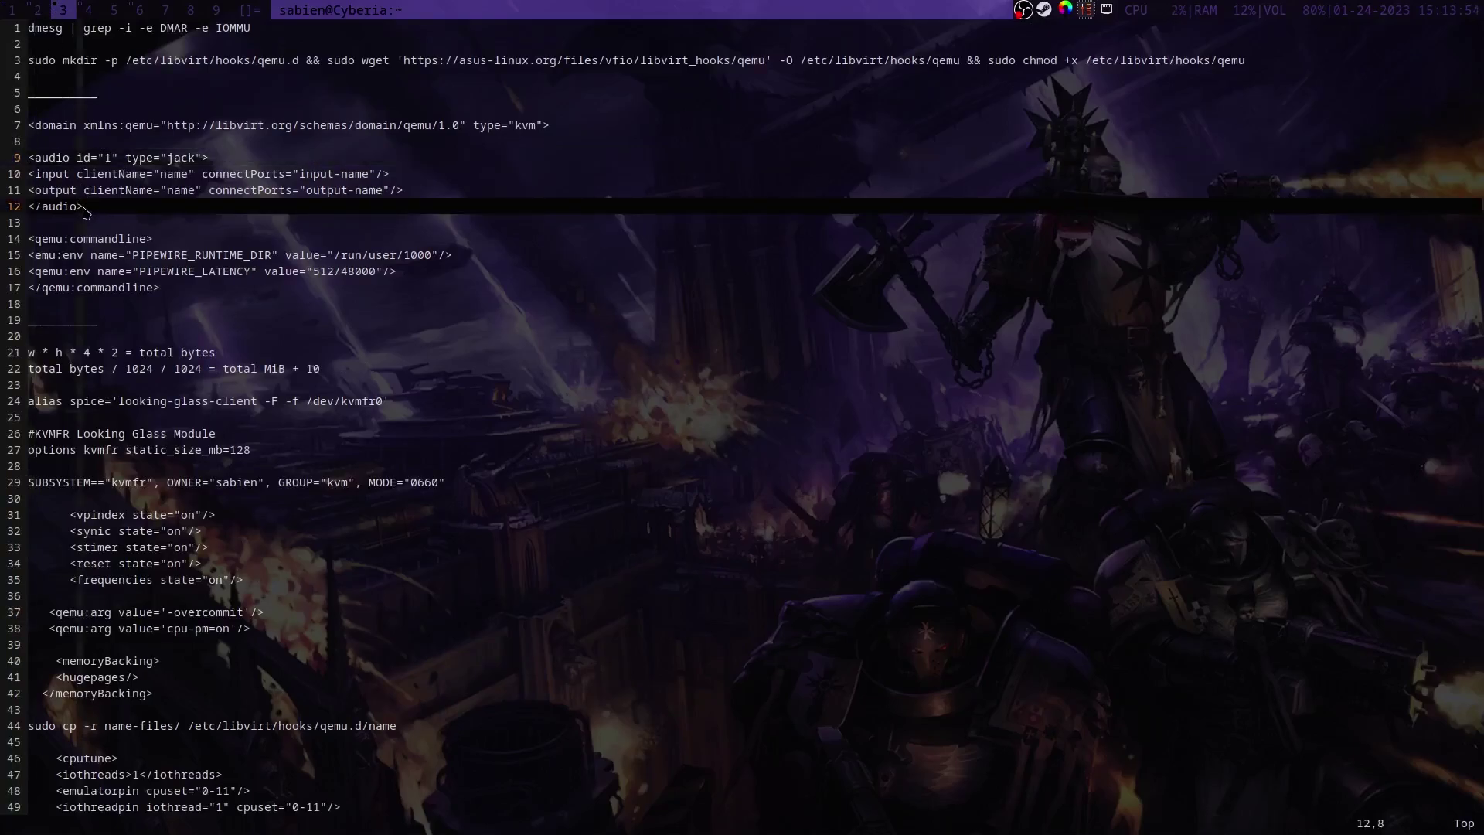
drag(28, 154, 403, 203)
click(37, 9)
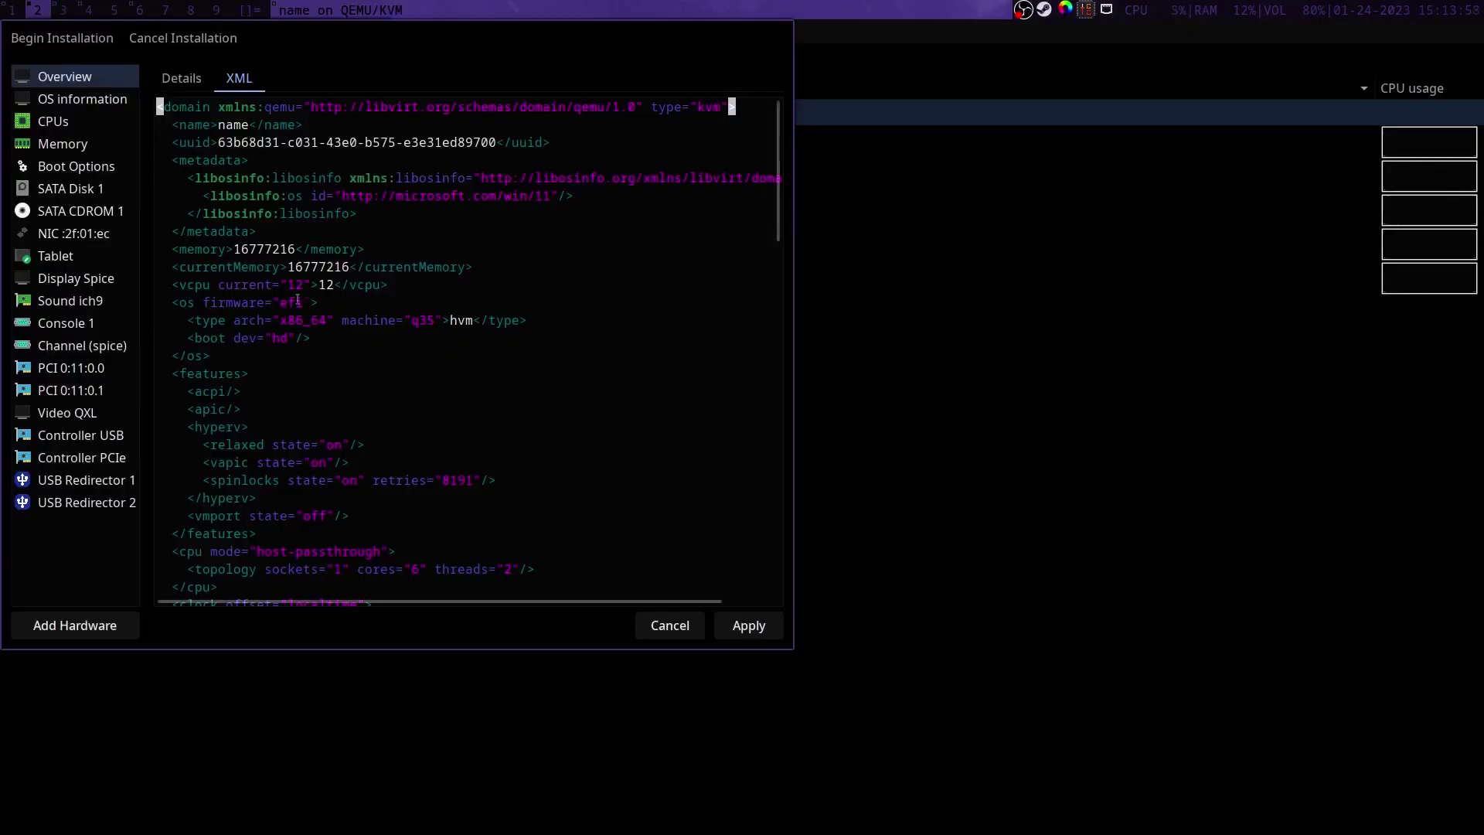
scroll(287, 397, down, 5)
scroll(287, 396, down, 10)
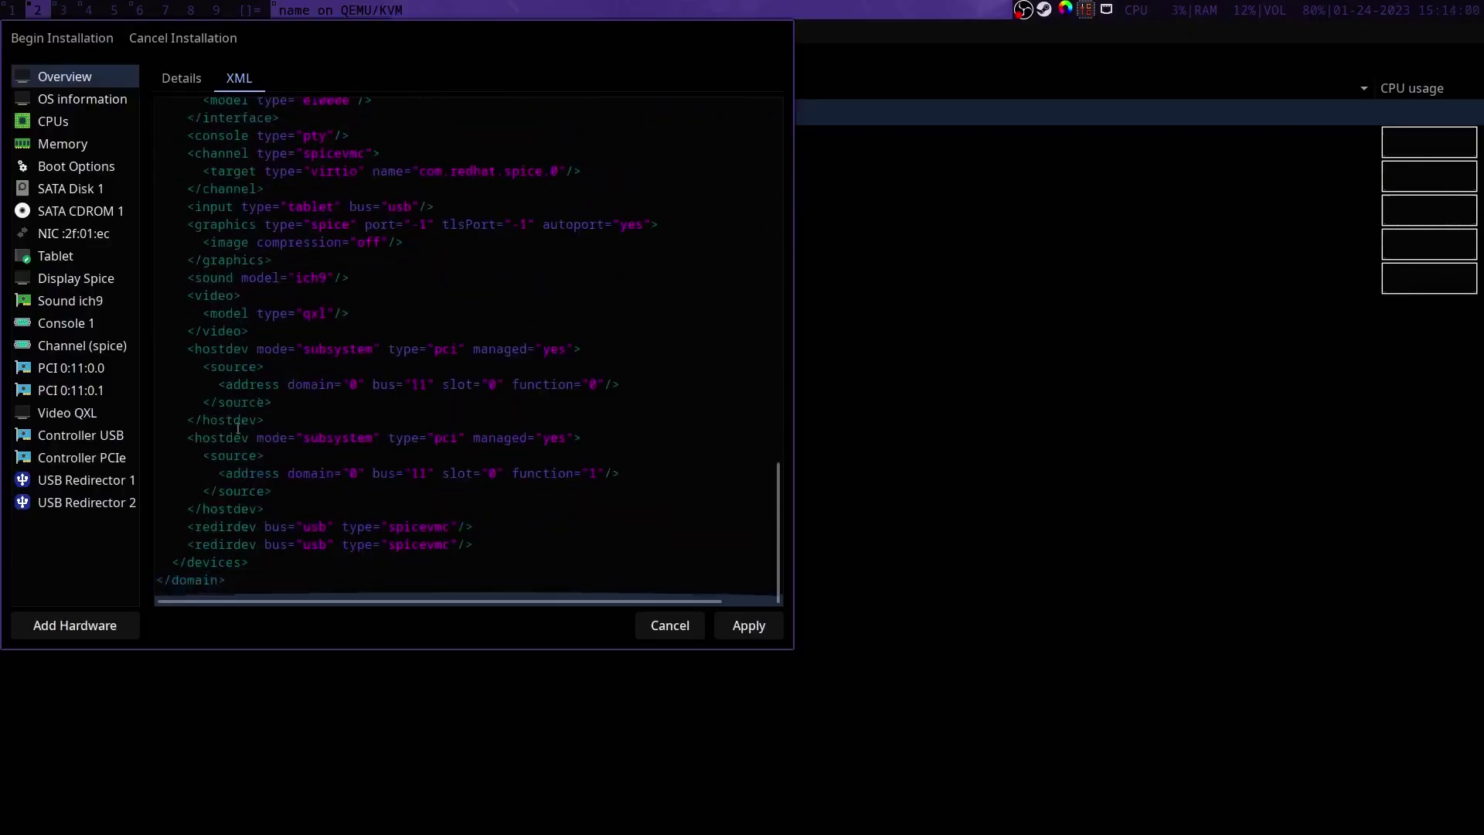
click(371, 270)
key(Return)
text(<audio id="1" type="jack"> <input clientName="name" connectPorts="input-name"/> <output clientName="name" connectPorts="output-name"/> </audio>)
scroll(373, 276, down, 3)
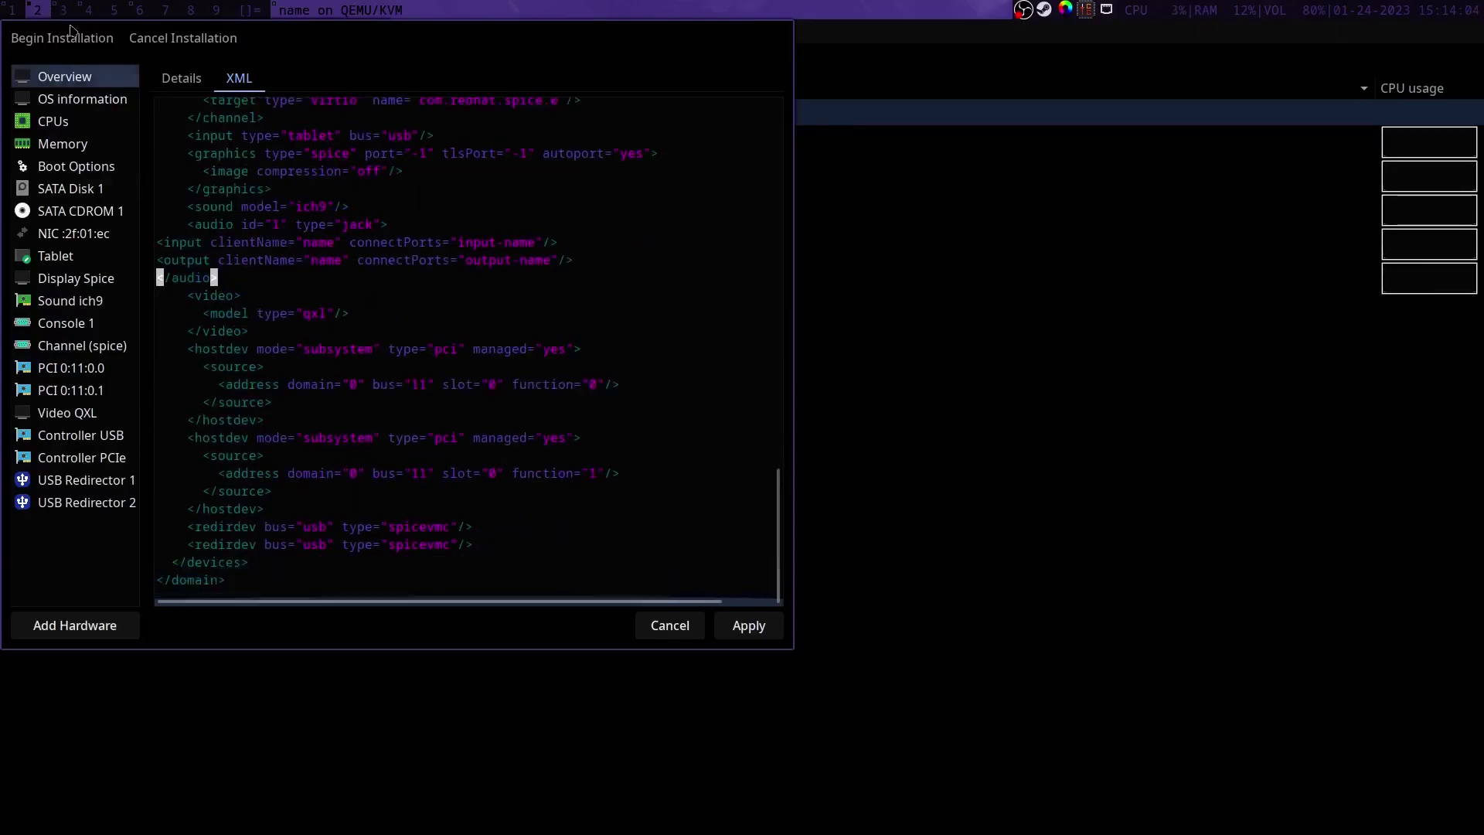
Step: Paste the qemu:commandline PipeWire block after </devices> and apply the XML
key(super+3)
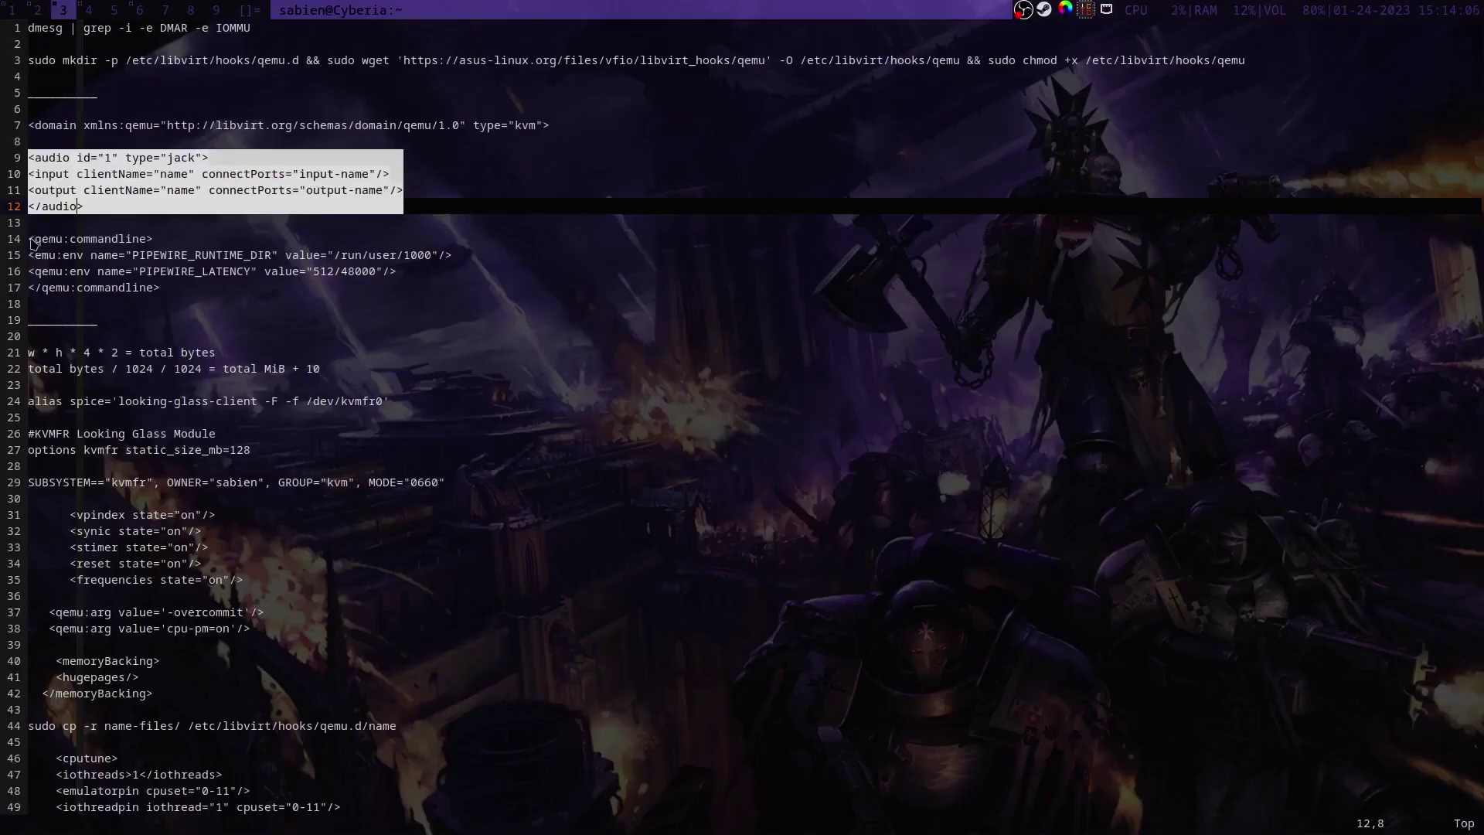
click(31, 240)
drag(30, 240, 451, 281)
key(super+2)
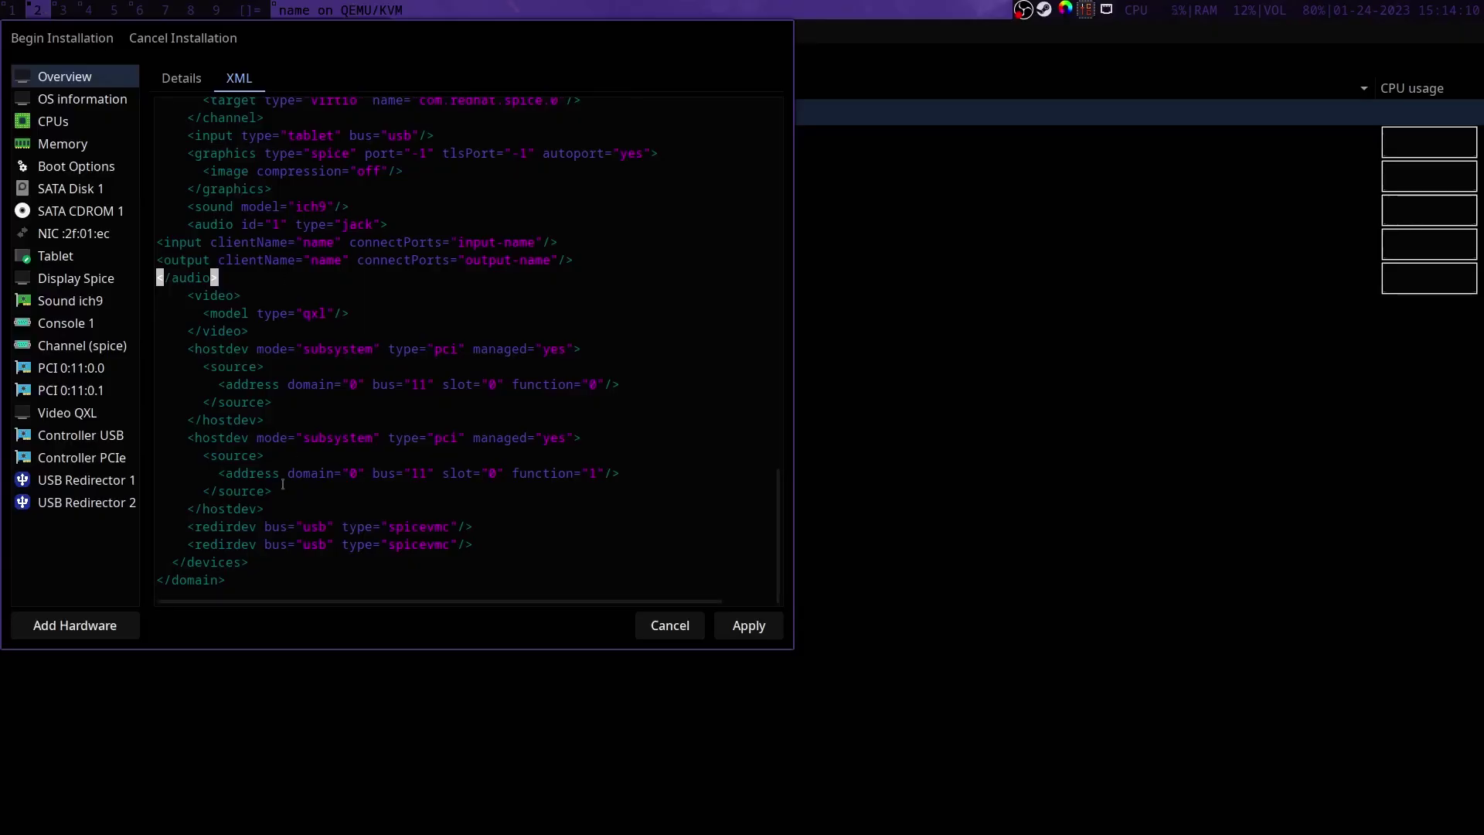
click(261, 561)
key(Return)
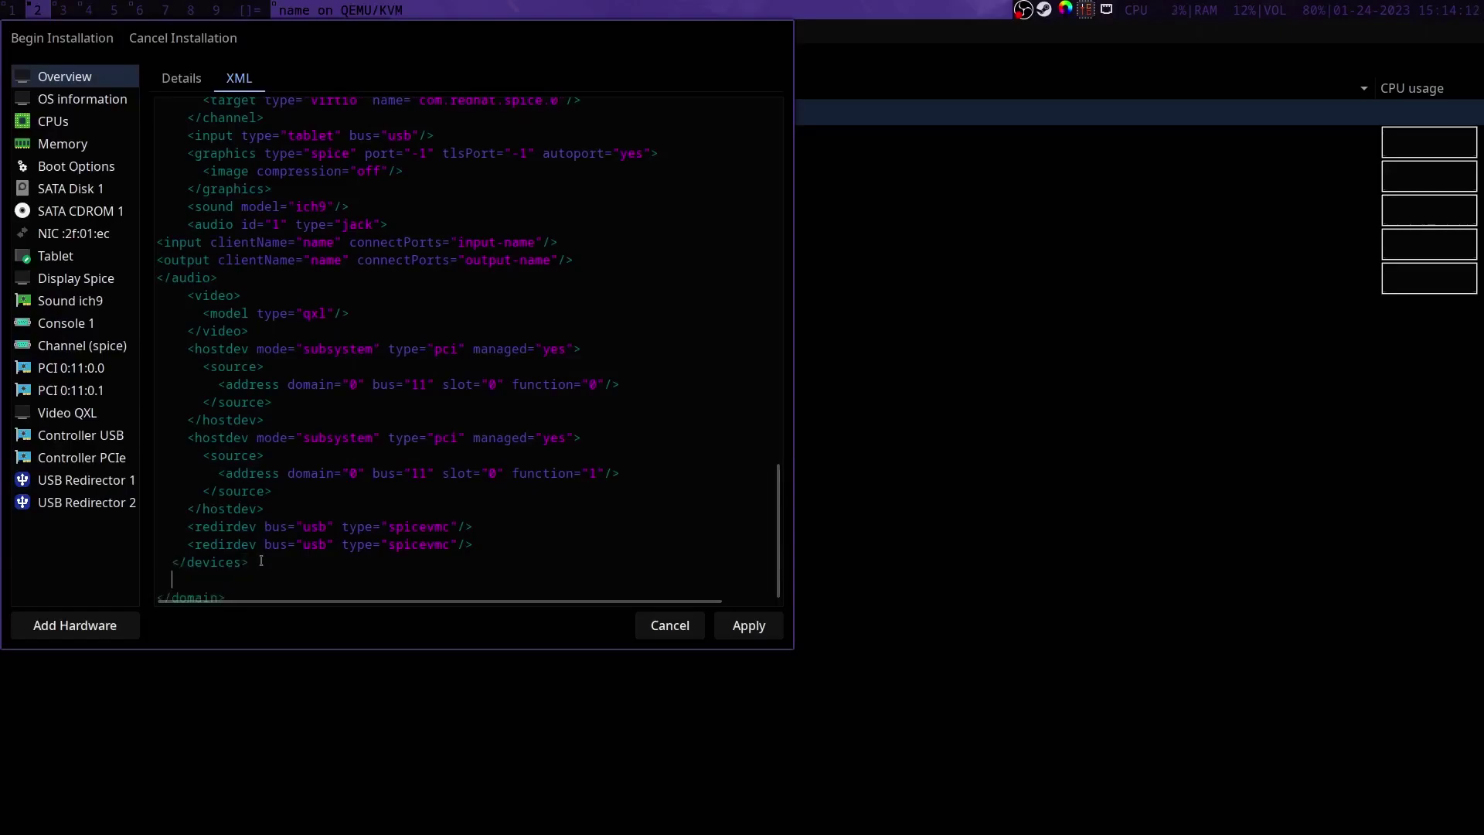
text(<qemu:commandline> <qemu:env name="PIPEWIRE_RUNTIME_DIR" value="/run/user/1000"/> <qemu:env name="PIPEWIRE_LATENCY" value="512/48000"/> </qemu:commandline>)
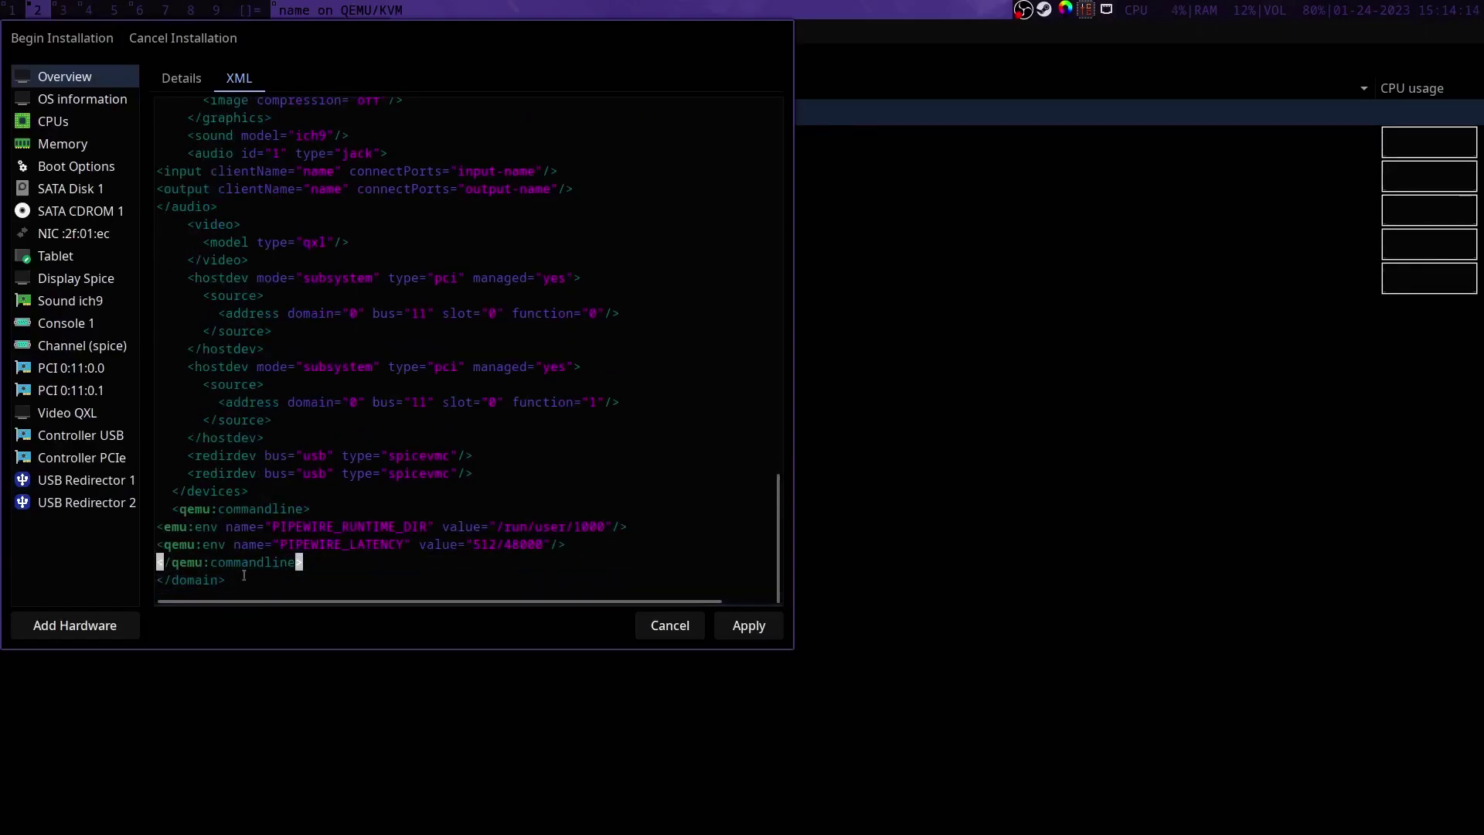
click(761, 628)
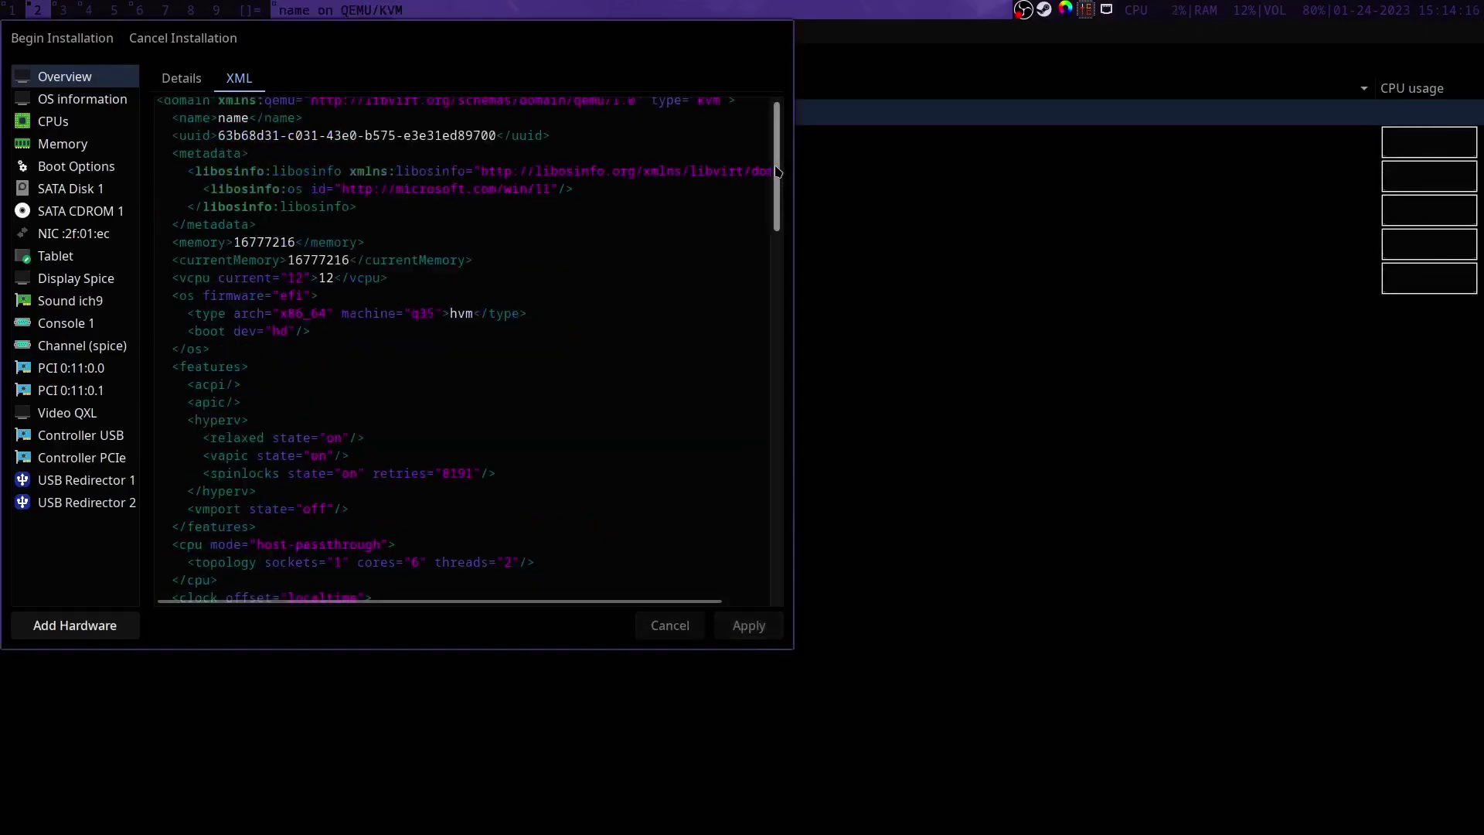
scroll(756, 545, down, 15)
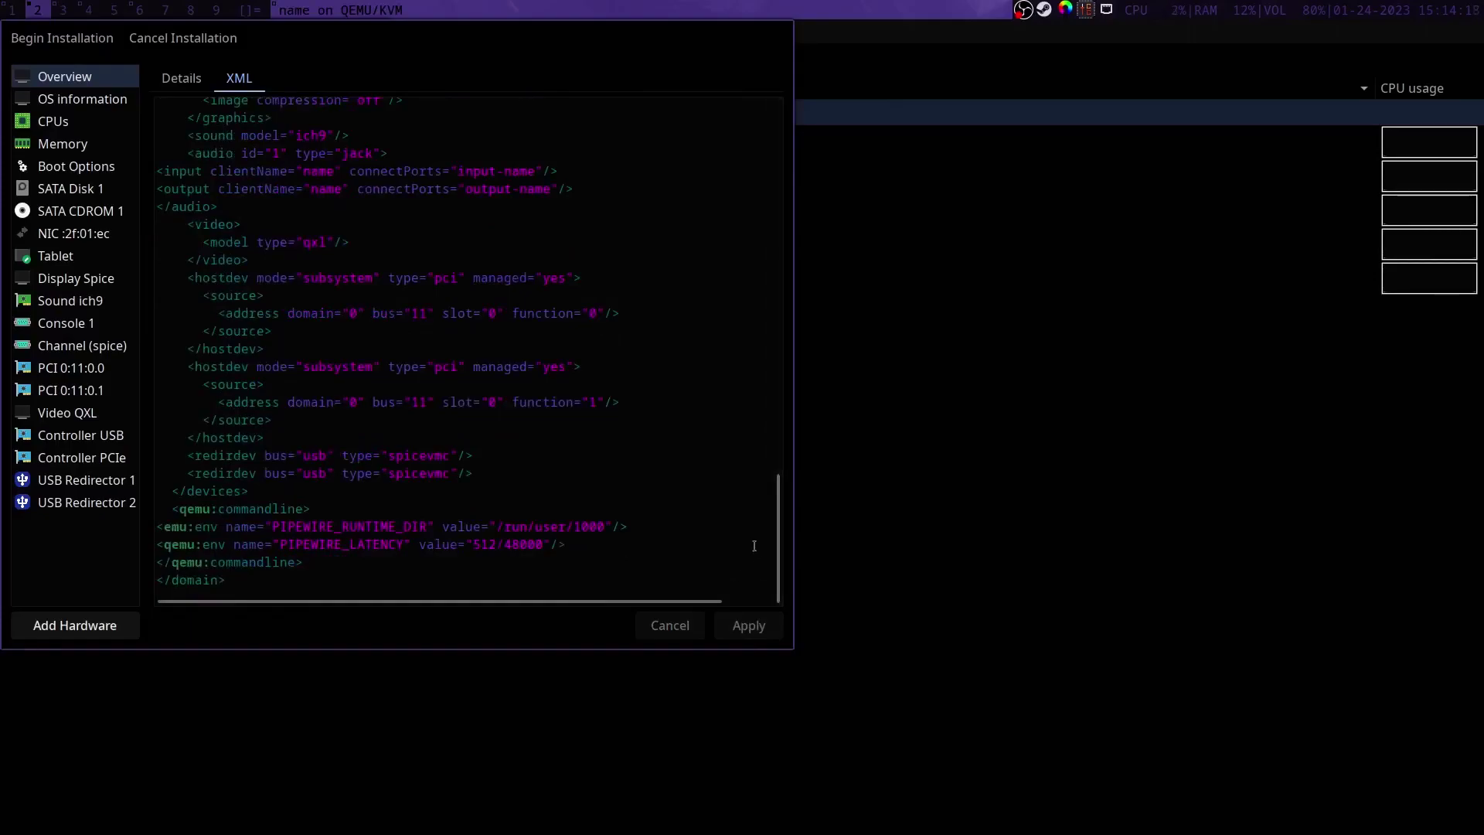
key(super+1)
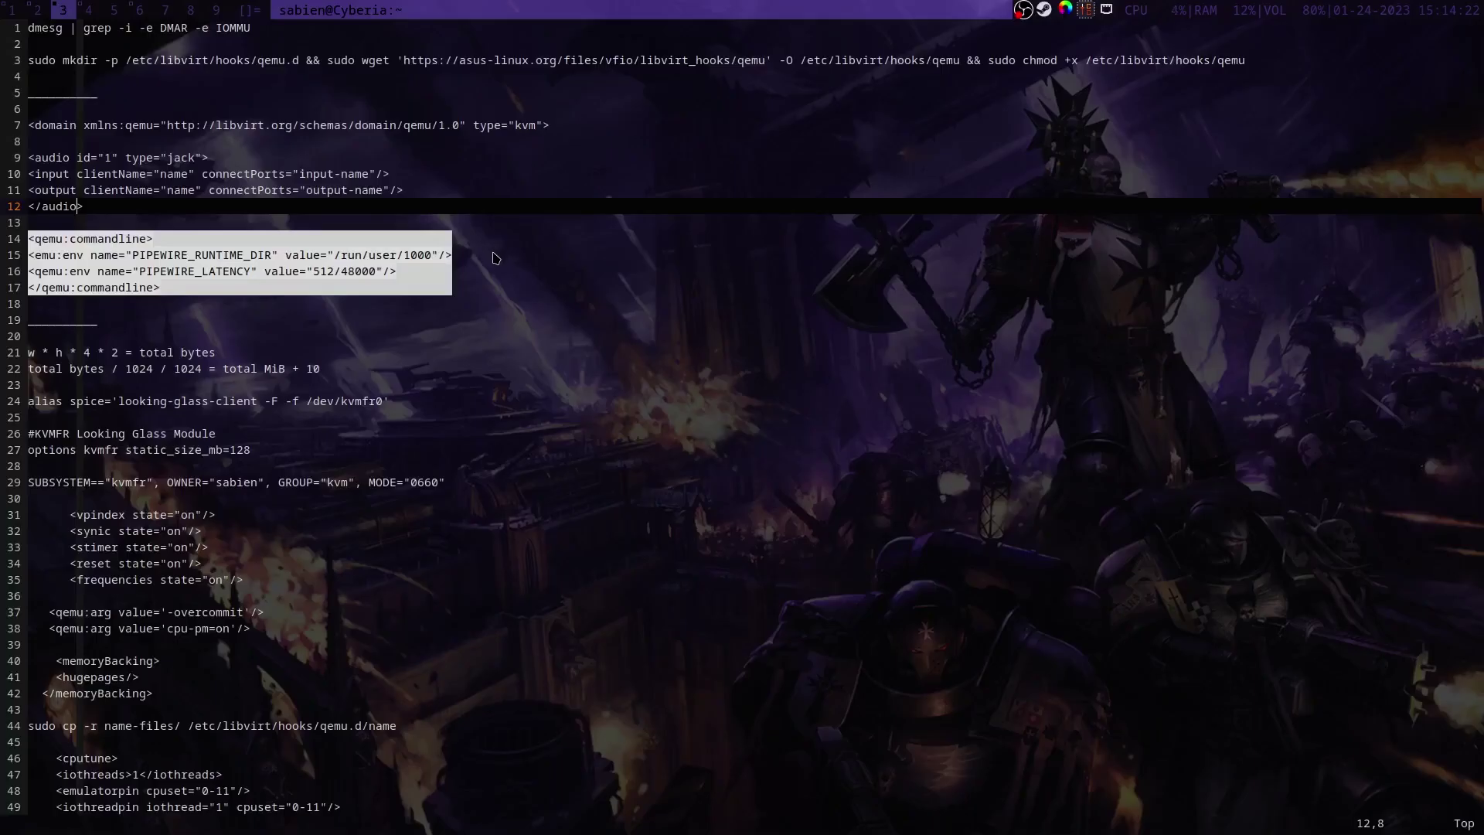
Step: Run jack_lsp and scroll through the listed JACK ports
text(jack_lsp)
key(Return)
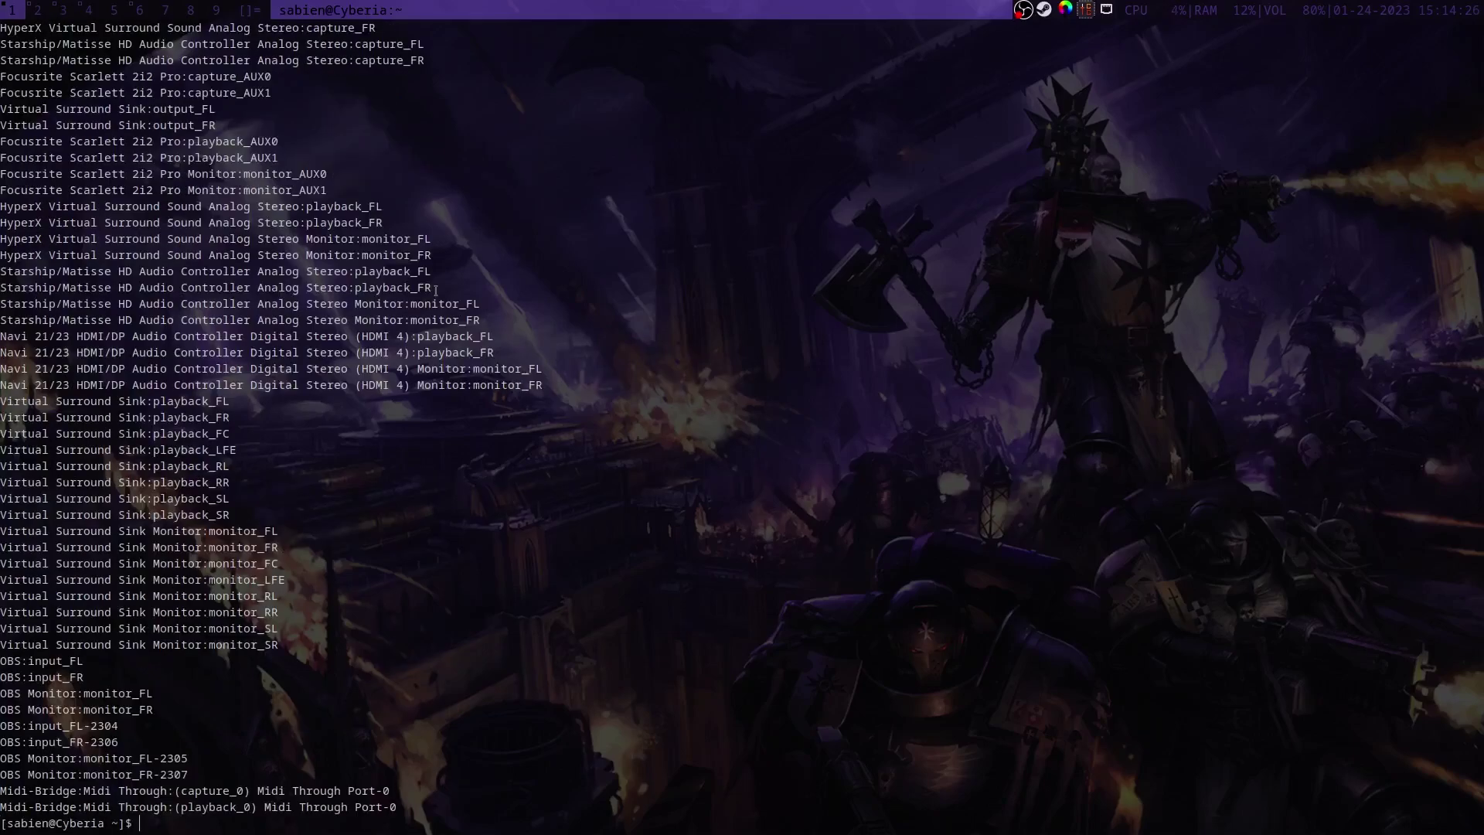
scroll(410, 248, up, 3)
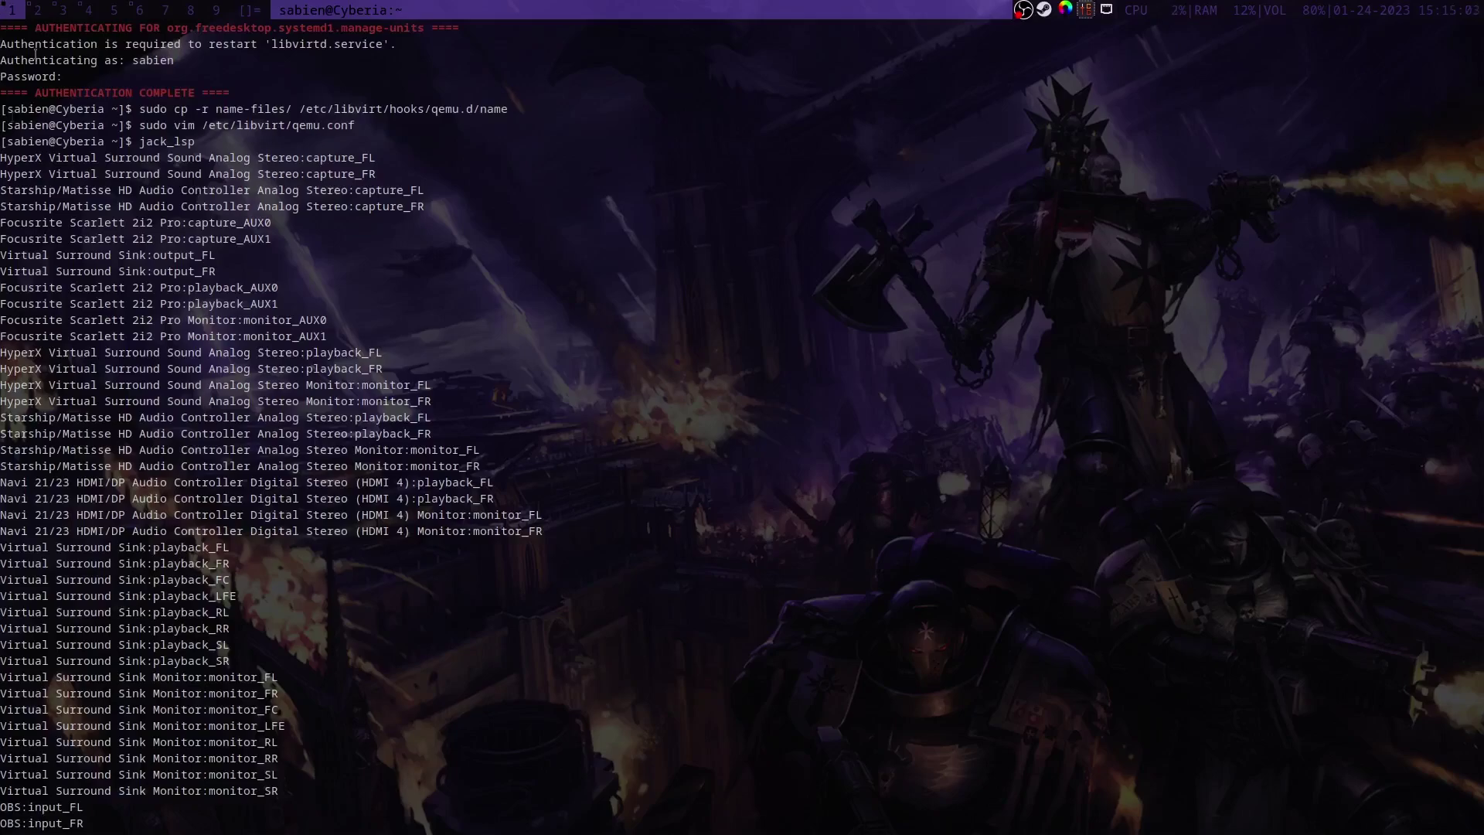
Step: Set the XML connectPorts to HyperX.*Capture_F[LR] and HyperX.*Playback_F[LR], then apply
click(38, 9)
scroll(533, 246, up, 1)
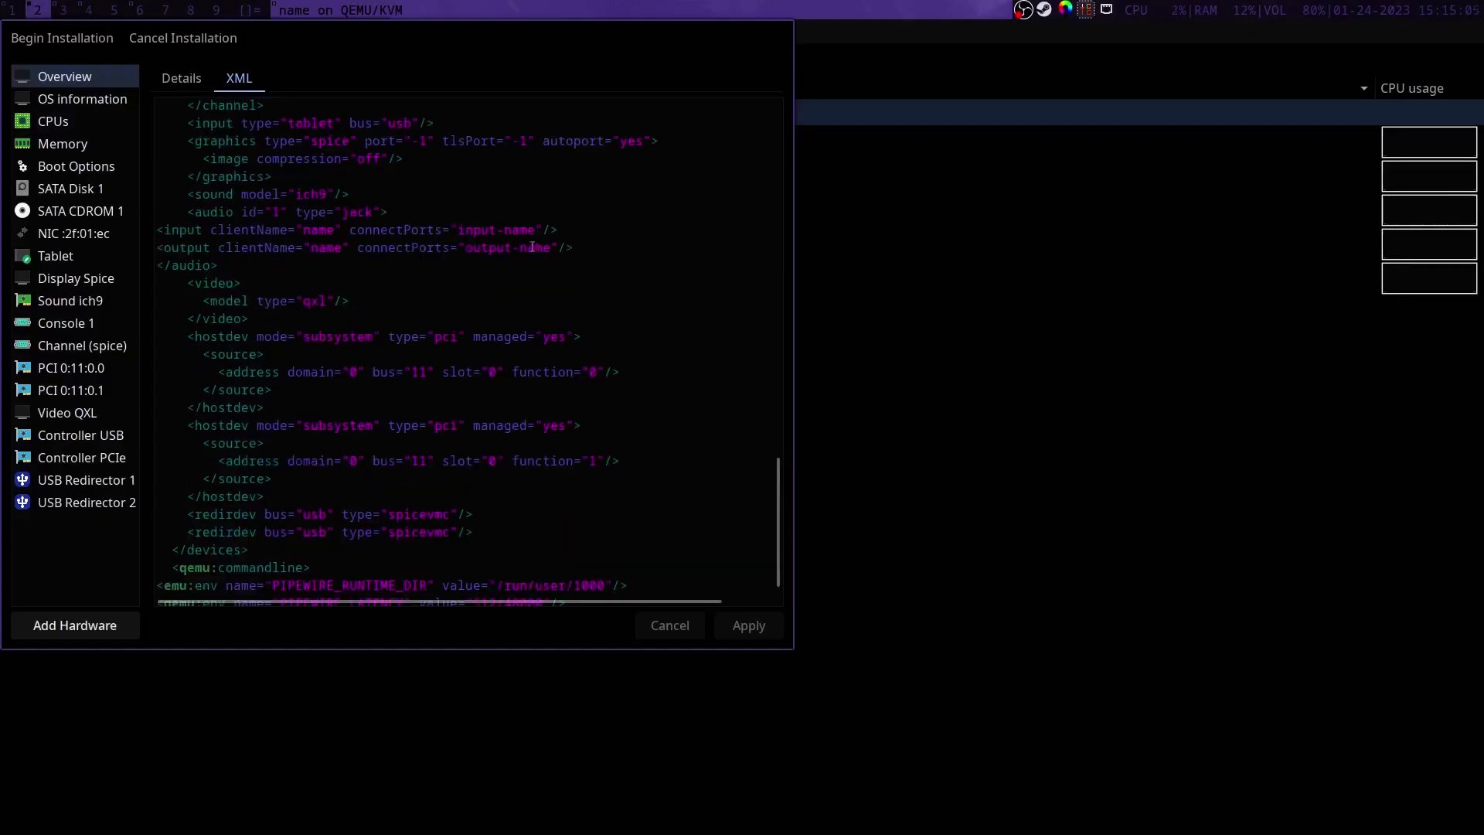
drag(535, 229, 458, 231)
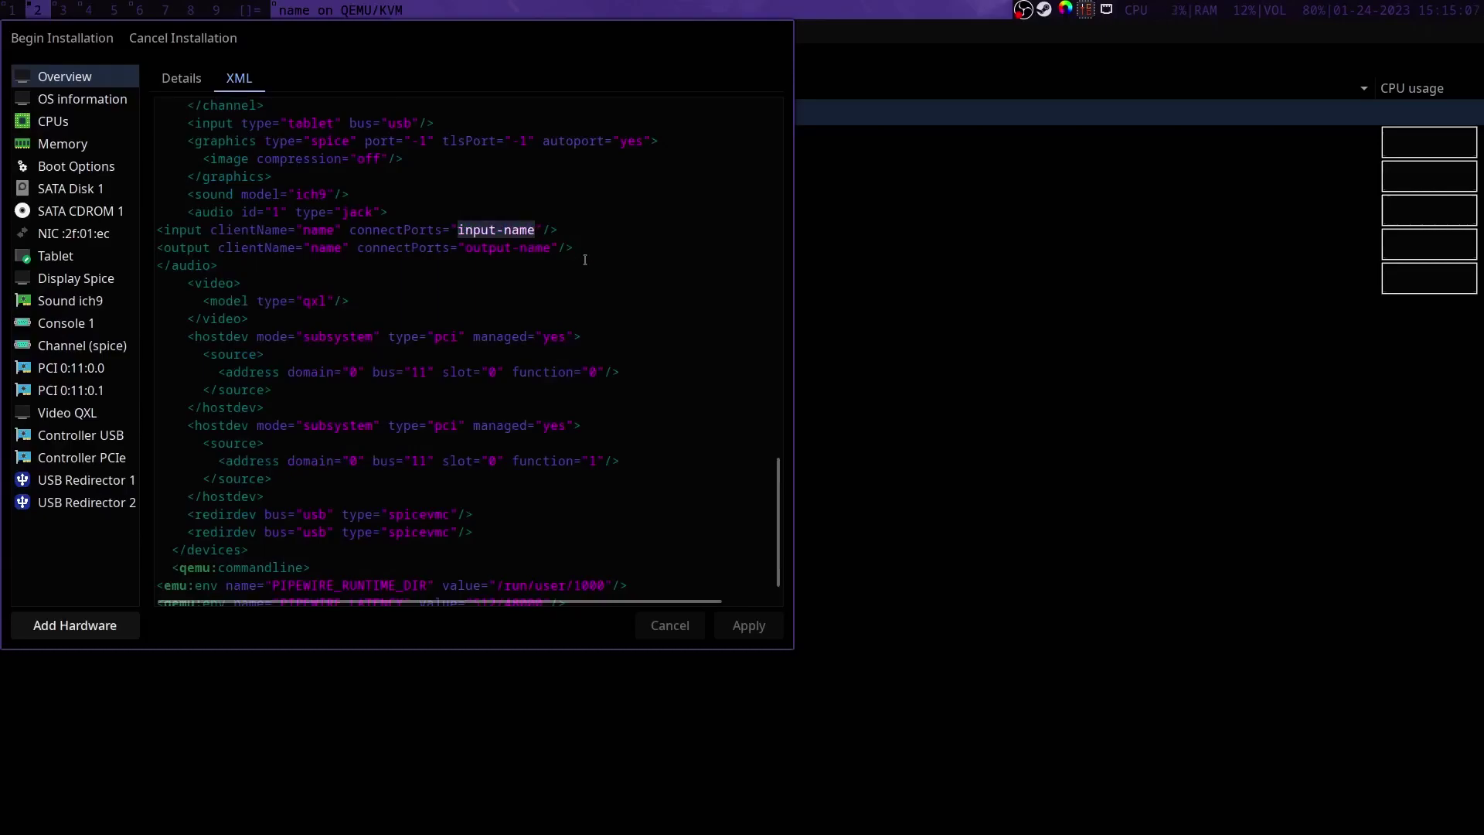
text(HyperX.*)
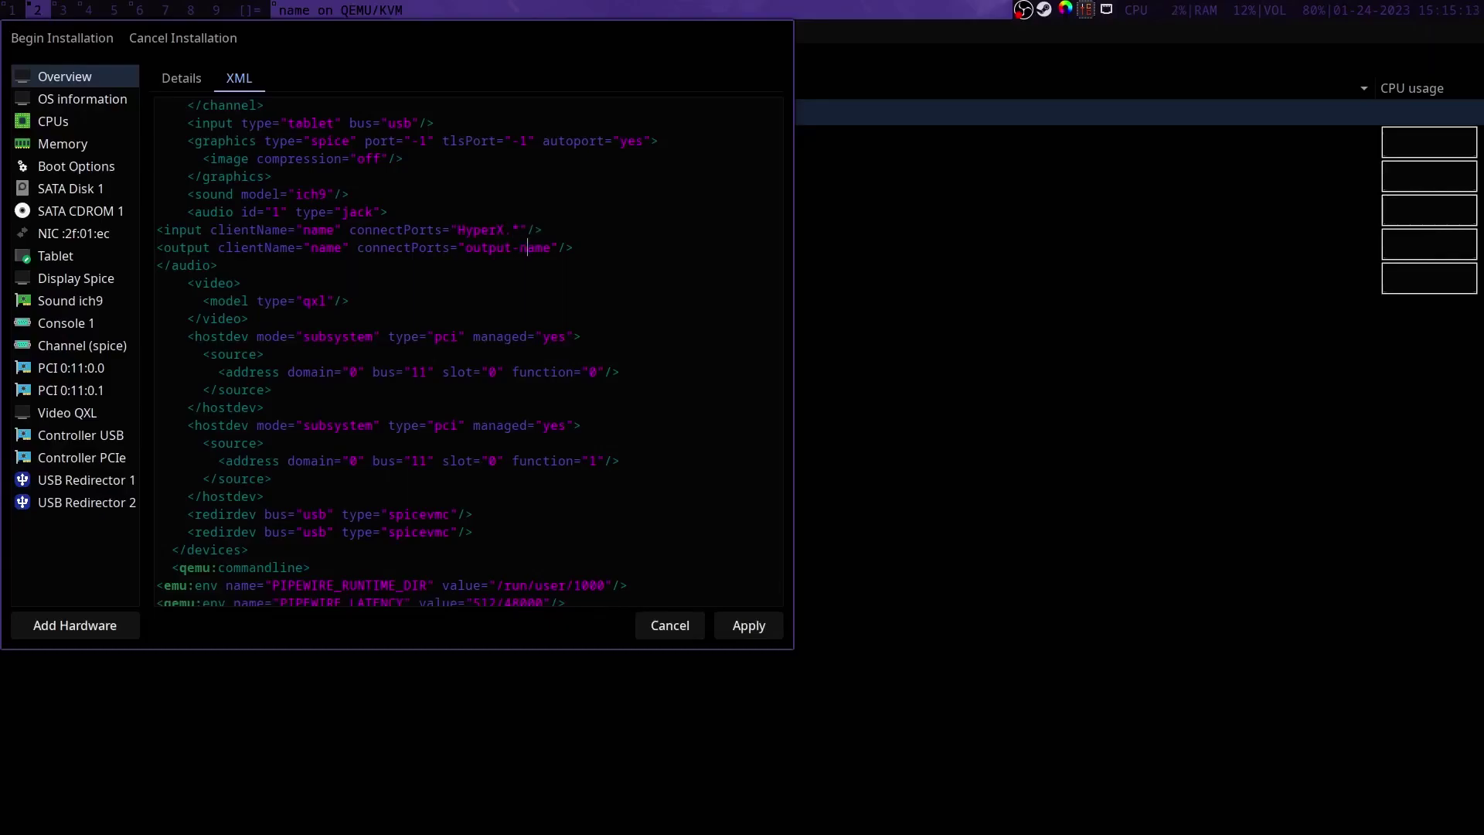
key(BackSpace)
key(BackSpace)
key(BackSpace)
key(BackSpace)
key(BackSpace)
text(HyperX.*Capture_F[LR])
click(528, 248)
text(Playback_F[])
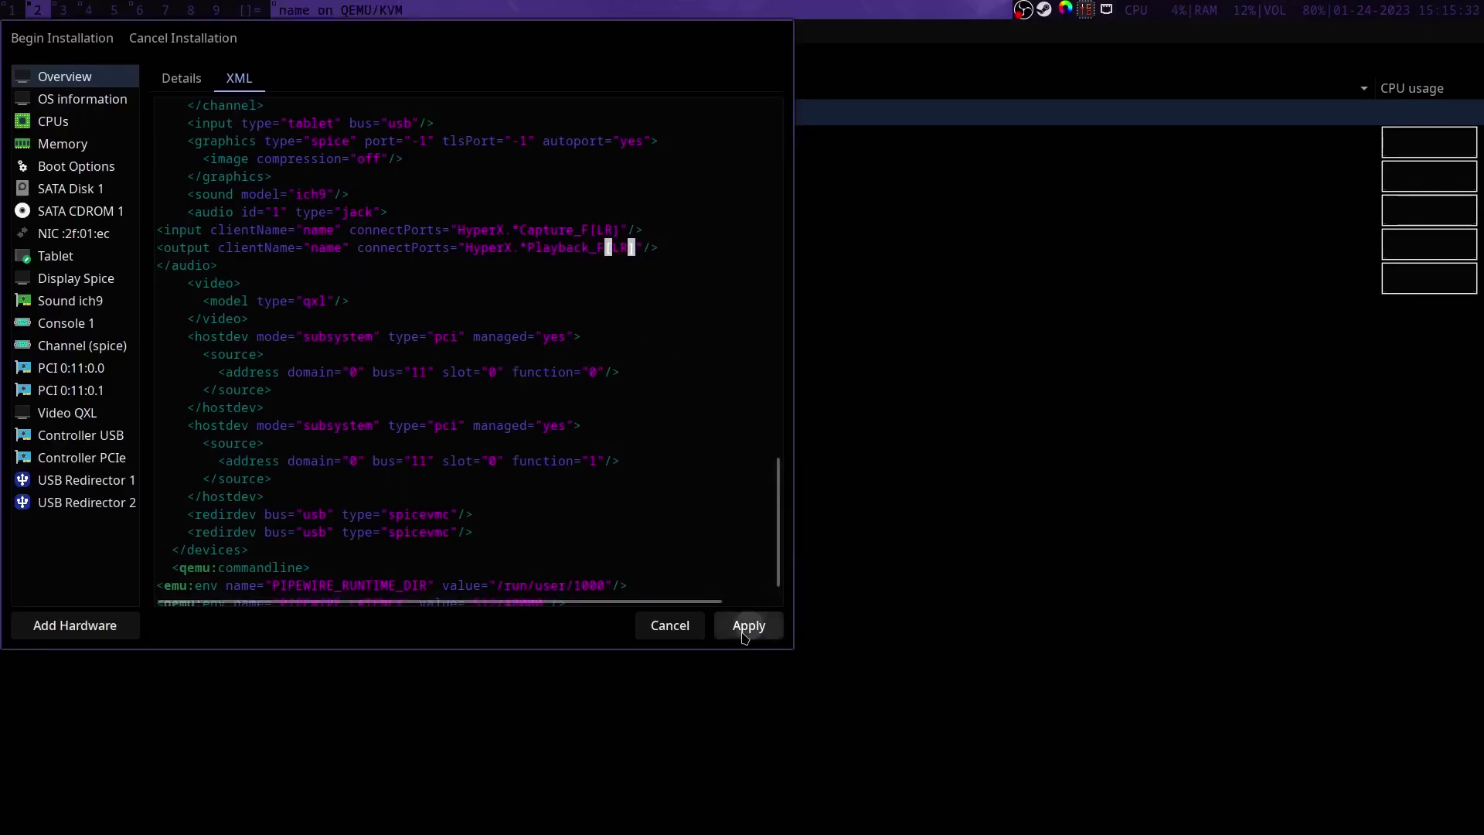
click(743, 630)
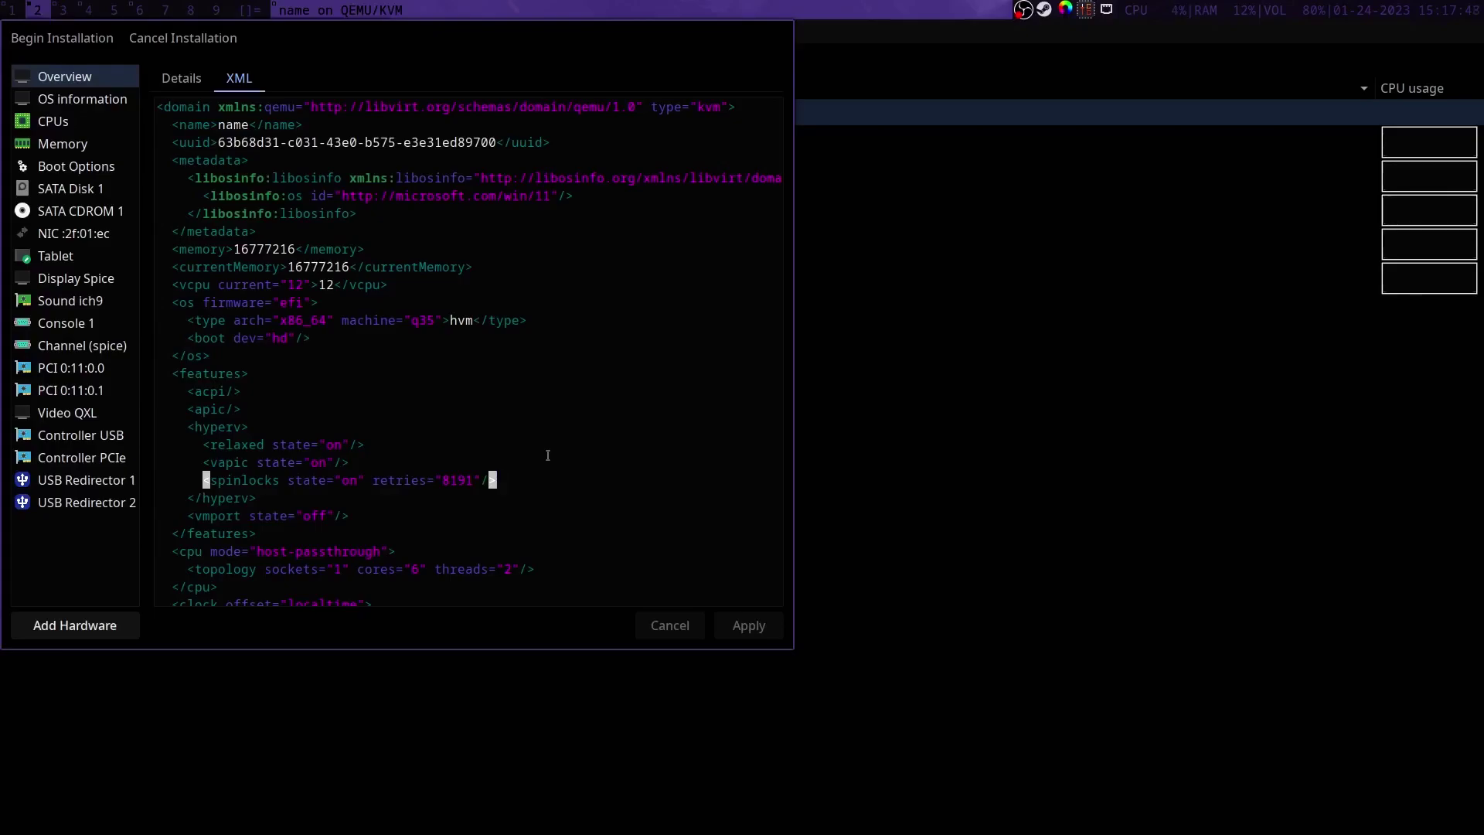
Step: Paste the vpindex, synic, stimer, reset and frequencies lines below spinlocks and apply, hitting an xmlParseDoc() error
key(Return)
text(<vpindex state="on"/> <synic state="on"/> <stimer state="on"/> <reset state="on"/> <frequencies state="on"/>)
click(749, 626)
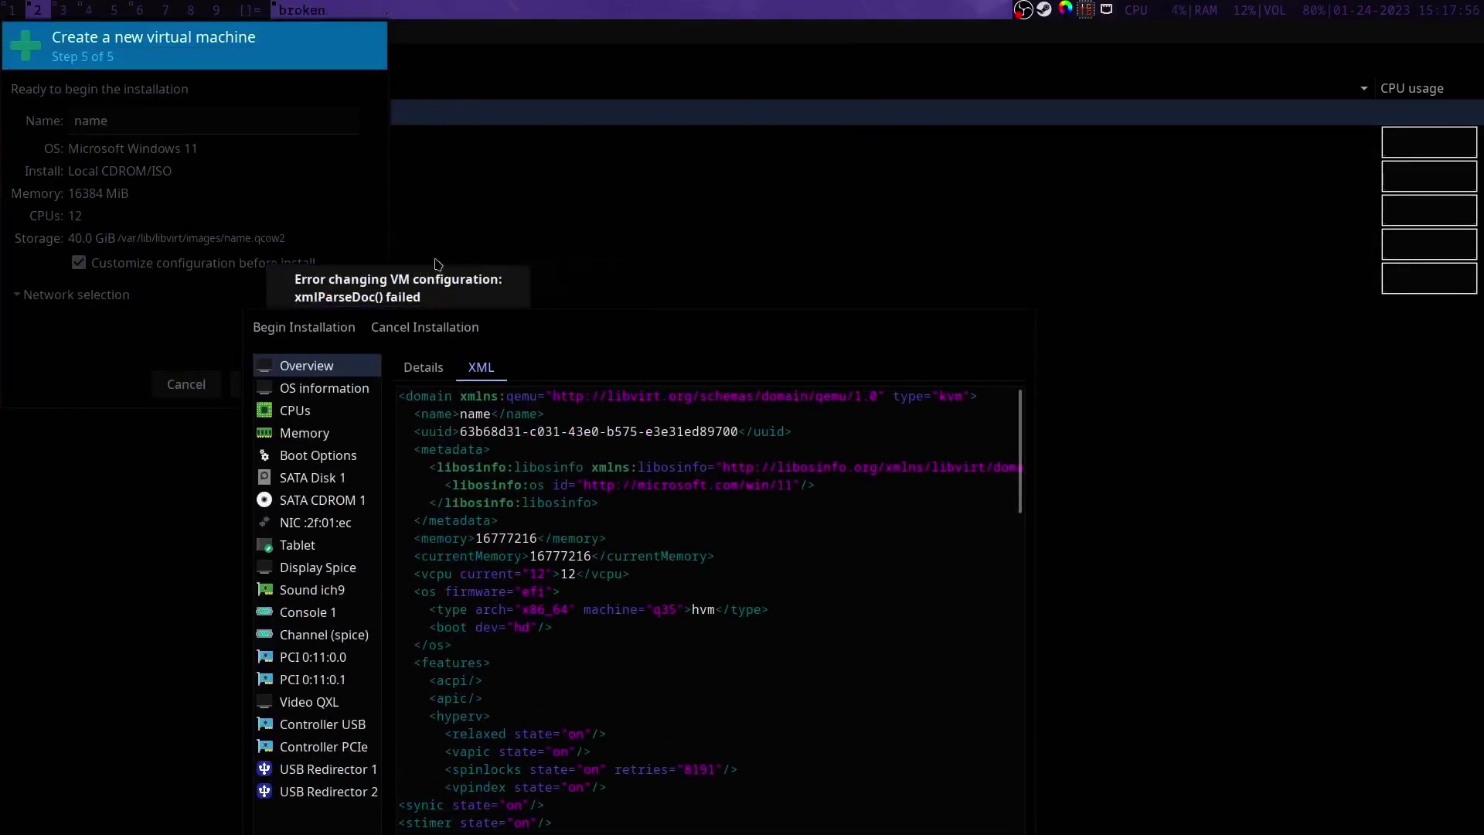
click(656, 225)
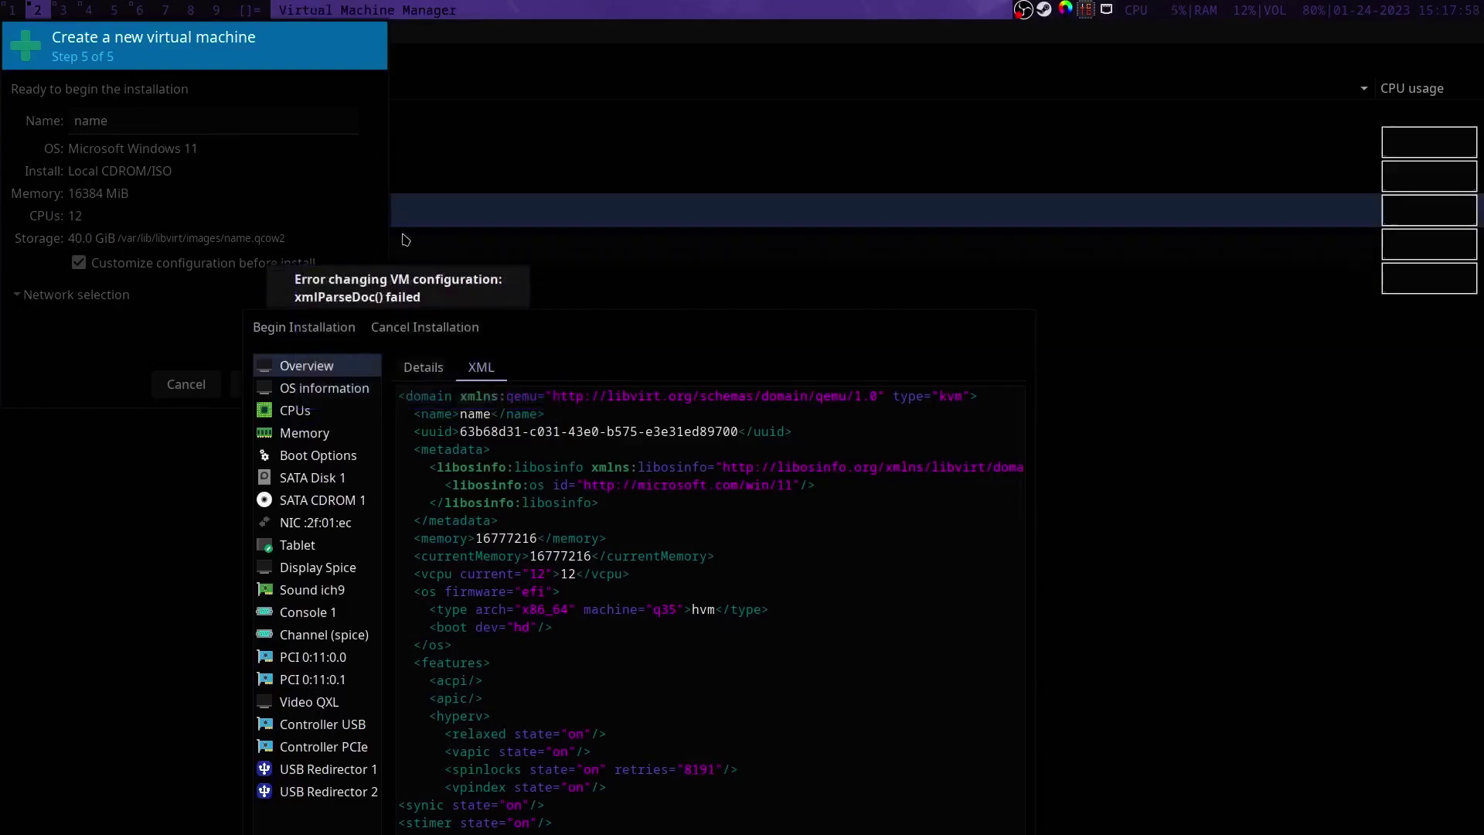
Step: Dismiss the XML error and open the vidya VM's XML definition beside the new VM
click(393, 389)
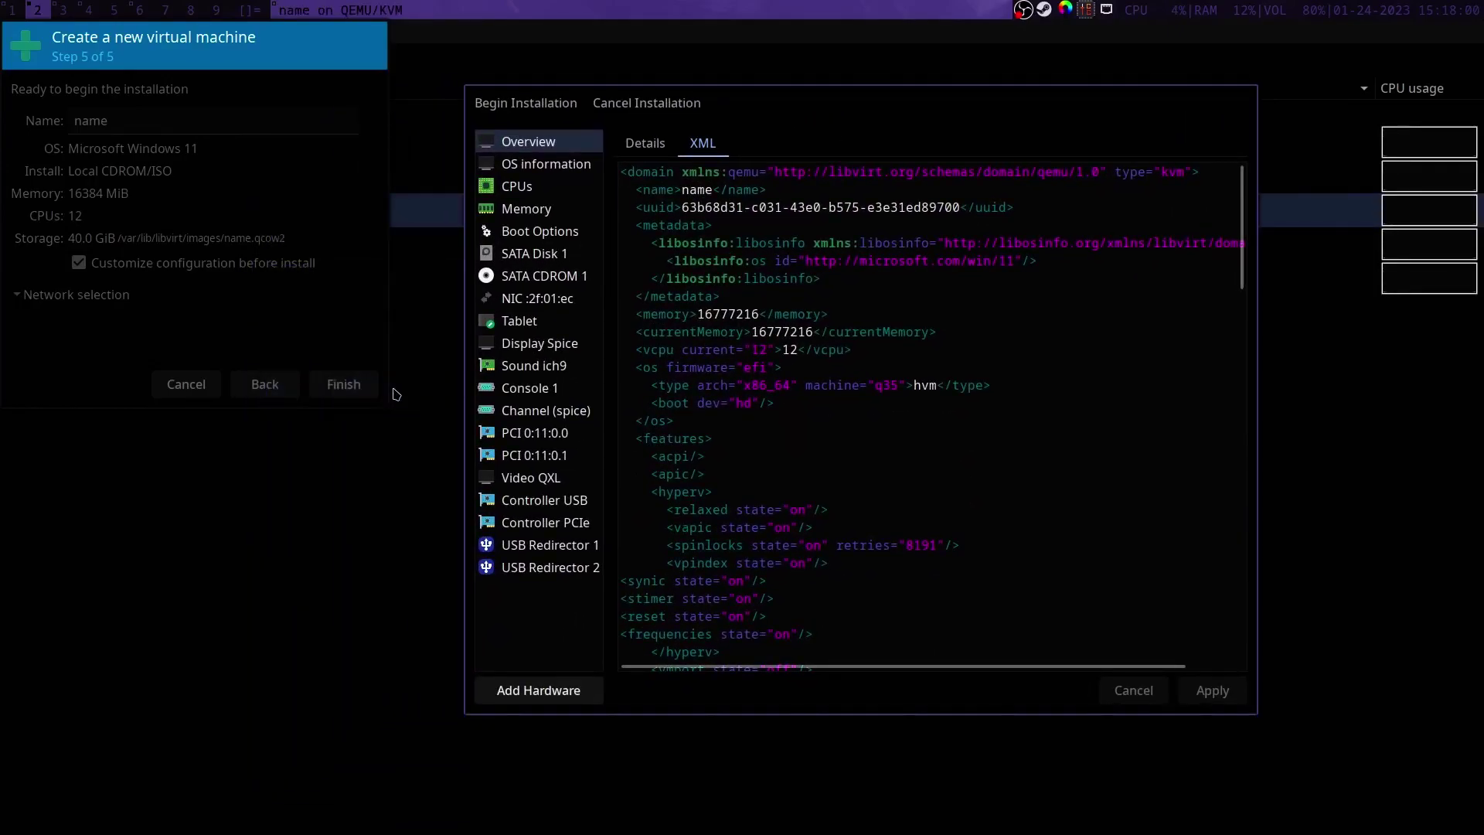
double_click(185, 217)
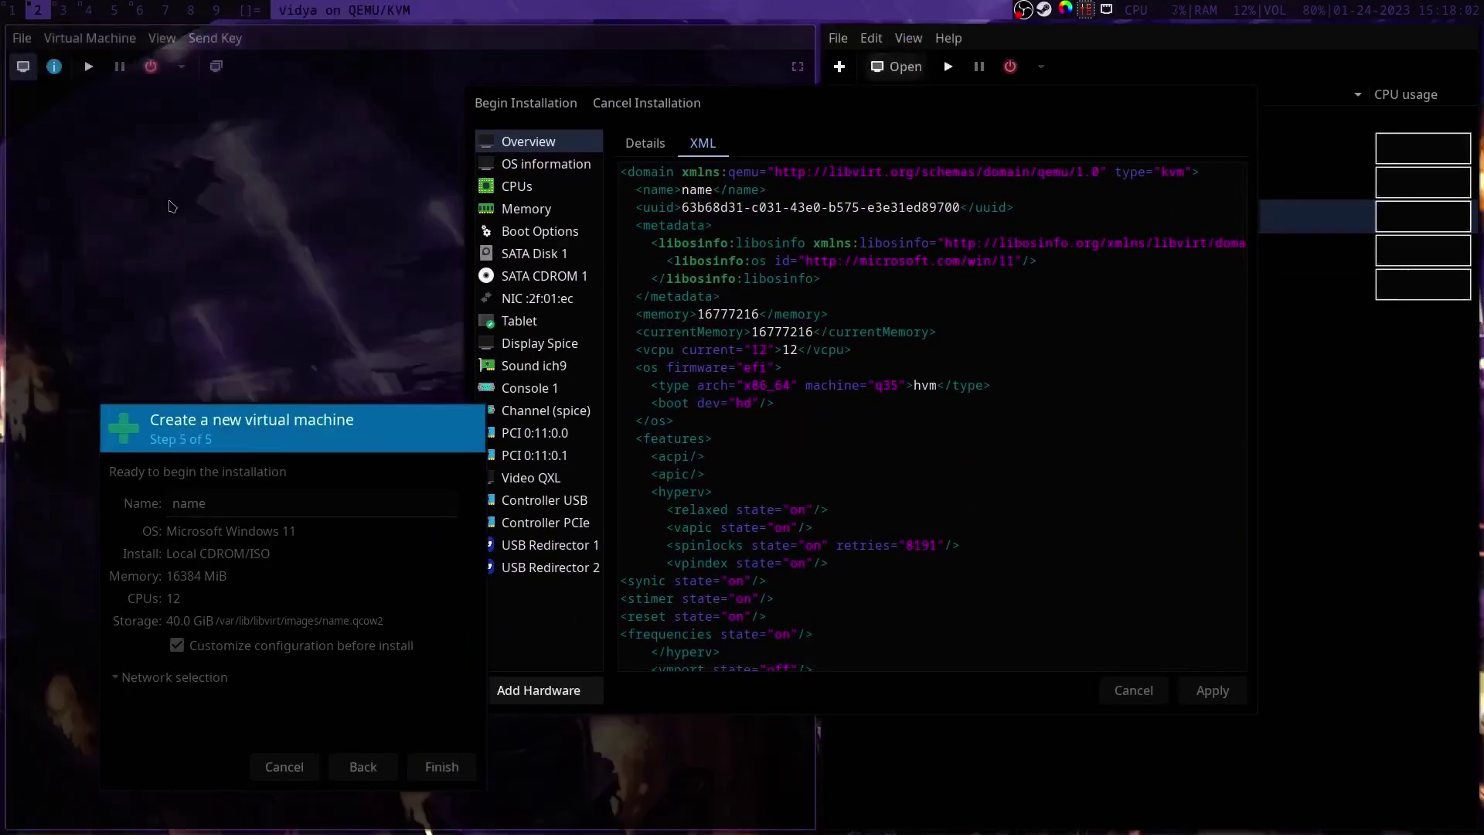
click(54, 67)
click(285, 106)
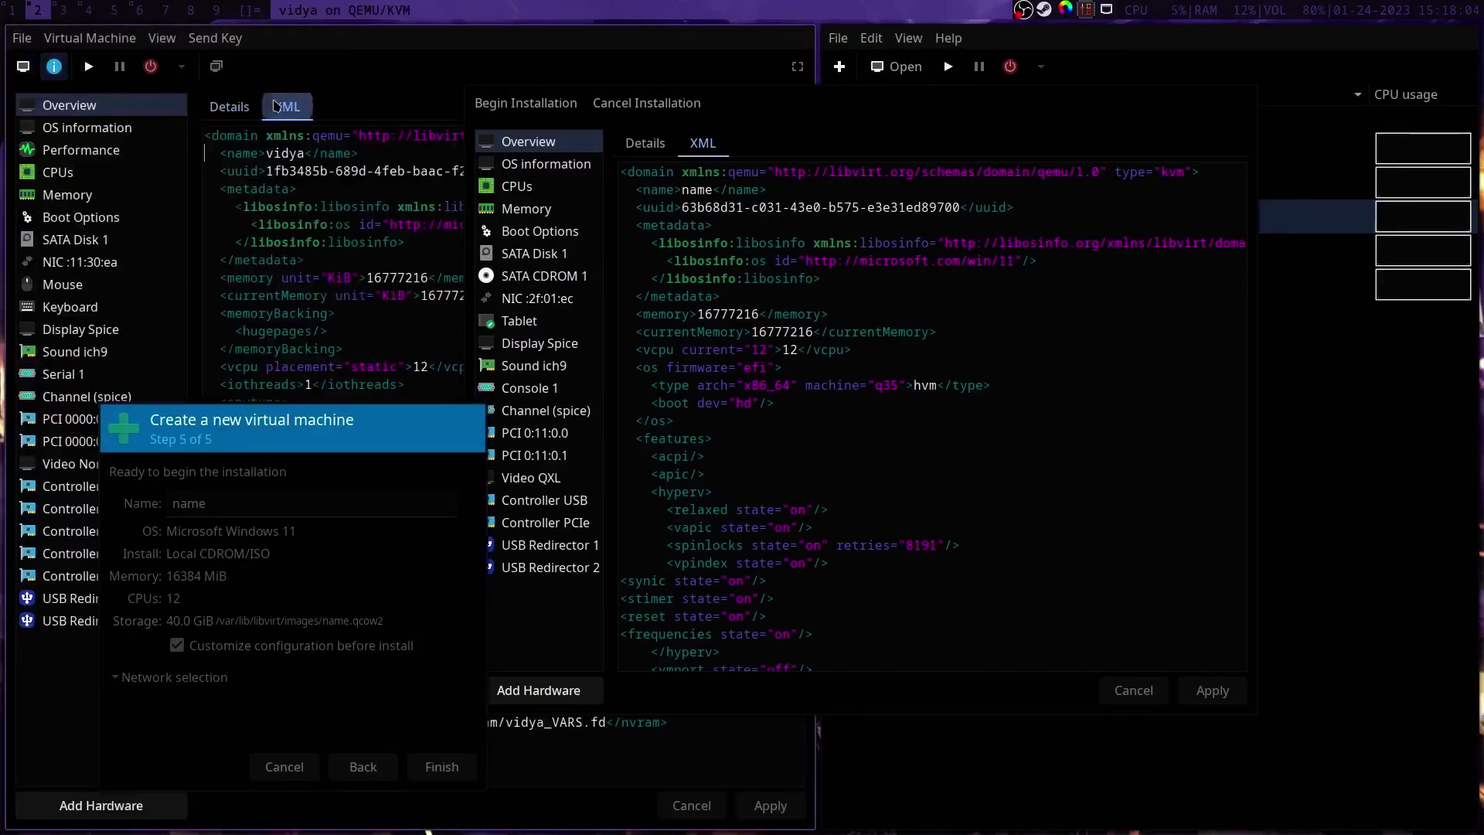
scroll(433, 377, down, 3)
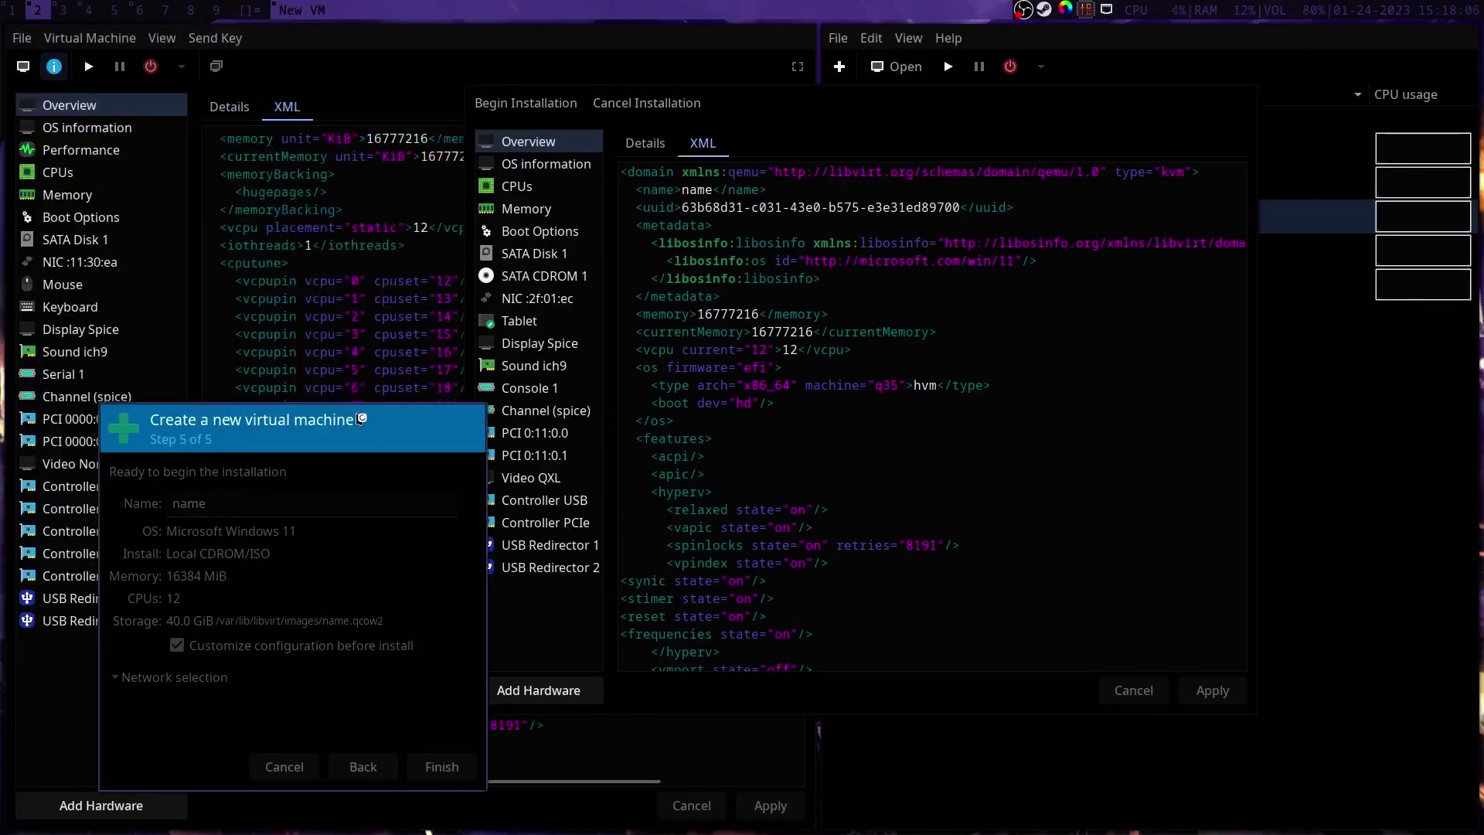
drag(362, 427, 265, 706)
scroll(333, 578, down, 5)
Step: Copy vidya's vendor_id randomid line, paste it after frequencies with a leading '<', and apply
drag(251, 605, 467, 605)
drag(752, 108, 934, 124)
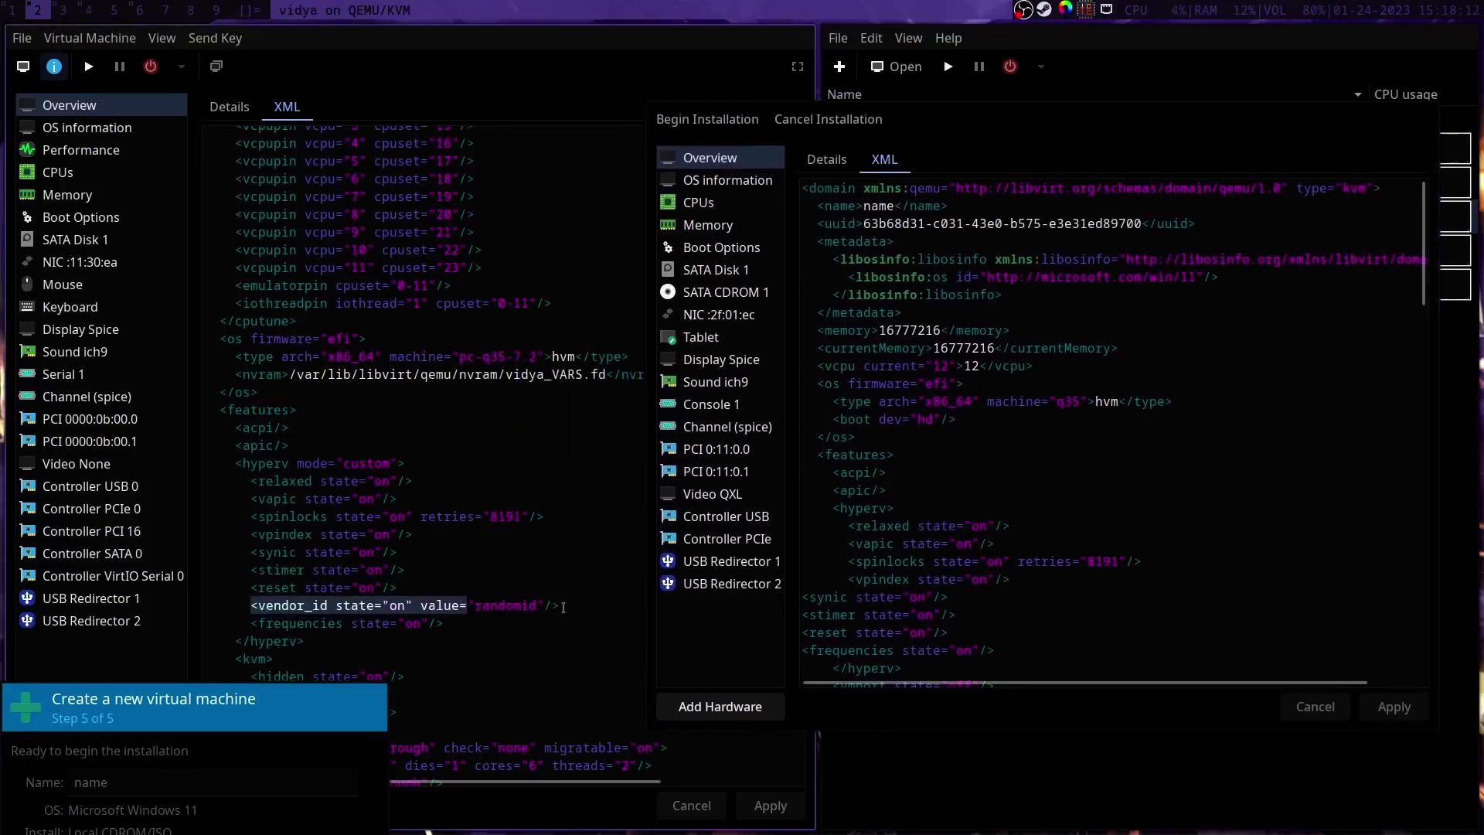
drag(564, 607, 253, 606)
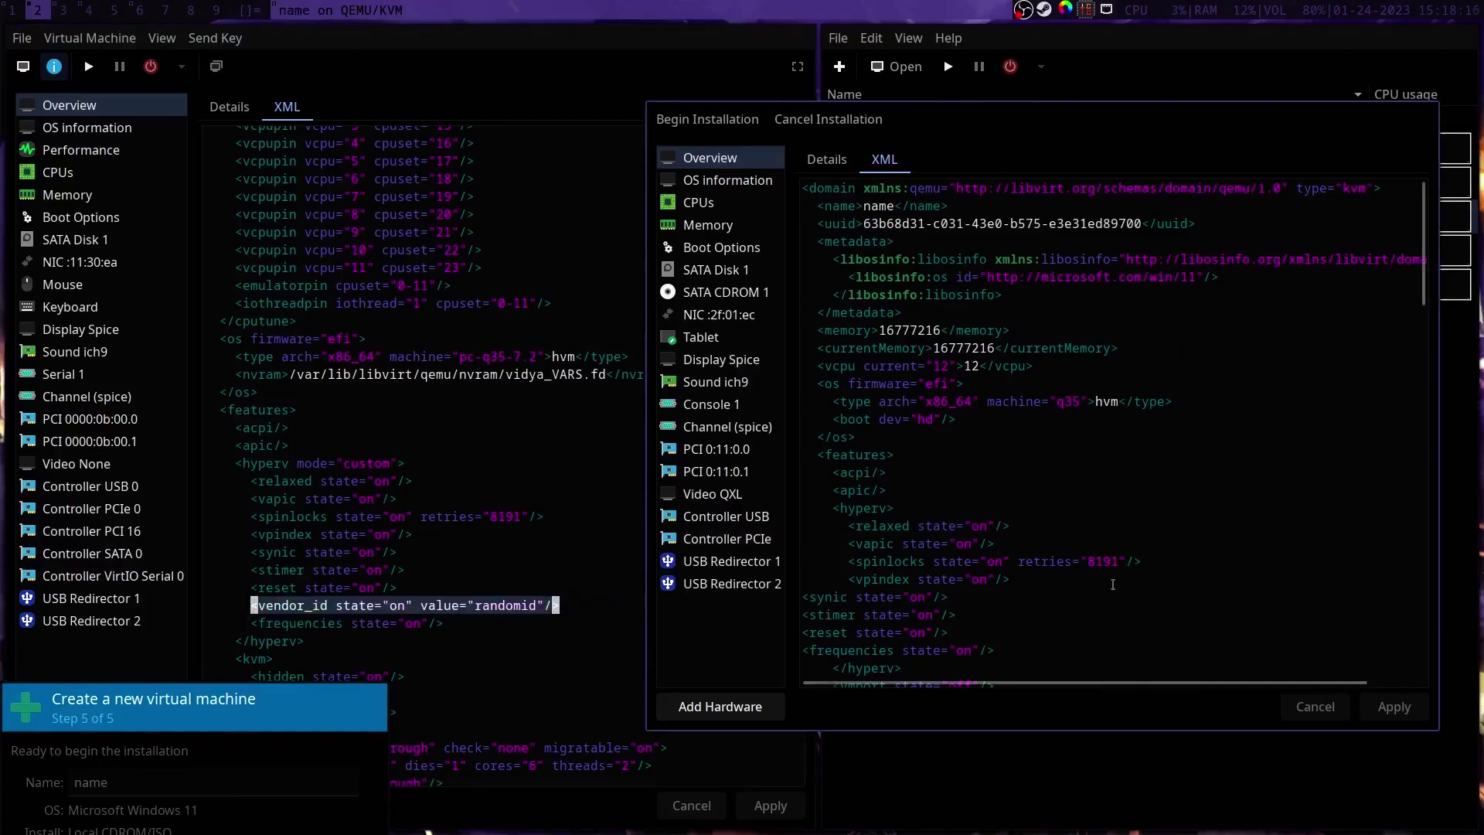
scroll(1112, 585, down, 2)
click(1069, 536)
key(Return)
text(vendor_id state="on" value="randomid"/>)
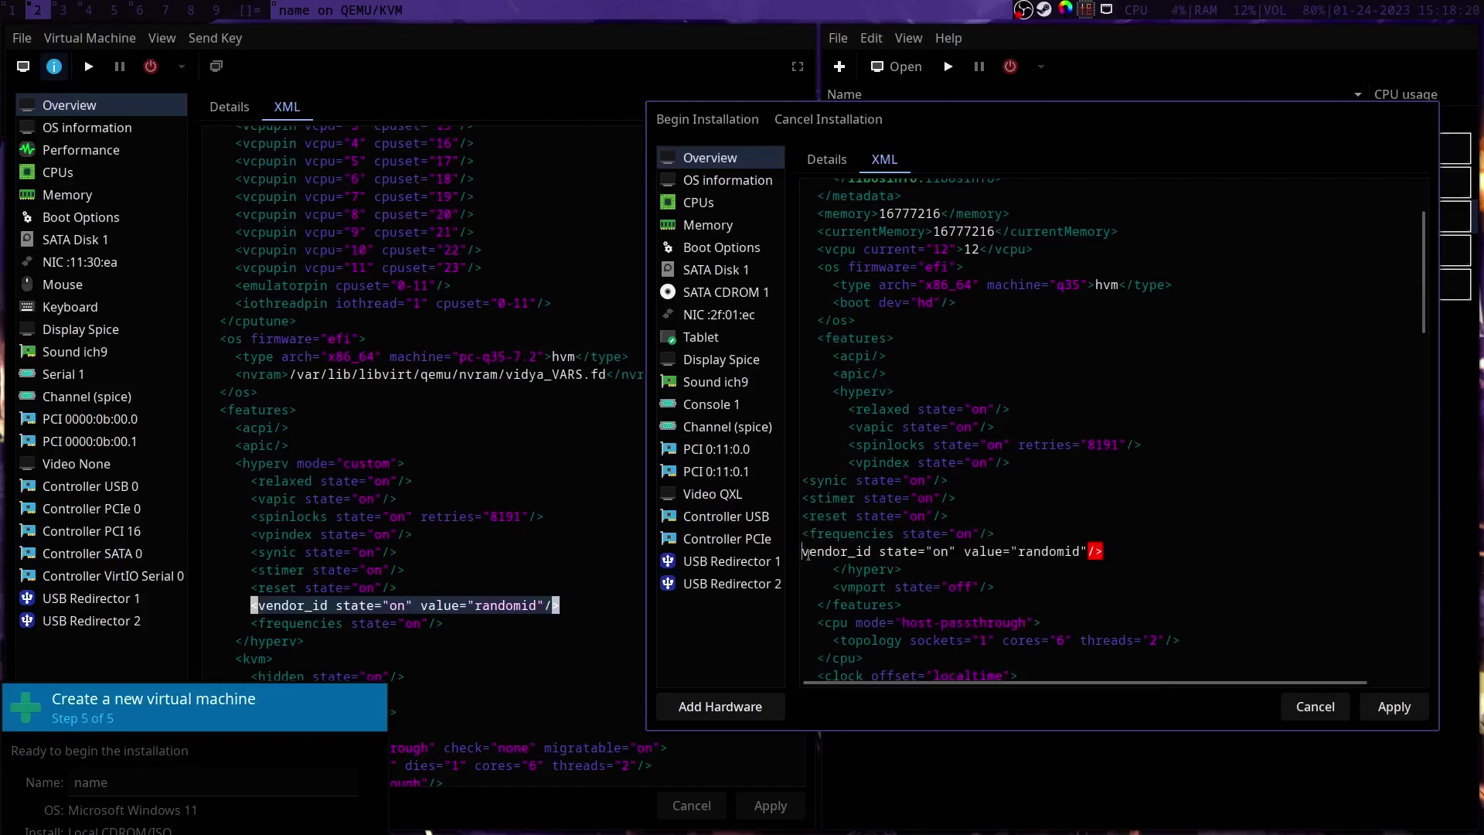
text(<)
click(1393, 706)
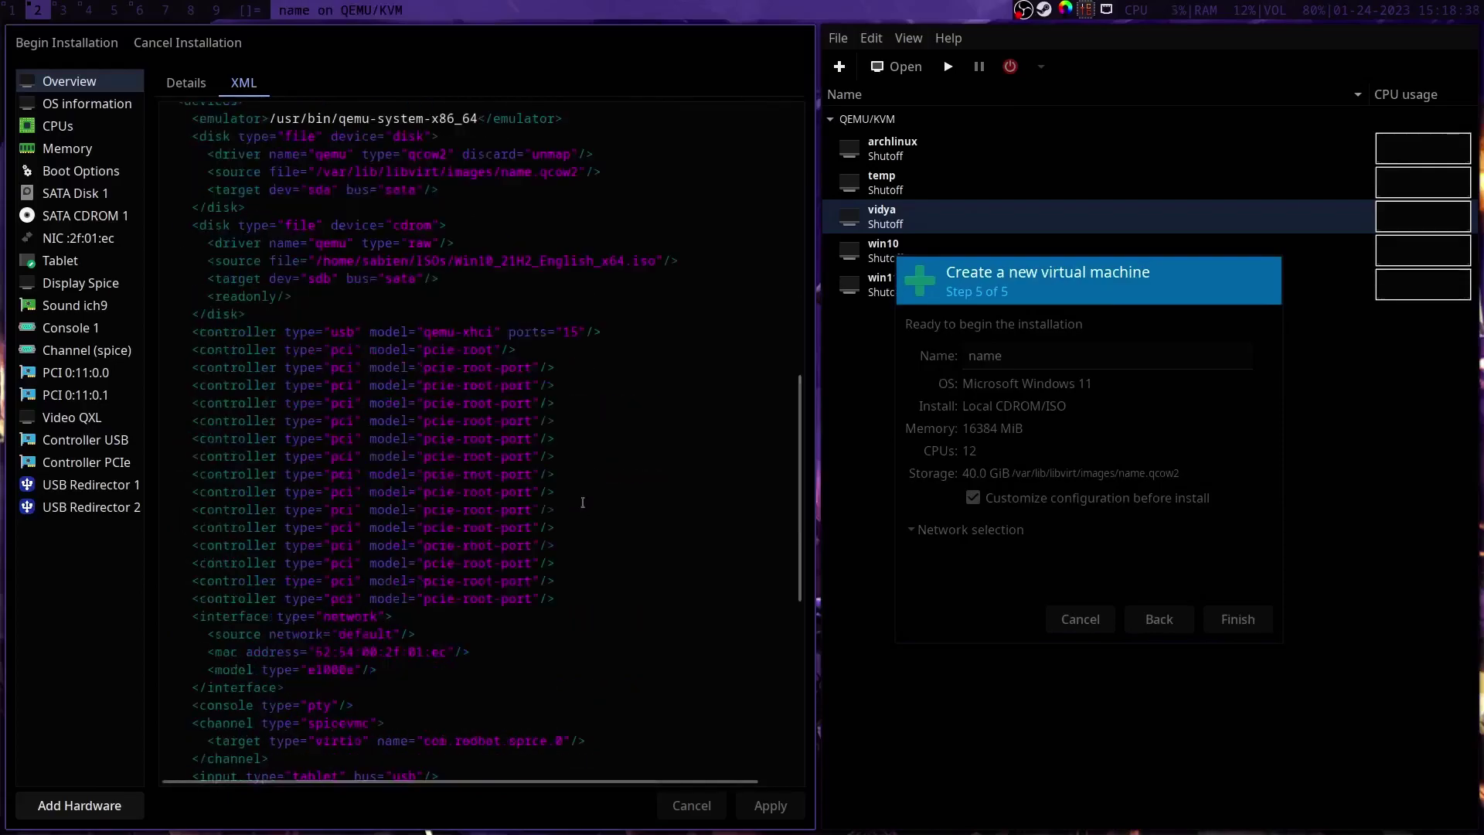
Step: Add the two qemu:arg lines from the vim notes inside qemu:commandline and apply
scroll(583, 502, down, 10)
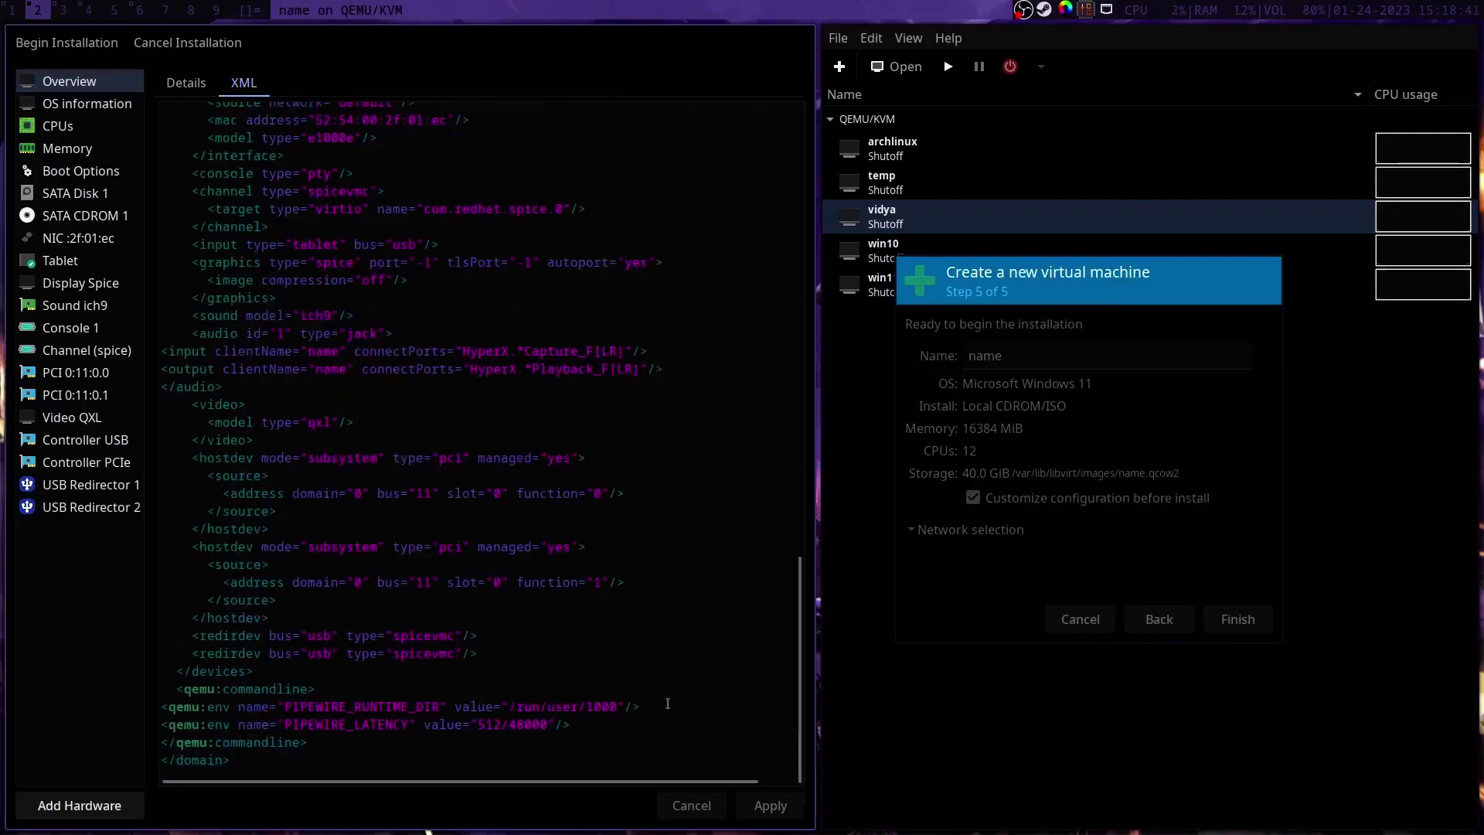
click(518, 689)
key(Return)
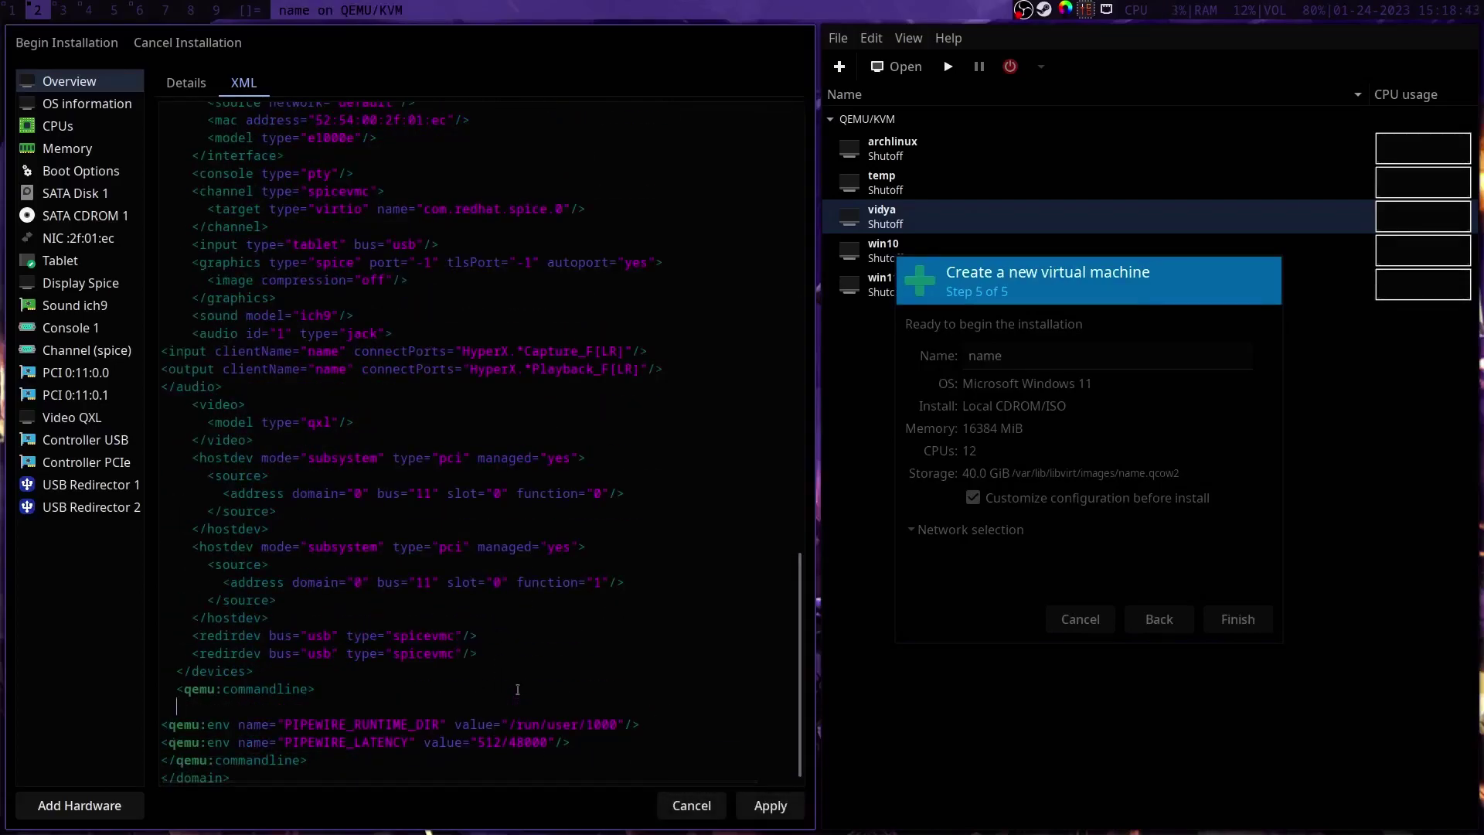
key(super+3)
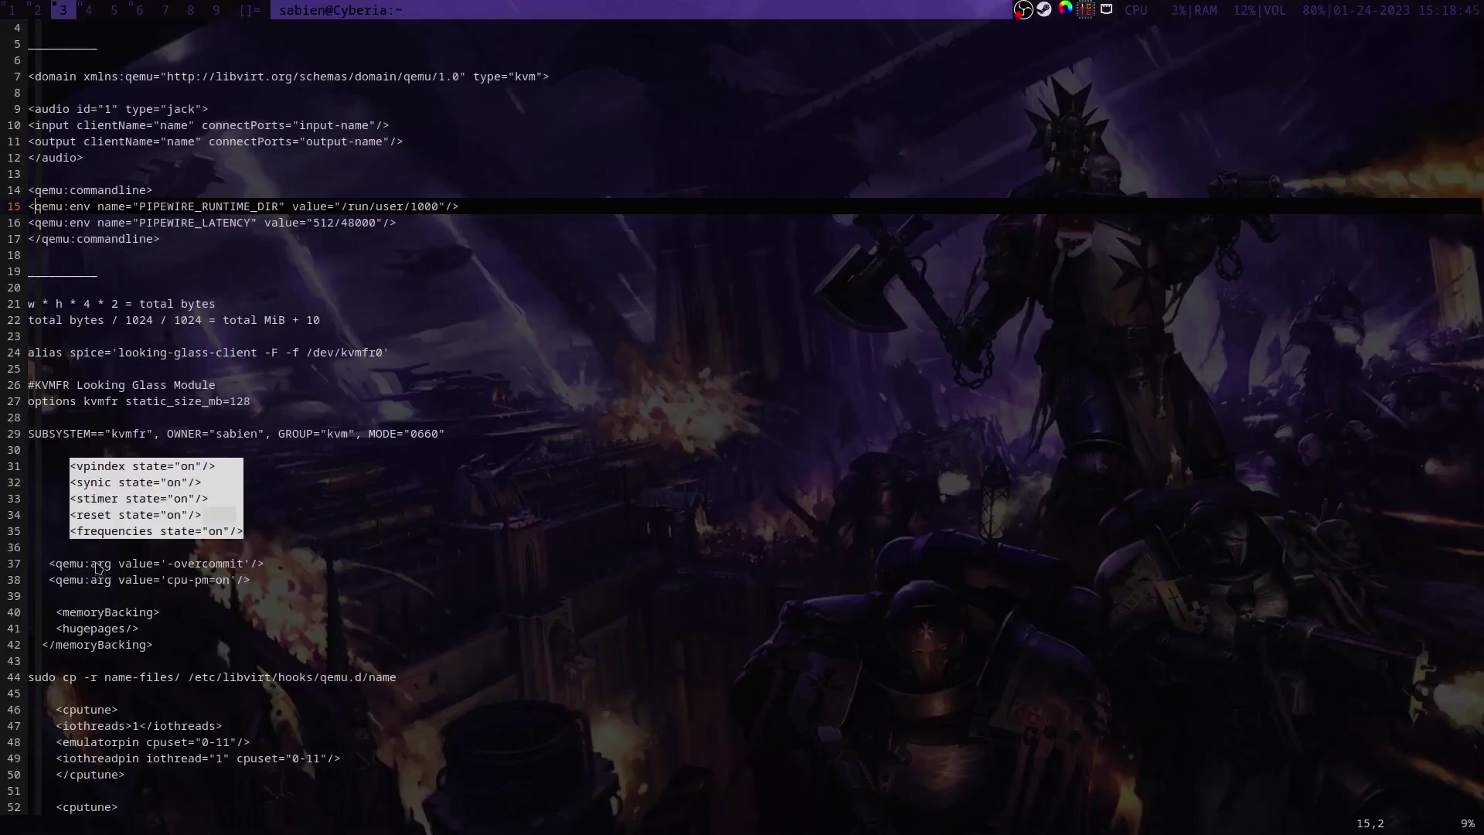
drag(50, 564, 267, 576)
key(ctrl+c)
click(35, 9)
key(ctrl+v)
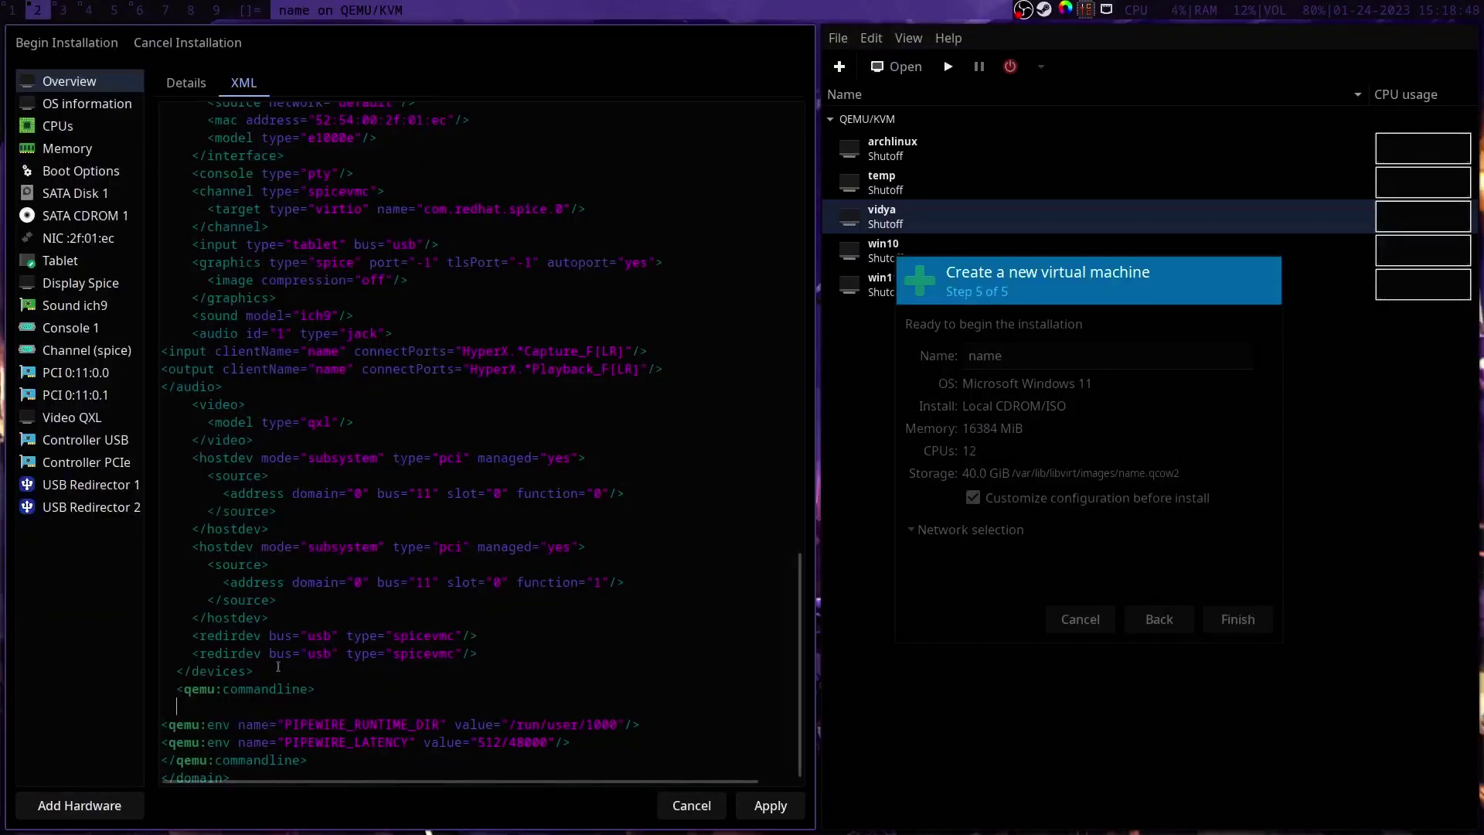
click(788, 816)
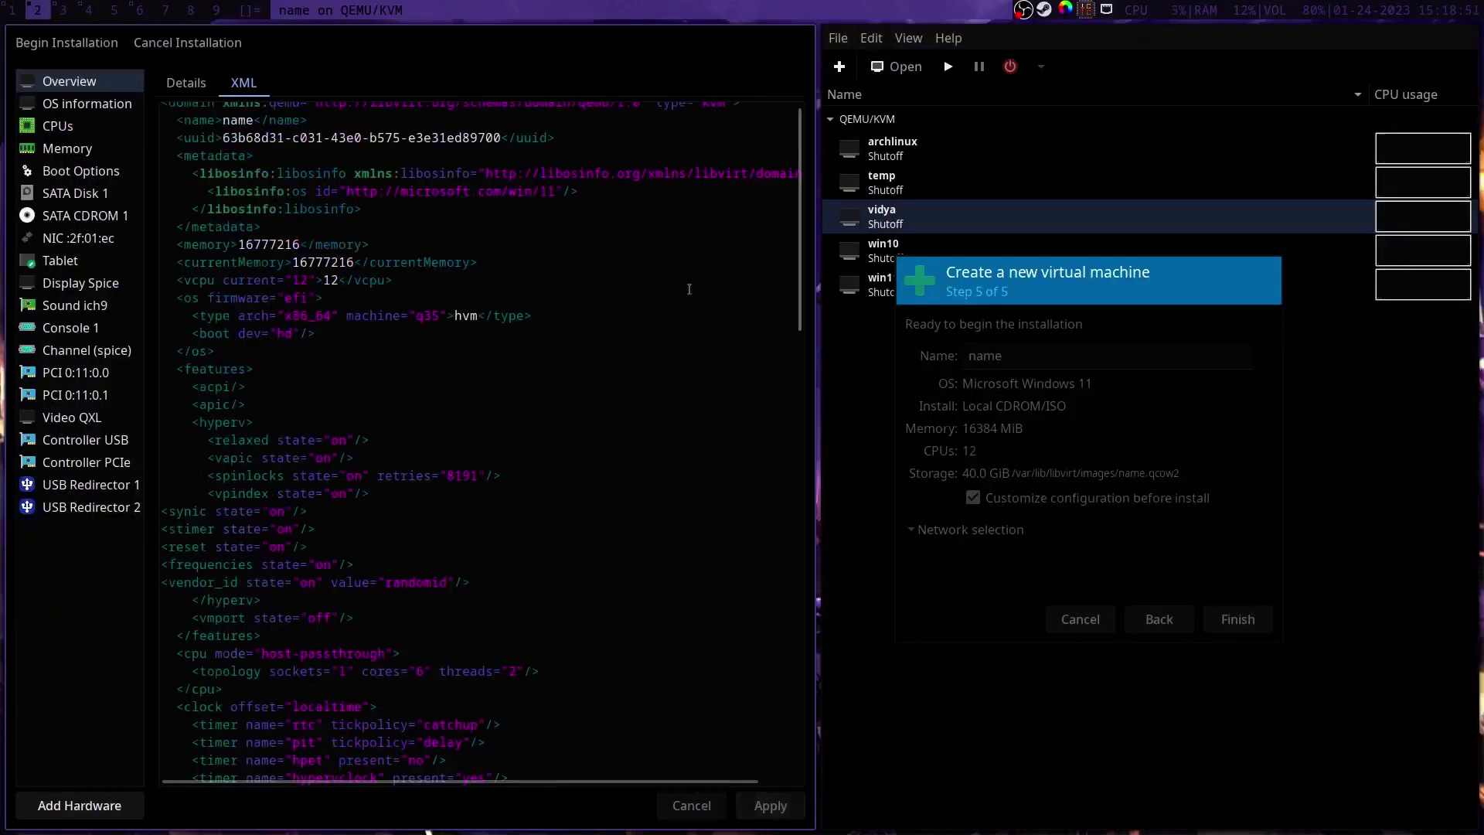
Step: Copy the three memoryBacking hugepages lines from the notes and paste them after currentMemory
scroll(784, 190, down, 20)
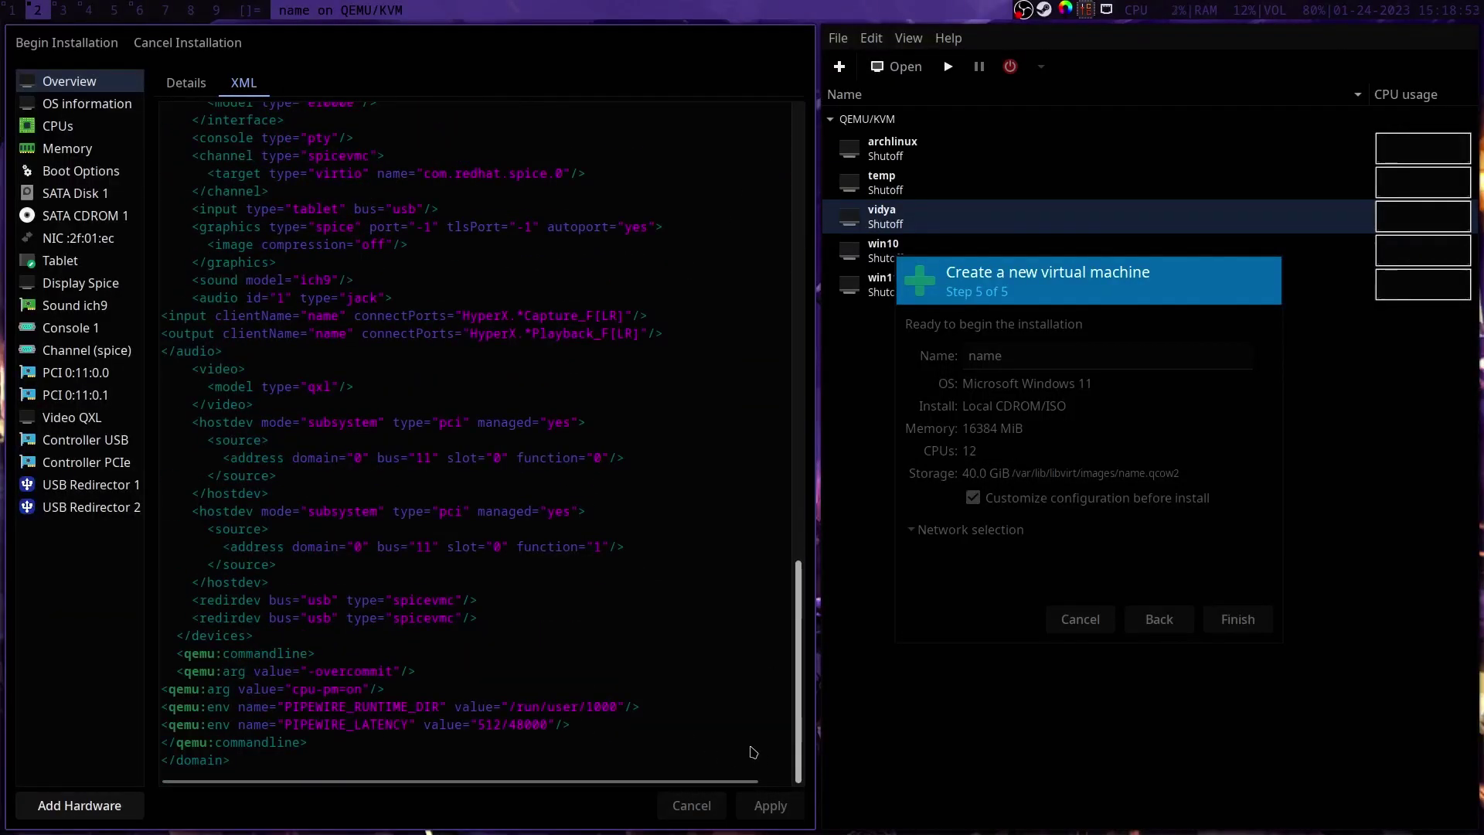
scroll(753, 741, up, 20)
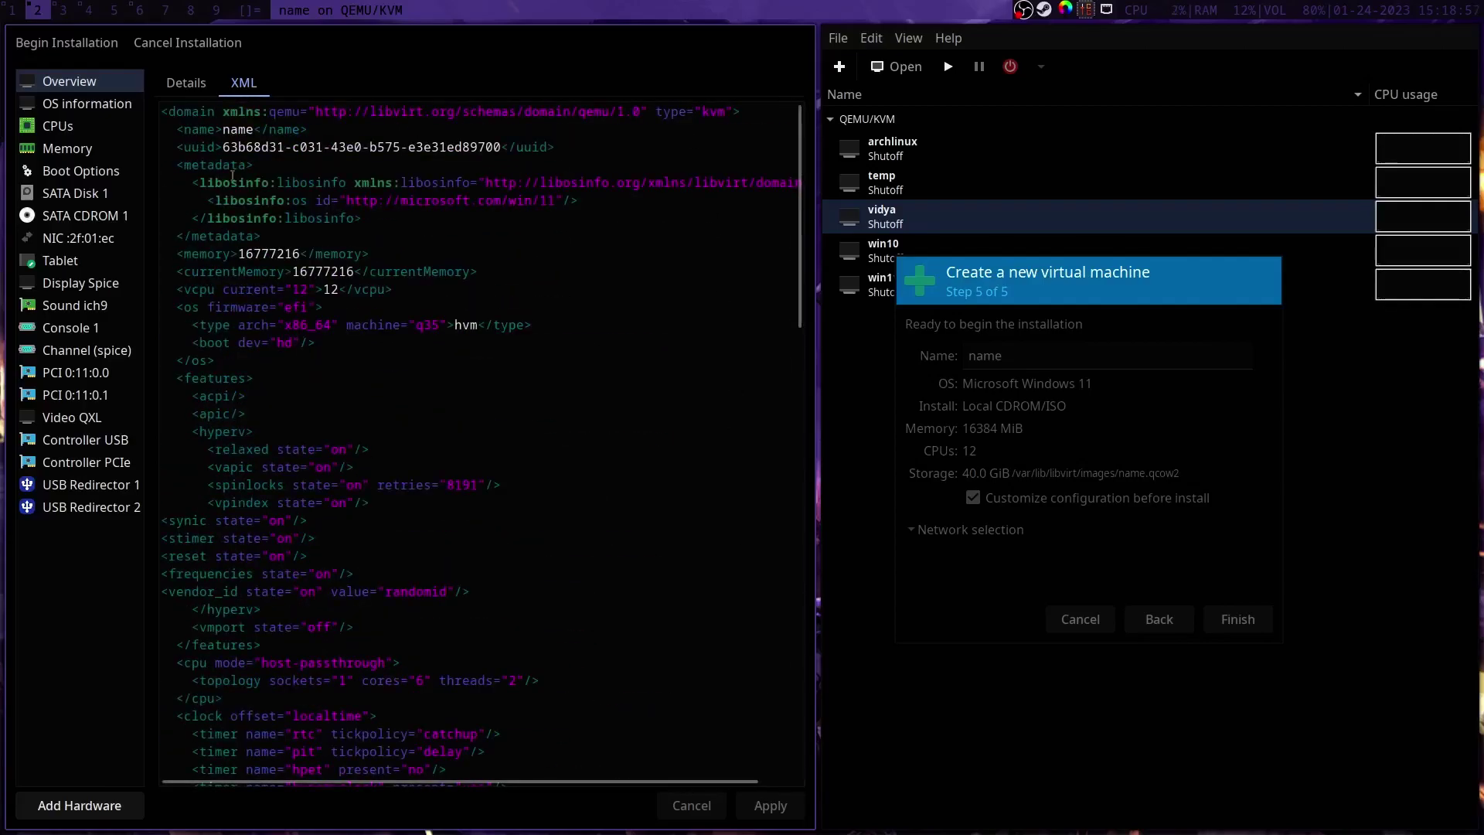
key(super+3)
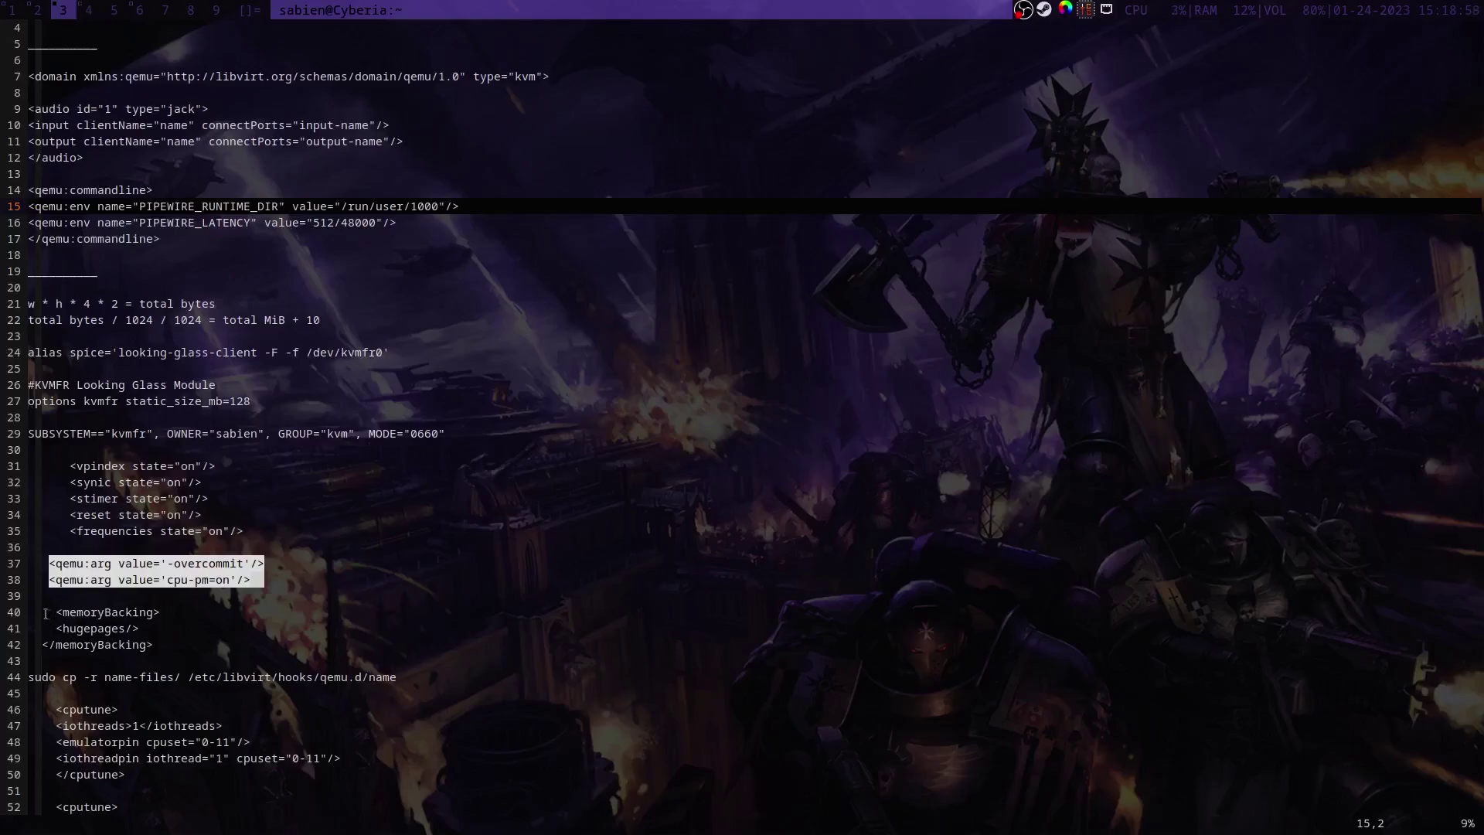
drag(57, 615, 132, 628)
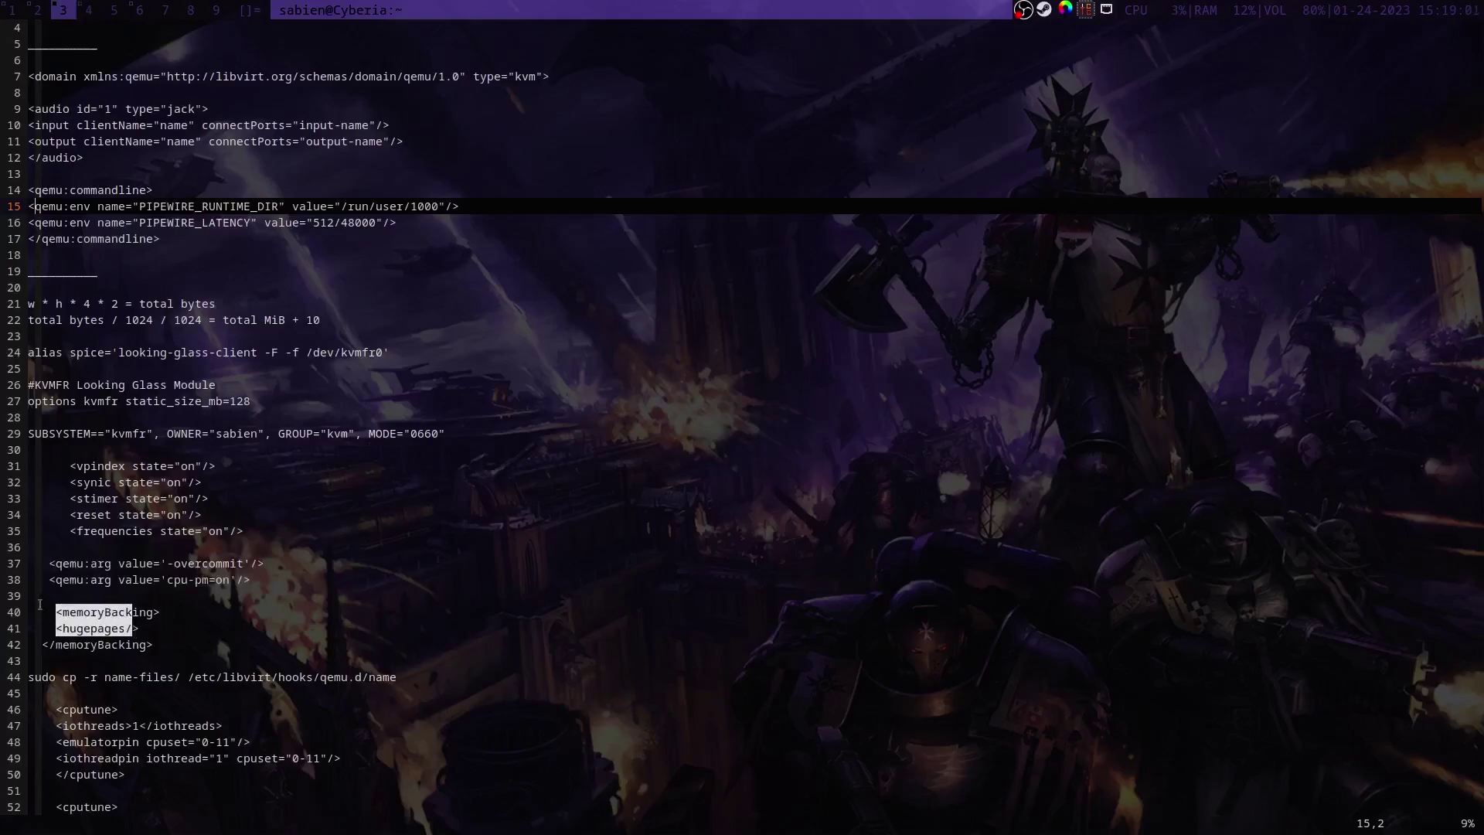
triple_click(39, 604)
click(44, 611)
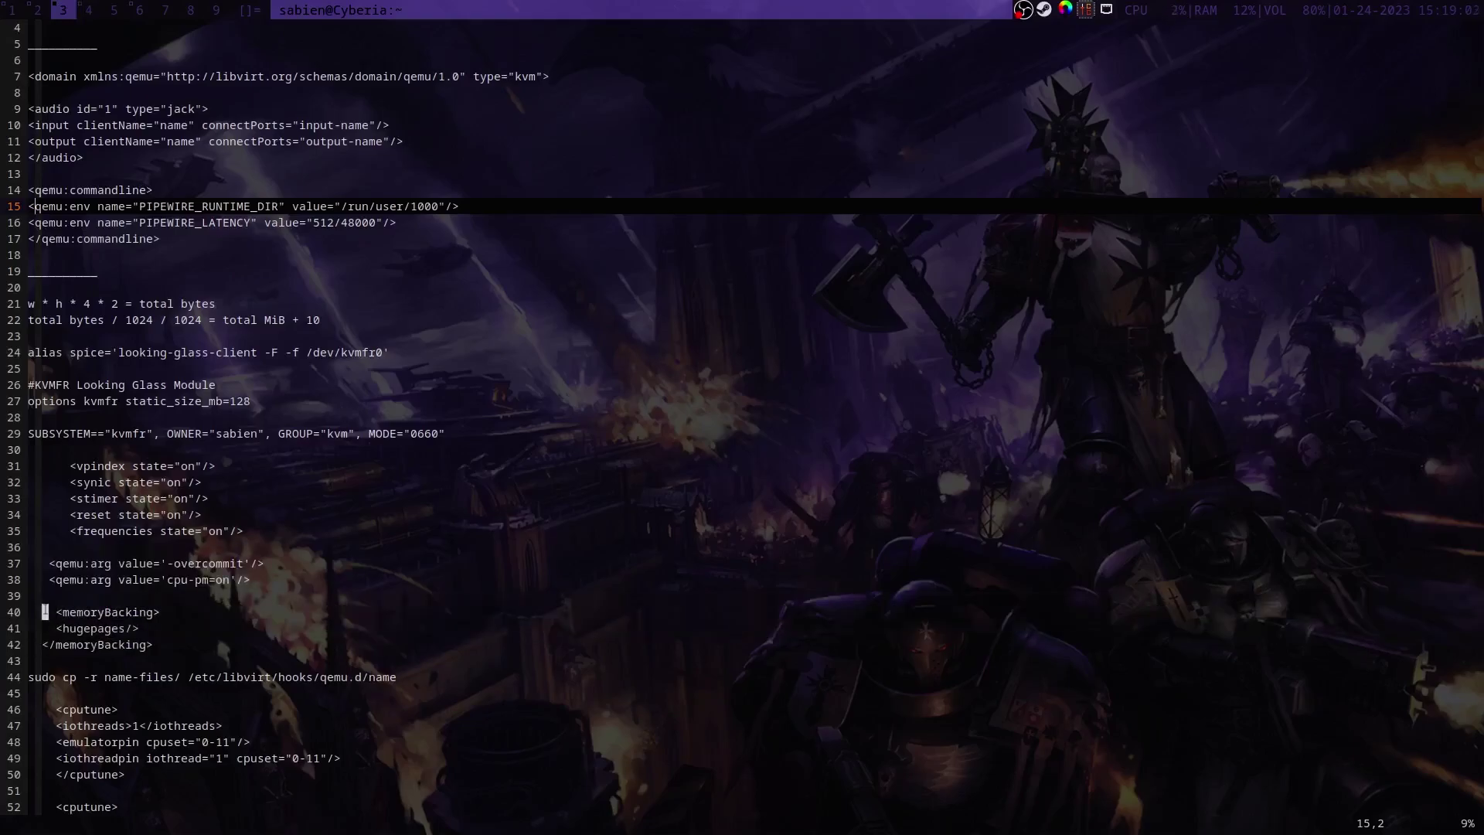
drag(44, 611, 156, 643)
key(ctrl+c)
click(37, 9)
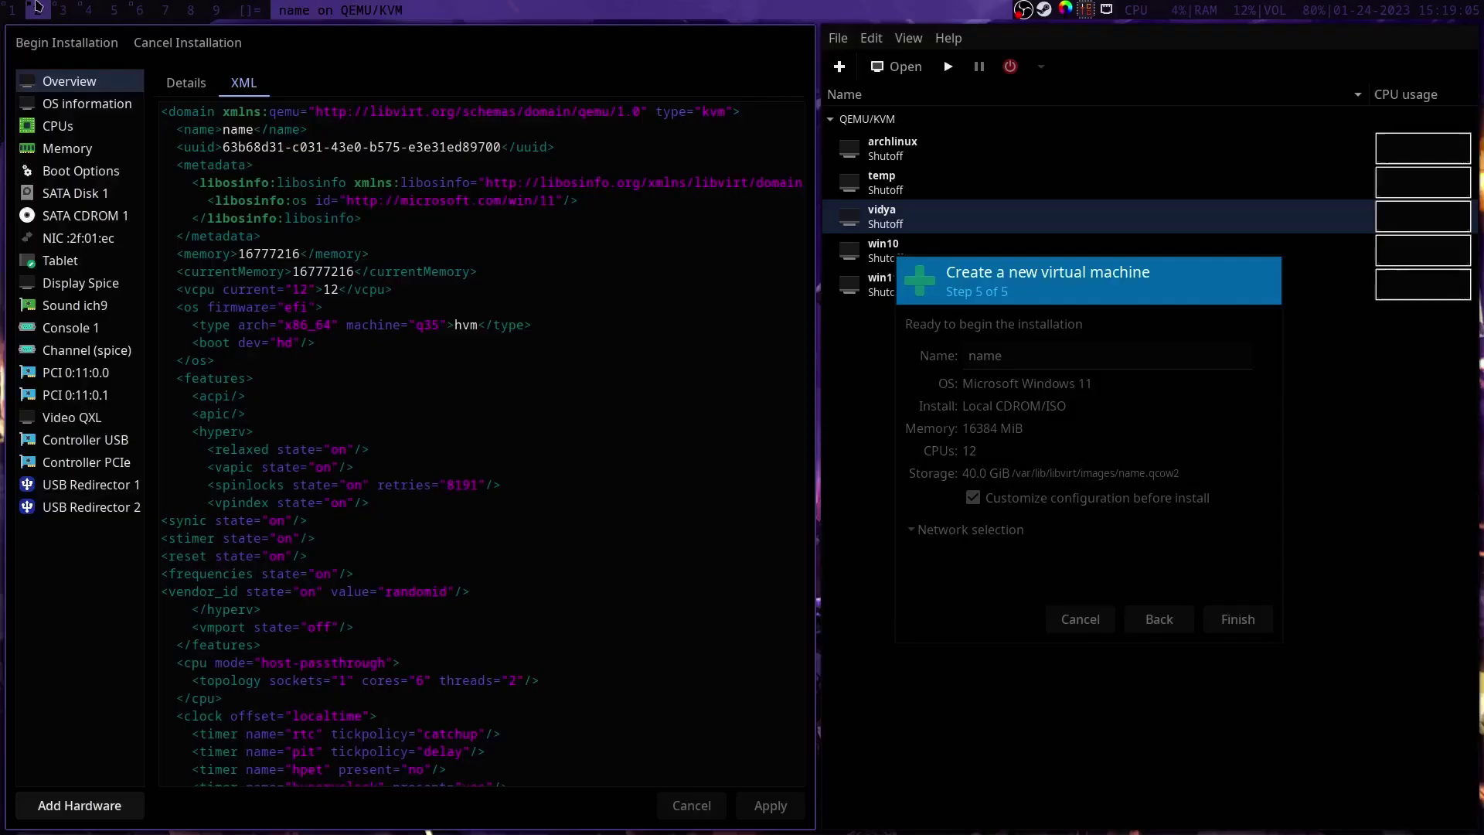
click(509, 273)
key(Return)
key(ctrl+v)
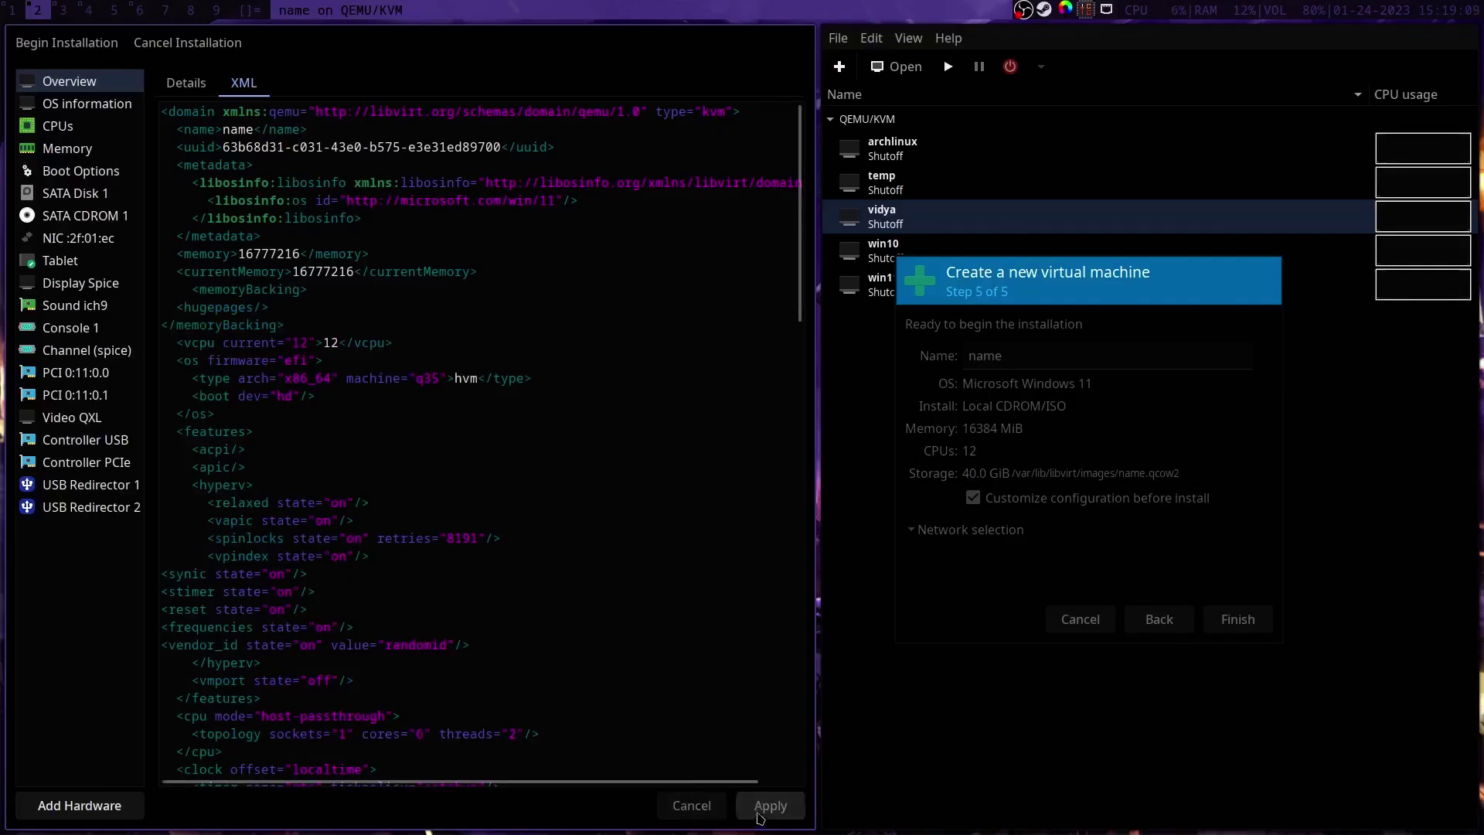
Step: Paste the cputune block with iothreads and emulator/iothread pinning after the vcpu line and apply
key(super+3)
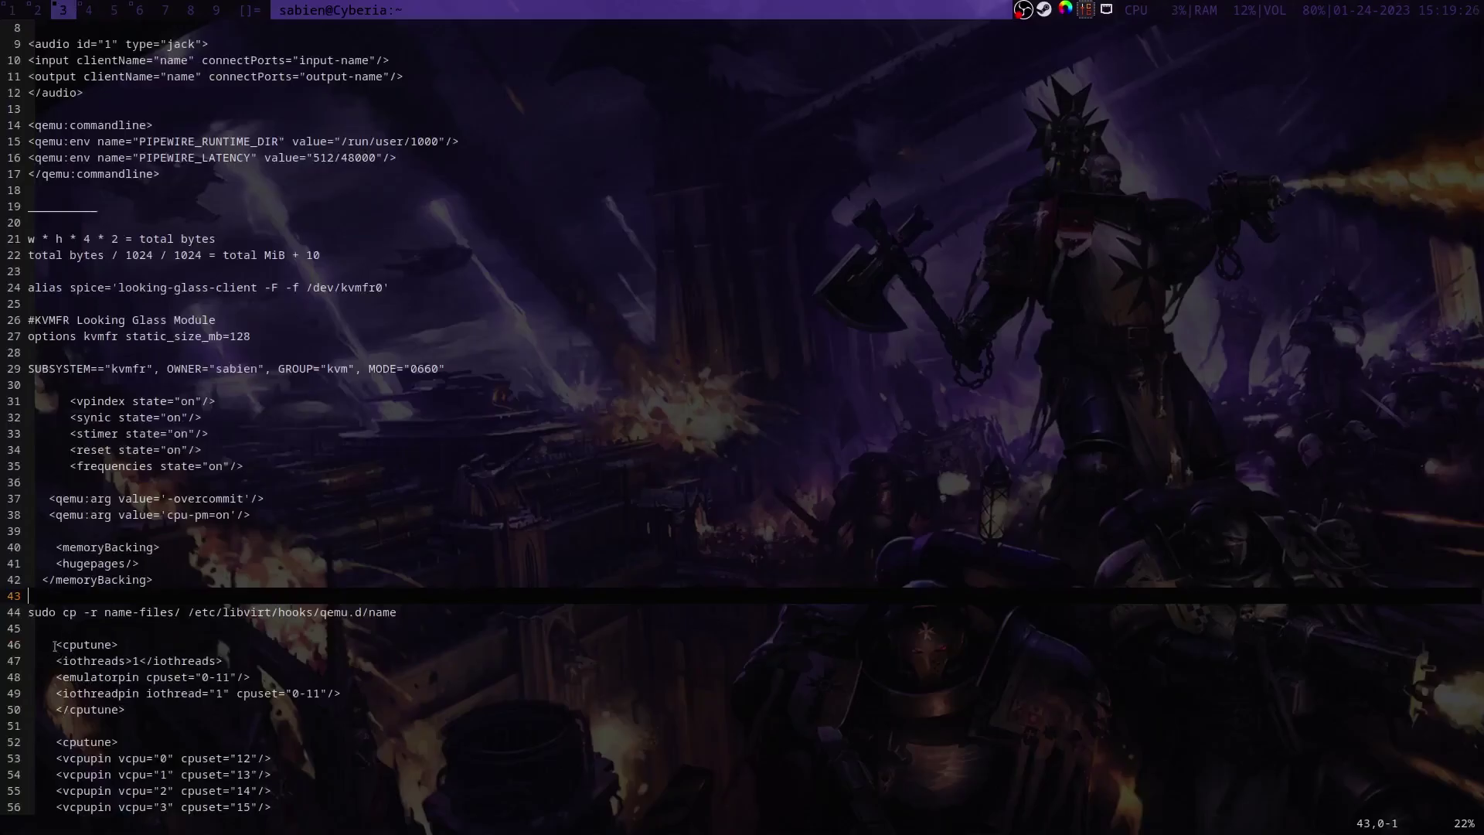
drag(56, 644, 341, 712)
key(ctrl+c)
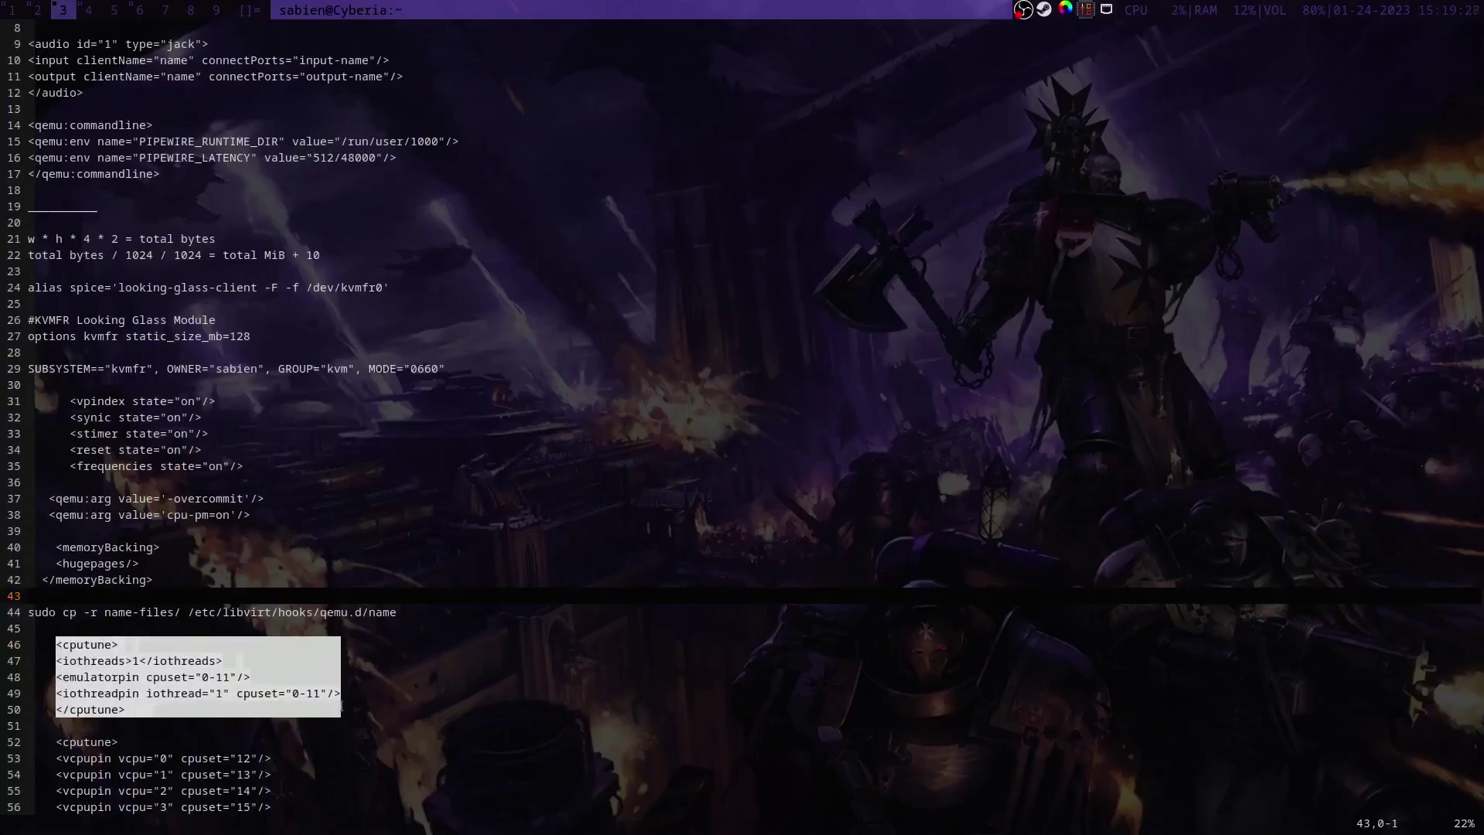
click(35, 9)
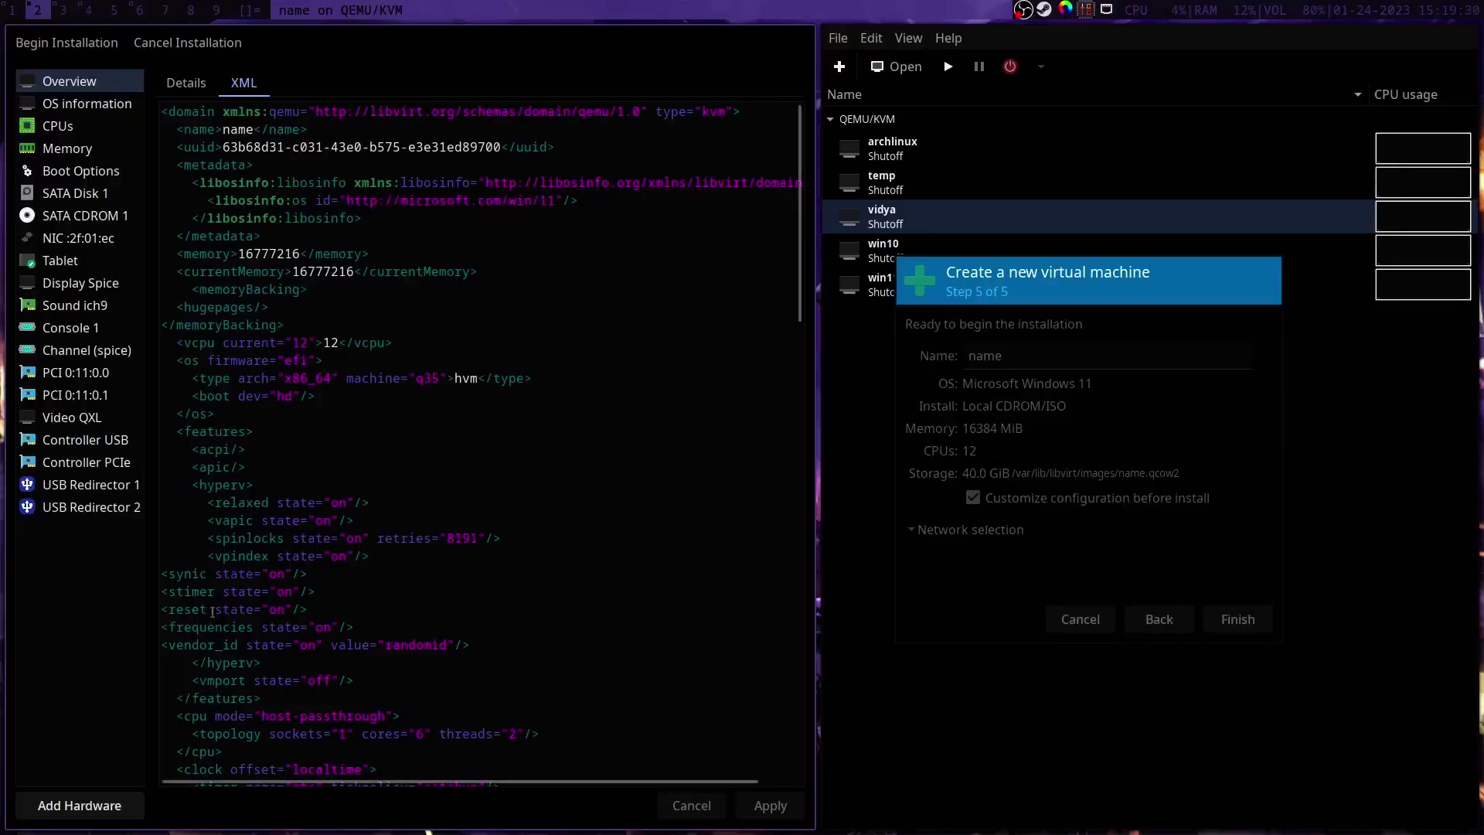
click(410, 340)
key(ctrl+v)
click(769, 809)
Step: Copy the twelve vcpupin lines from the setup notes
key(super+3)
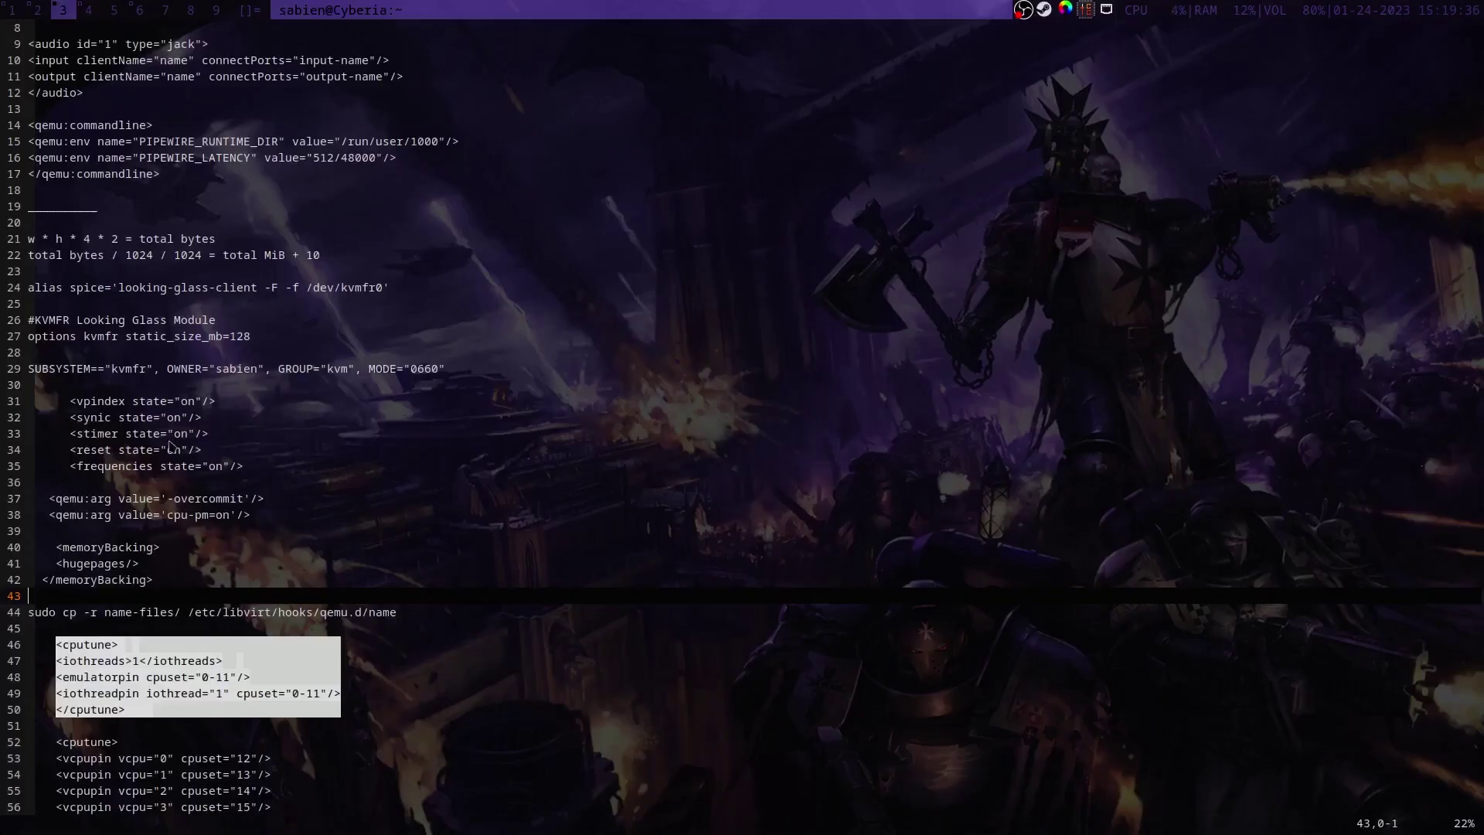
scroll(81, 567, down, 3)
drag(58, 612, 271, 790)
key(ctrl+c)
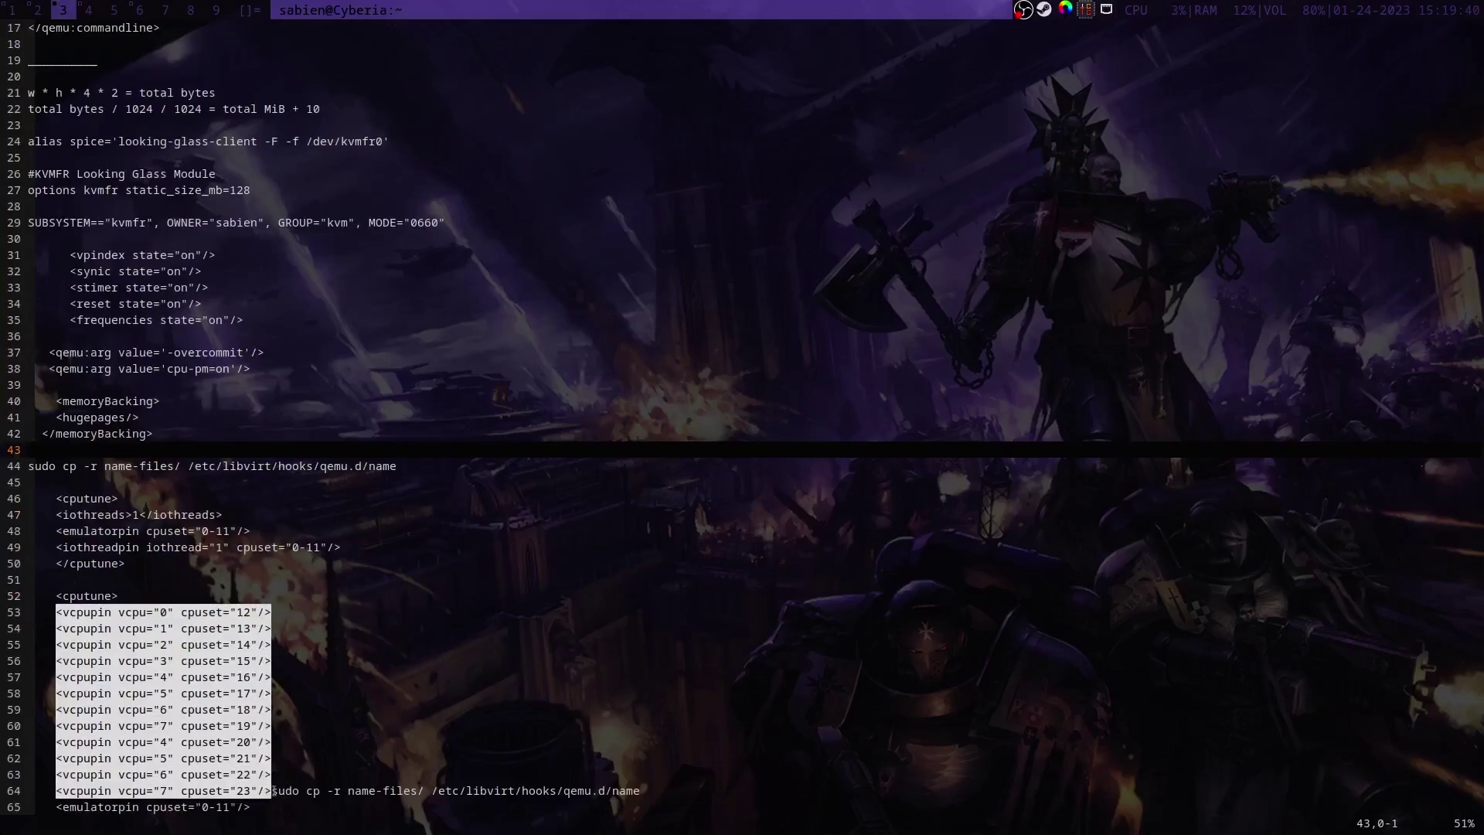
Step: Paste the twelve vcpupin lines on a new line after iothreads in the cputune block
click(38, 10)
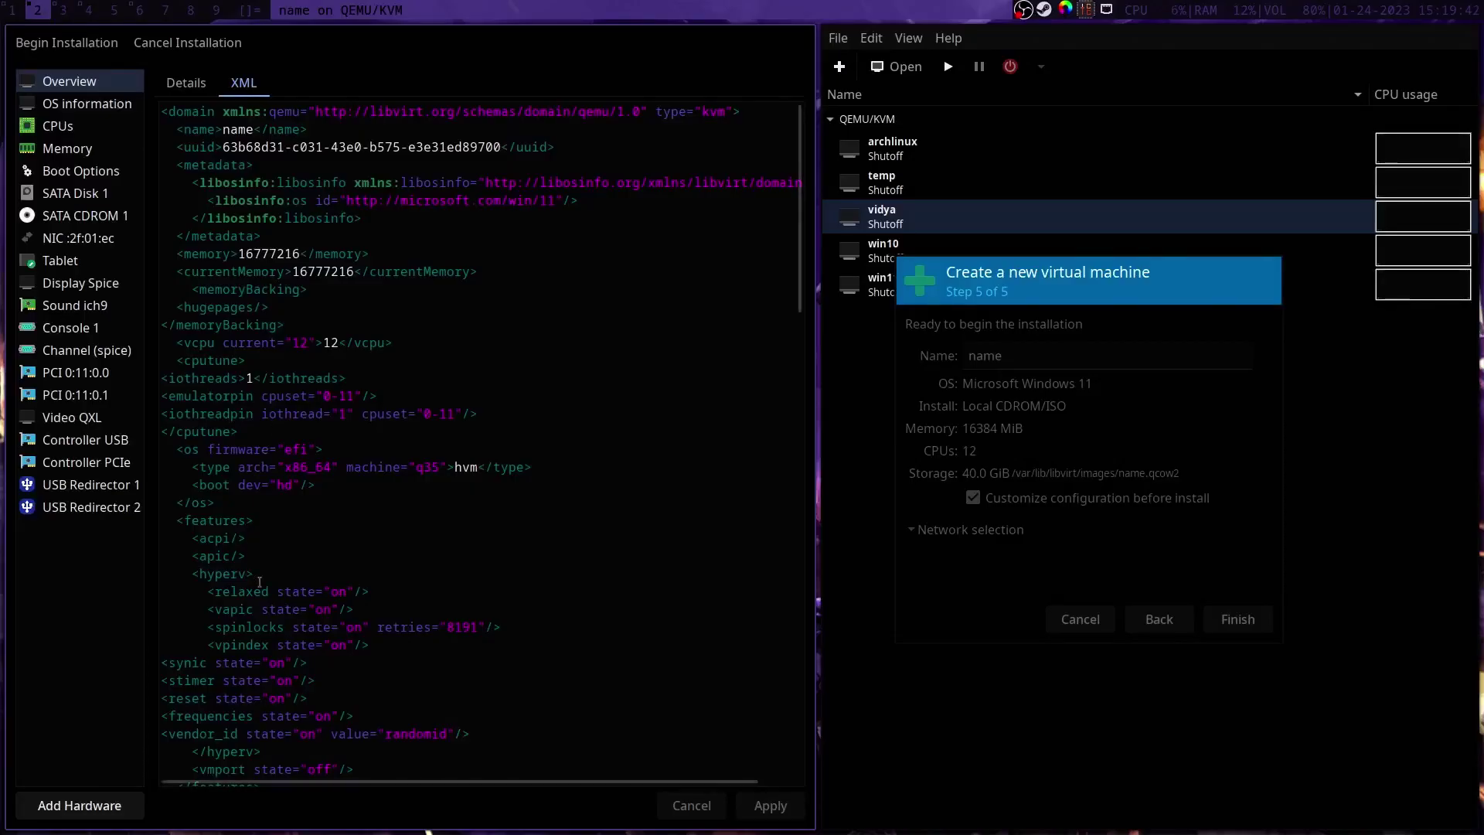
click(369, 364)
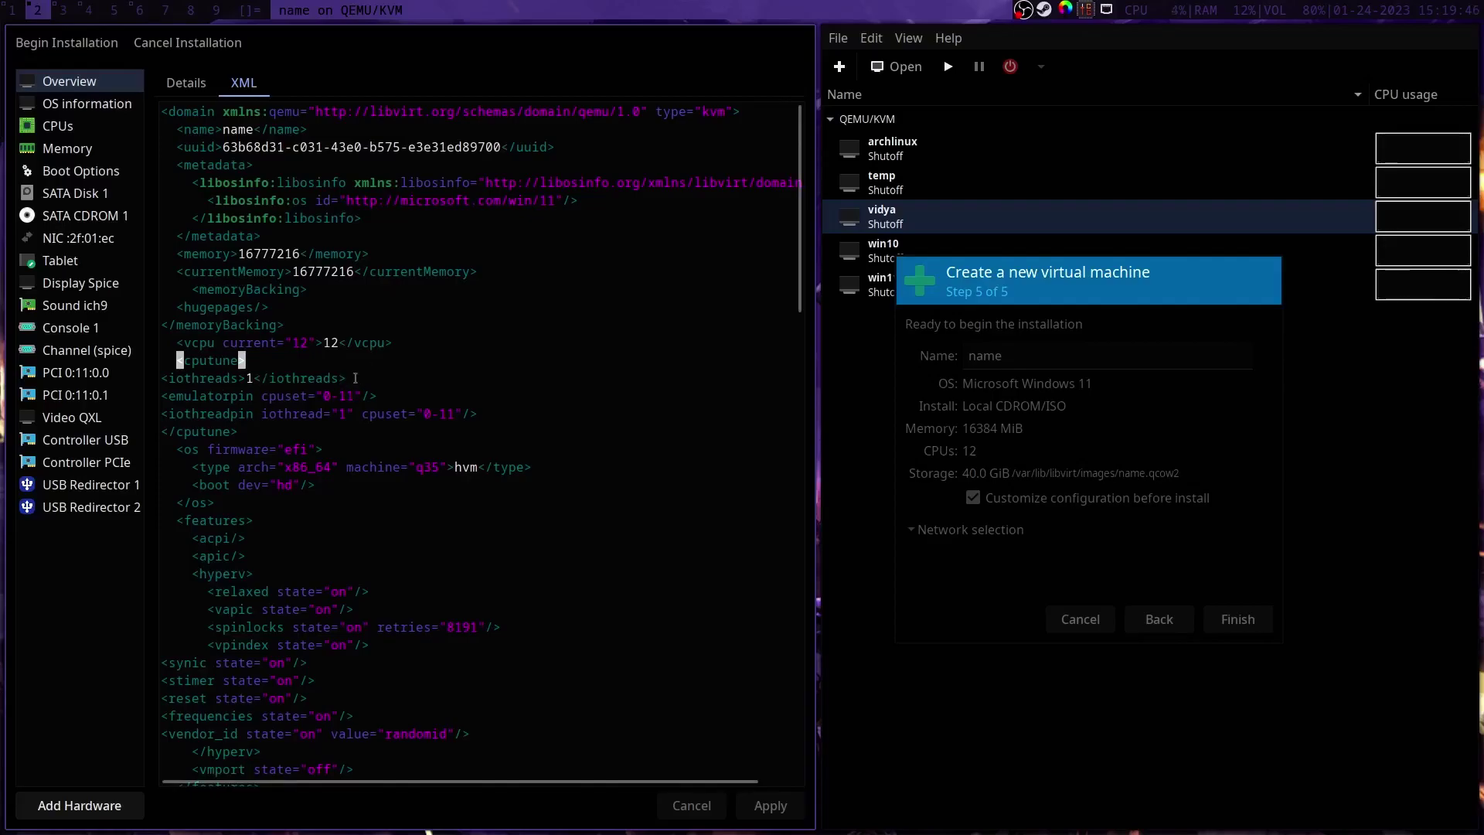
click(355, 377)
key(Return)
key(ctrl+v)
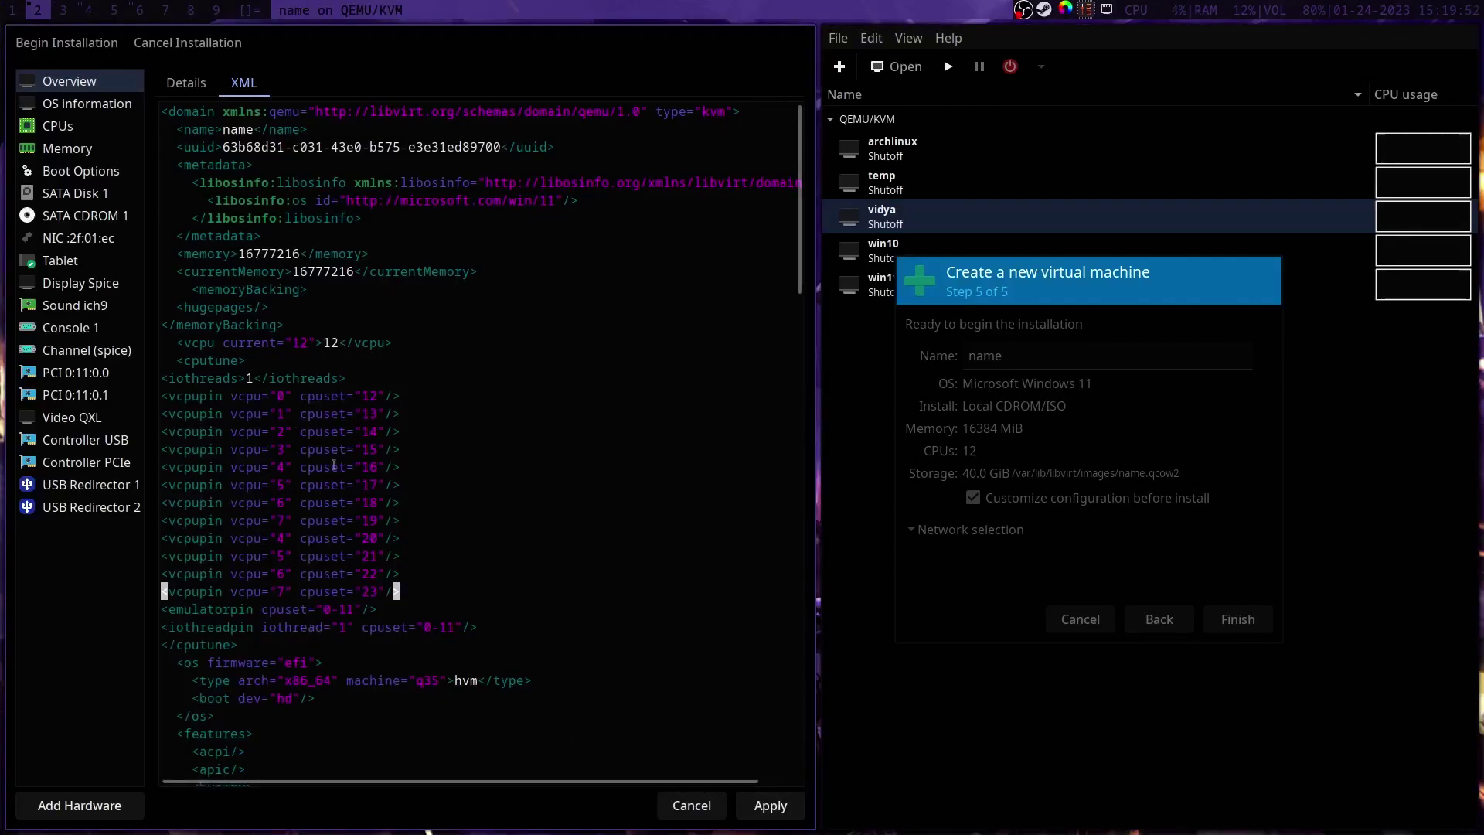
Step: Renumber the duplicate vcpu values in the last four vcpupin lines to 8, 9, 10 and 11
double_click(282, 537)
text(8)
key(Delete)
text(9)
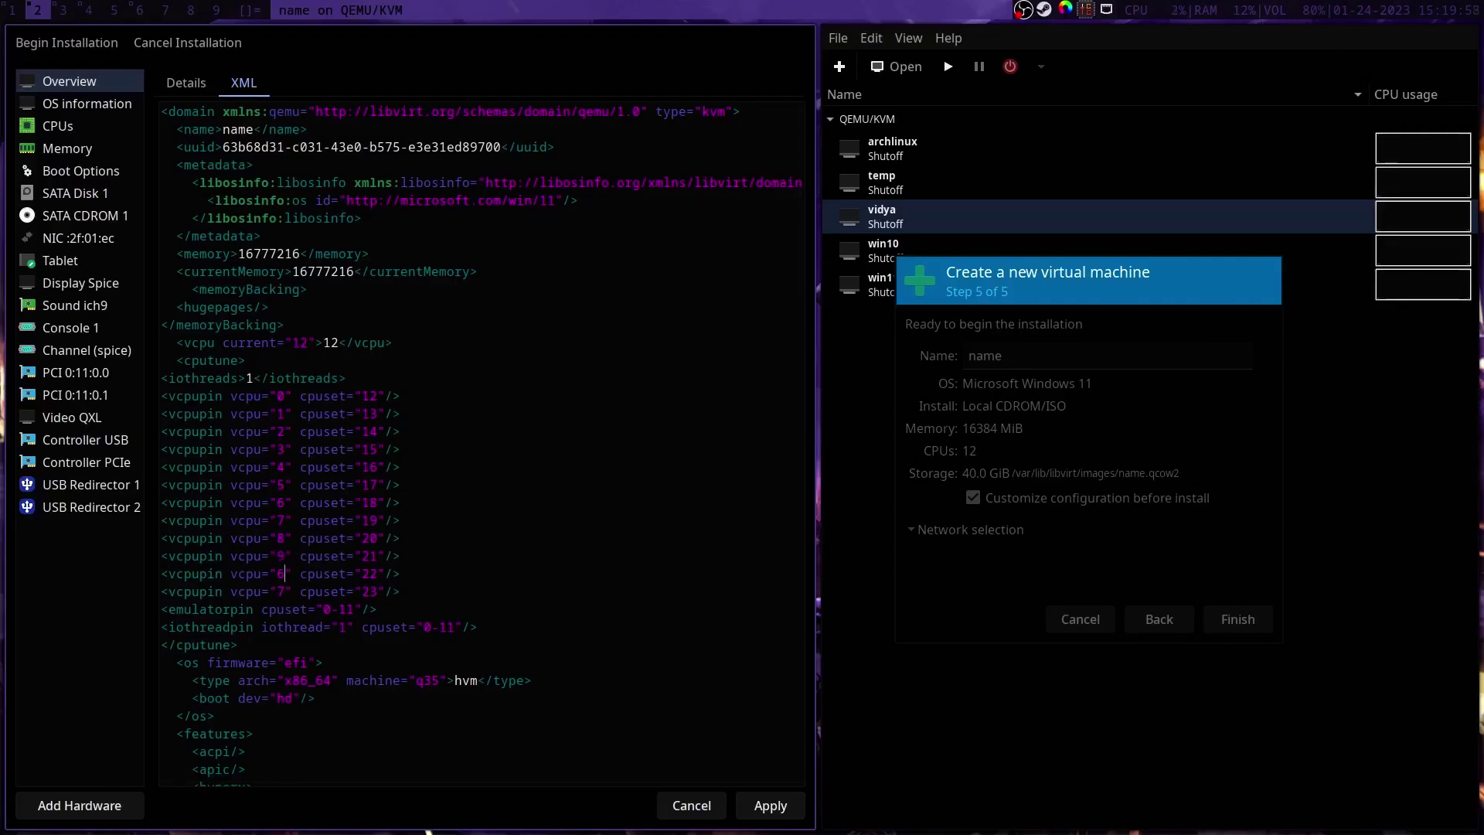
key(BackSpace)
text(10)
key(Down)
key(BackSpace)
key(BackSpace)
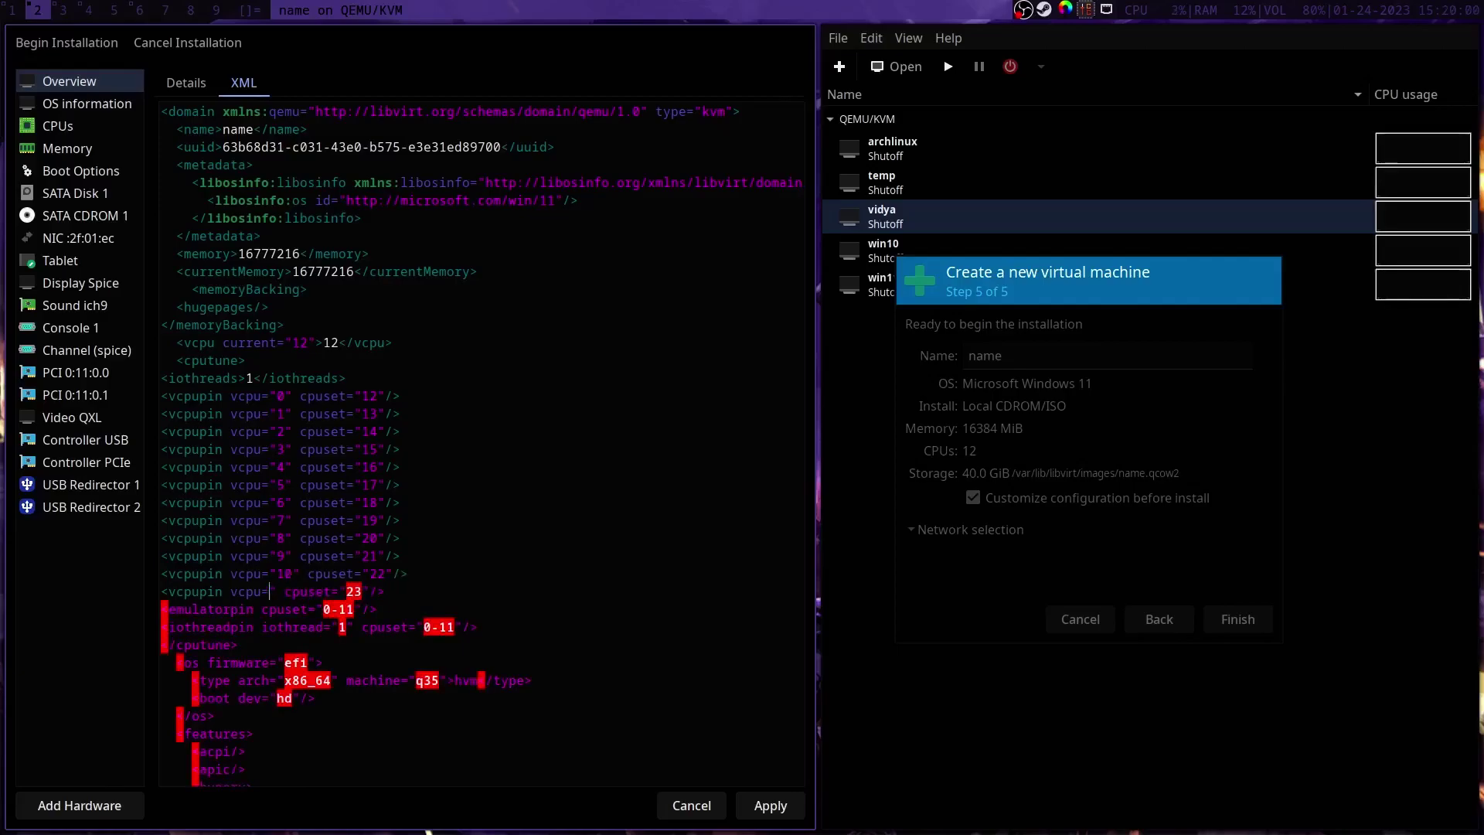
text("11)
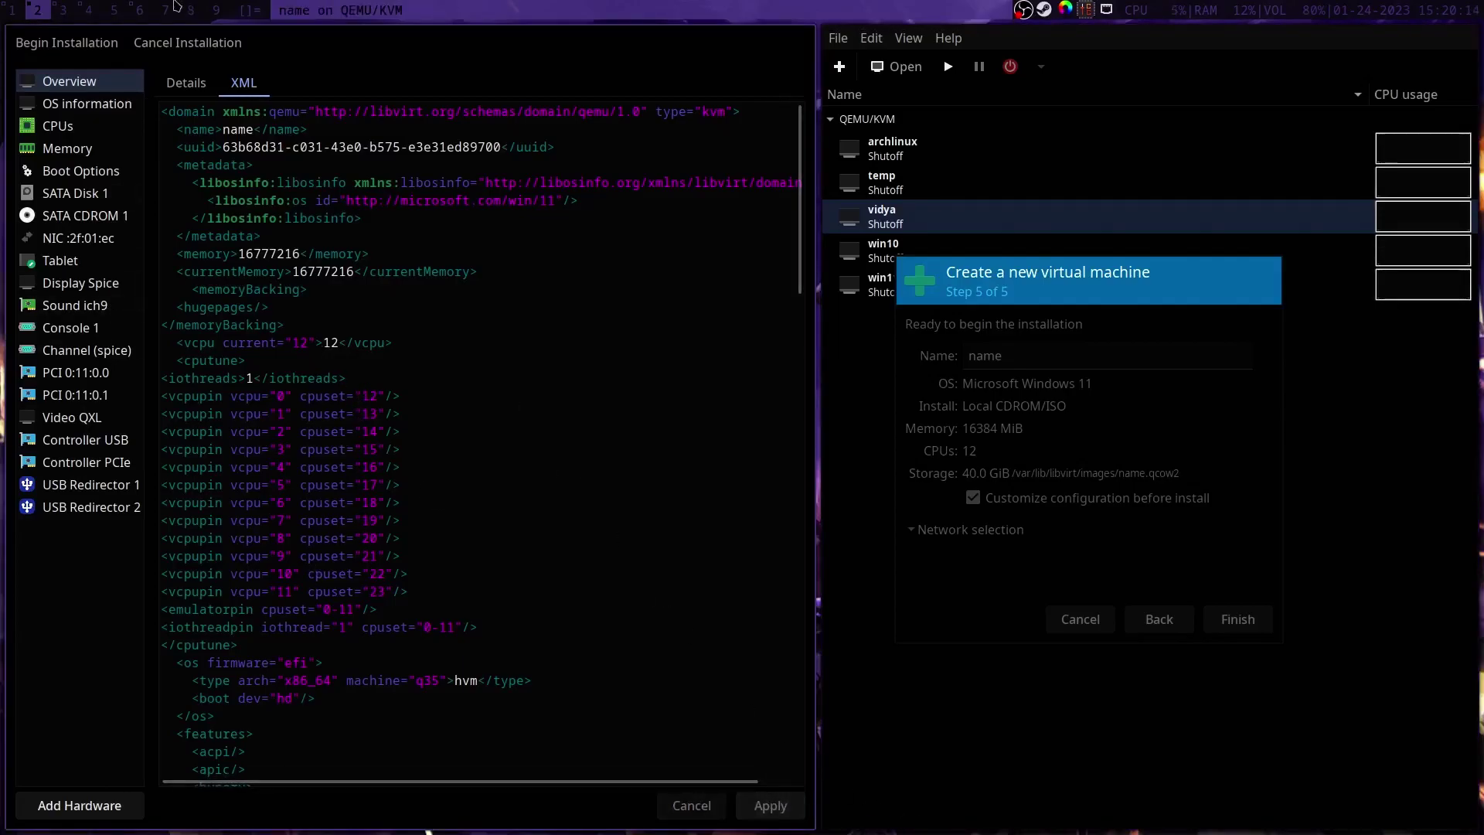
click(67, 8)
click(47, 7)
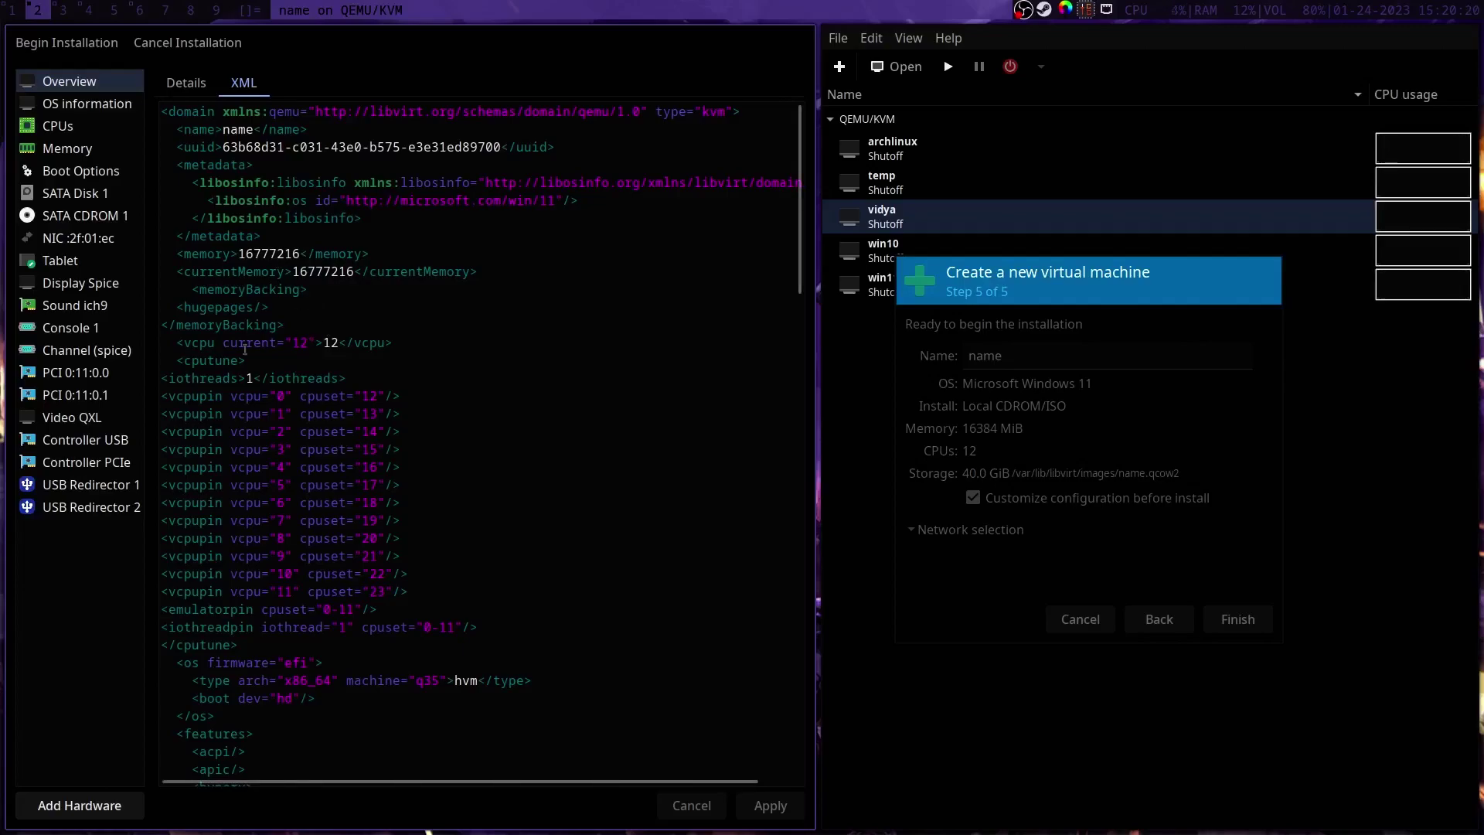
Step: Copy the cache passthrough and required topoext lines from the notes under the host-passthrough cpu line and apply
click(64, 9)
scroll(112, 686, down, 3)
scroll(112, 685, down, 1)
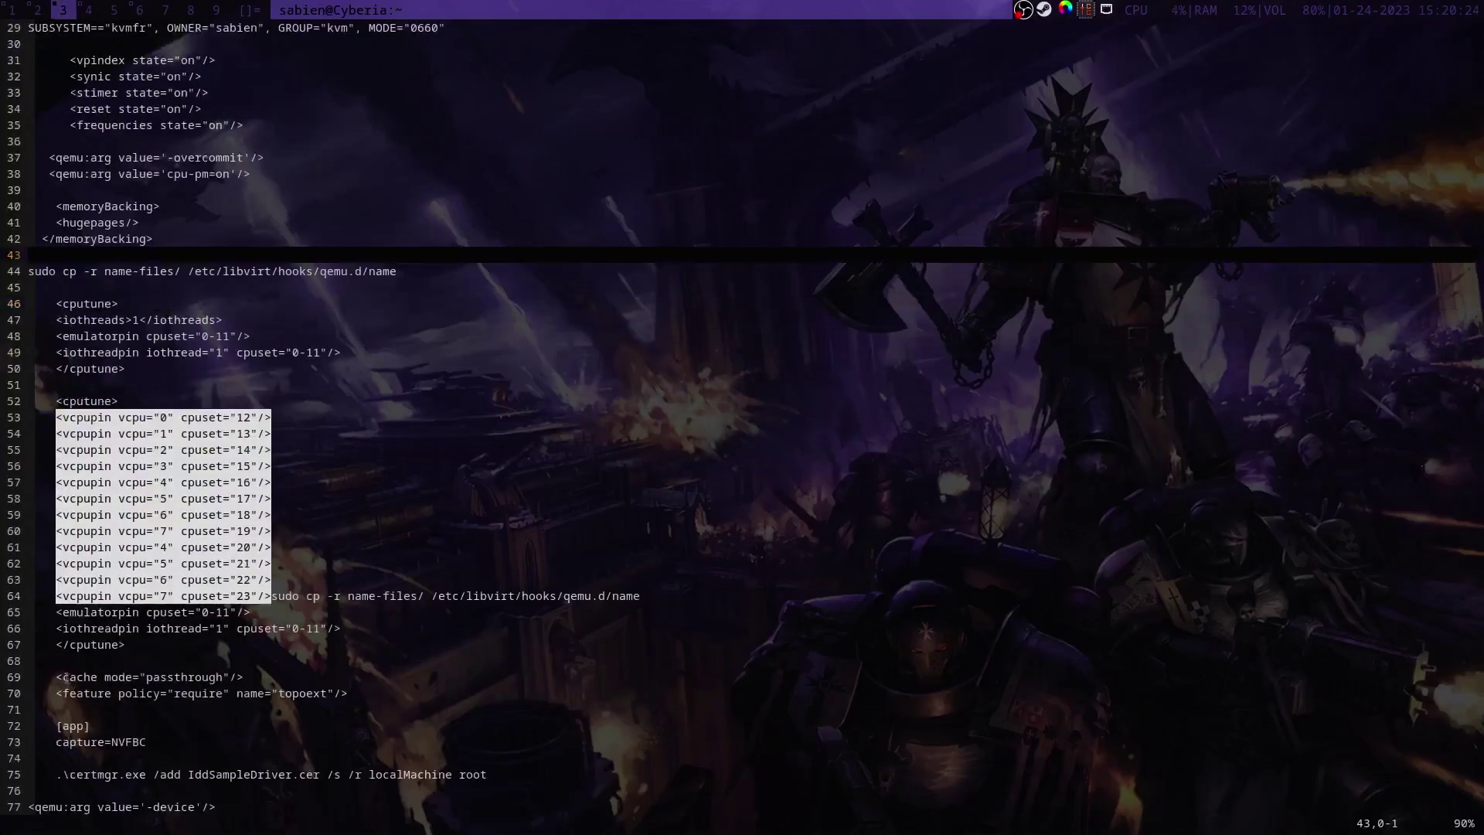
drag(54, 676, 350, 692)
key(ctrl+c)
click(42, 8)
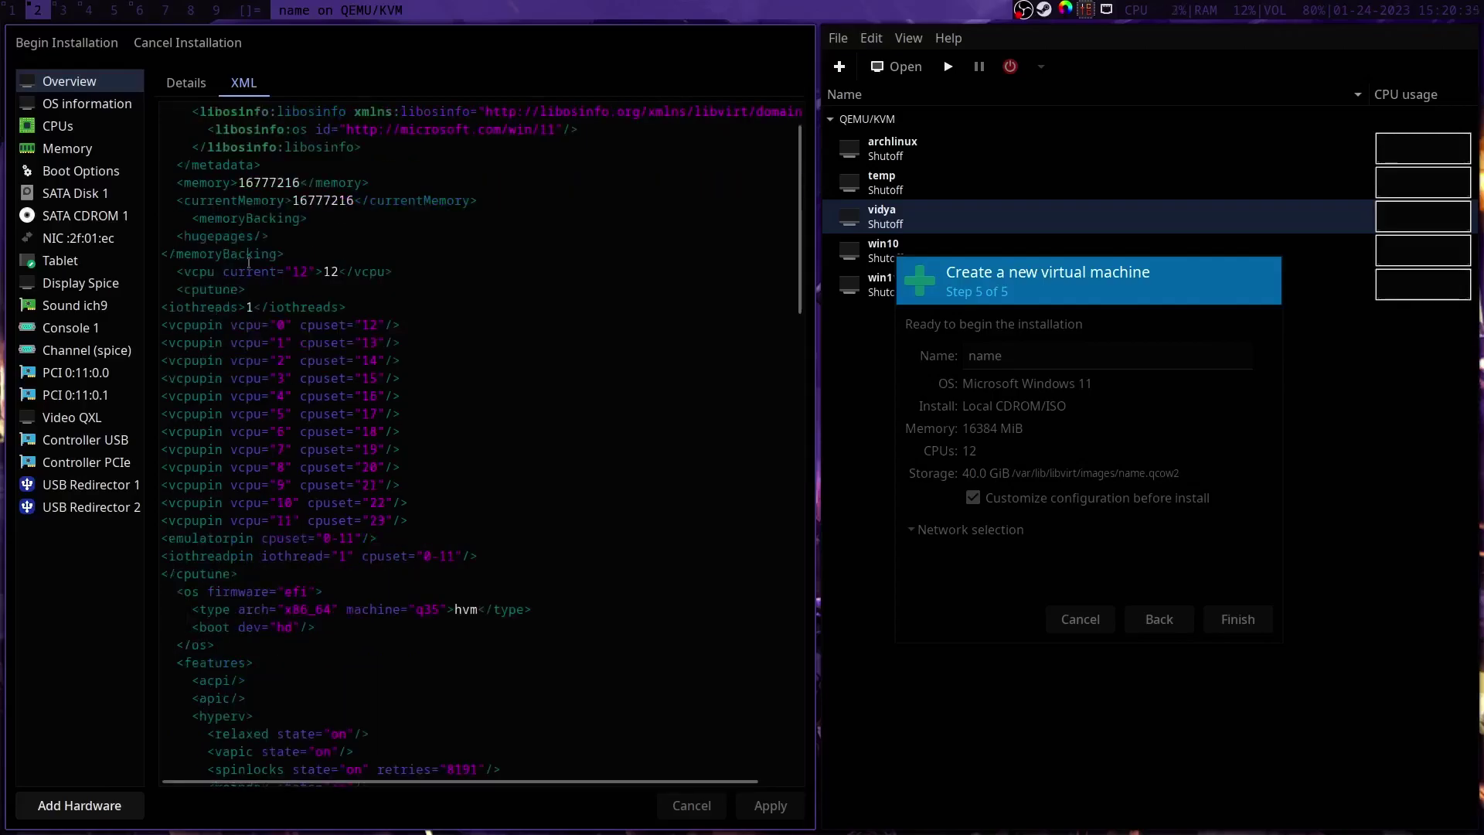
scroll(291, 368, down, 2)
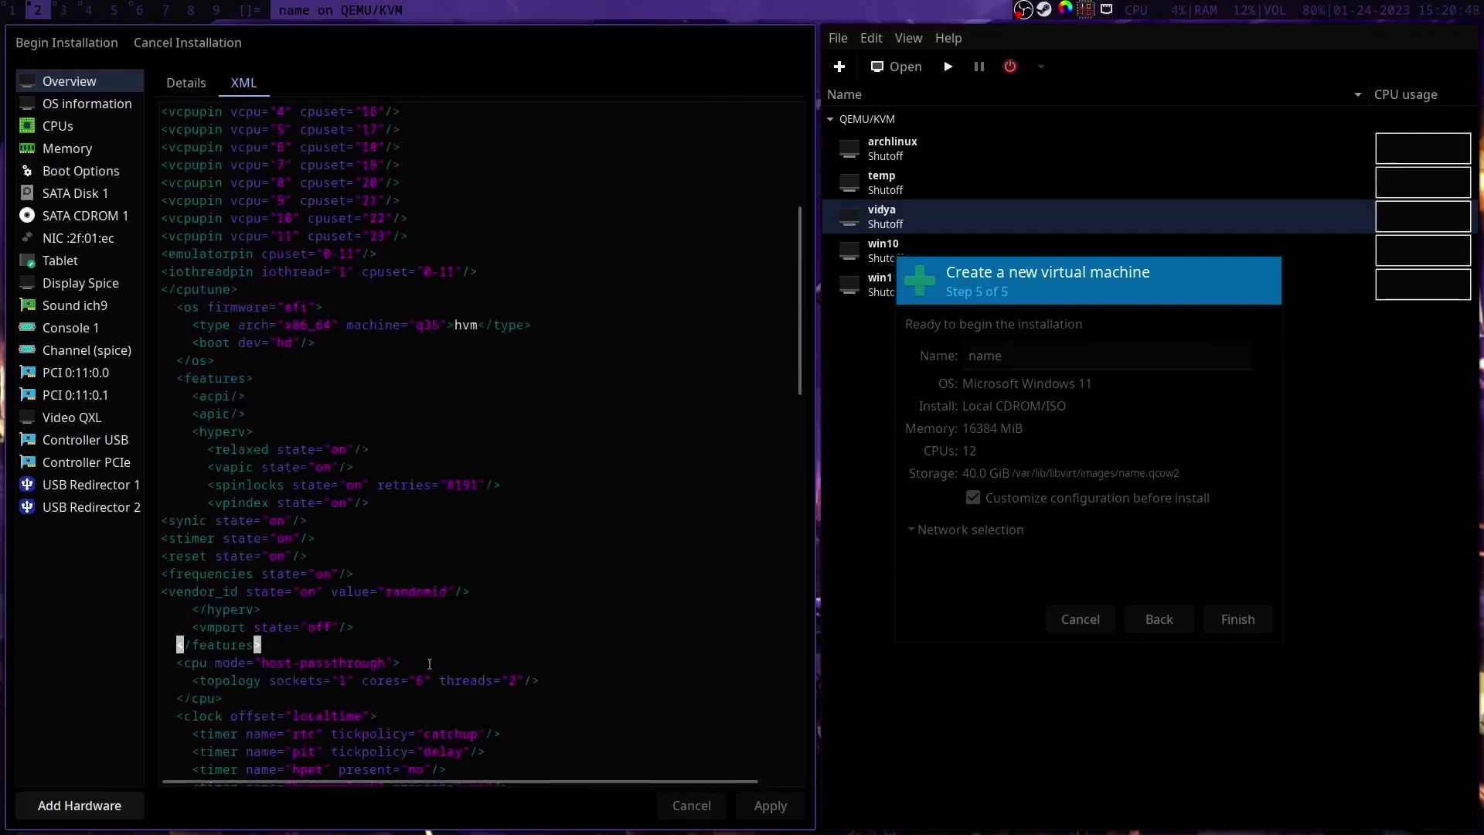
click(400, 663)
key(Return)
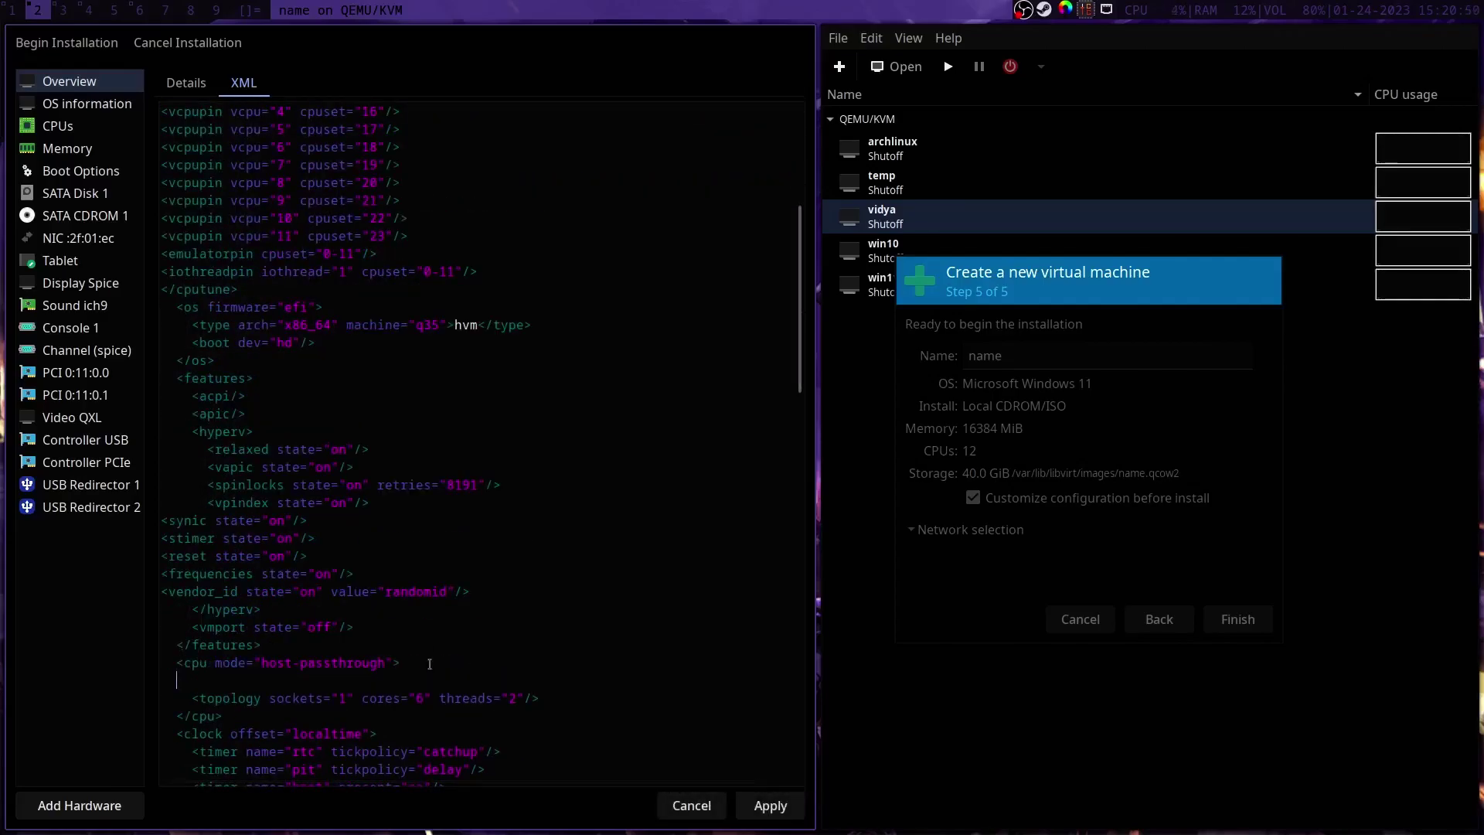
key(ctrl+v)
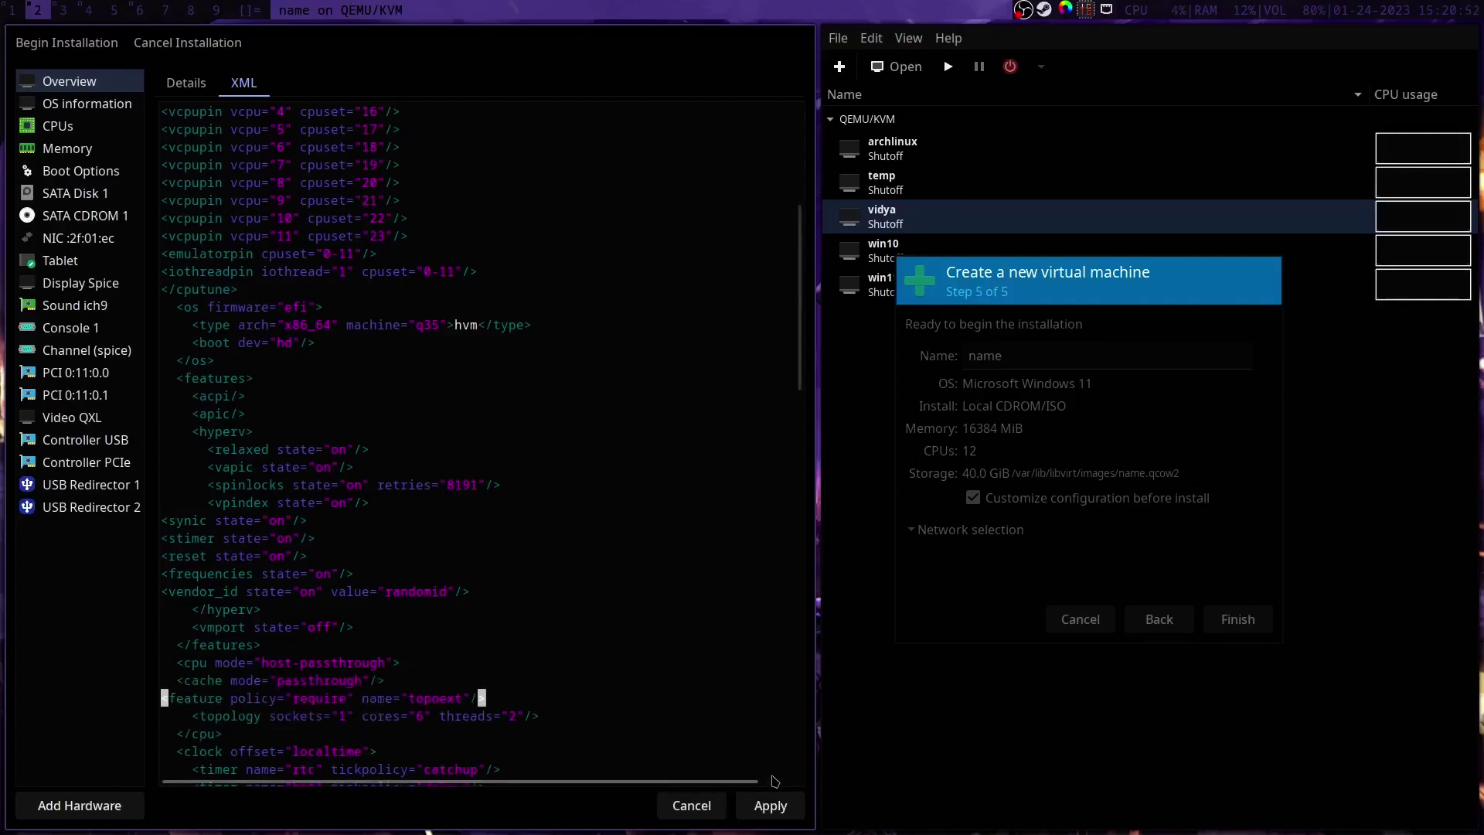
click(794, 800)
scroll(413, 525, down, 15)
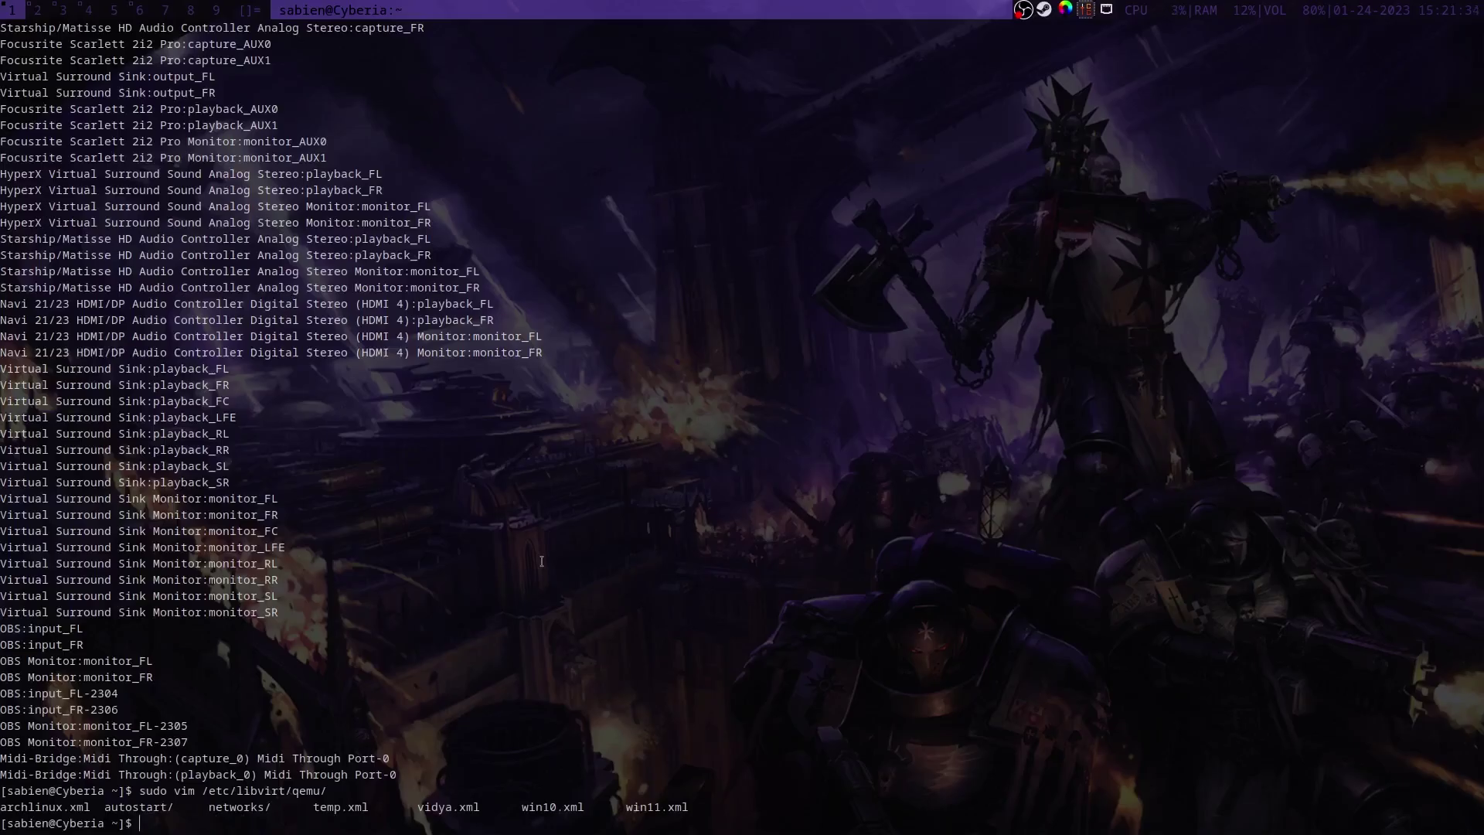
Step: Tab-complete /etc/libvirt/hooks/qemu.d/name/vm-vars.conf and open it in vim with the admin password
text(/etc/libv)
key(Tab)
text(h)
key(Tab)
text(q)
key(Tab)
text(.)
key(Tab)
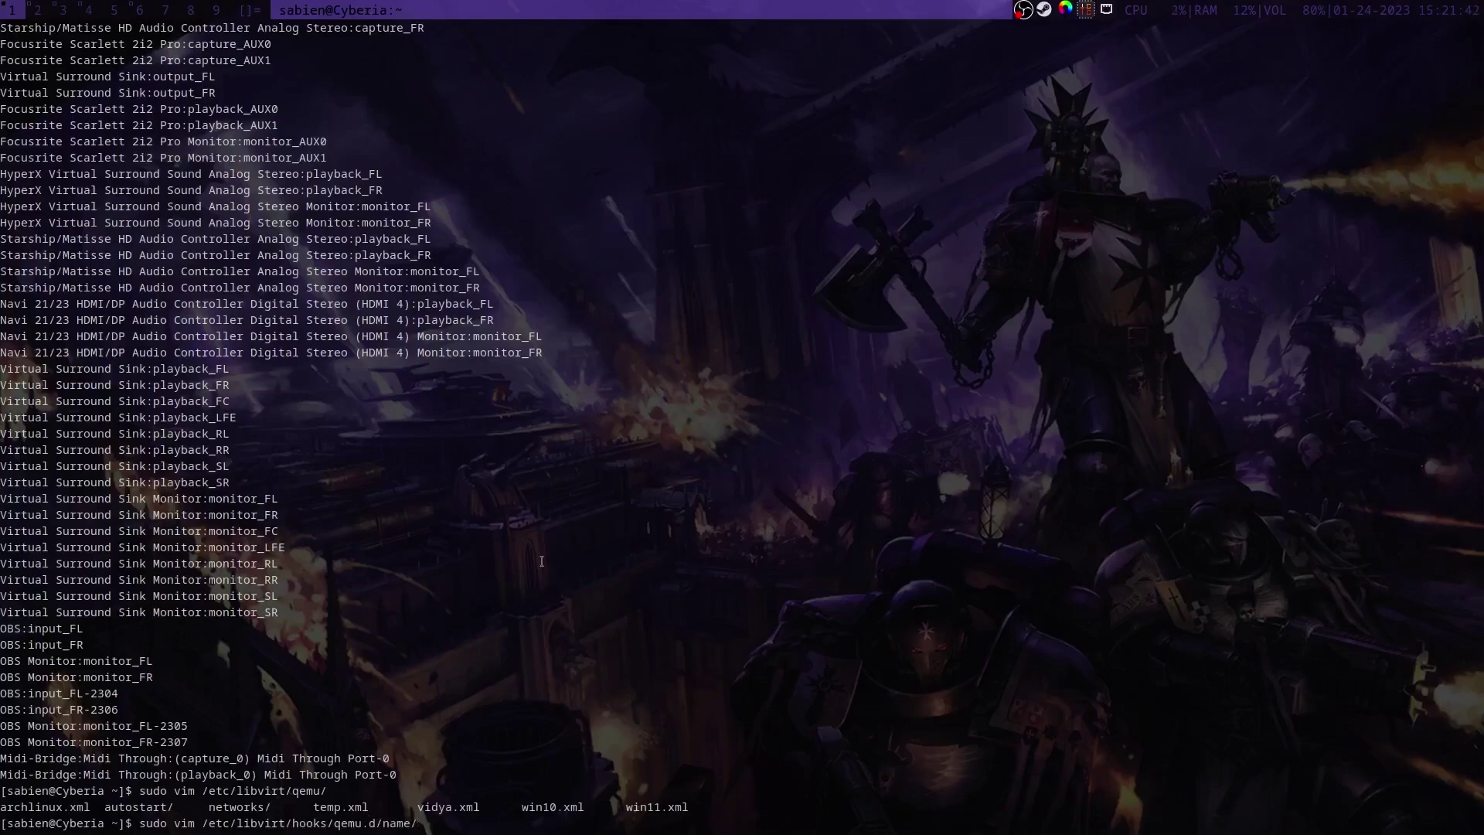
text(v)
key(Tab)
key(Return)
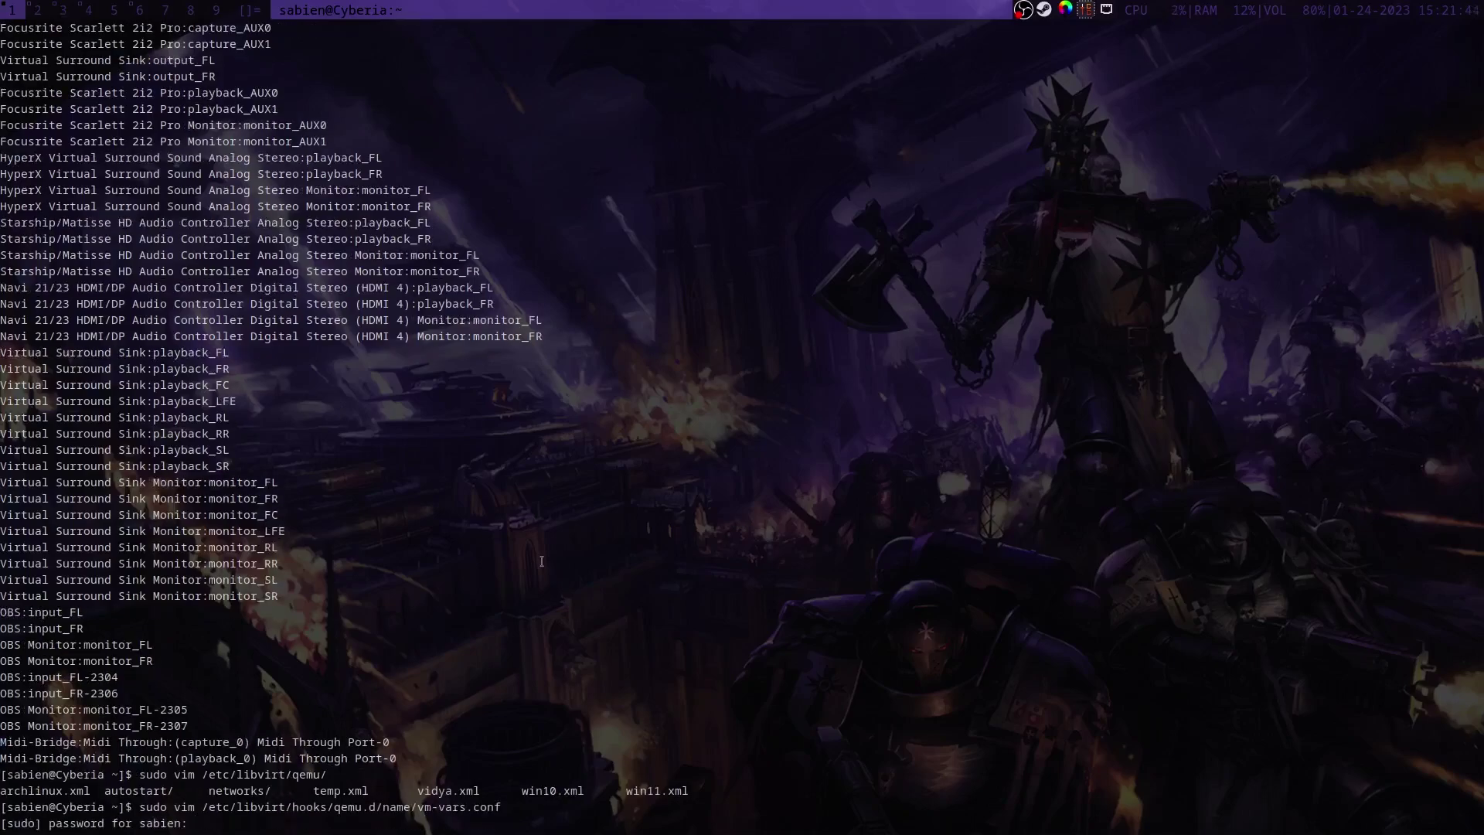
key(Return)
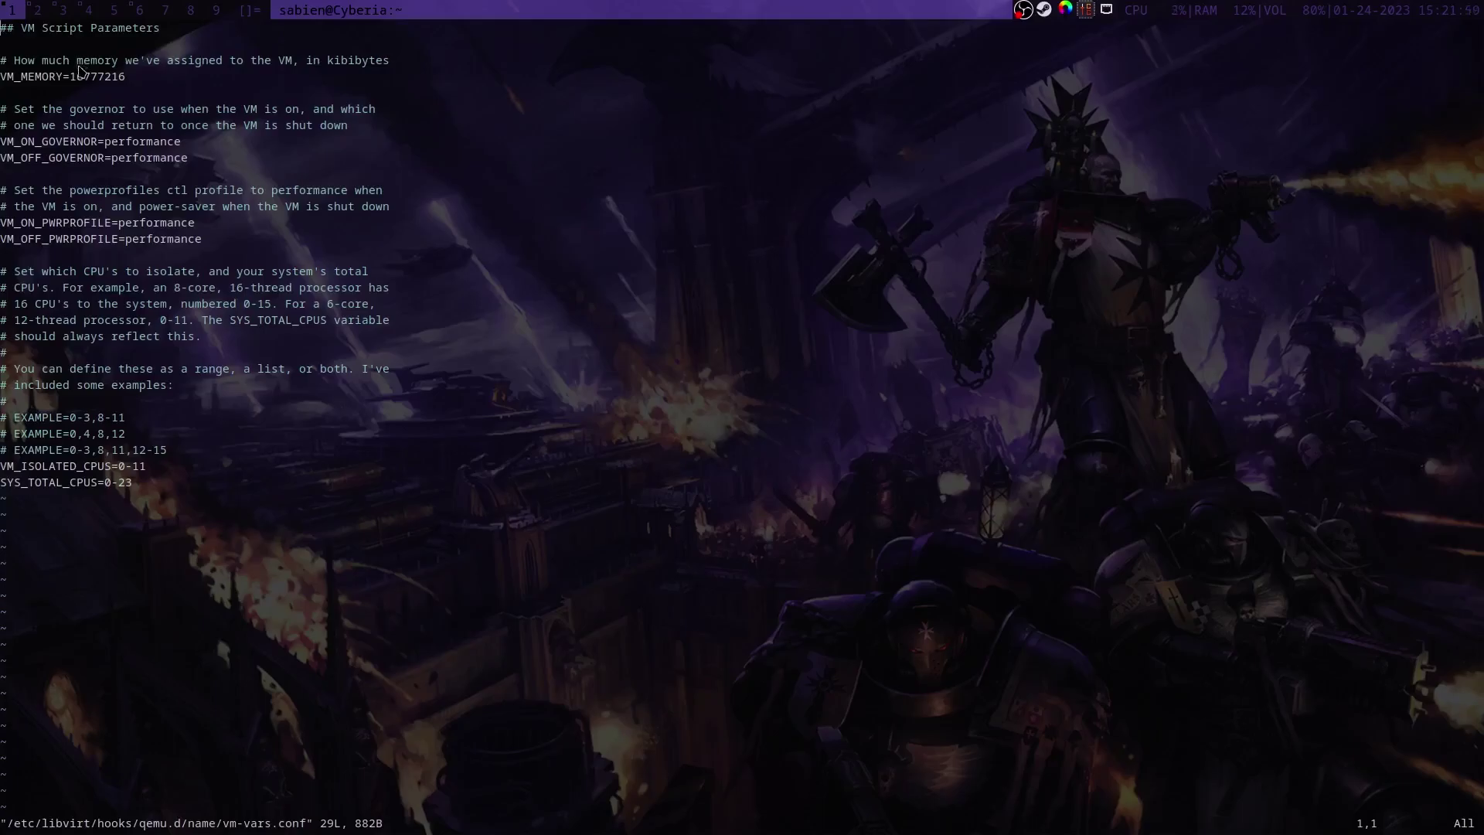
Step: Compare the VM manager with vm-vars.conf values: memory 16777216, isolated CPUs 0-11, total CPUs 0-23
key(super+2)
scroll(361, 220, up, 15)
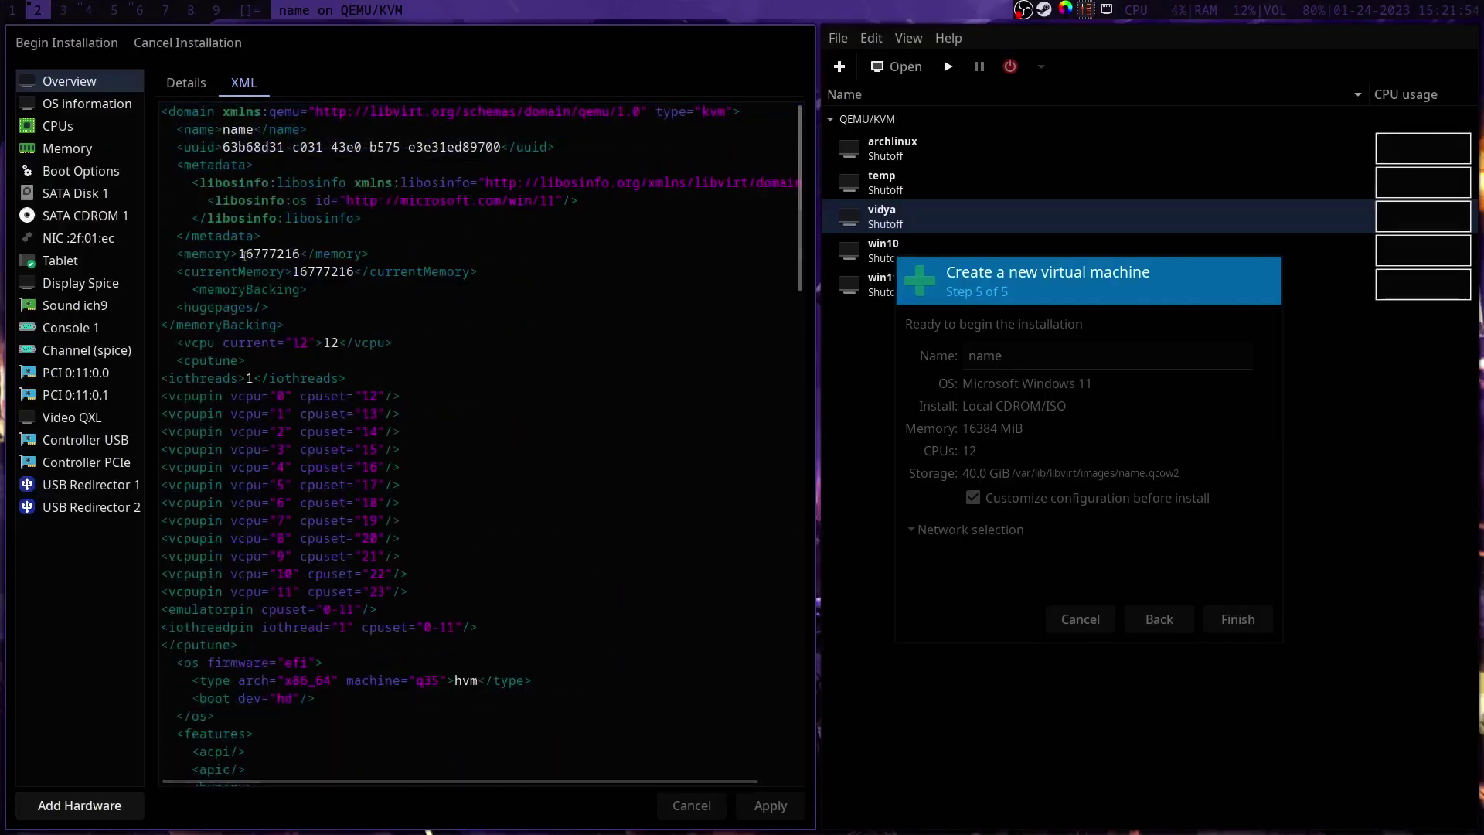
key(super+1)
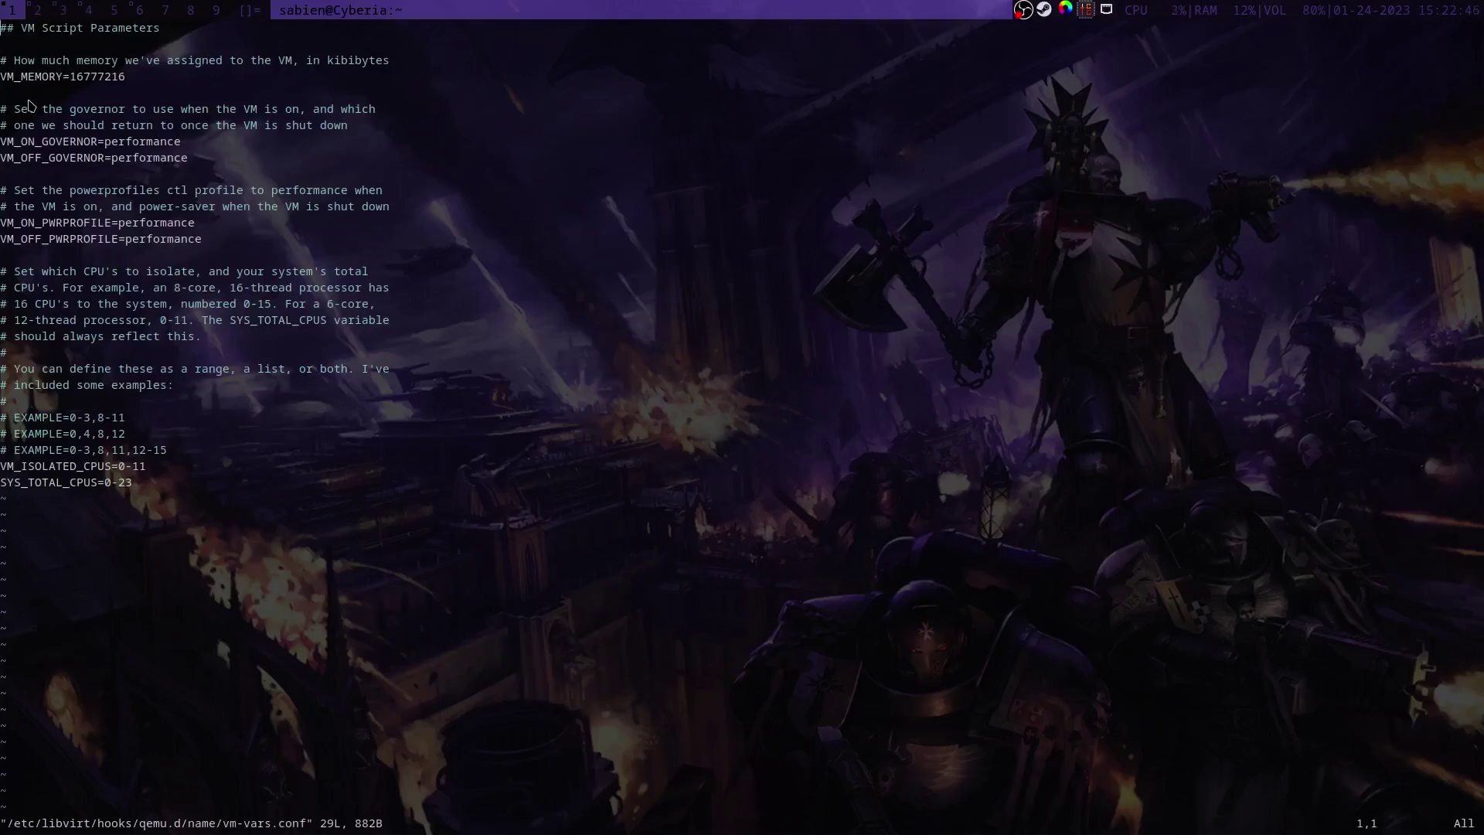
Step: Begin installation of the VM 'name' and let it boot to the Windows desktop
click(37, 9)
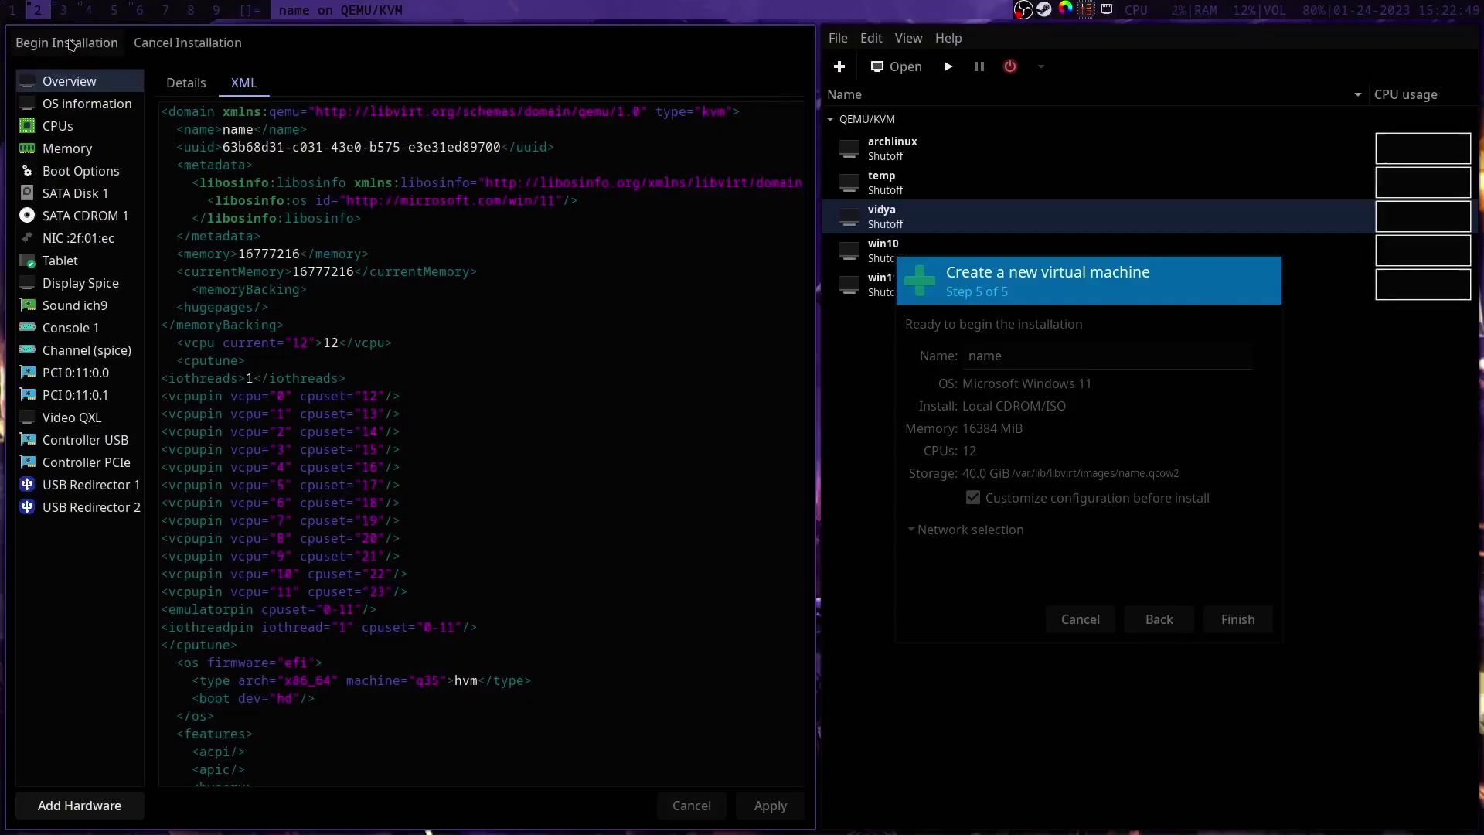
click(68, 44)
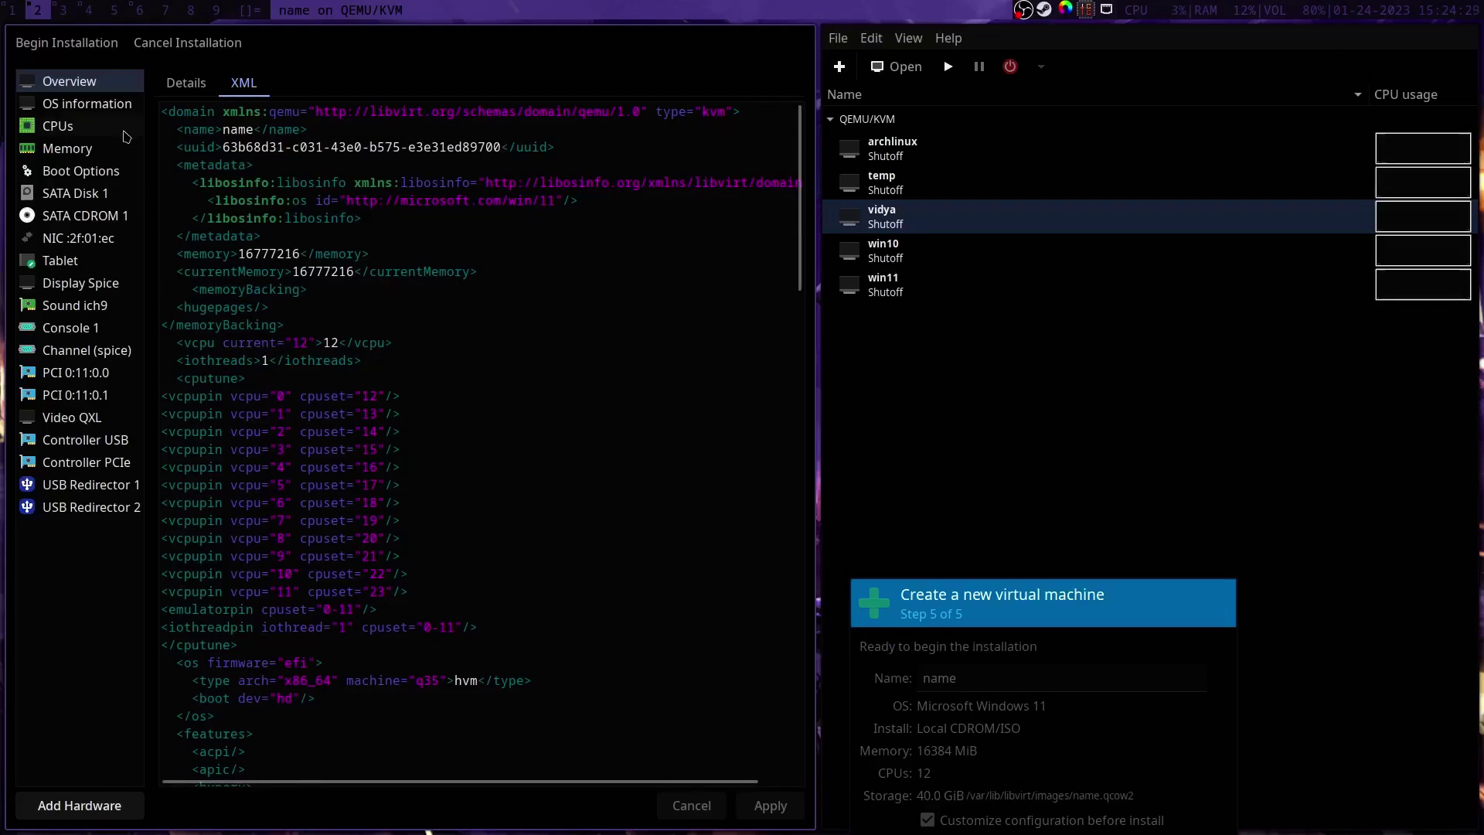
click(68, 42)
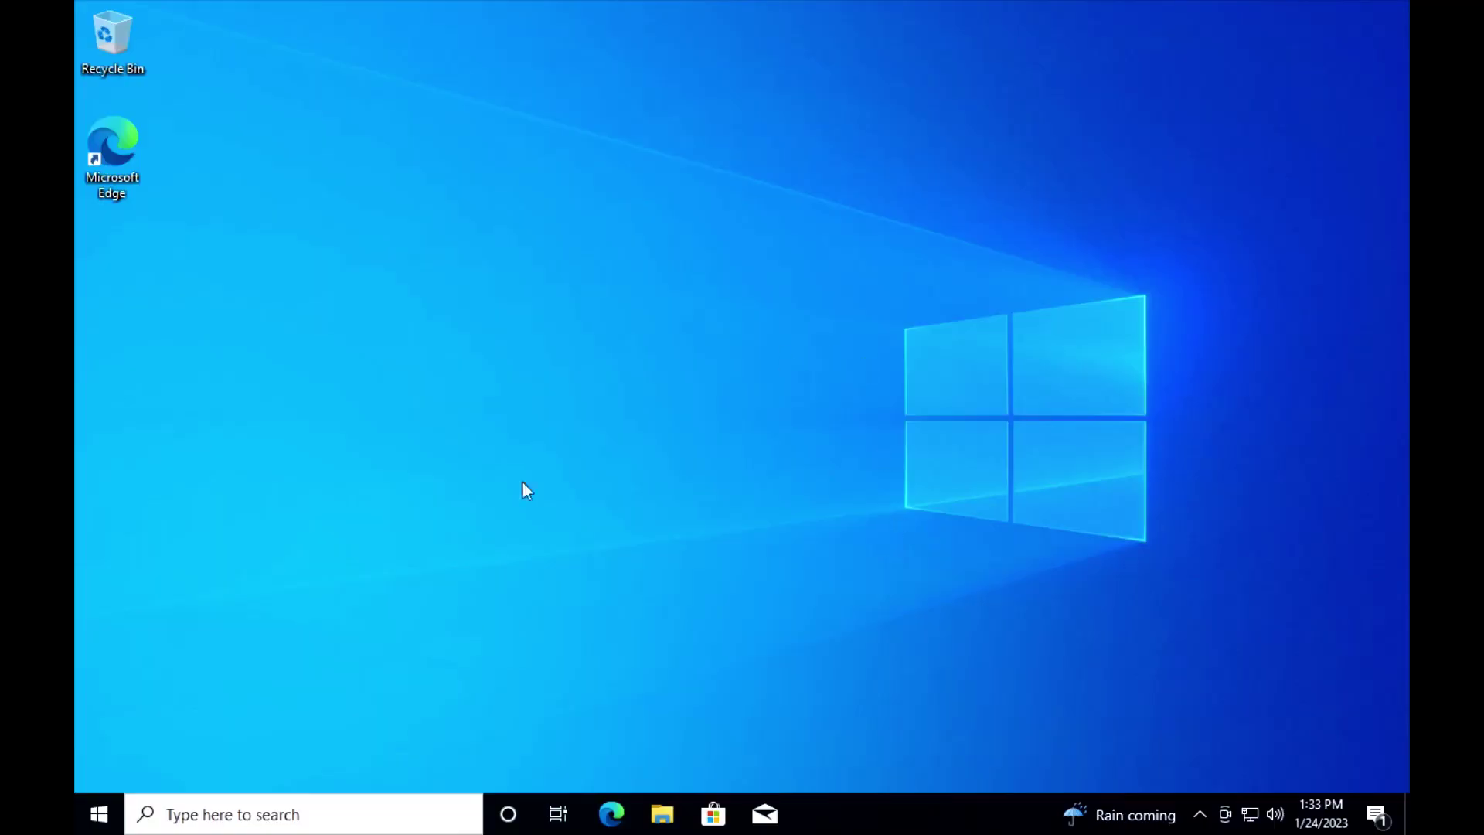
Step: Launch Edge, finish first-run setup without importing data, and close the Rewards tab
click(609, 814)
click(364, 686)
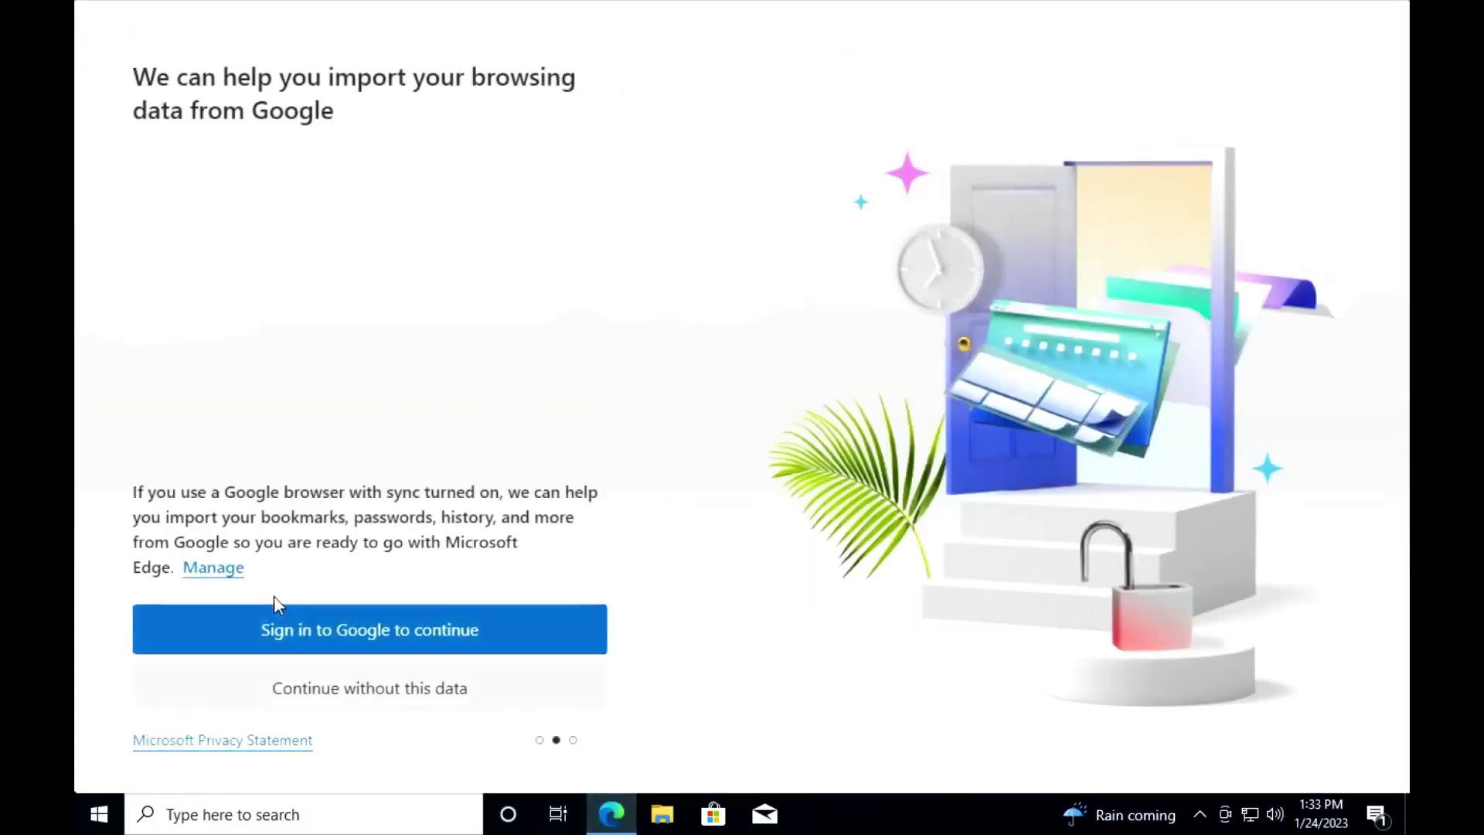
click(330, 695)
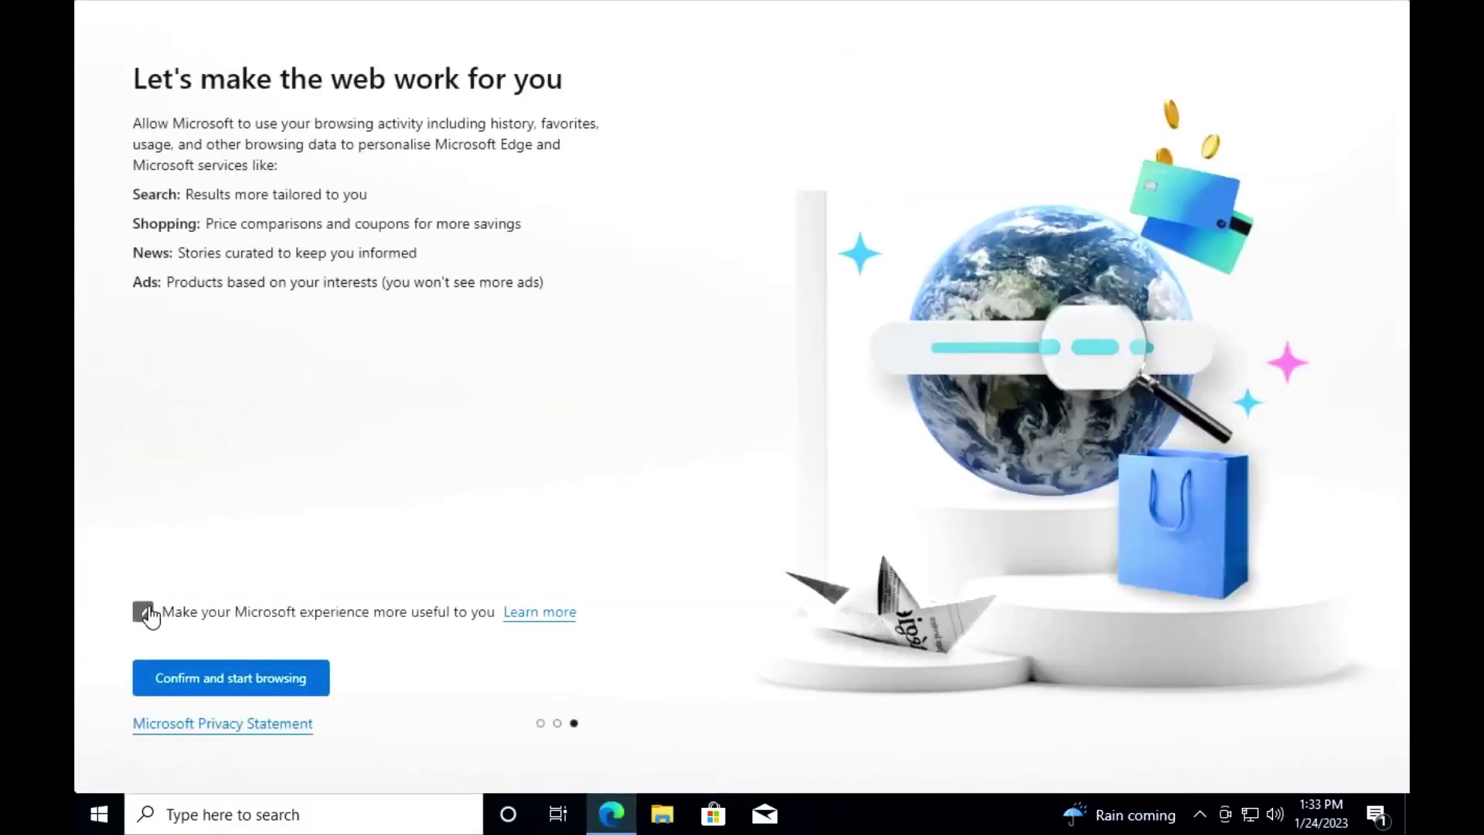
click(184, 670)
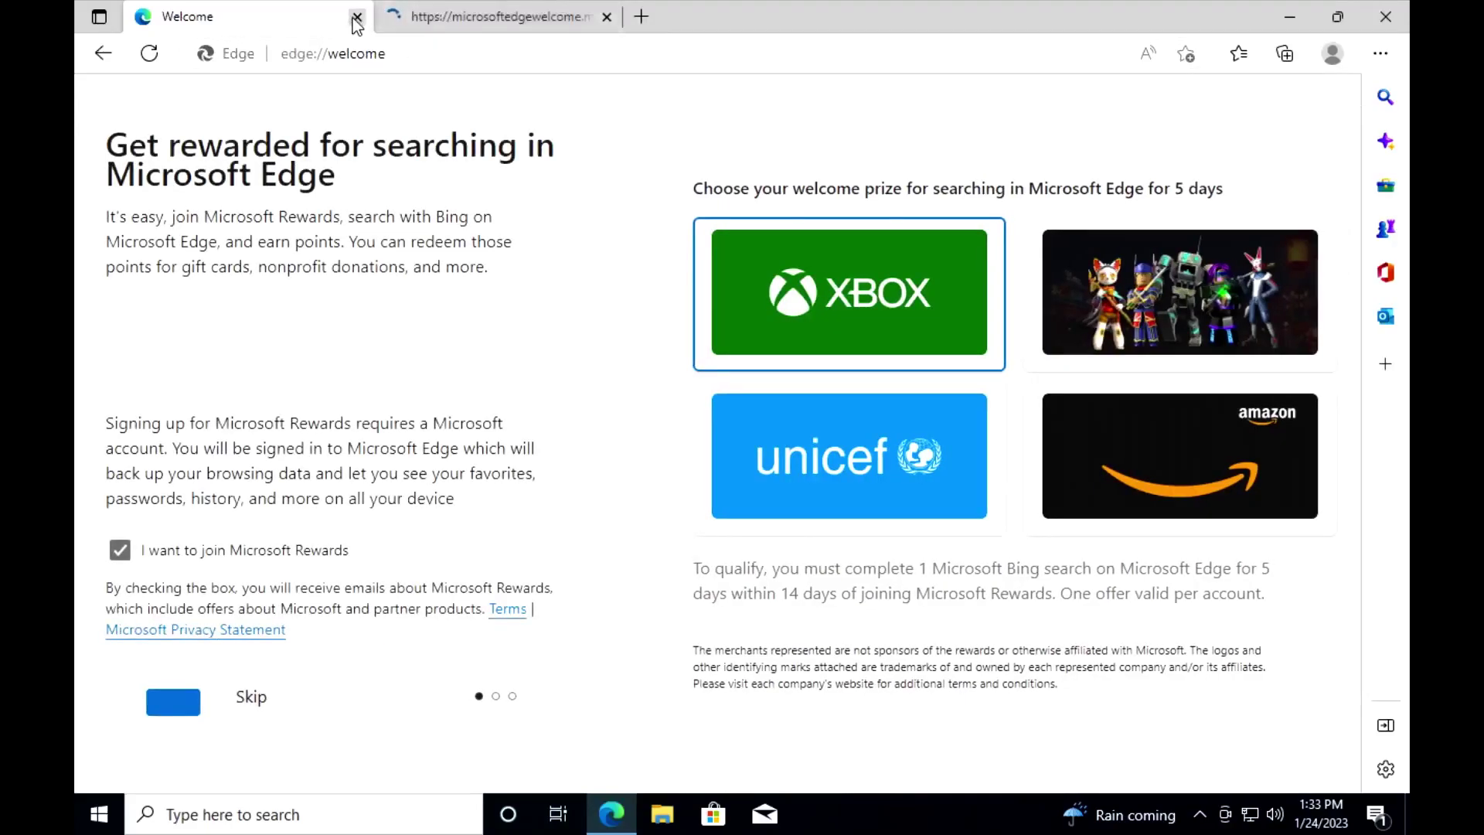
click(356, 17)
Step: Search 'nvidia gpu' in the address bar and open the NVIDIA GPU drivers result
click(379, 56)
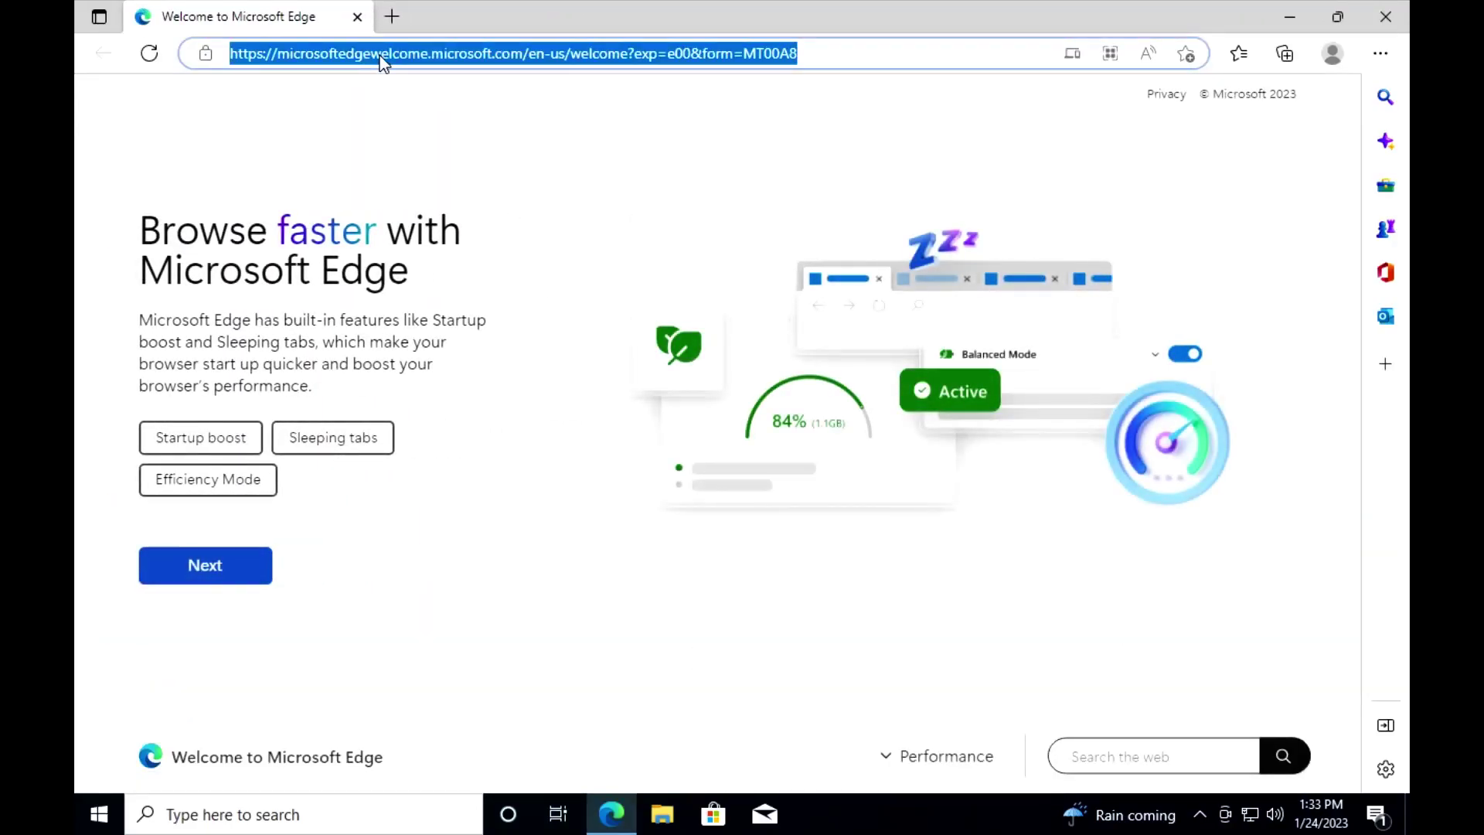
text(nvidia g)
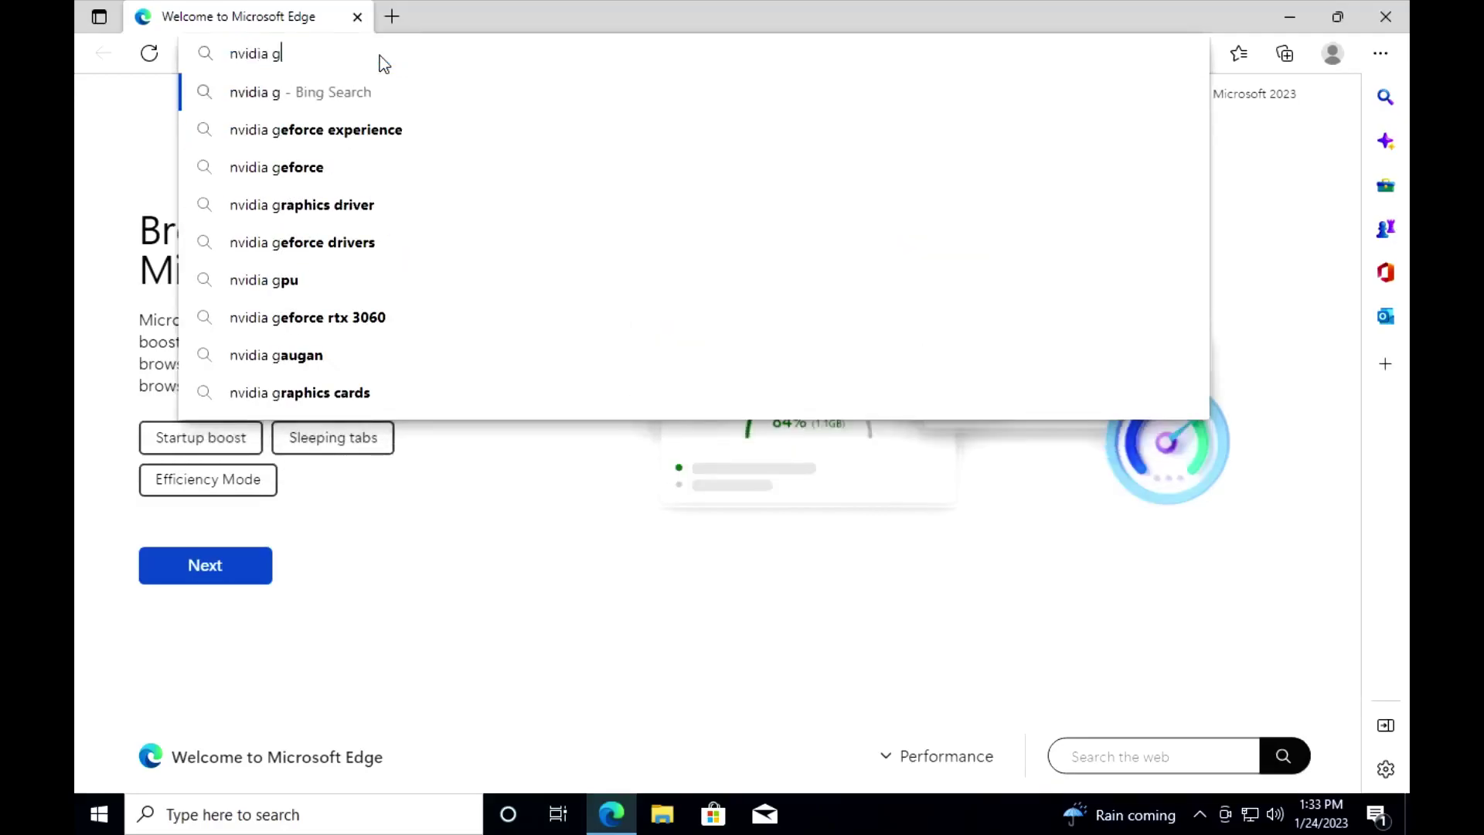
text(pu)
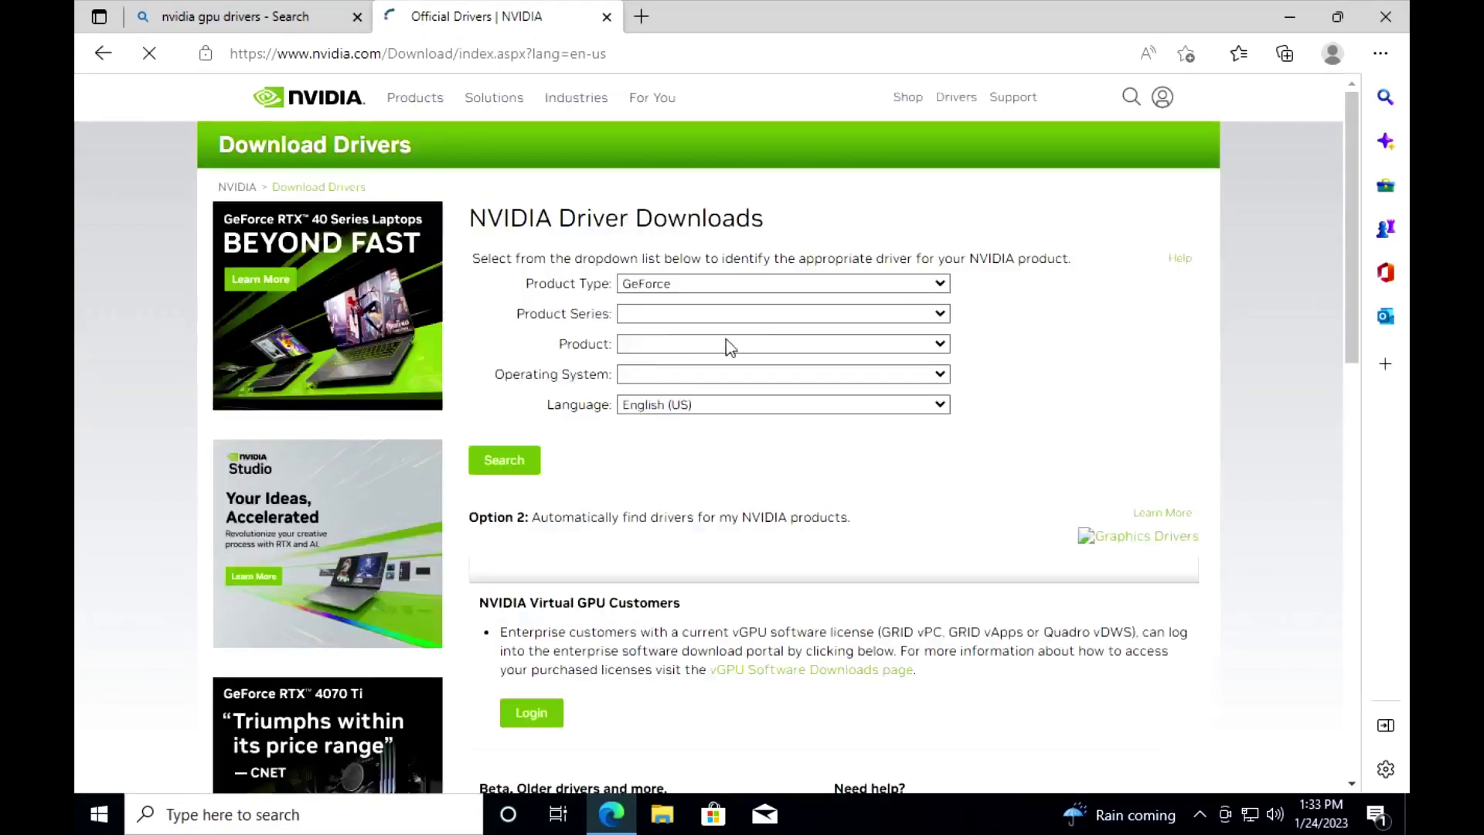
click(783, 314)
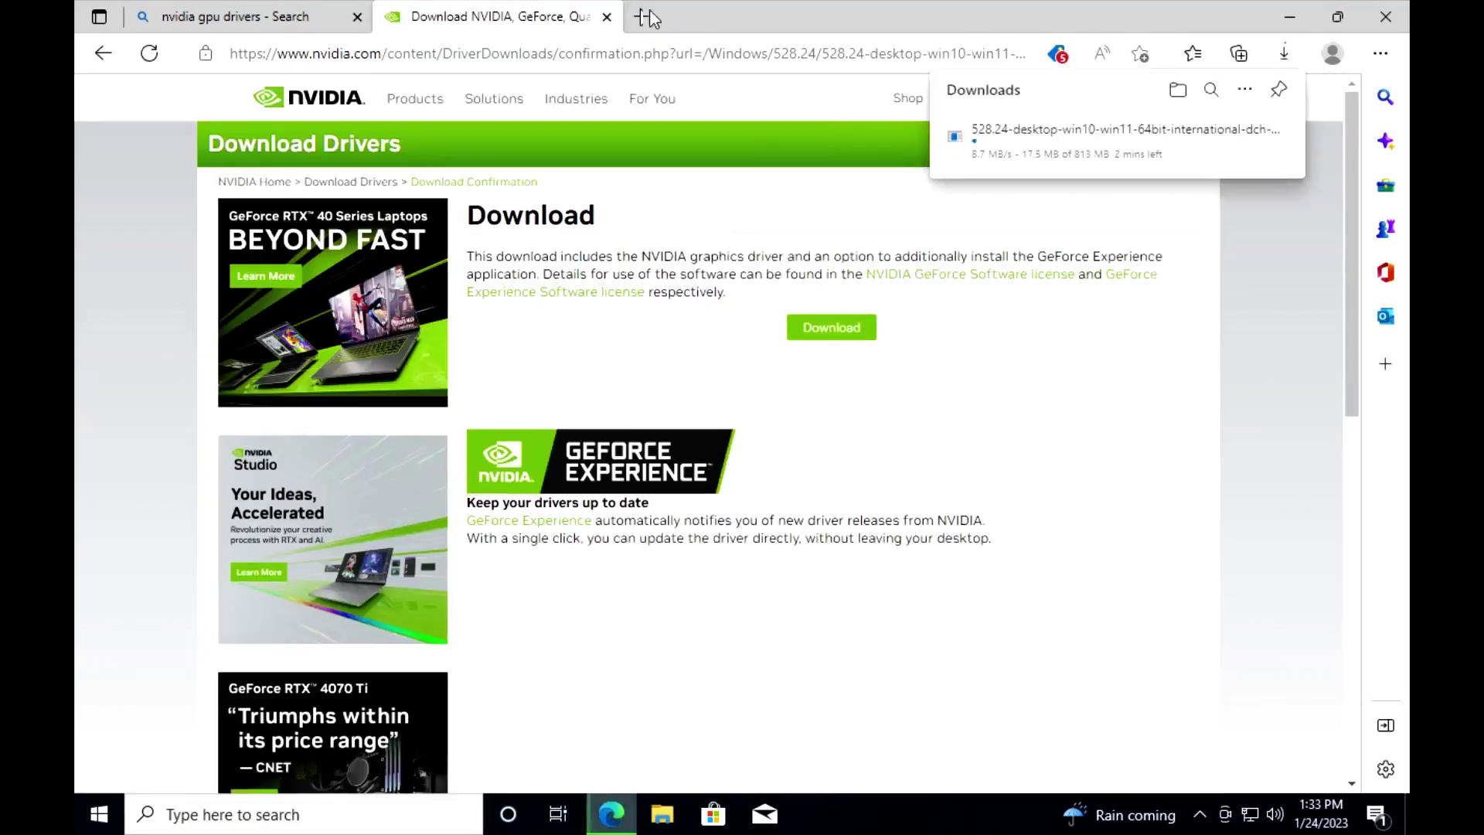
Step: Go to looking-glass.io in a new tab
click(641, 17)
text(l)
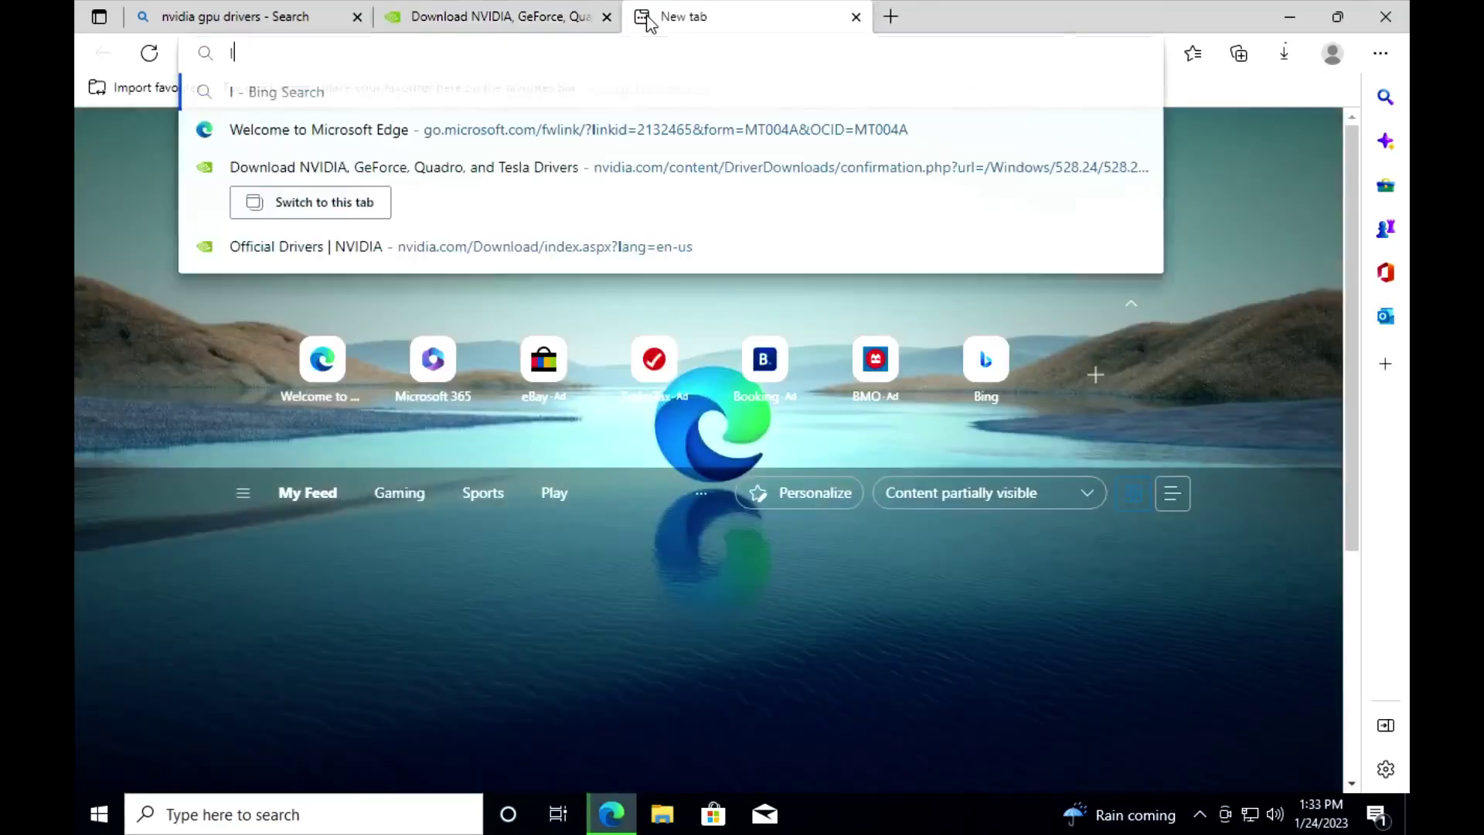
text(ooking=)
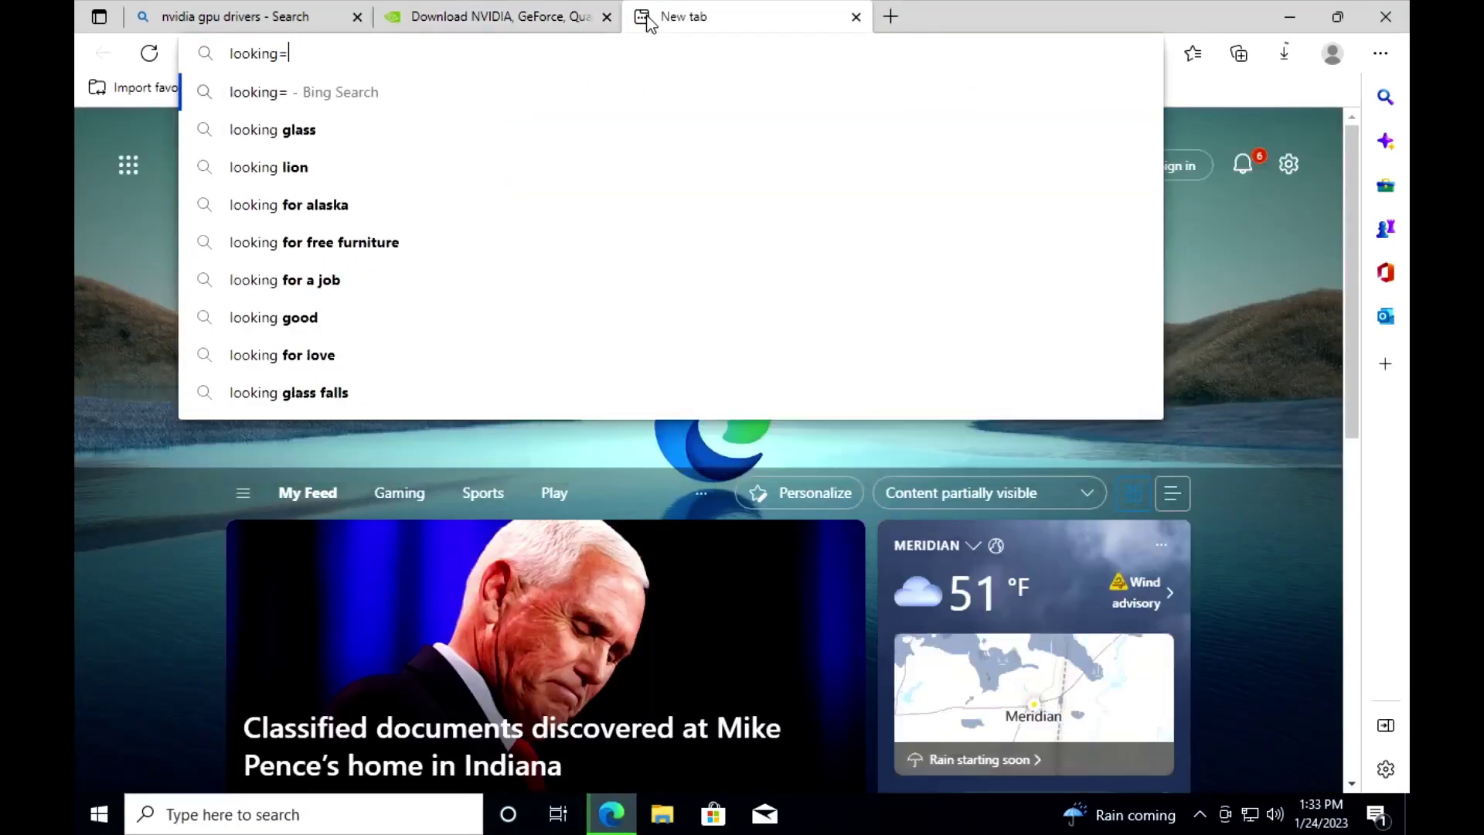
key(BackSpace)
text(-glass.io)
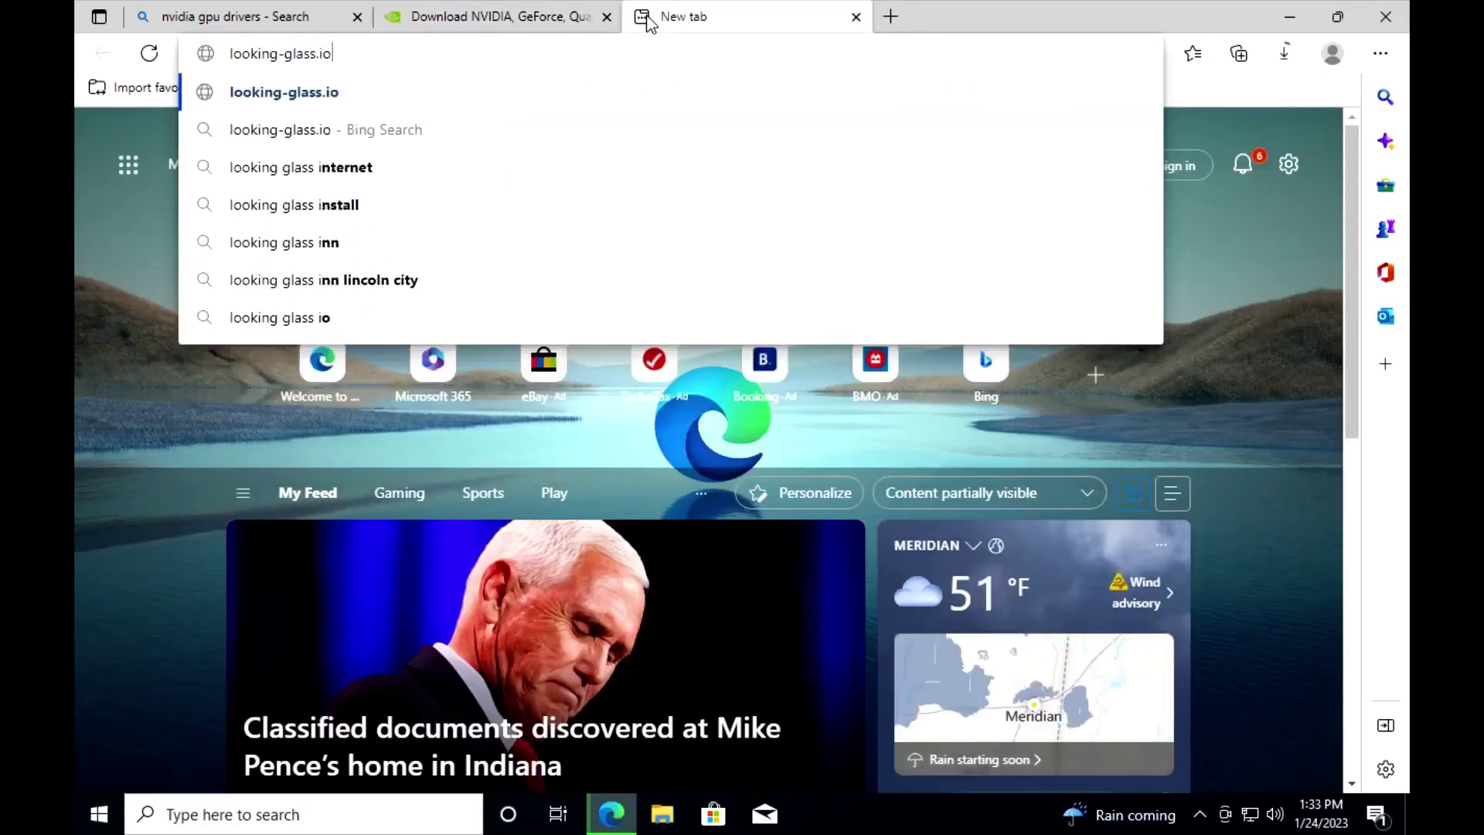
key(Return)
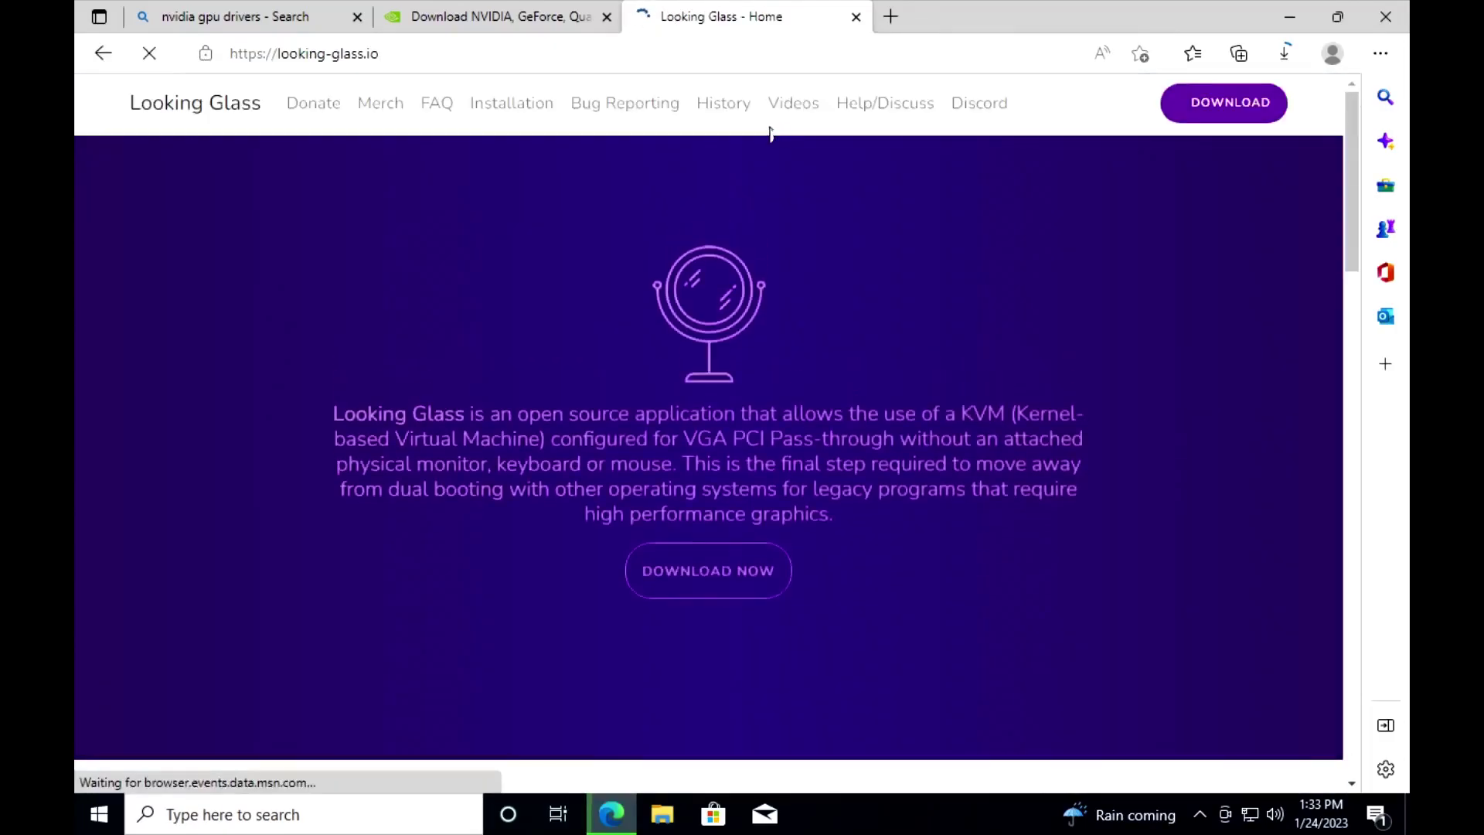
Step: Download the Official/Stable Windows Host Binary (looking-glass-host-B6.zip) from the downloads page
scroll(756, 139, down, 3)
click(716, 398)
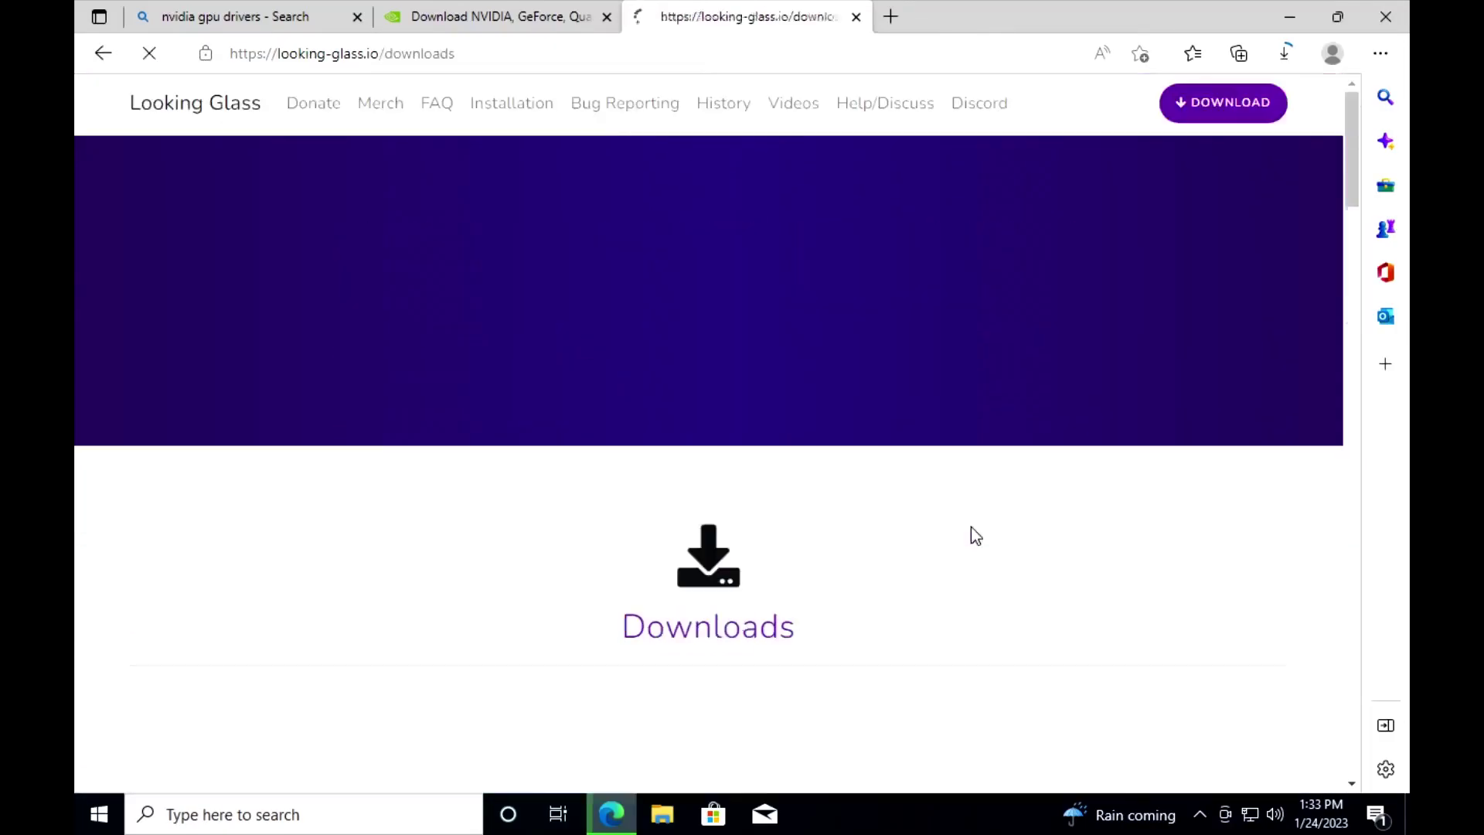
scroll(583, 513, down, 6)
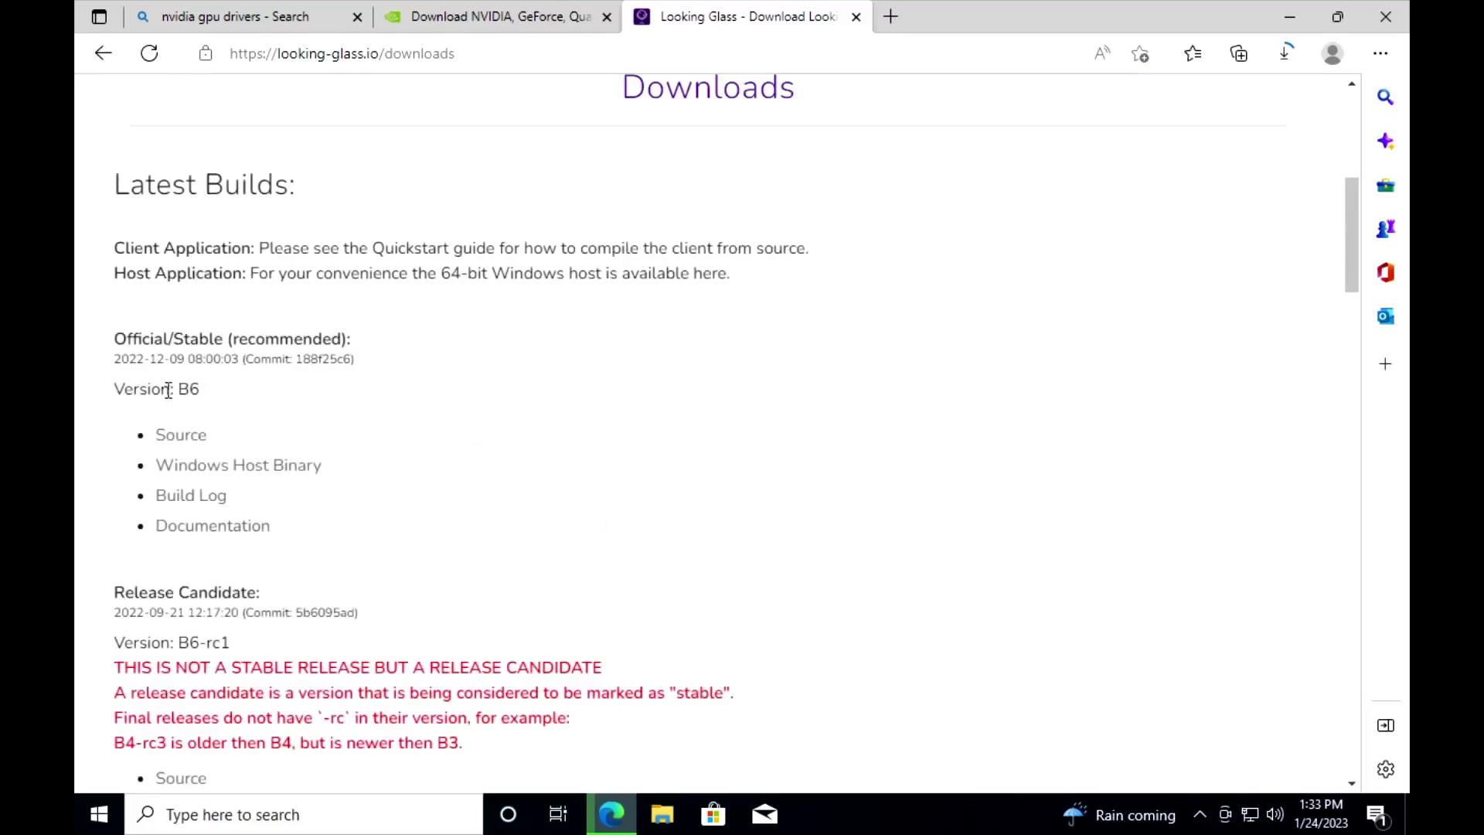
click(238, 470)
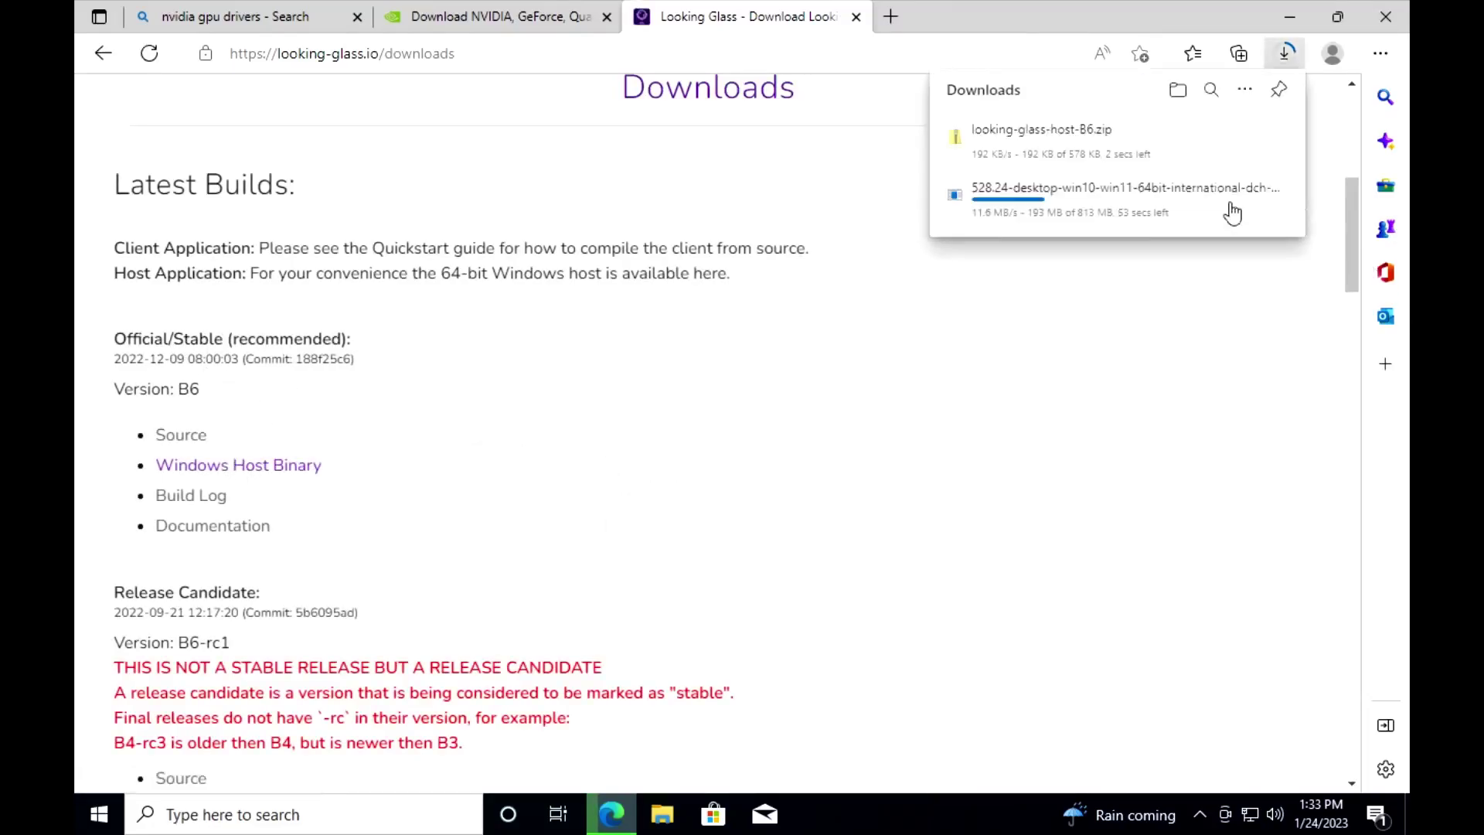
Step: Extract the downloaded Looking Glass B6 host zip in the Downloads folder
click(1063, 131)
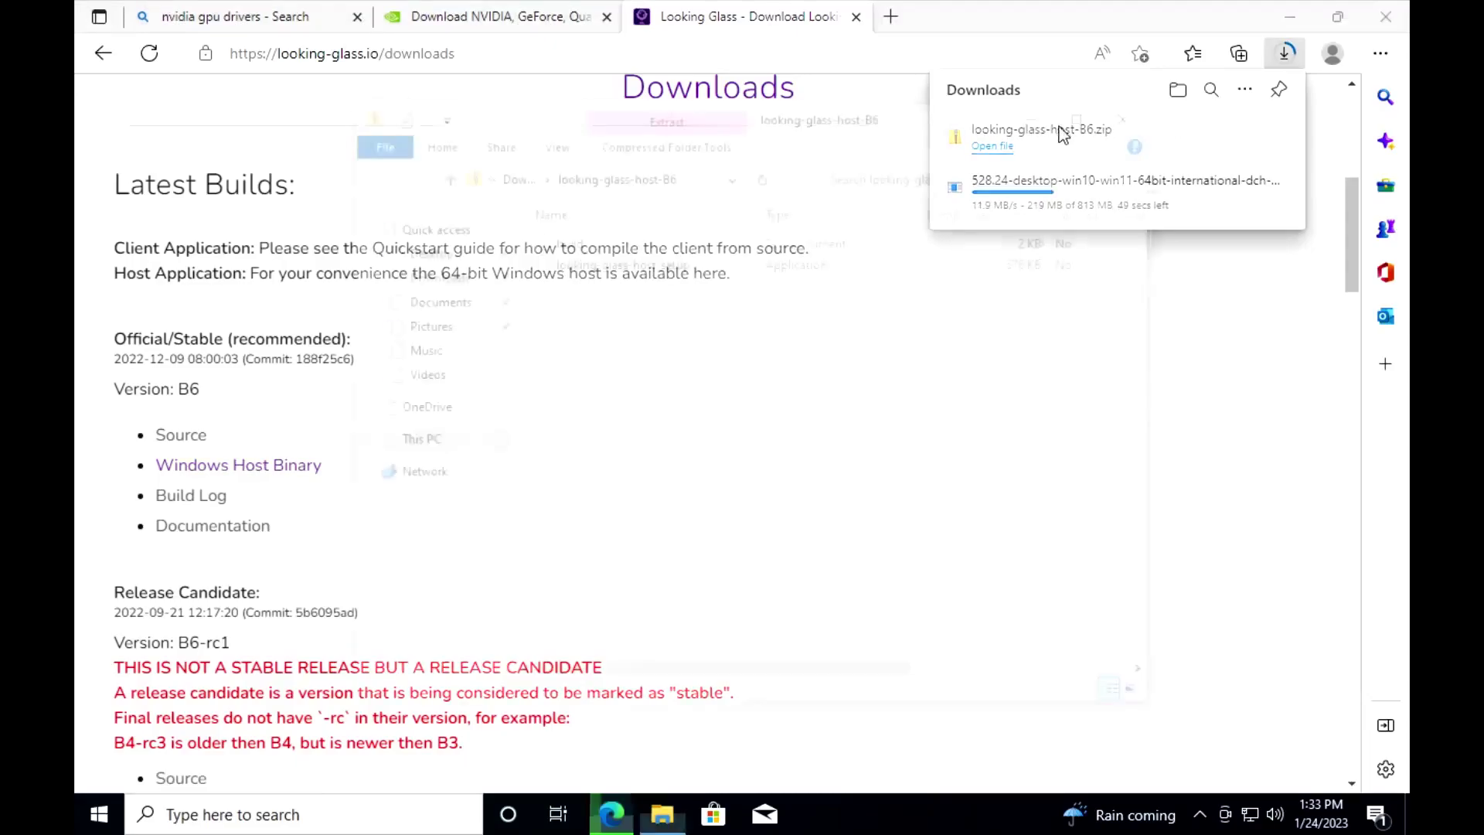
click(533, 178)
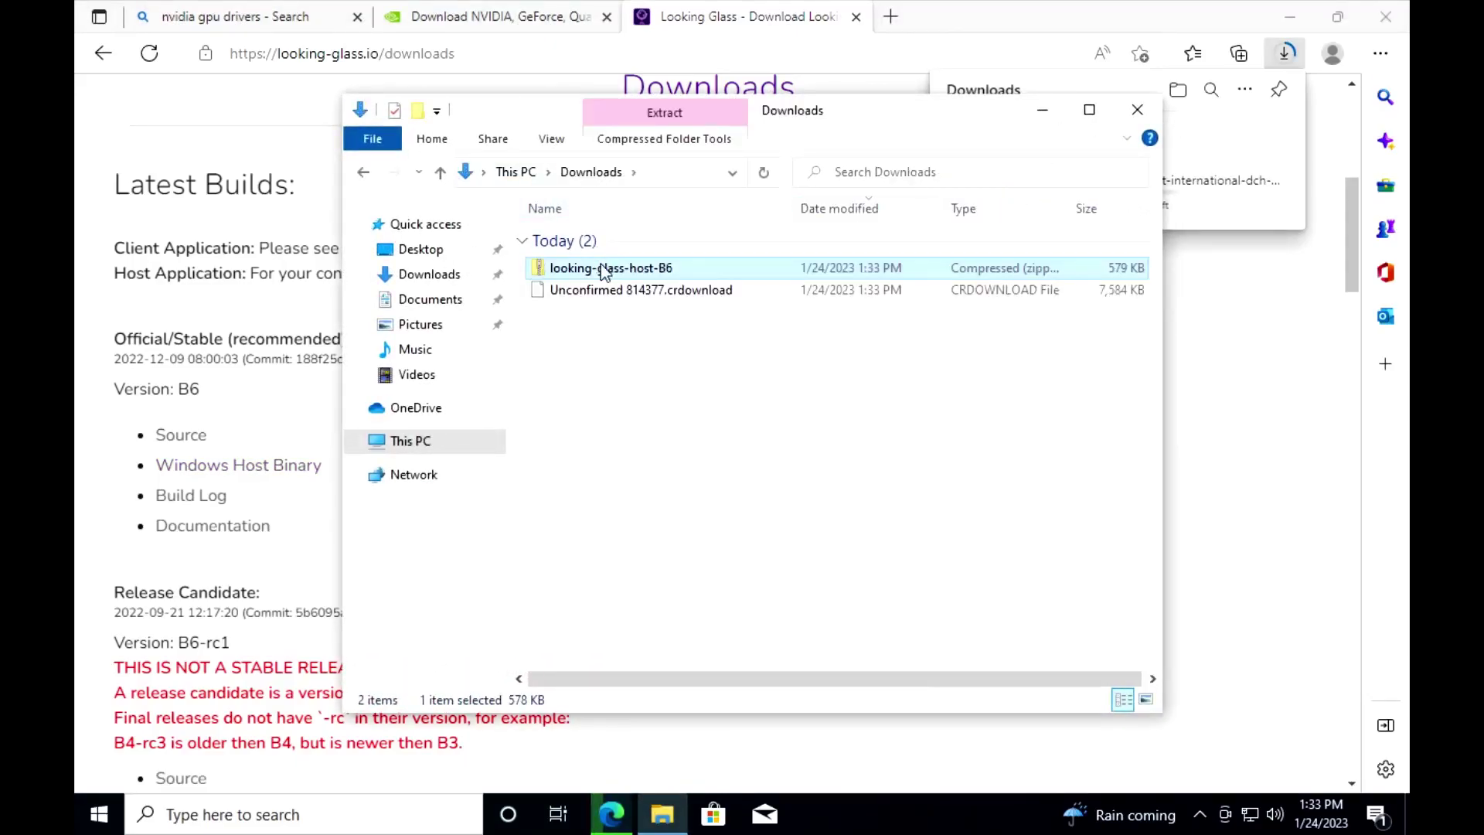
right_click(604, 269)
click(706, 332)
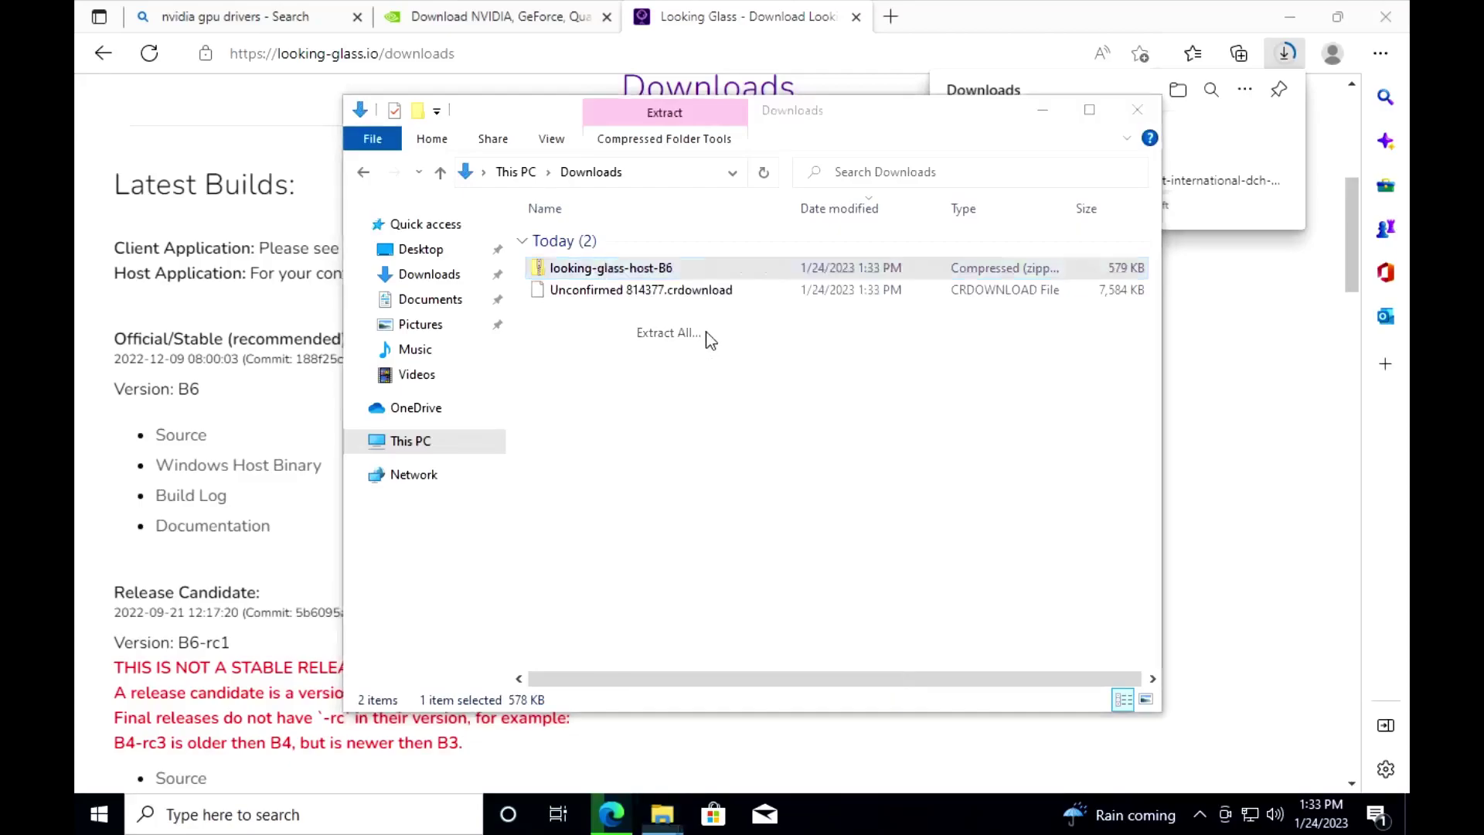
click(935, 610)
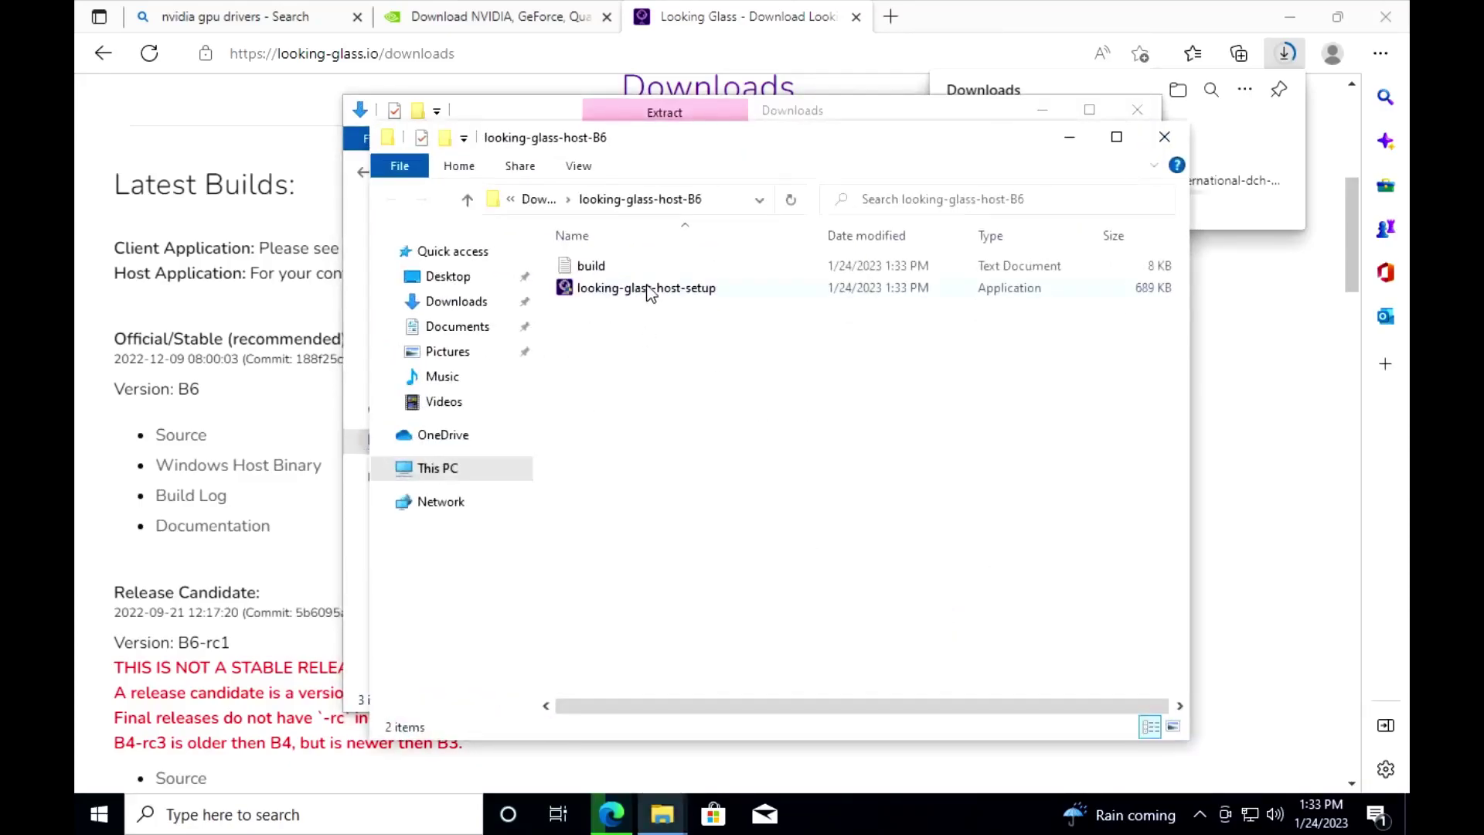
Step: Run looking-glass-host-setup despite the SmartScreen warning and install it with default options
double_click(646, 288)
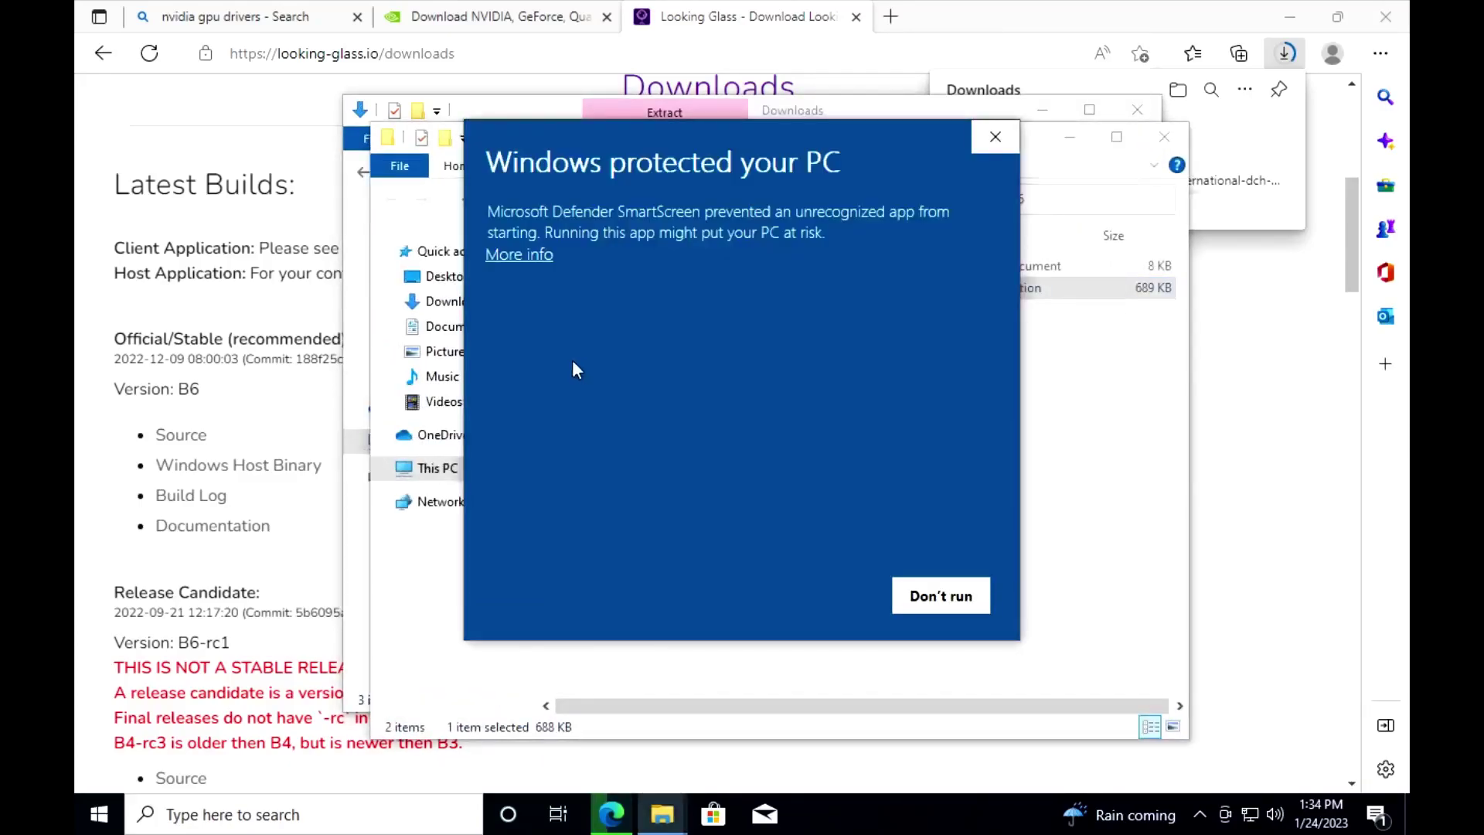
click(525, 253)
click(779, 597)
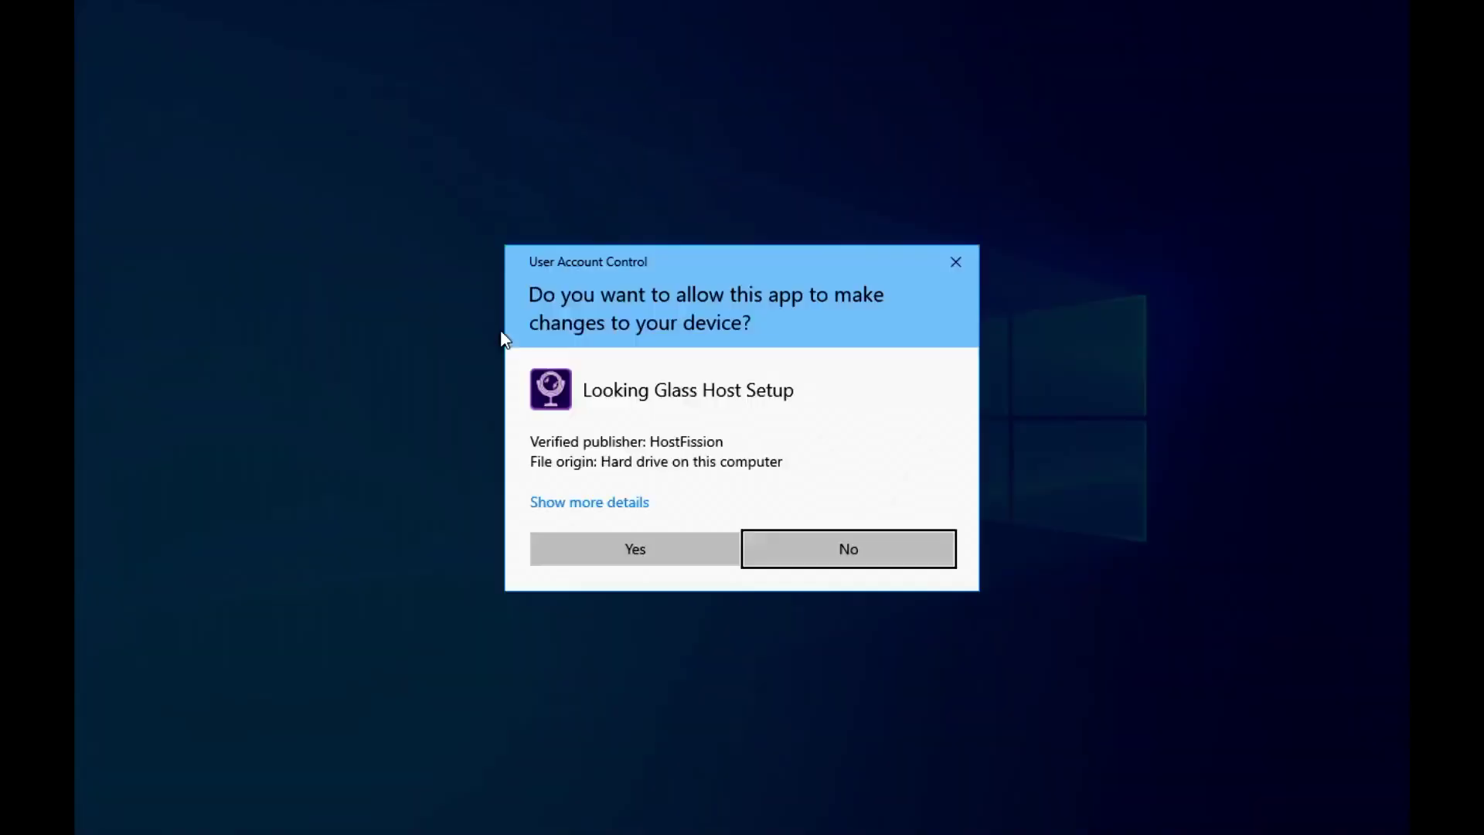
click(686, 557)
click(856, 575)
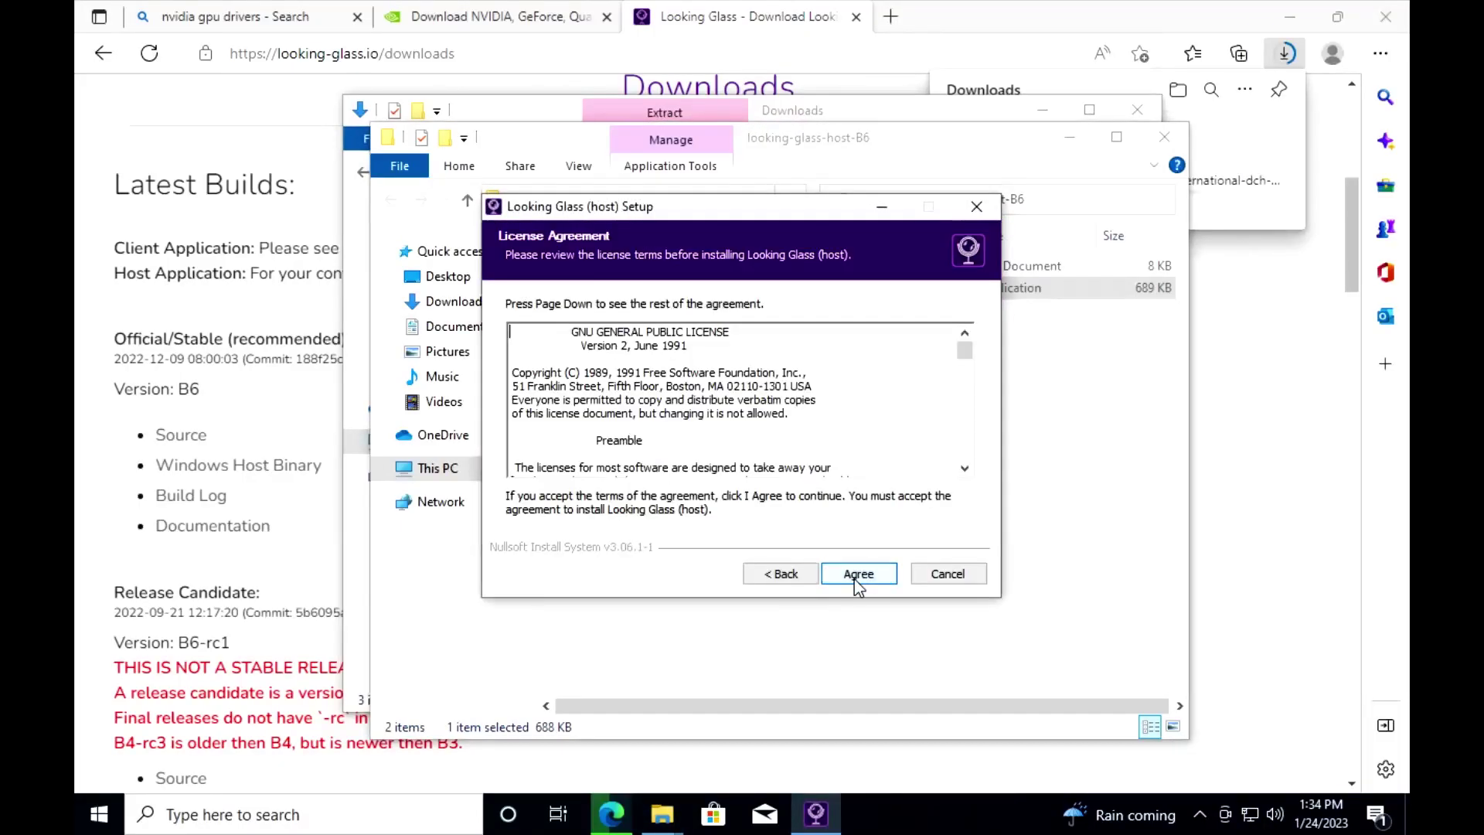
click(856, 575)
click(857, 575)
click(856, 575)
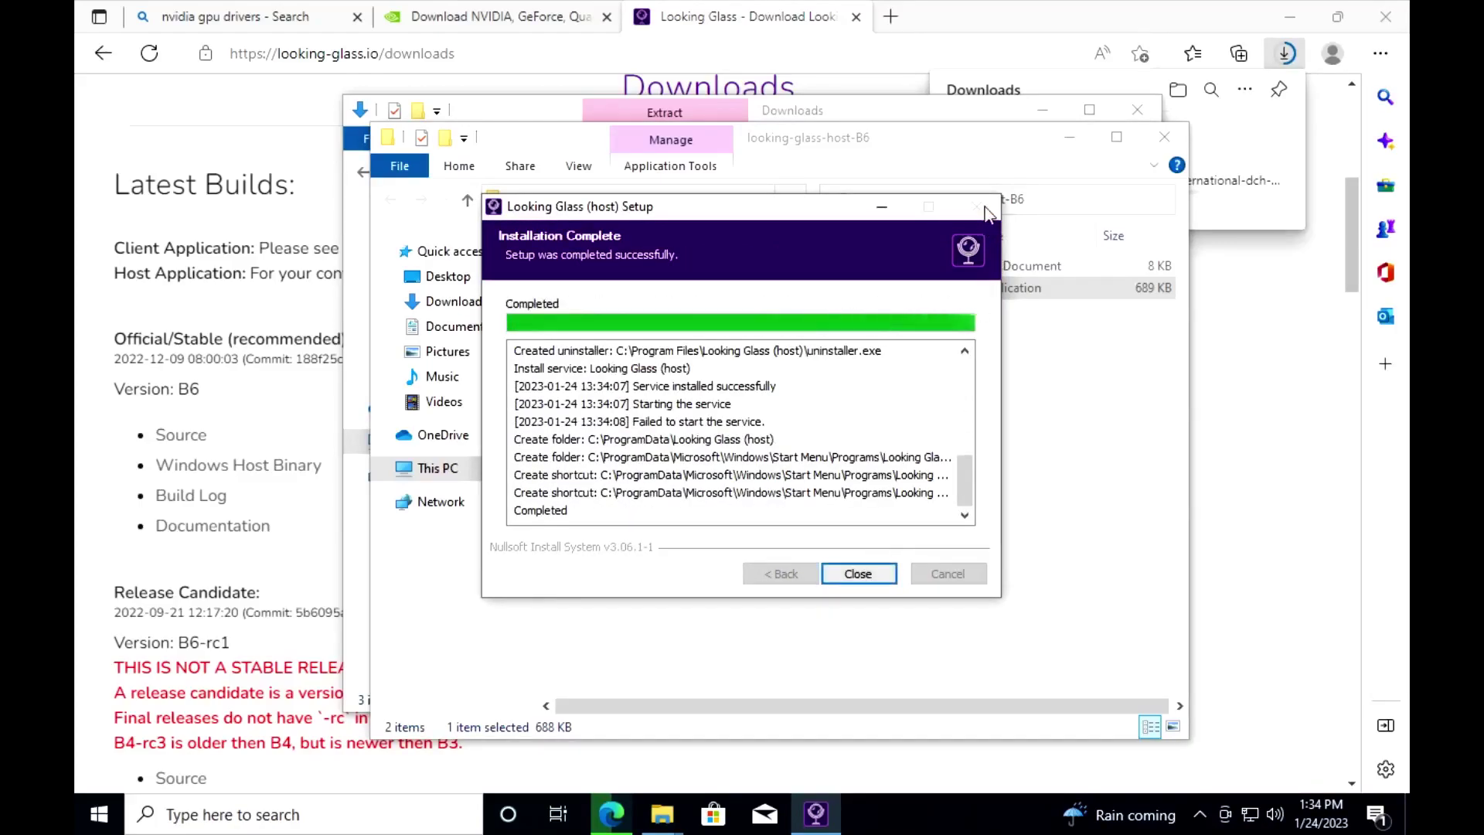
click(893, 571)
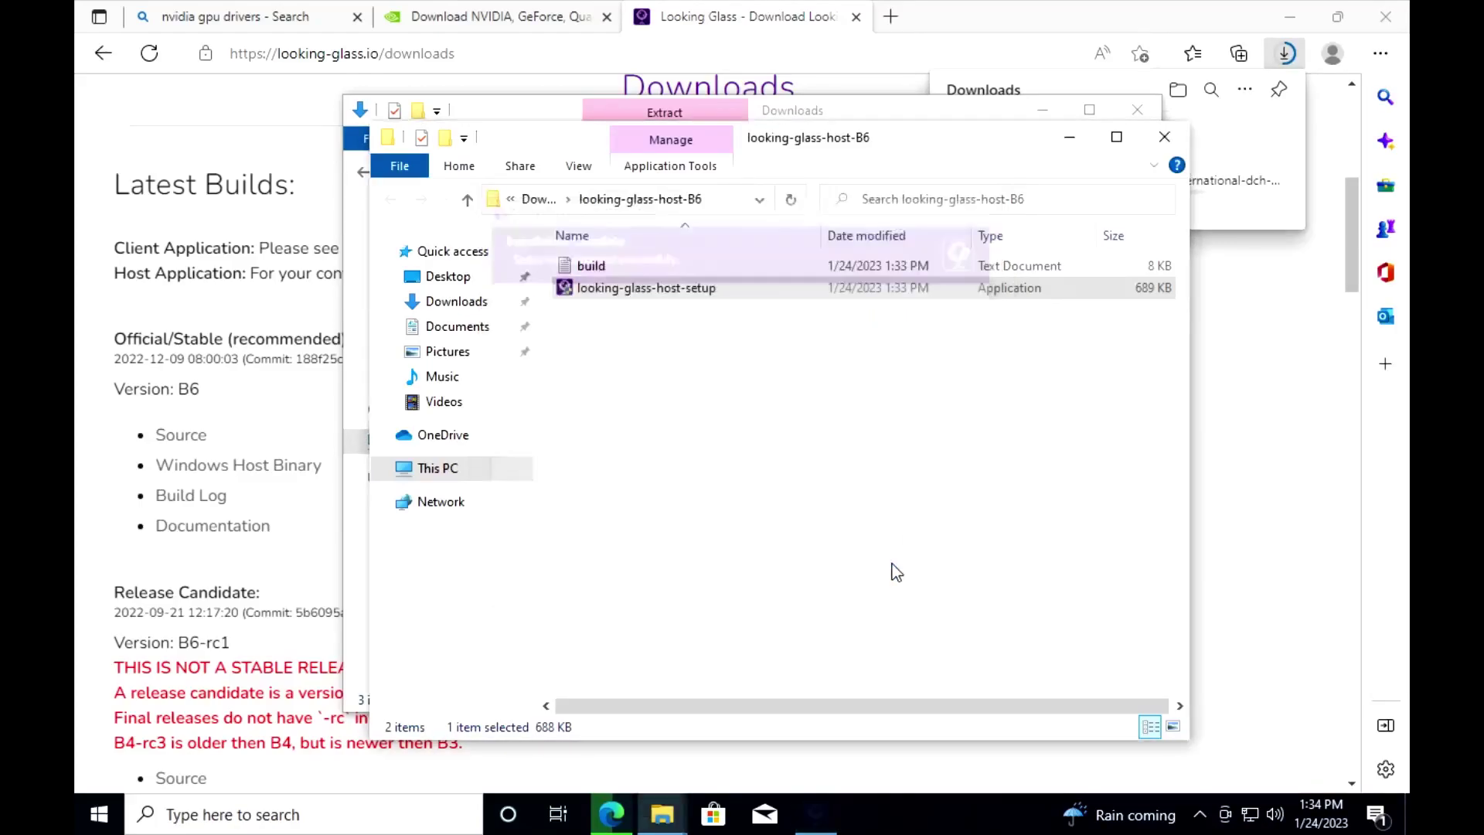
click(1164, 137)
Step: Create a new text document on the desktop named looking-glass-host.ini
drag(979, 119, 892, 254)
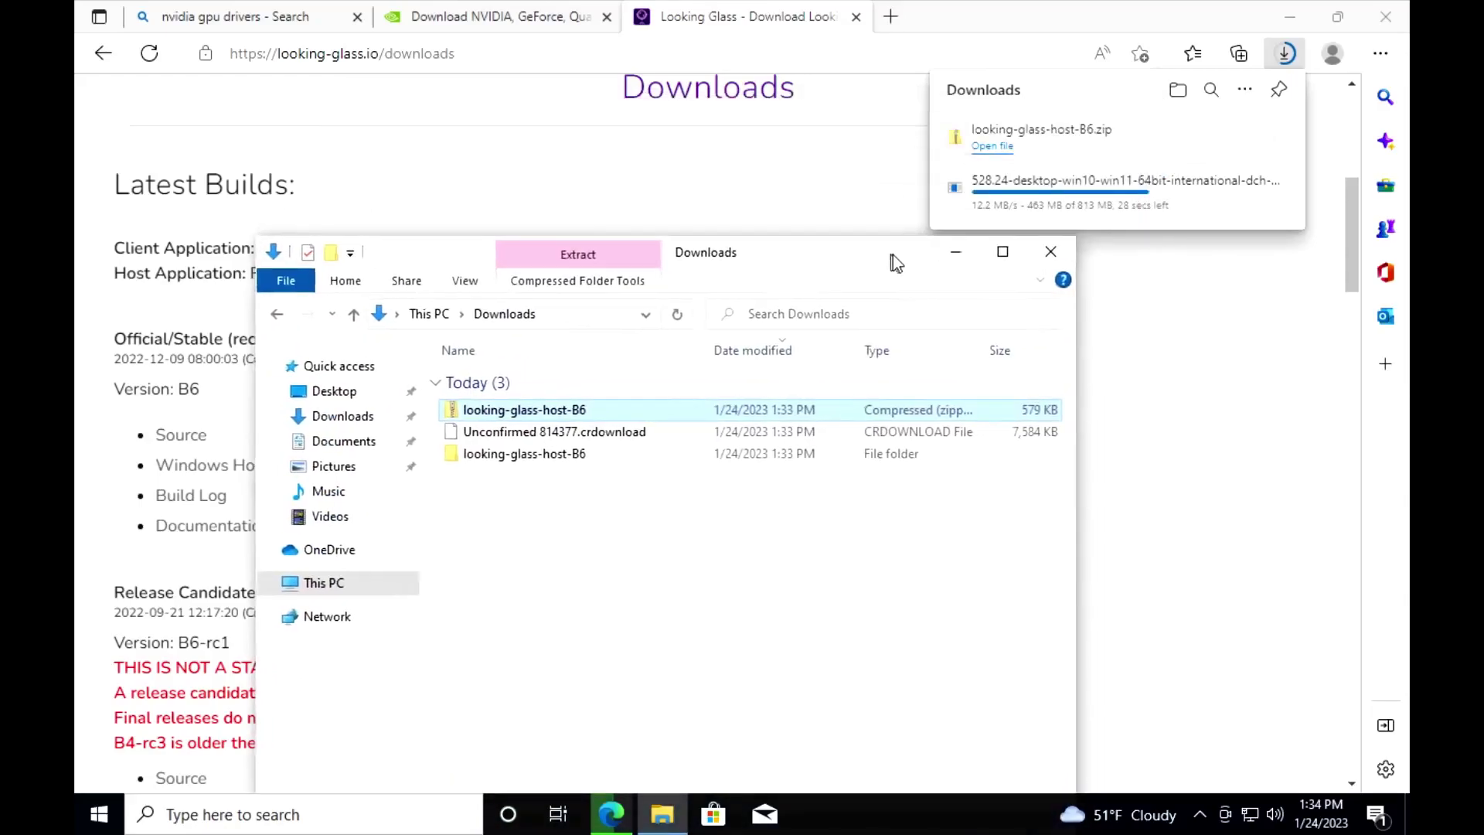
click(1296, 7)
right_click(325, 129)
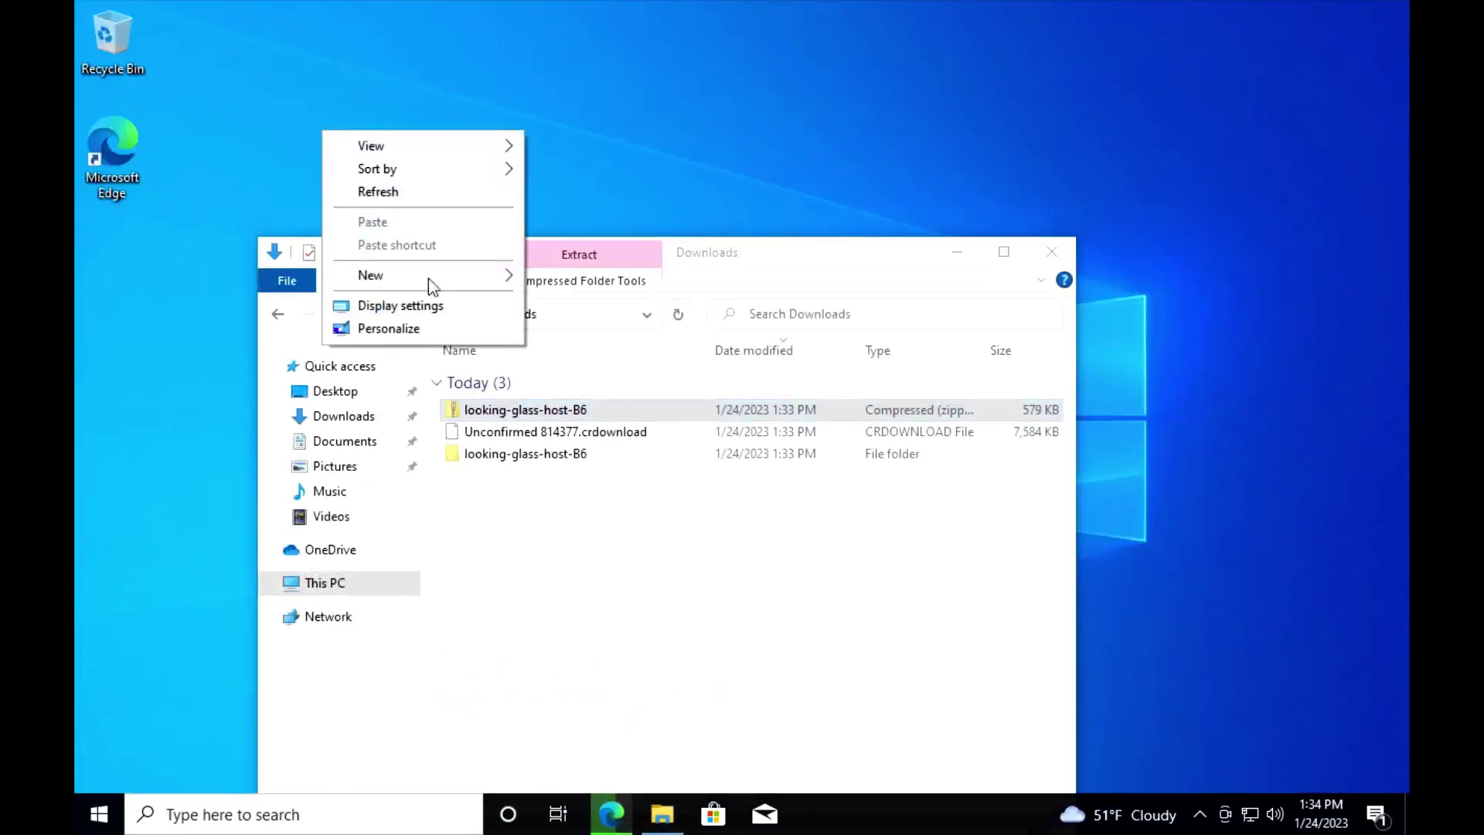
mouse_move(433, 278)
click(596, 377)
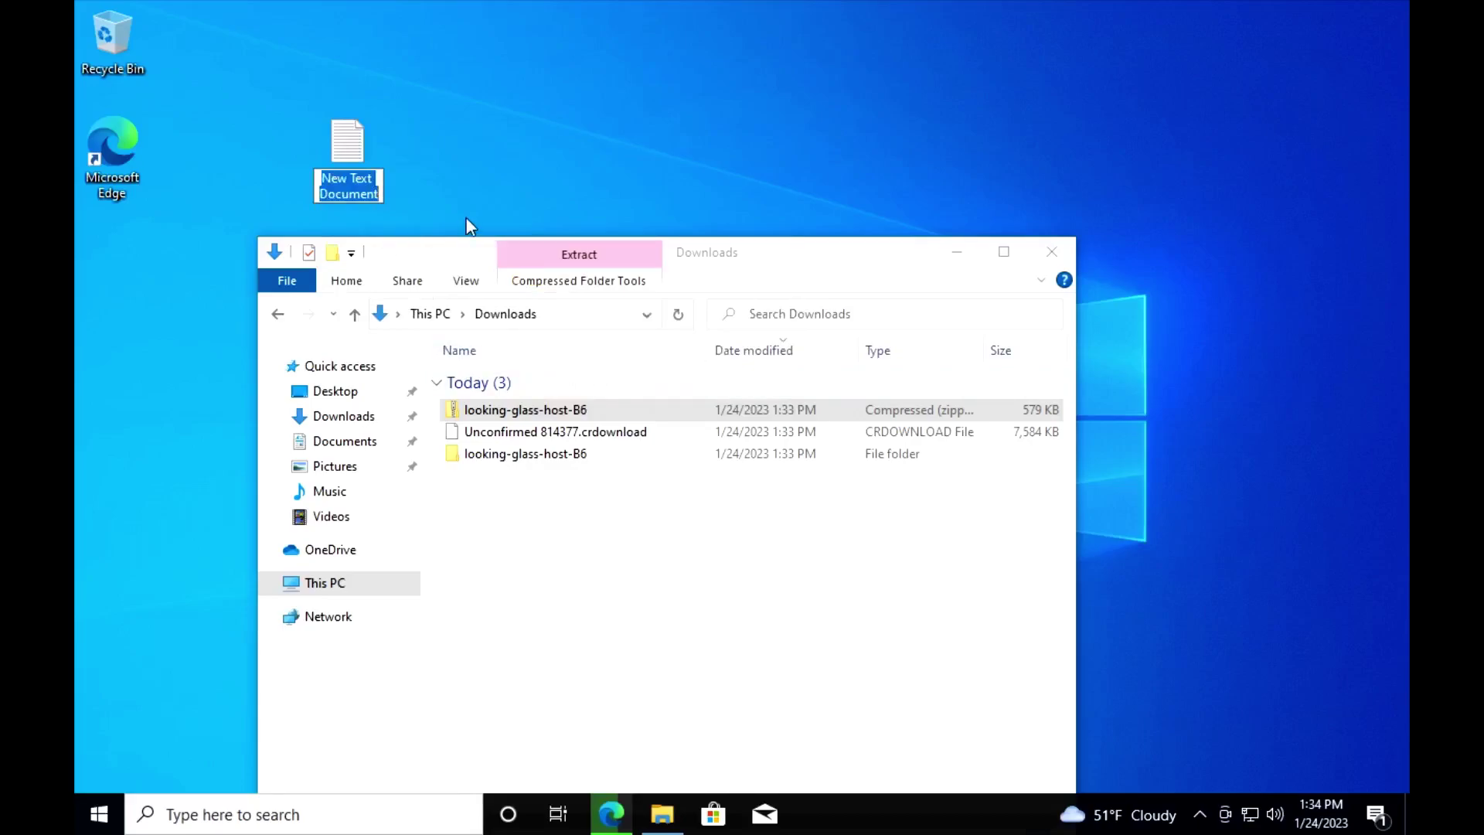
text(kiijubg0gkass0gis)
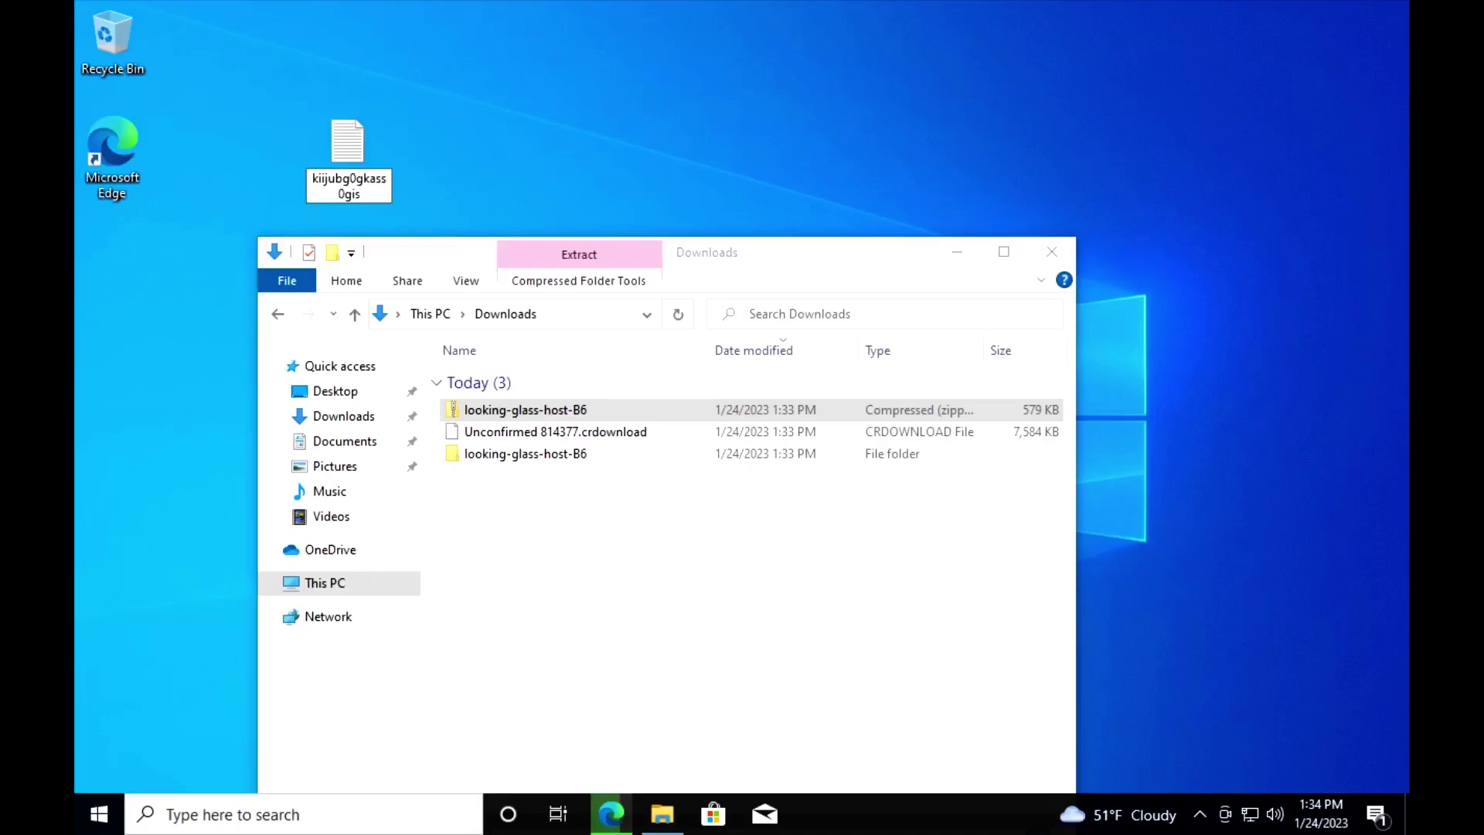
key(ctrl+a)
text(lookiun)
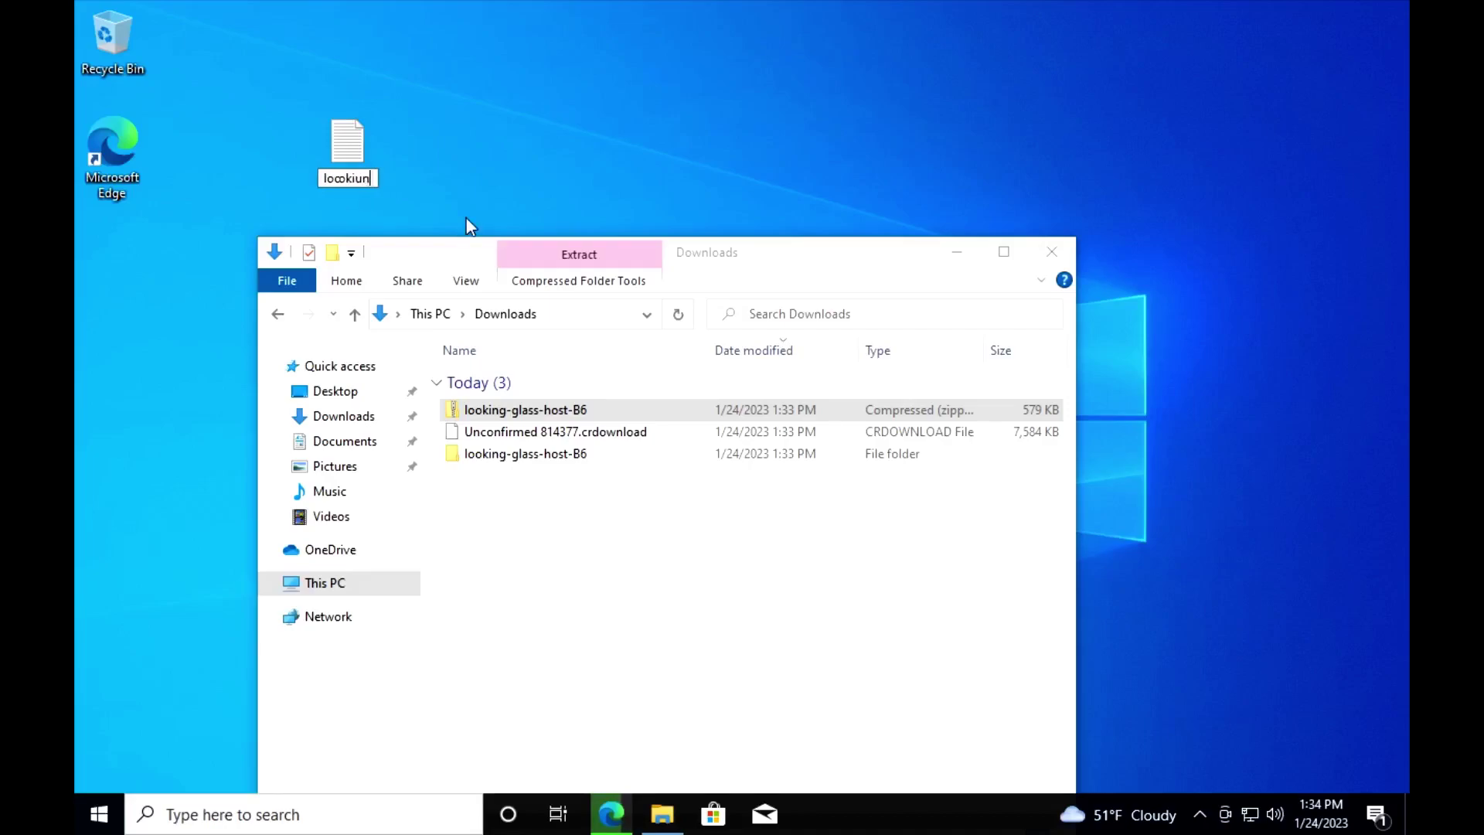
key(BackSpace)
key(BackSpace)
text(ng-glass-)
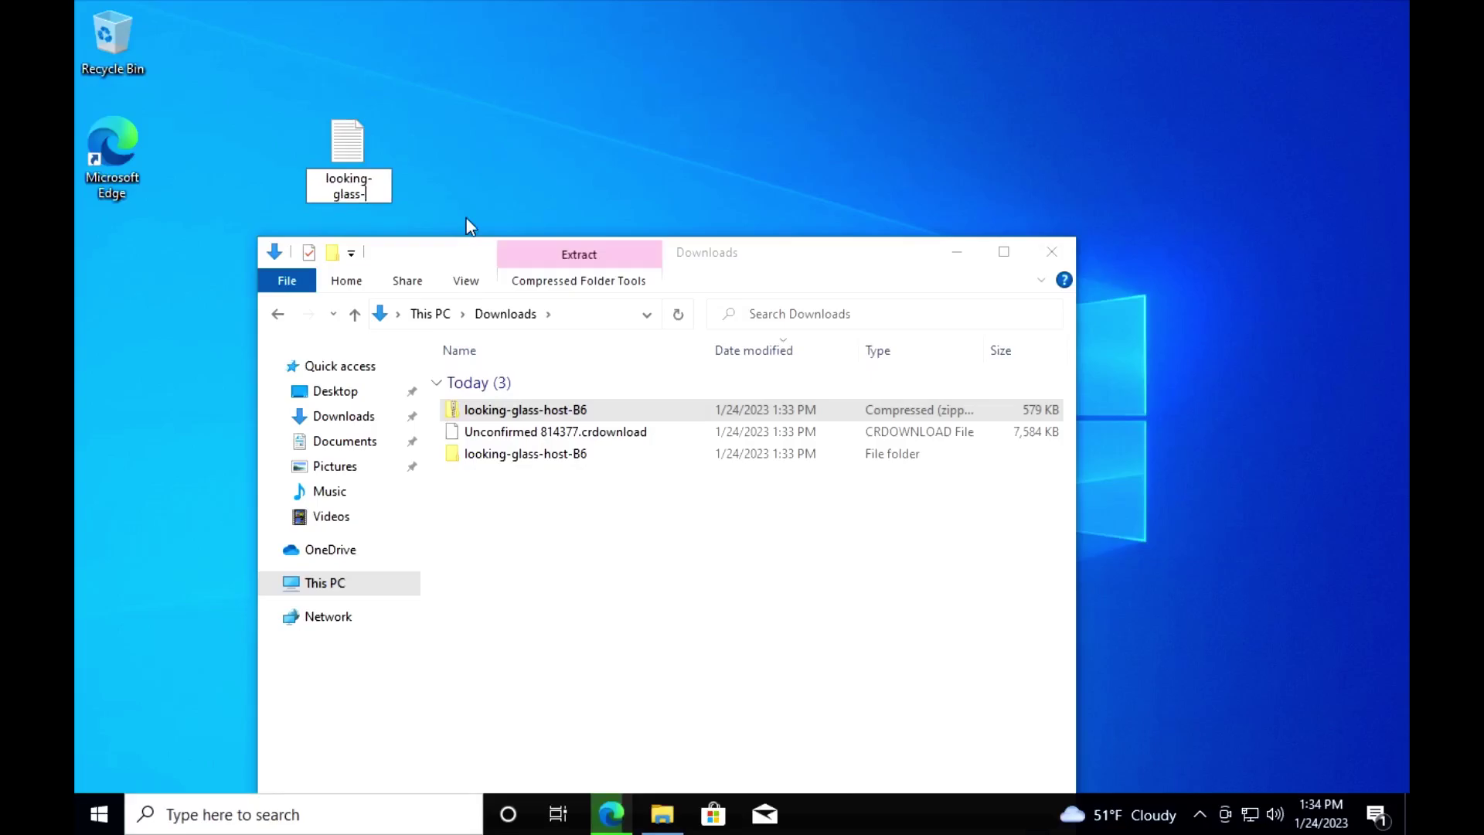
text(host.ini)
key(Return)
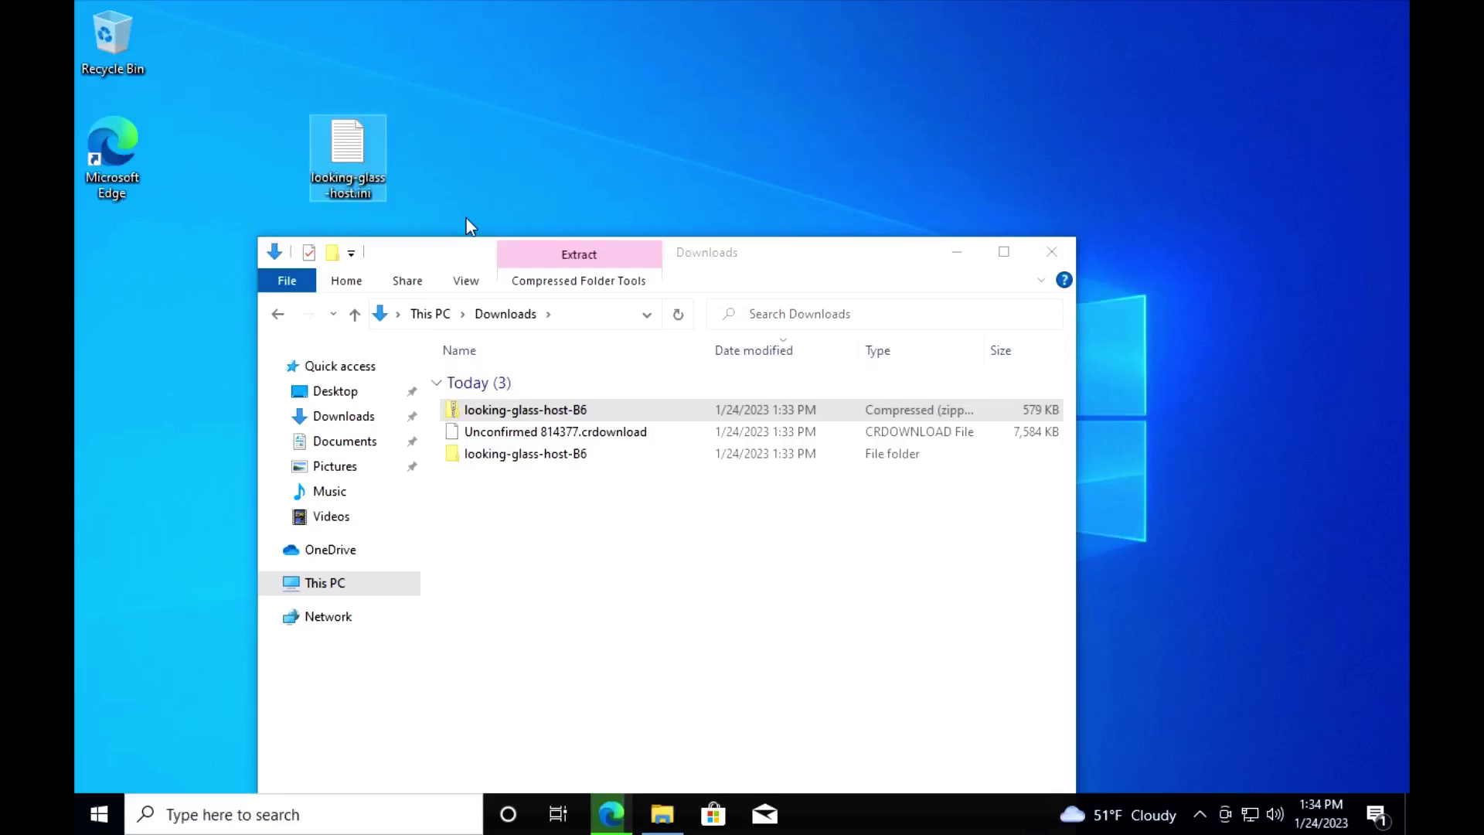
Step: Write [app] and capture=NVFBC into the file, save it, and close Notepad
double_click(353, 148)
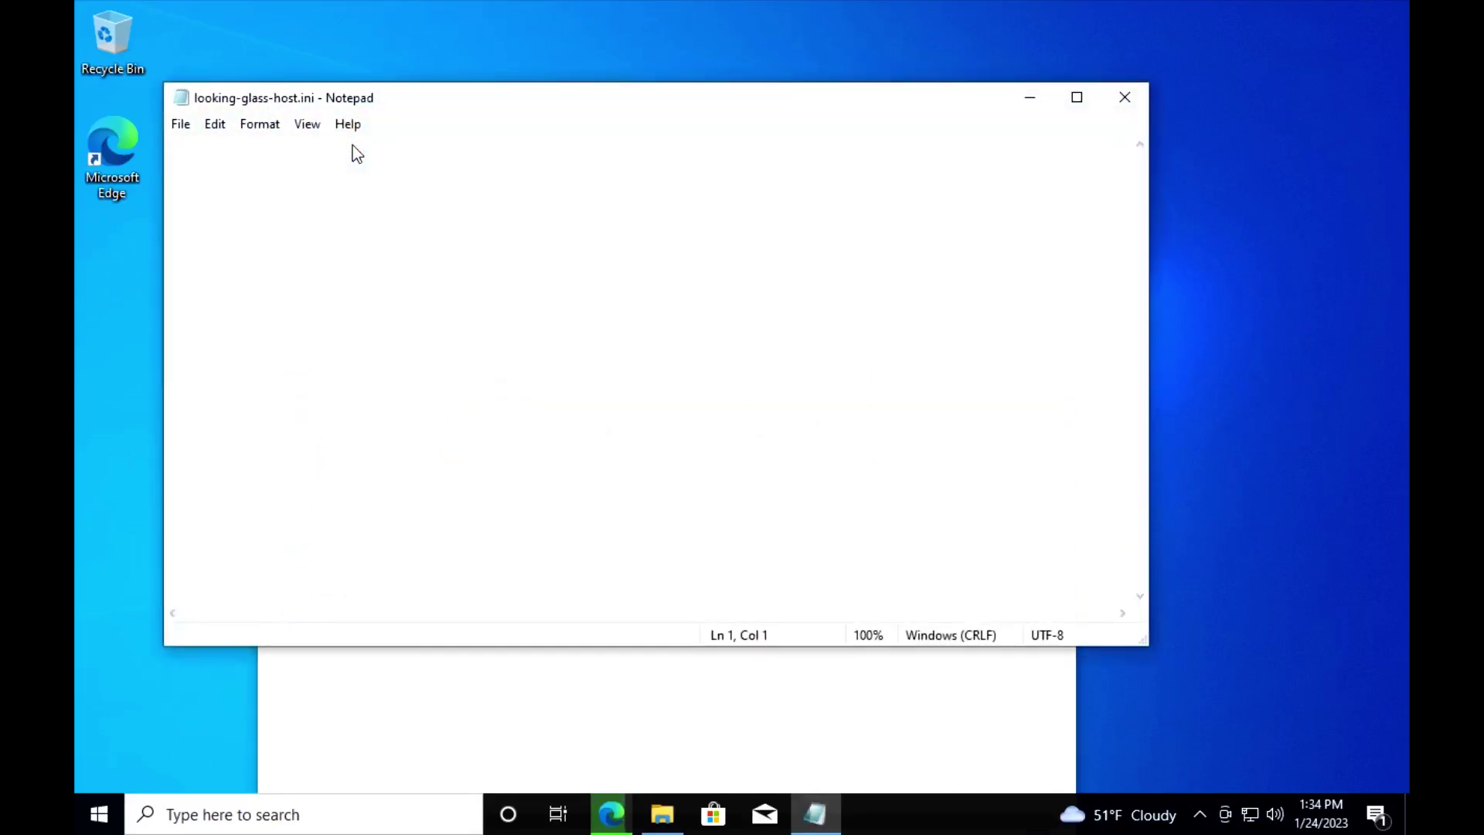
text([)
key(BackSpace)
text([app])
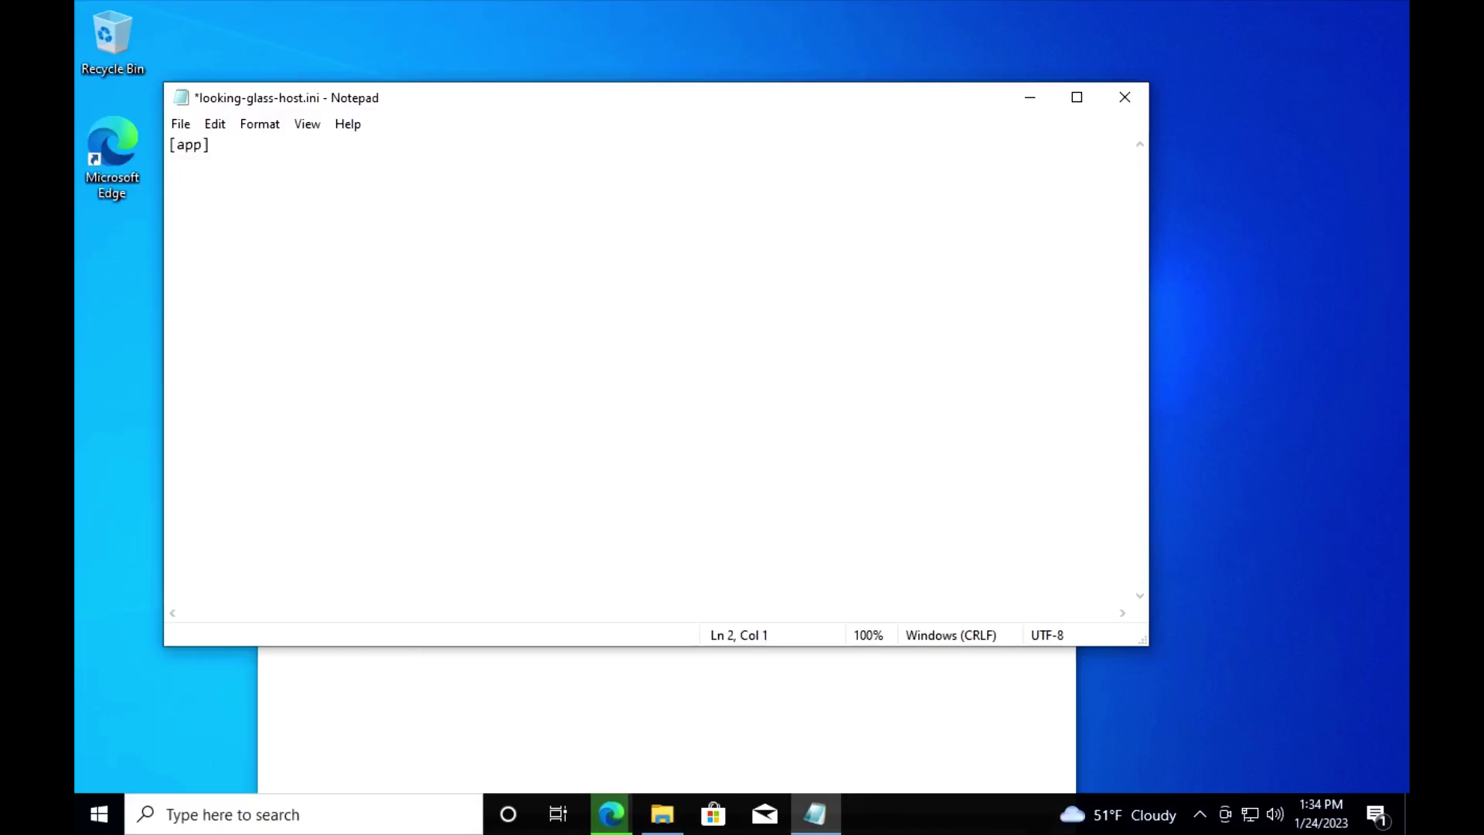
text(capture=NVFBC)
key(ctrl+s)
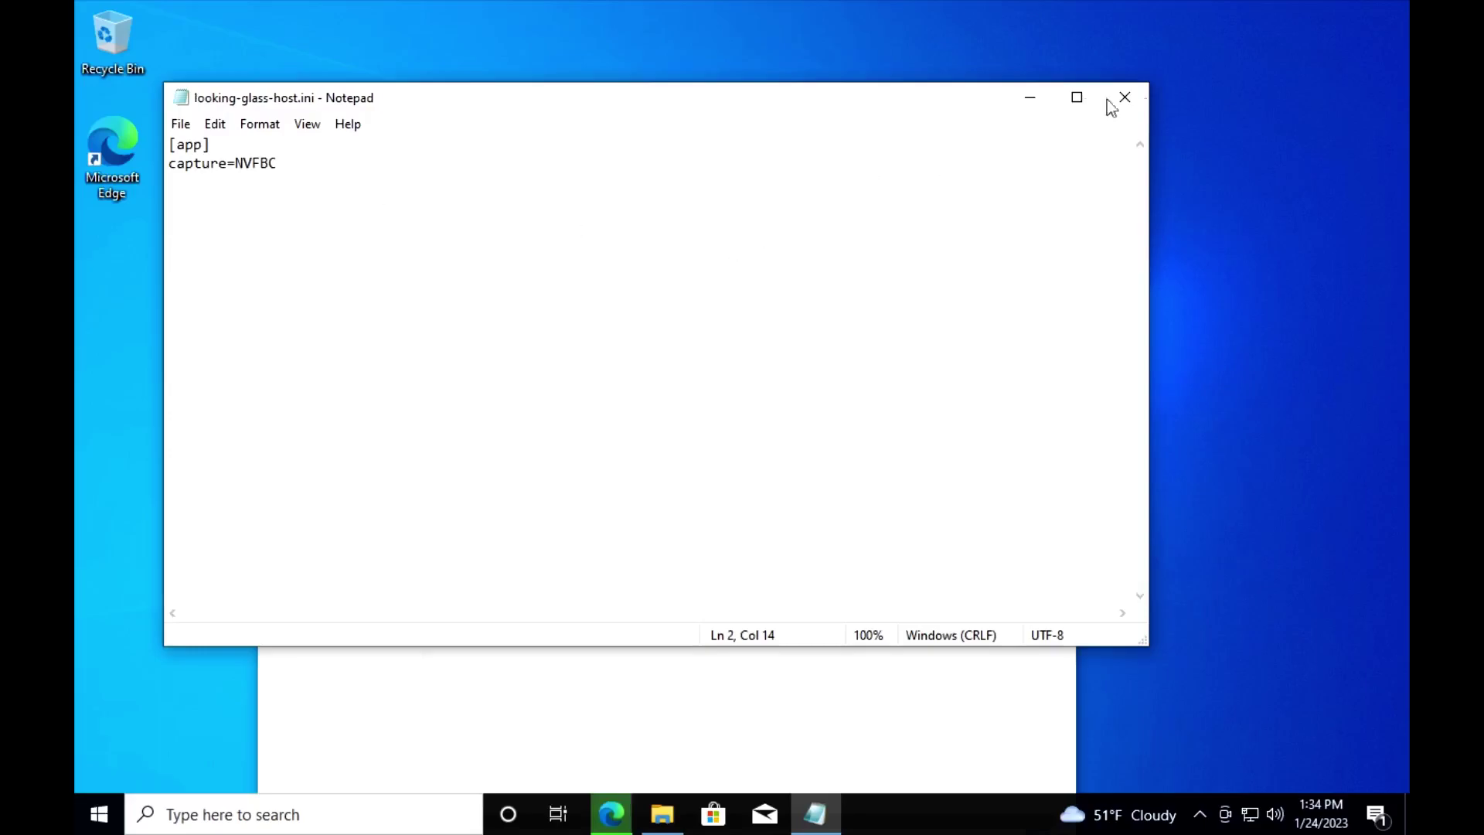
click(1125, 98)
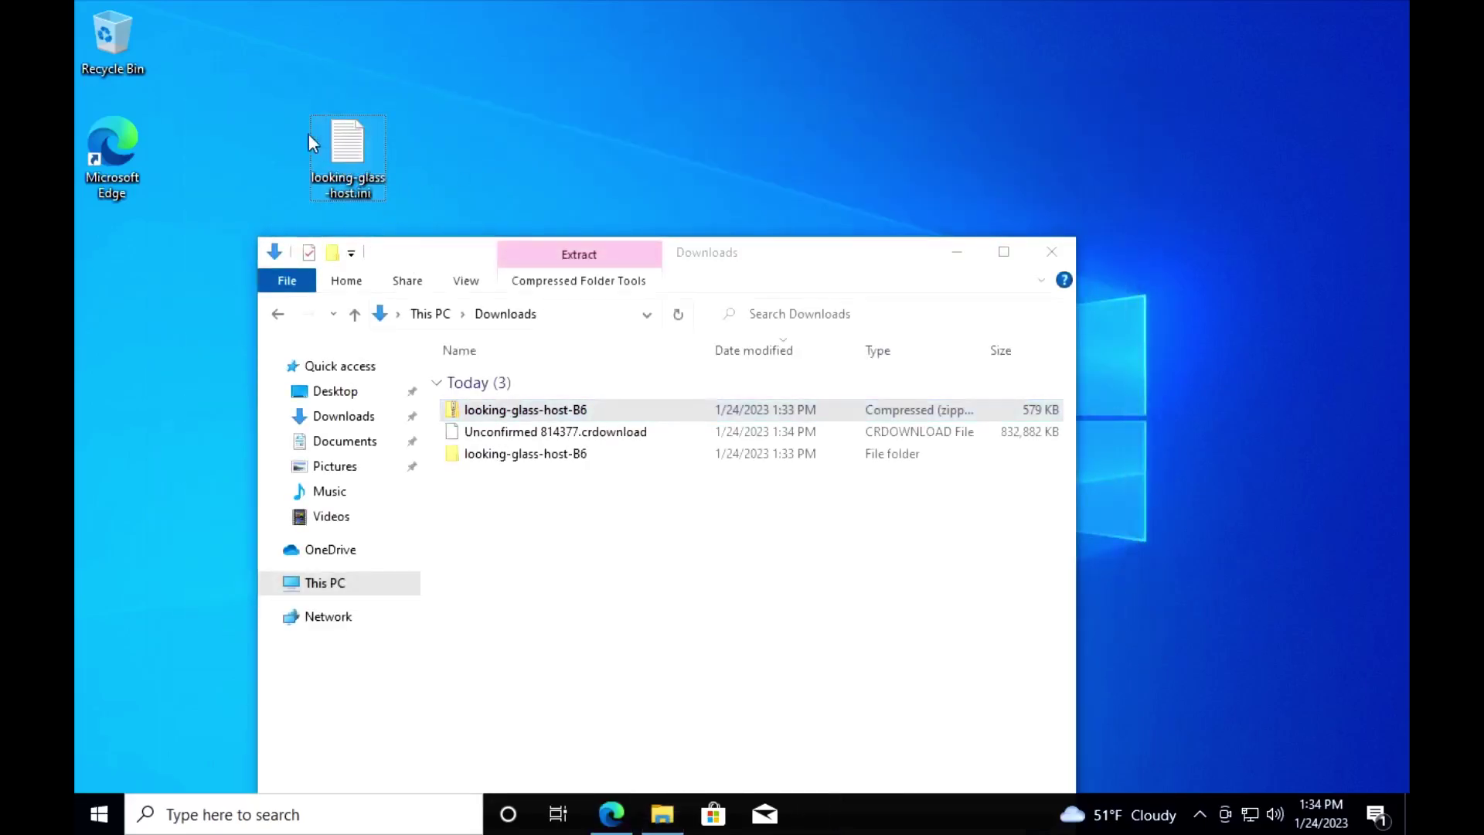
Step: Move looking-glass-host.ini into C:\Program Files\Looking Glass (host) with administrator permission
click(321, 143)
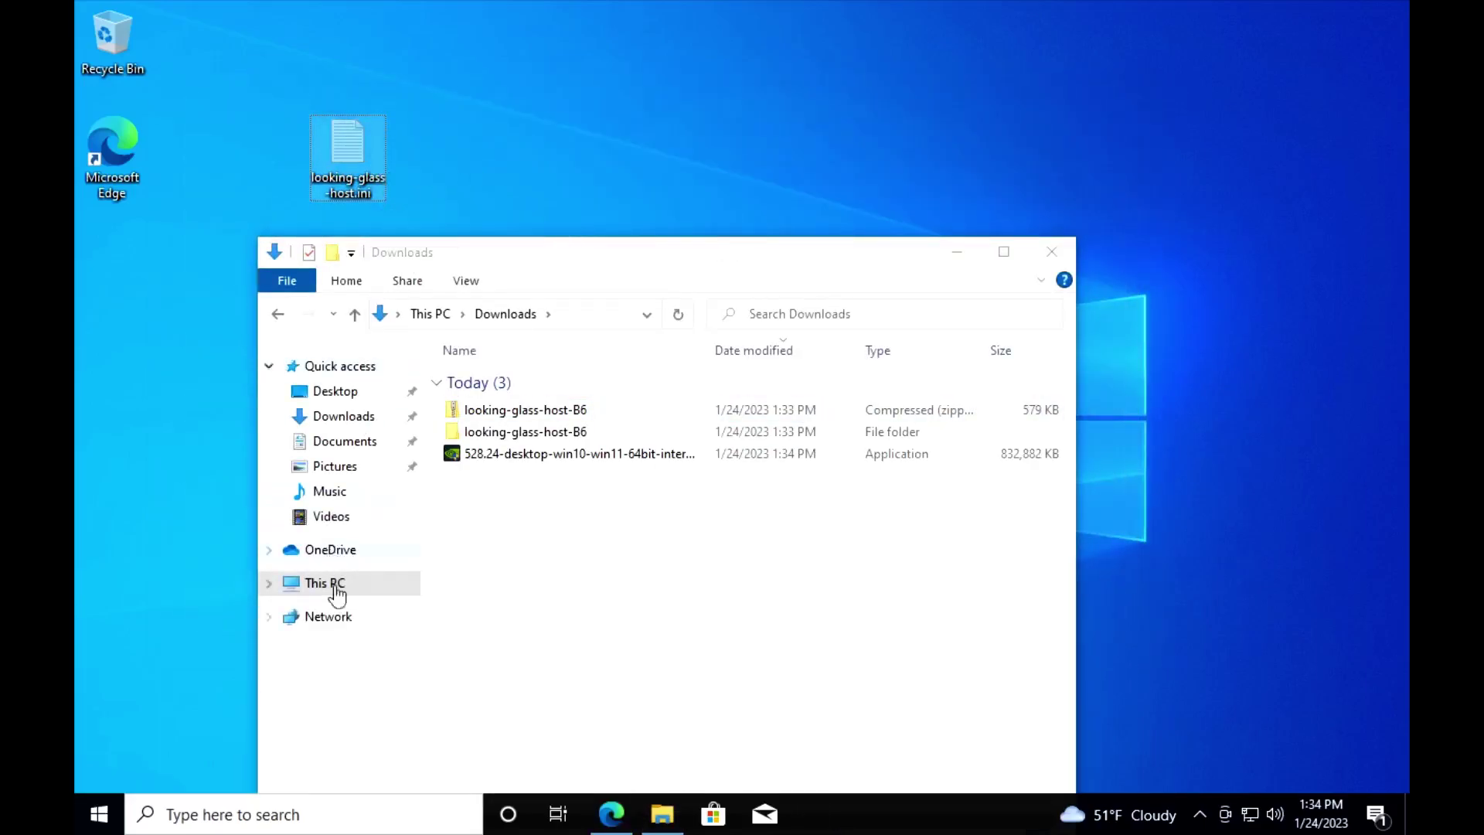
click(272, 582)
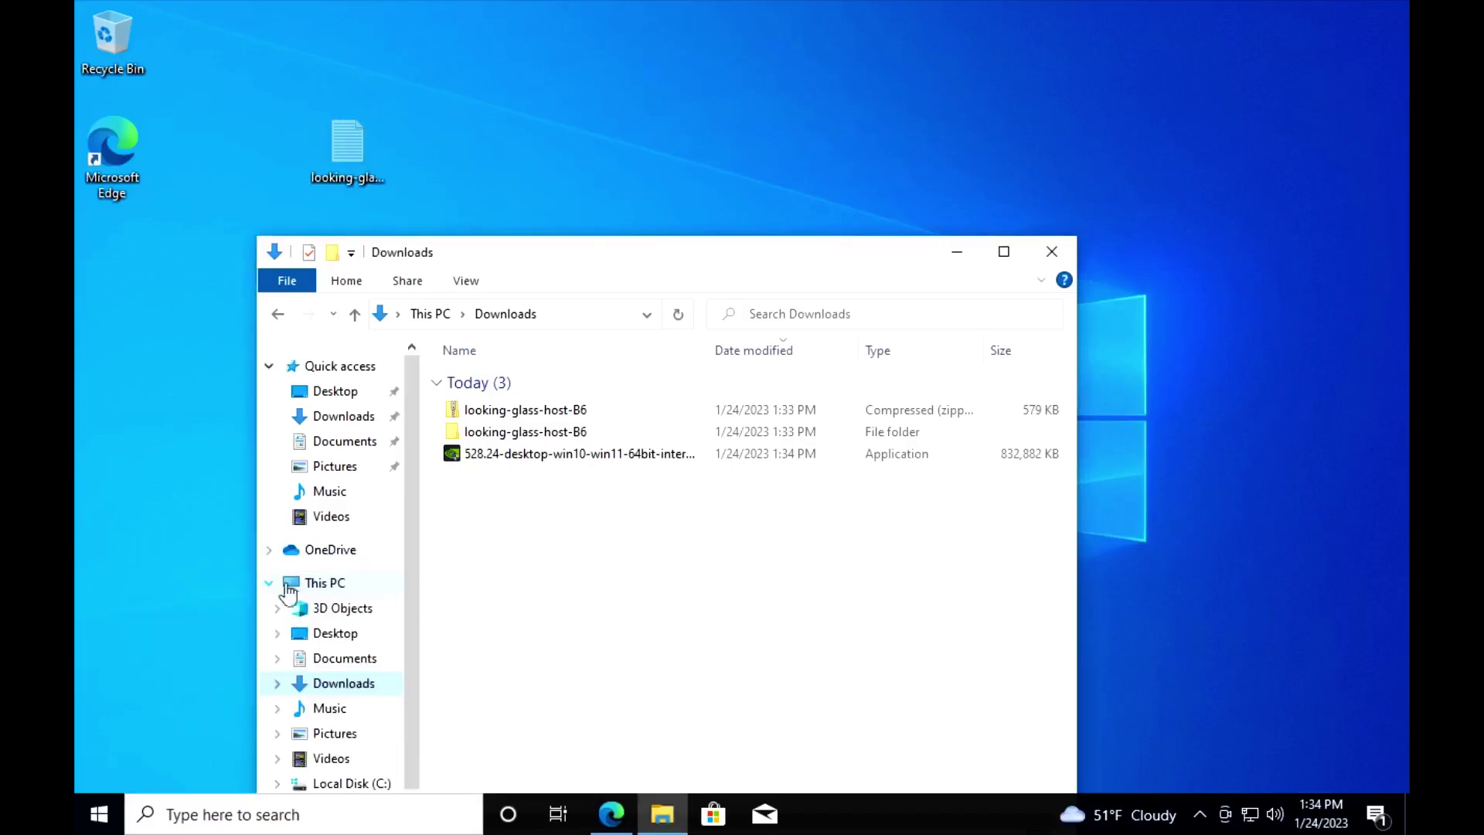
click(344, 782)
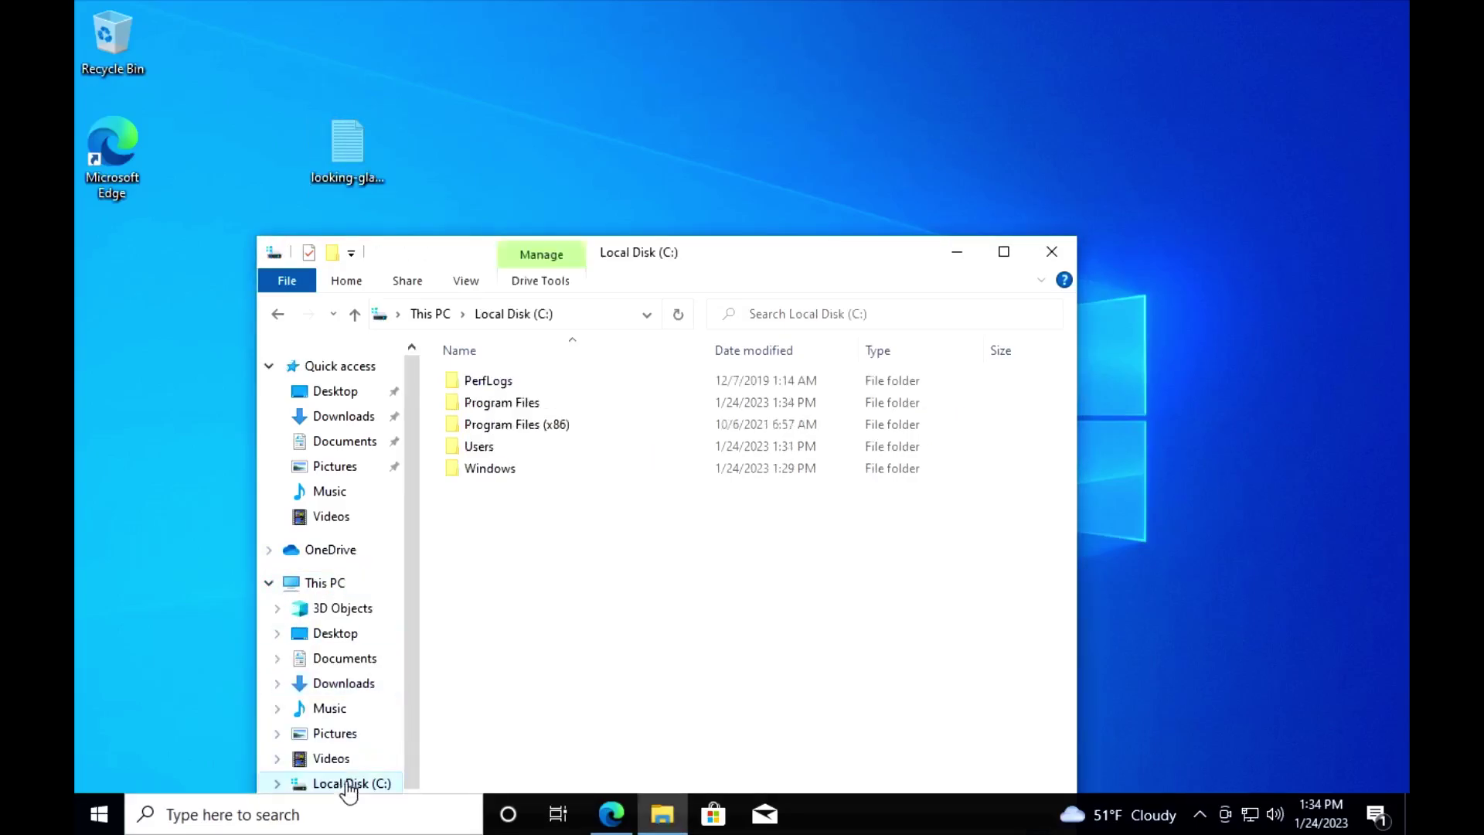
double_click(516, 401)
double_click(537, 425)
key(ctrl+v)
click(402, 268)
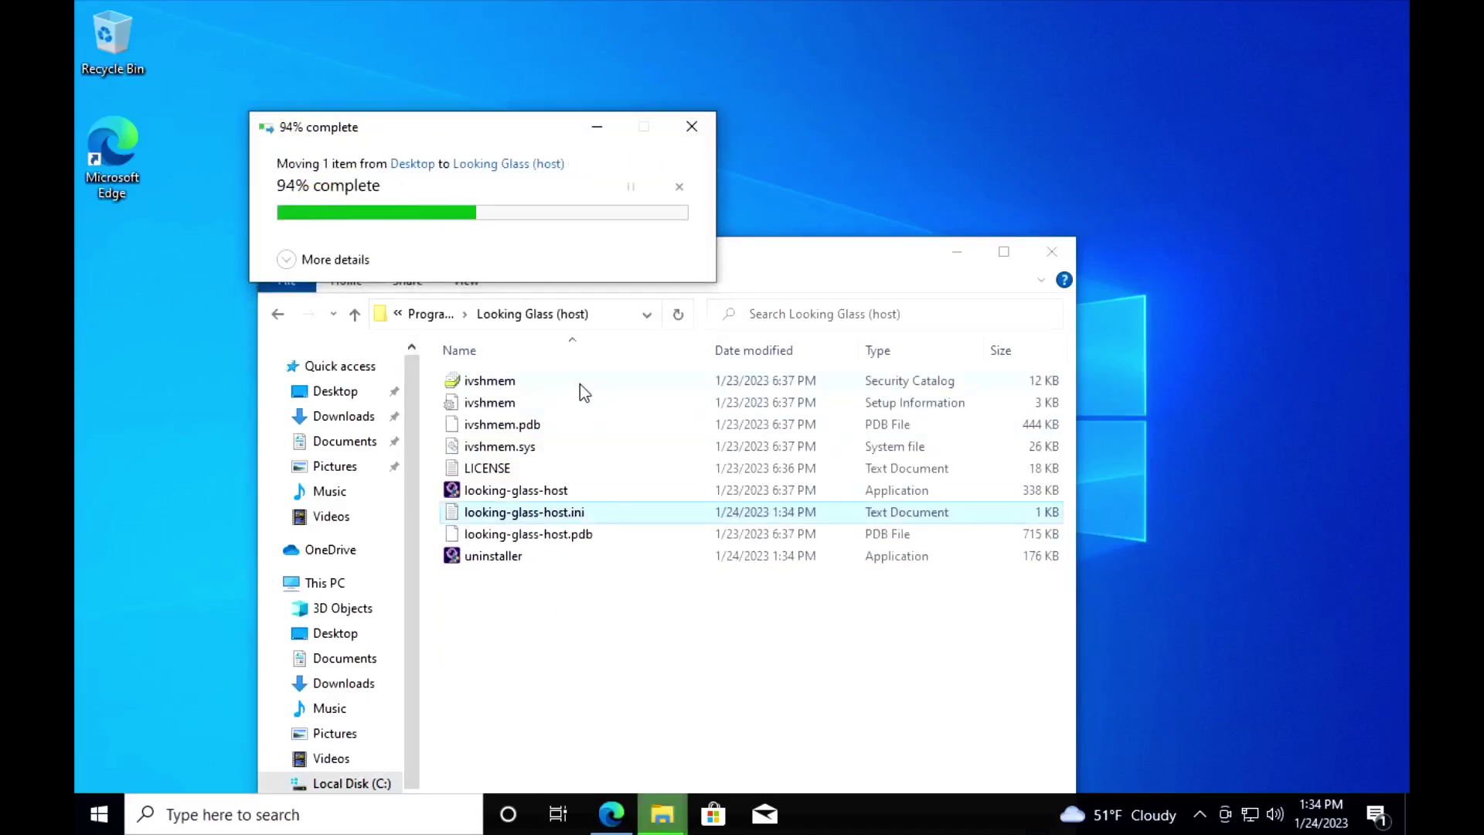
Step: Go back to Local Disk (C:) and open the Downloads folder
click(277, 314)
click(277, 314)
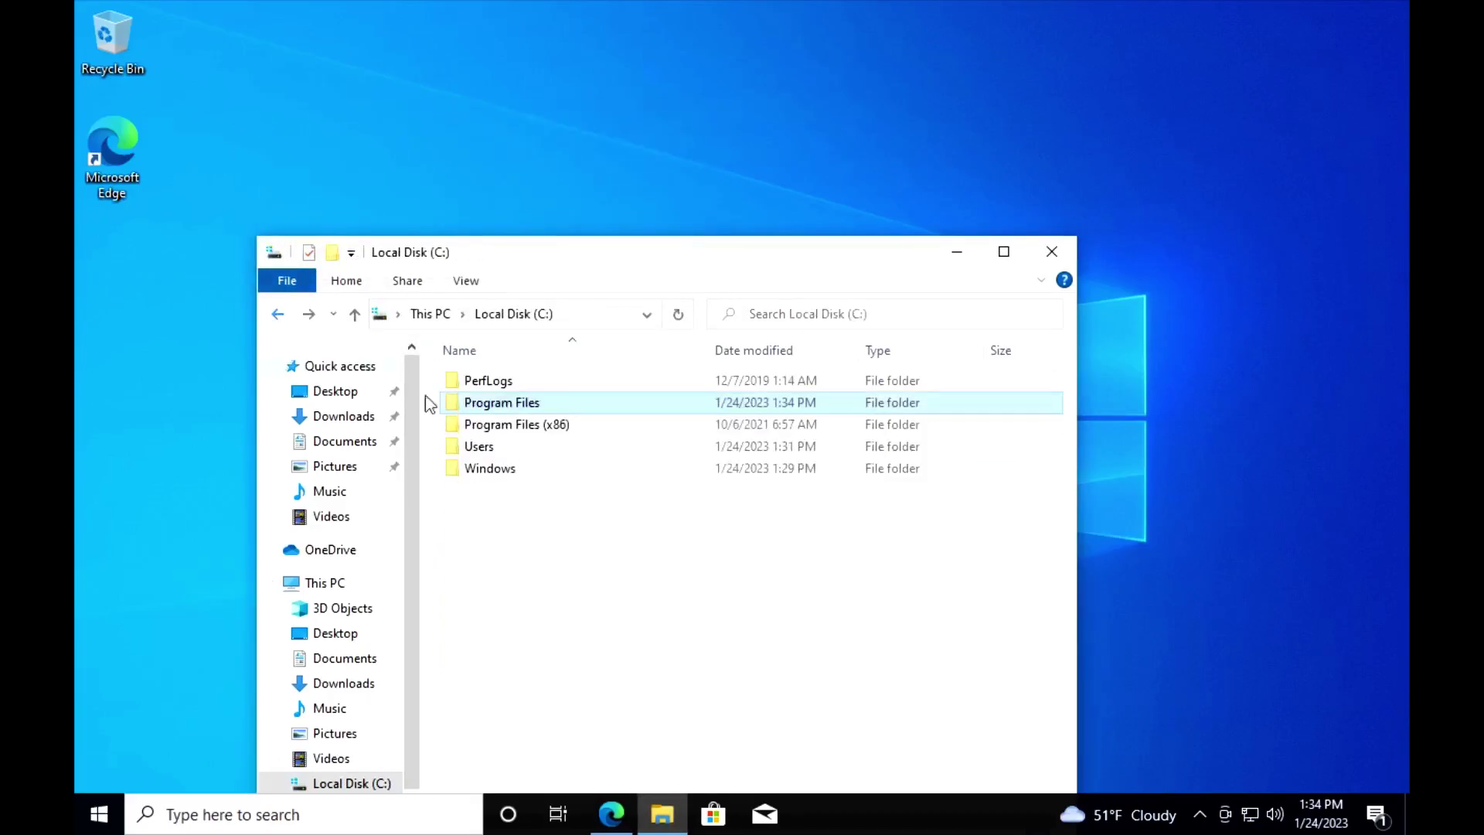
click(348, 416)
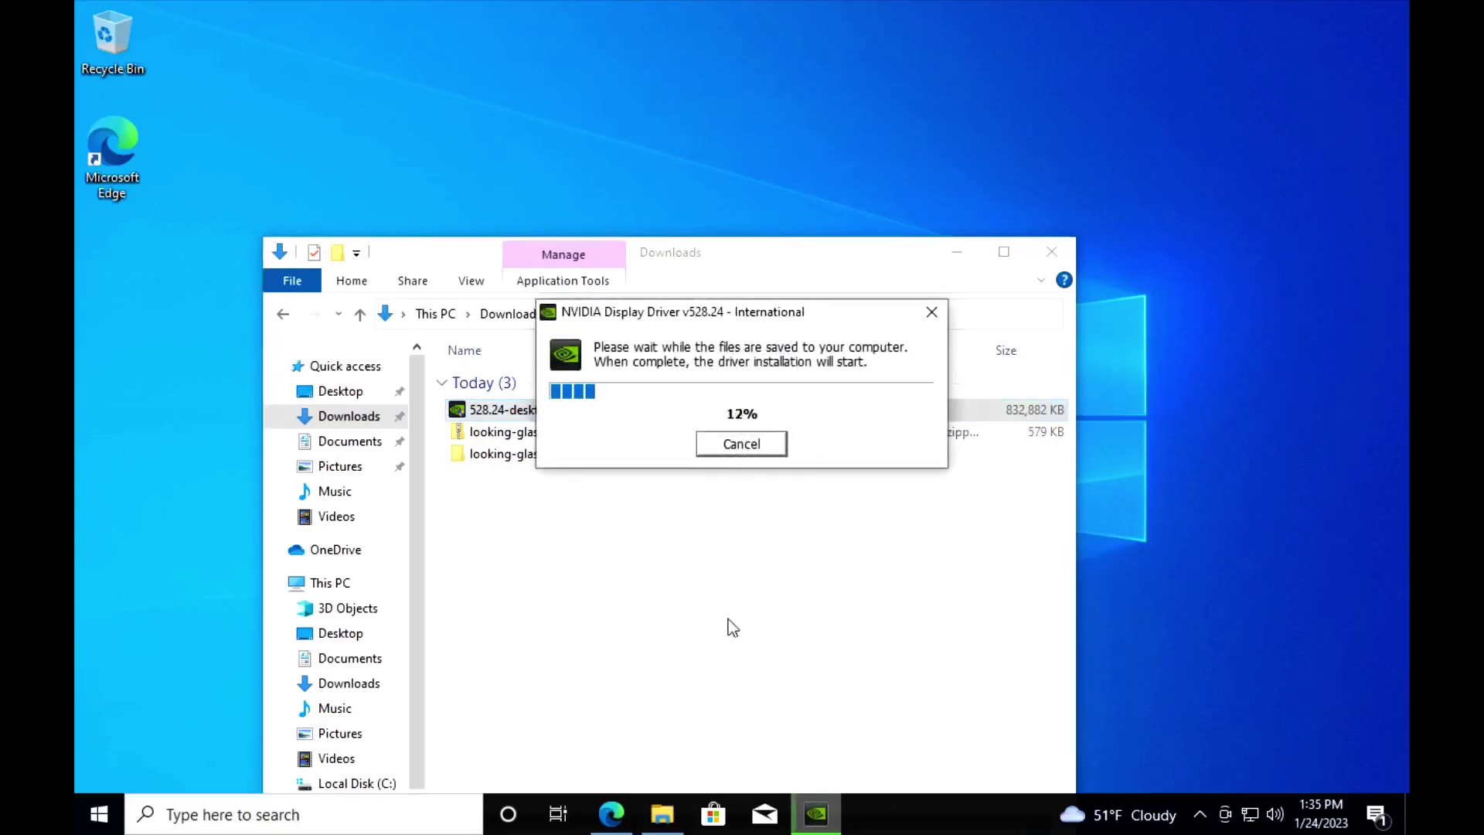
Step: Find the ge9/IddSampleDriver repository on GitHub and download IddSampleDriver.zip from its latest release
click(611, 814)
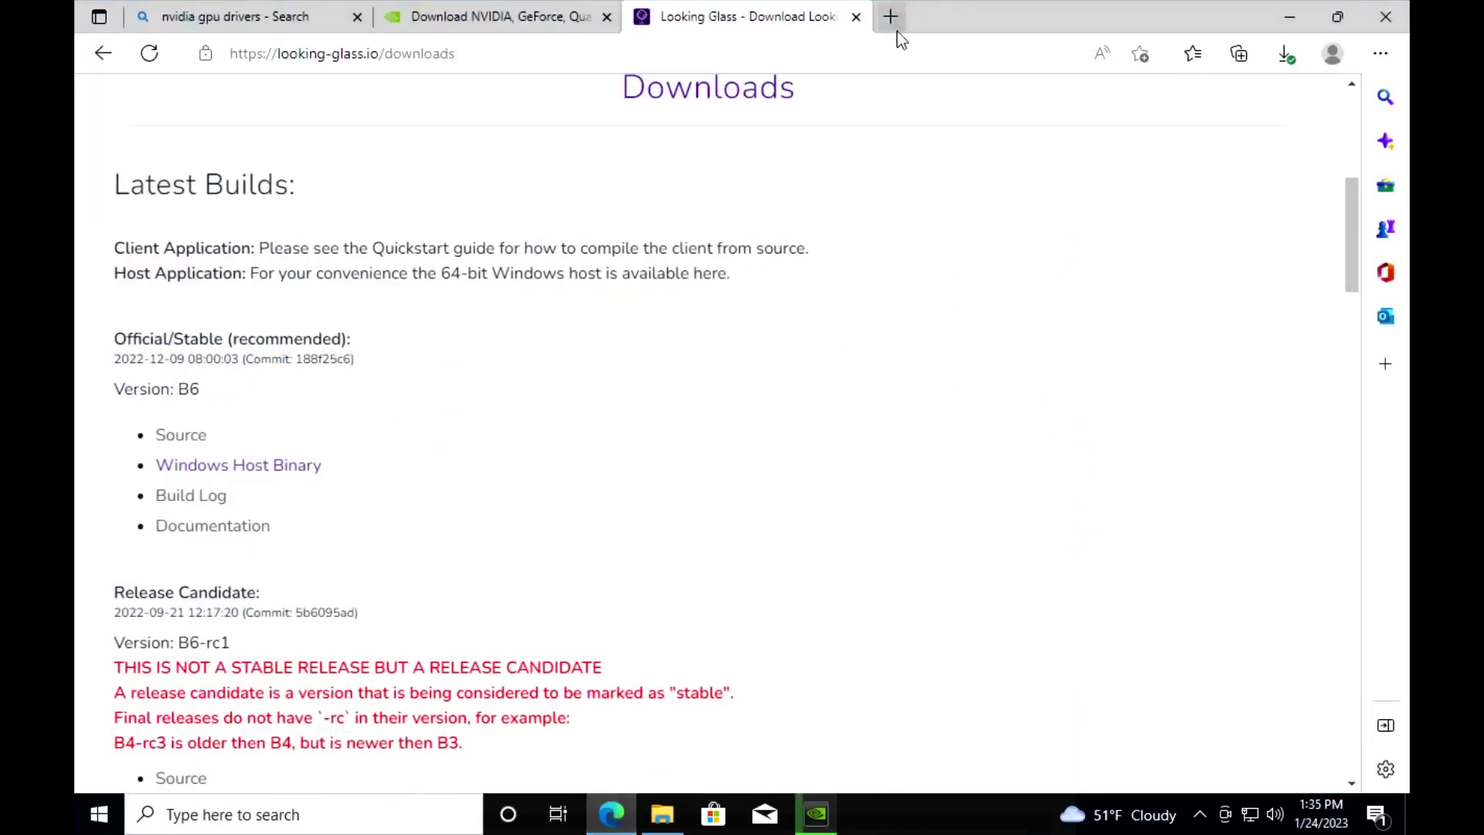
click(891, 17)
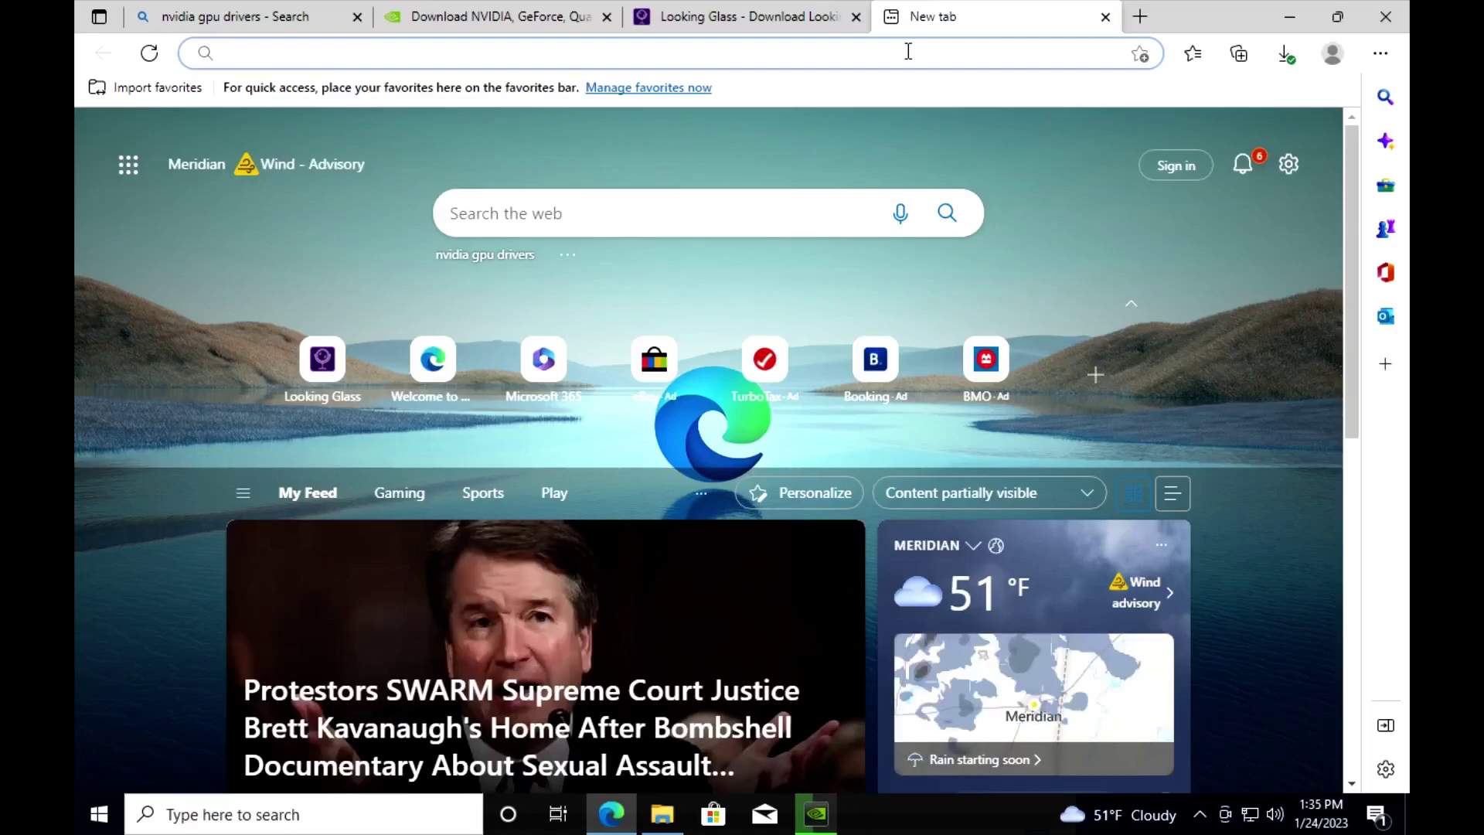
text(githu)
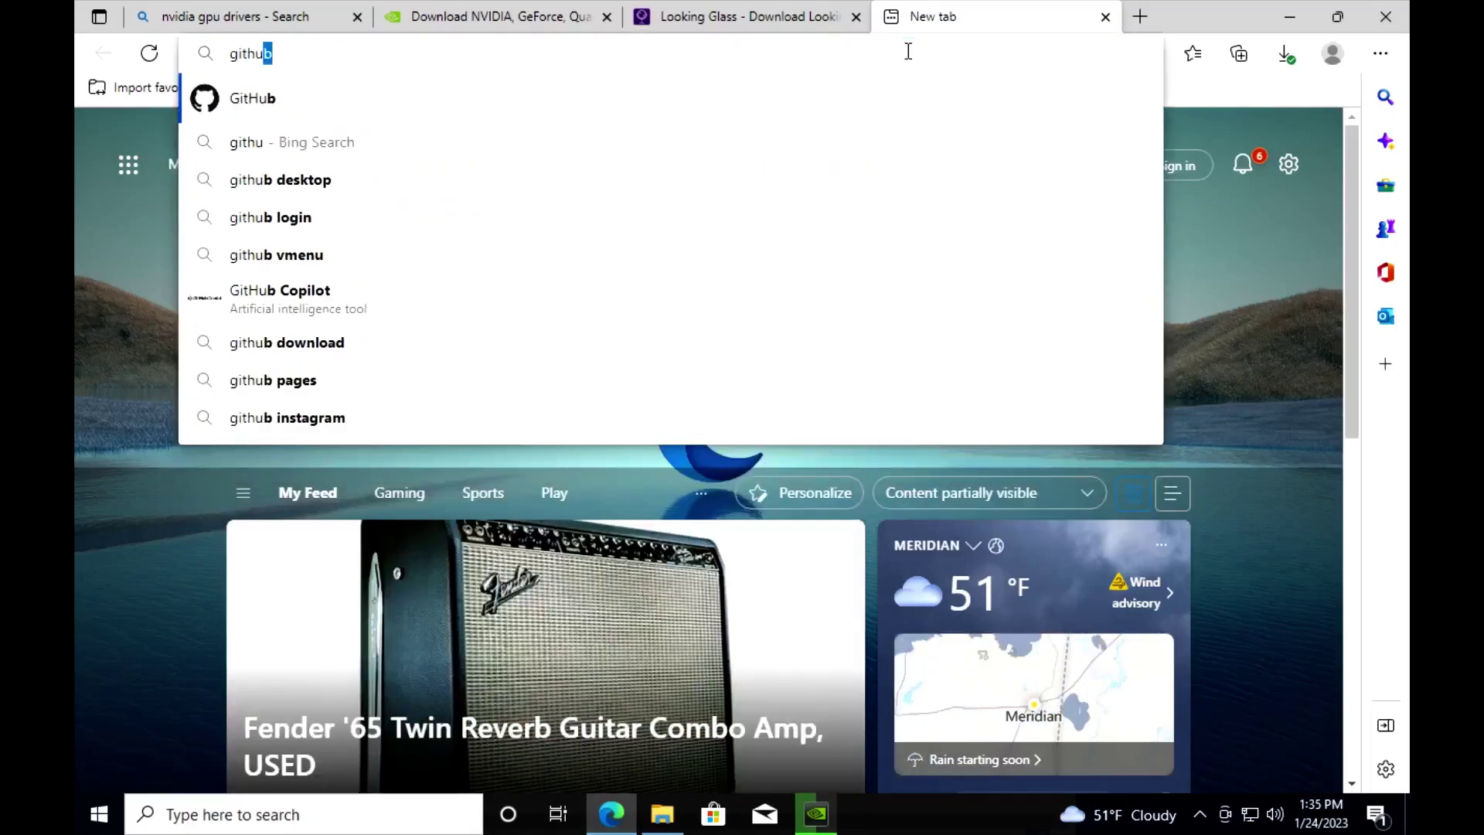
text(b )
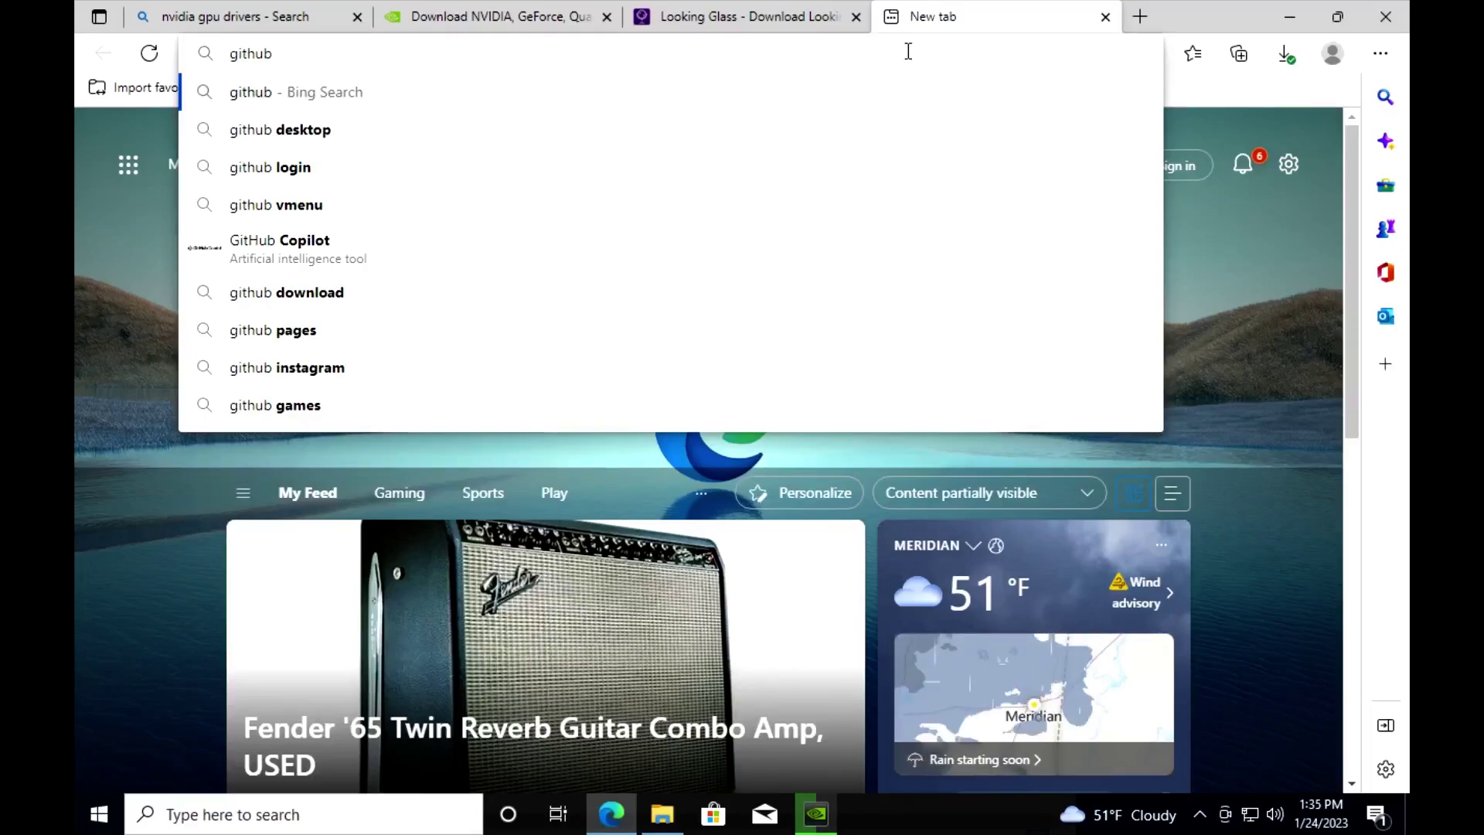
text(i)
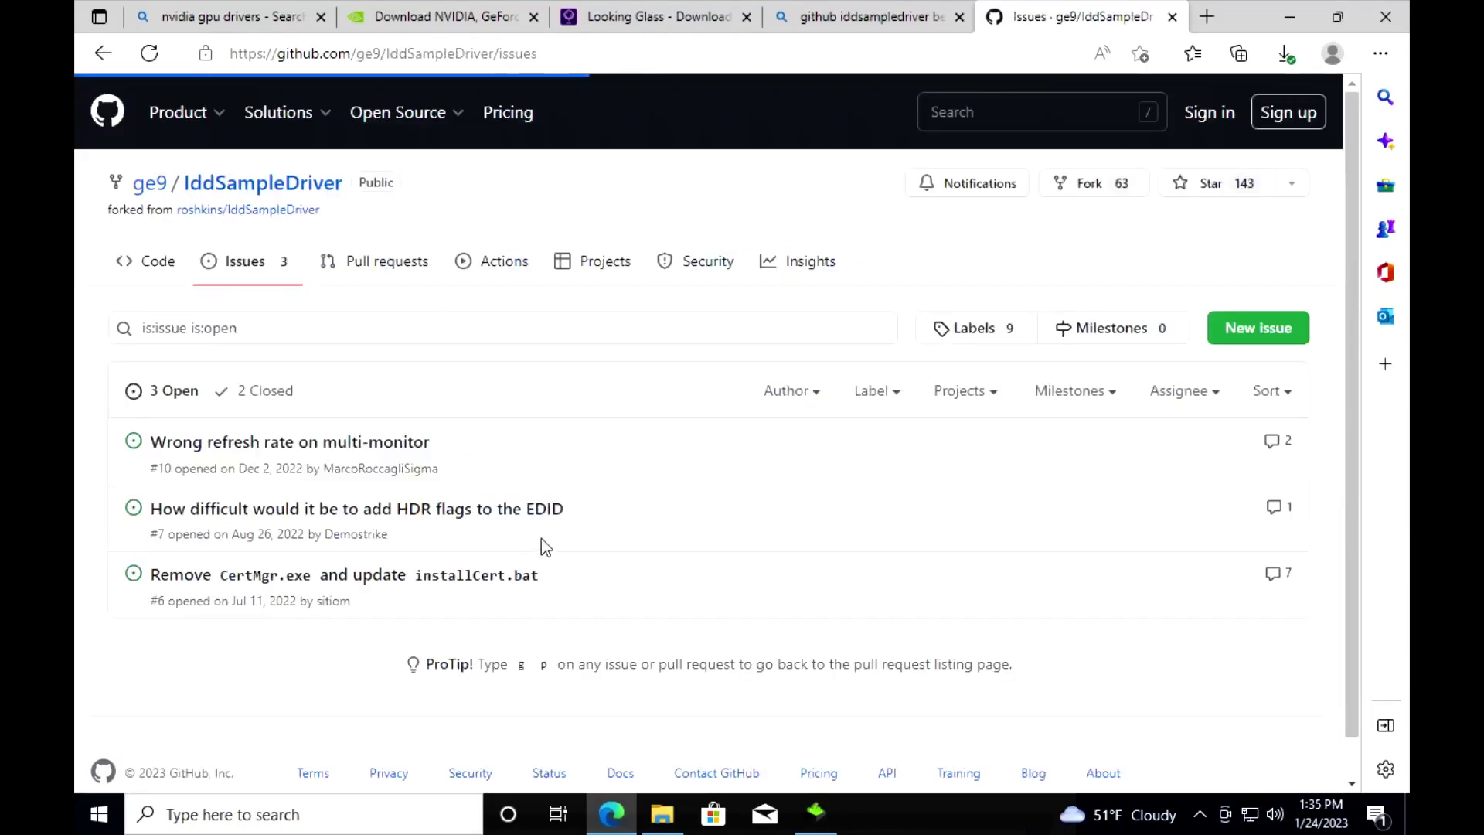
click(147, 261)
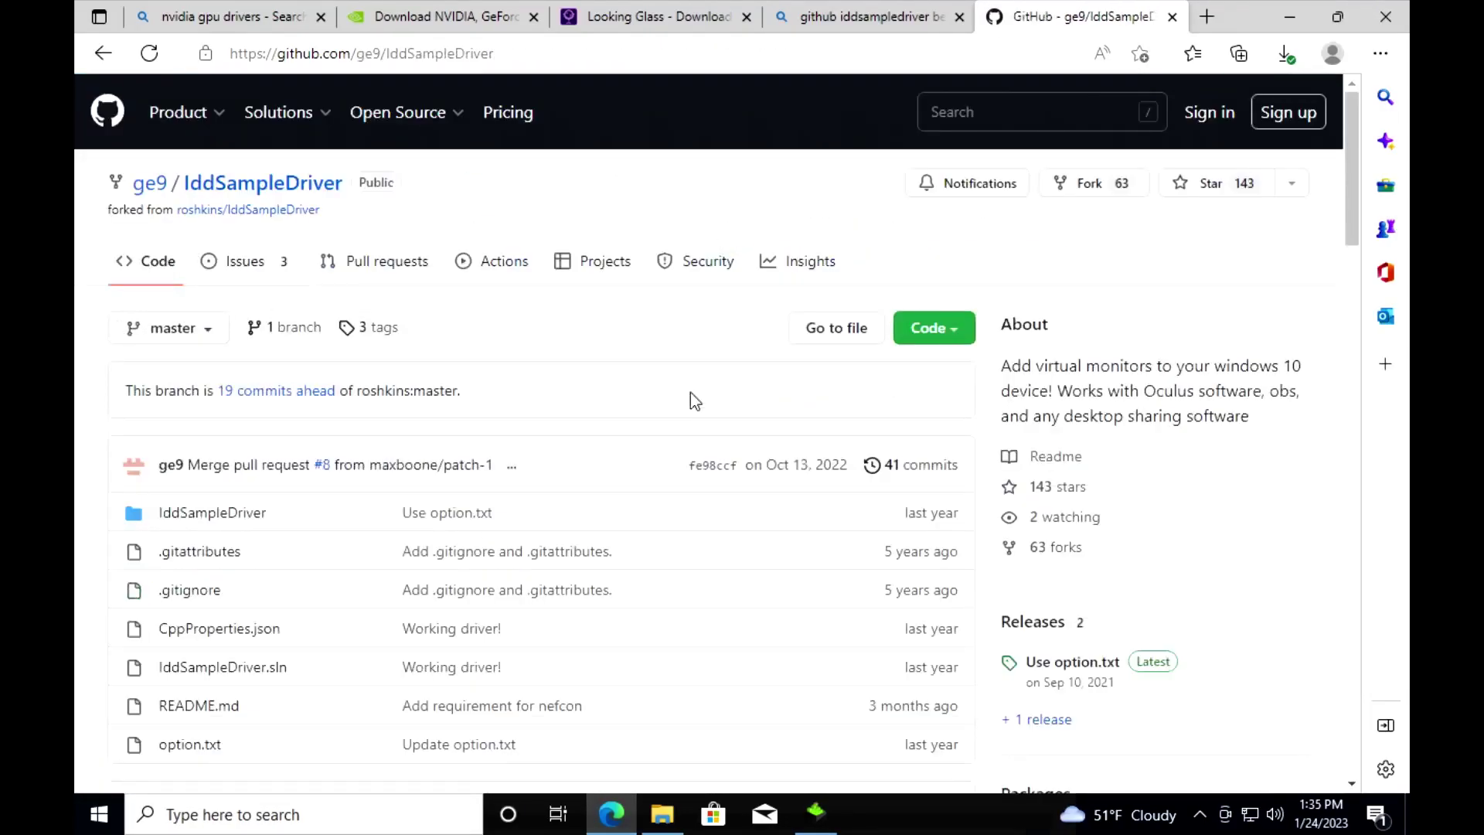
scroll(1059, 497, down, 1)
click(1039, 608)
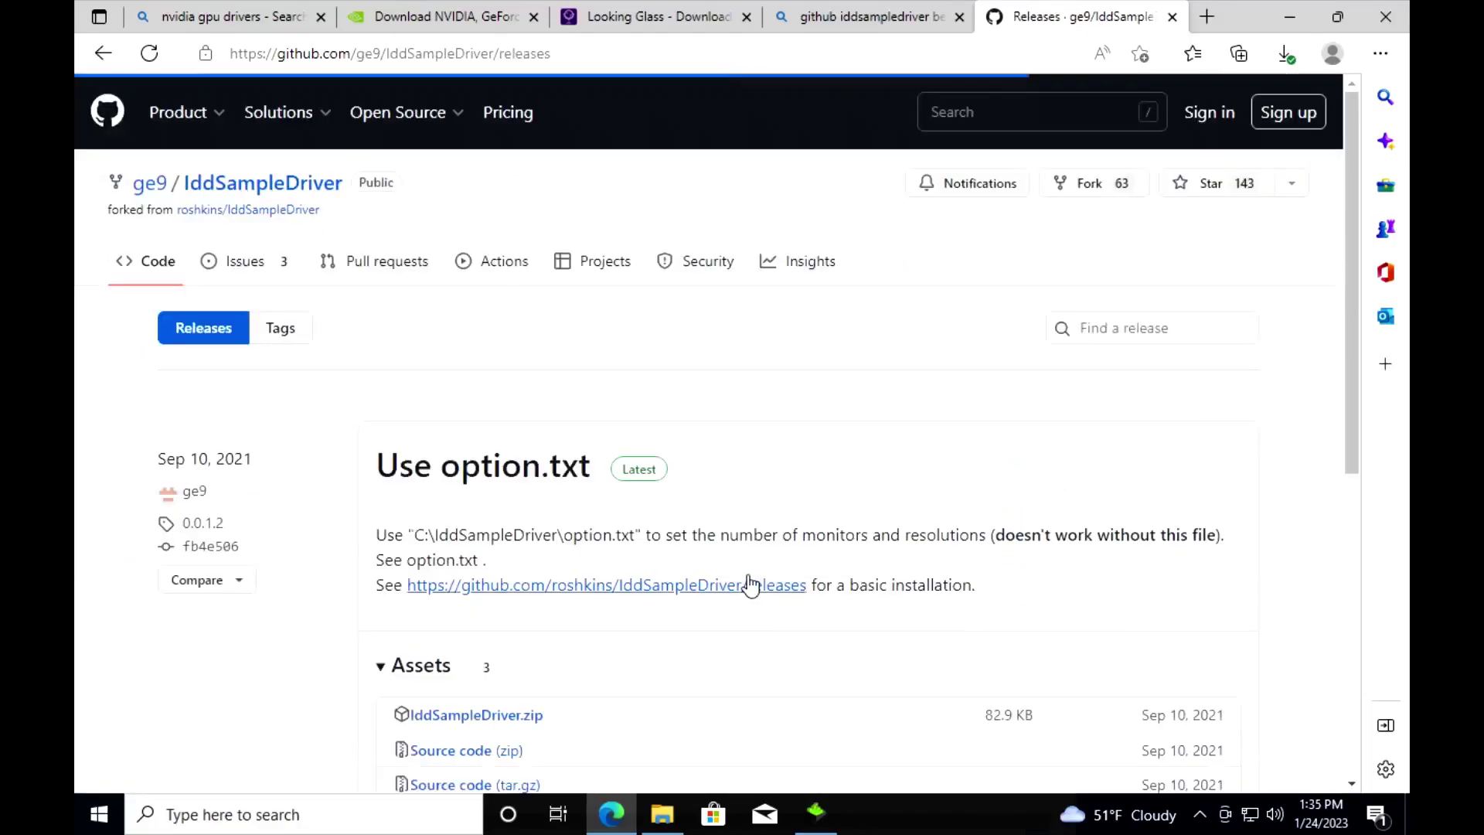
scroll(541, 602, down, 3)
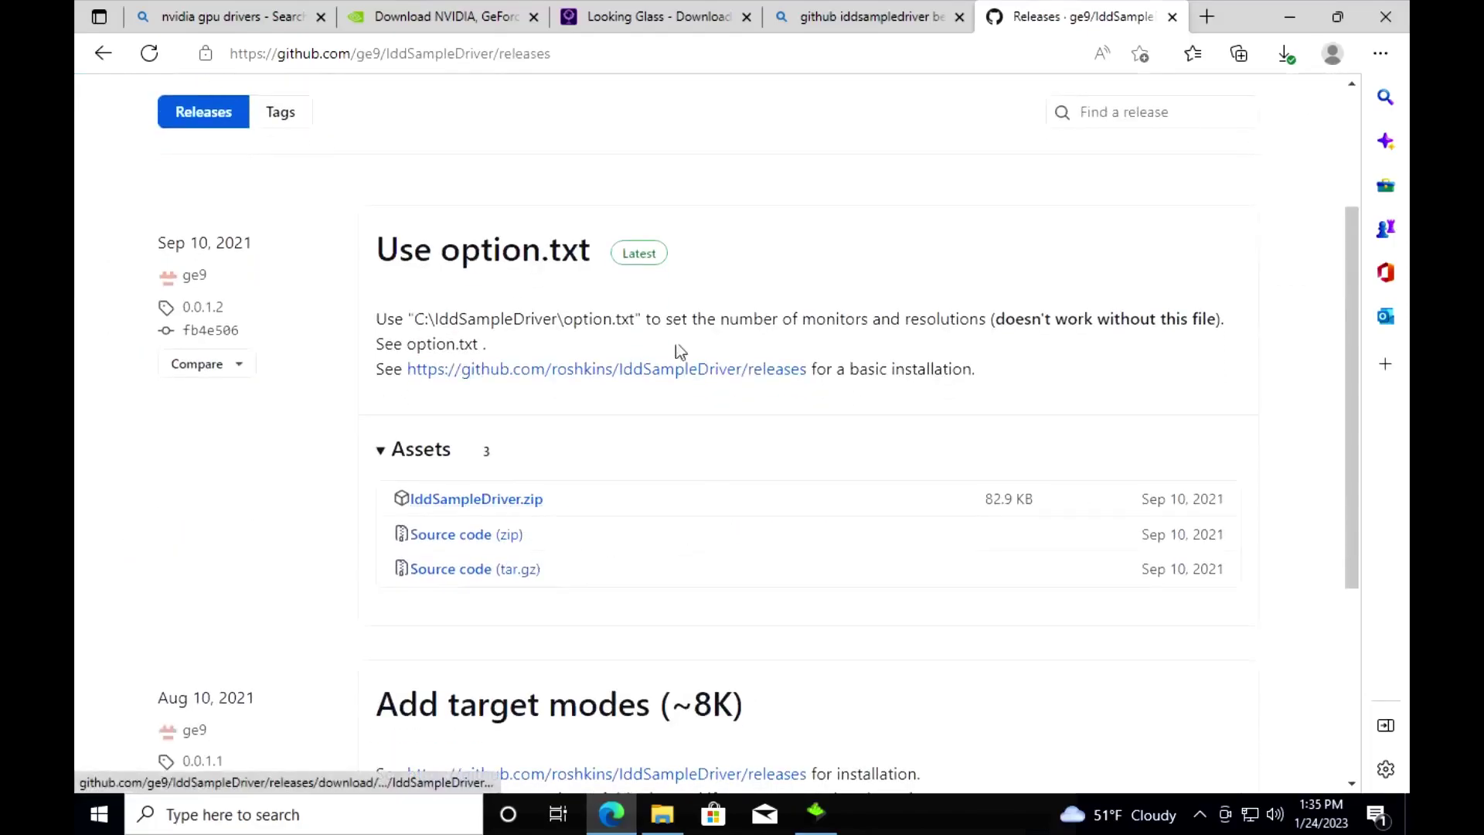
scroll(679, 351, up, 3)
scroll(503, 579, down, 2)
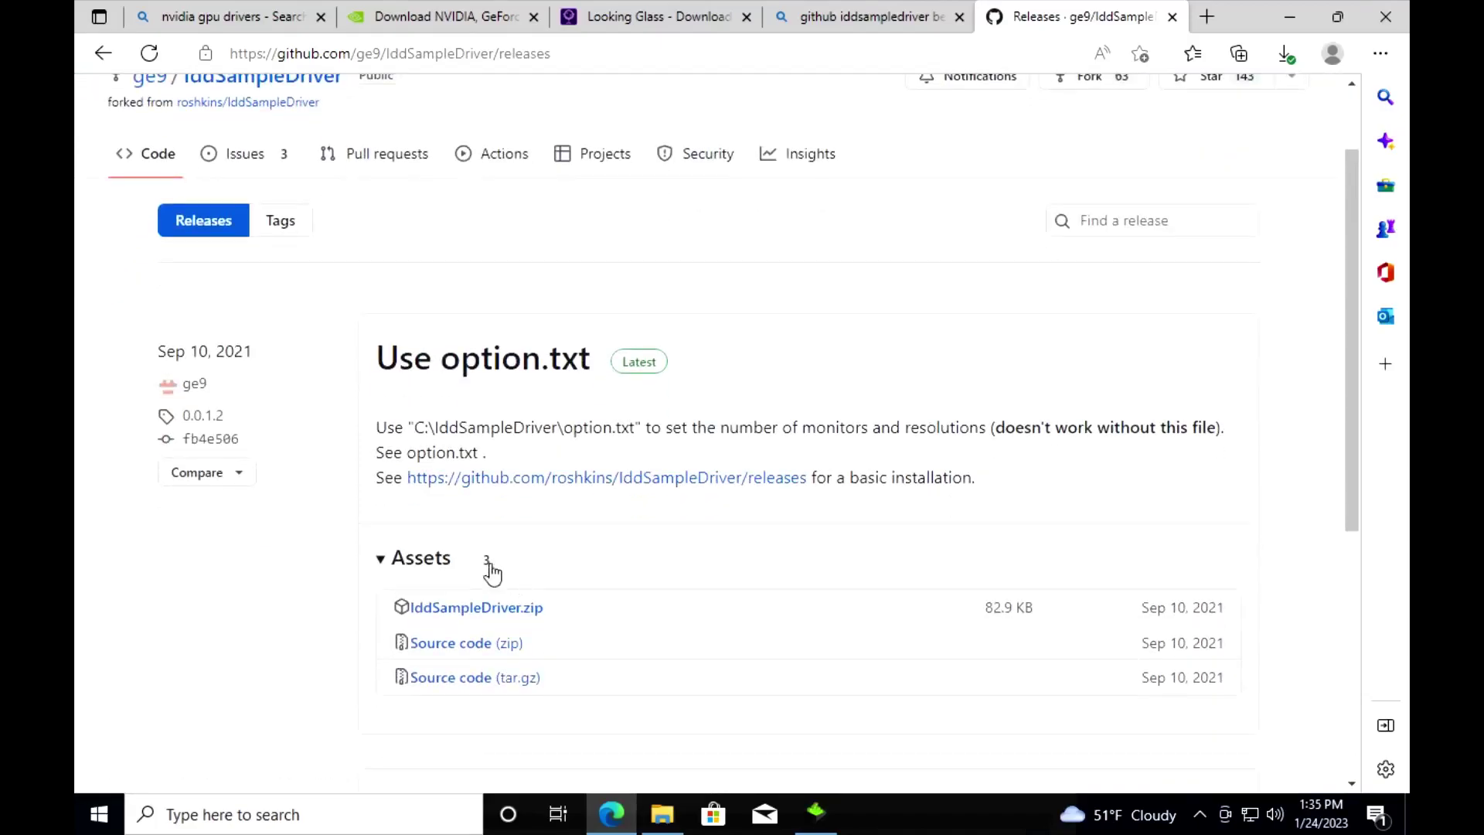
click(490, 608)
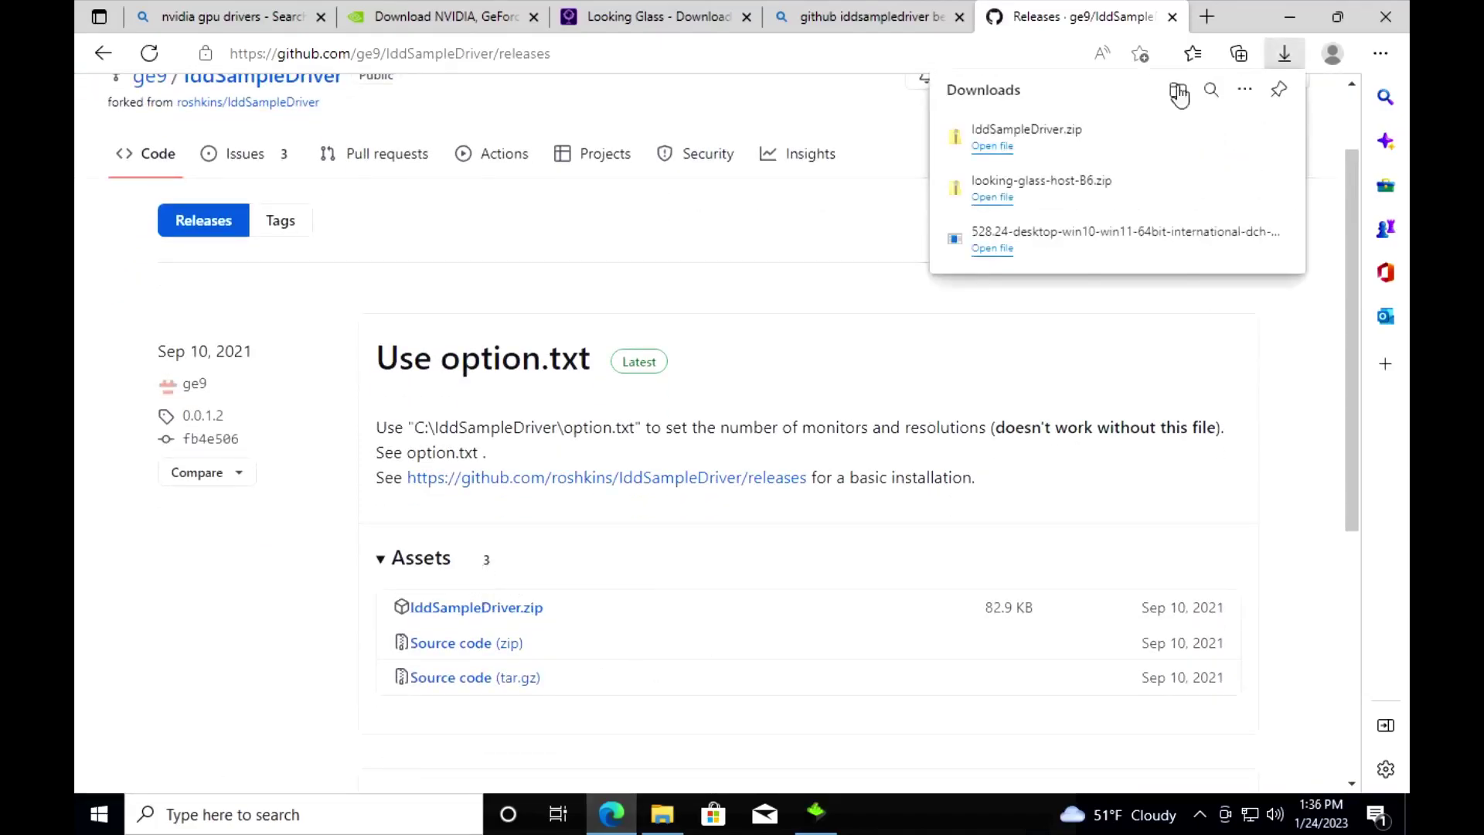
Step: Show IddSampleDriver.zip in its folder and continue the NVIDIA driver's express installation
click(1212, 139)
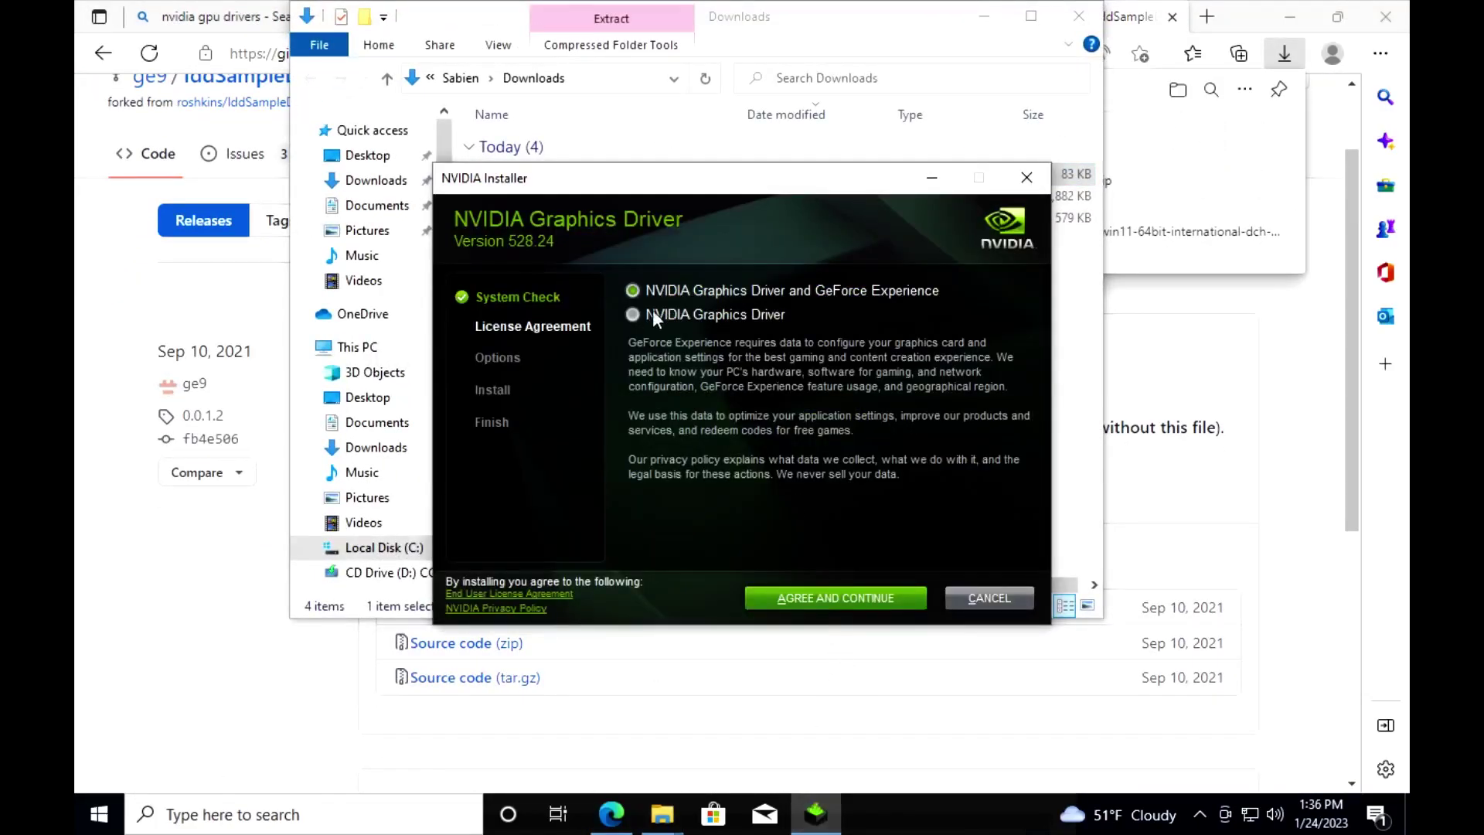
click(818, 597)
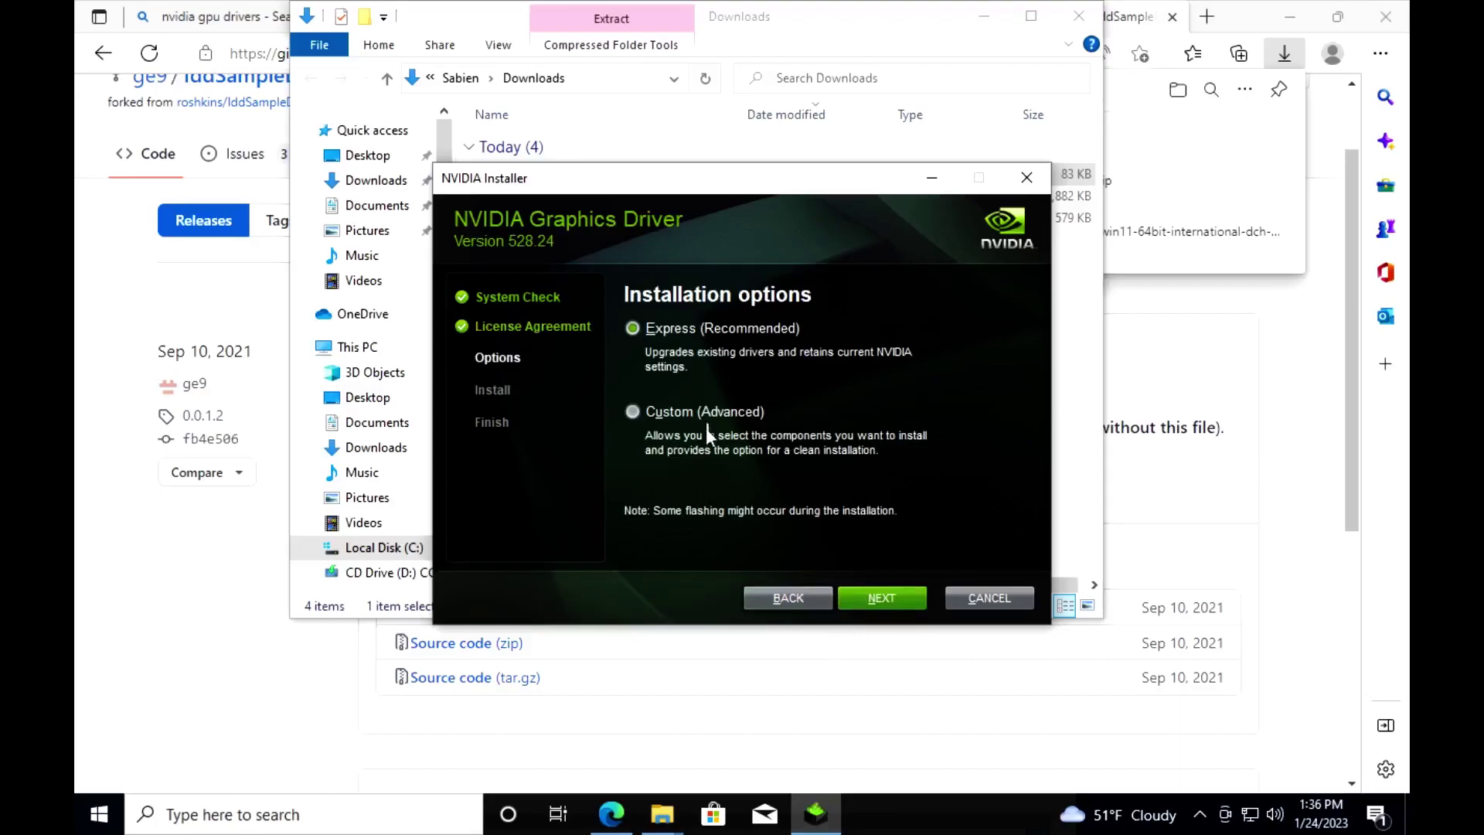
click(880, 597)
drag(707, 170, 833, 384)
Step: Extract IddSampleDriver.zip and move the IddSampleDriver folder to the root of Local Disk (C:)
right_click(568, 174)
click(630, 231)
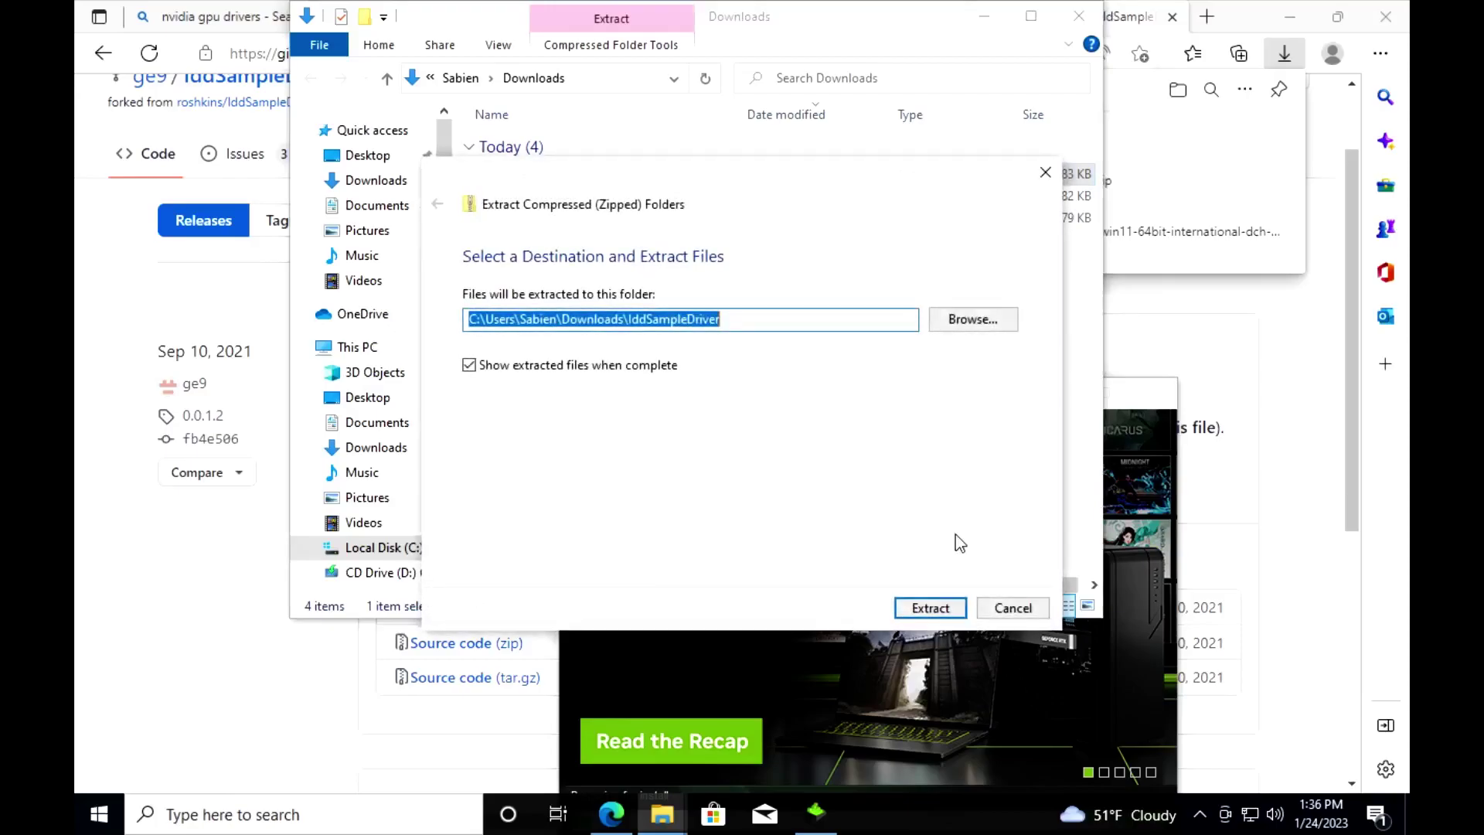
click(947, 602)
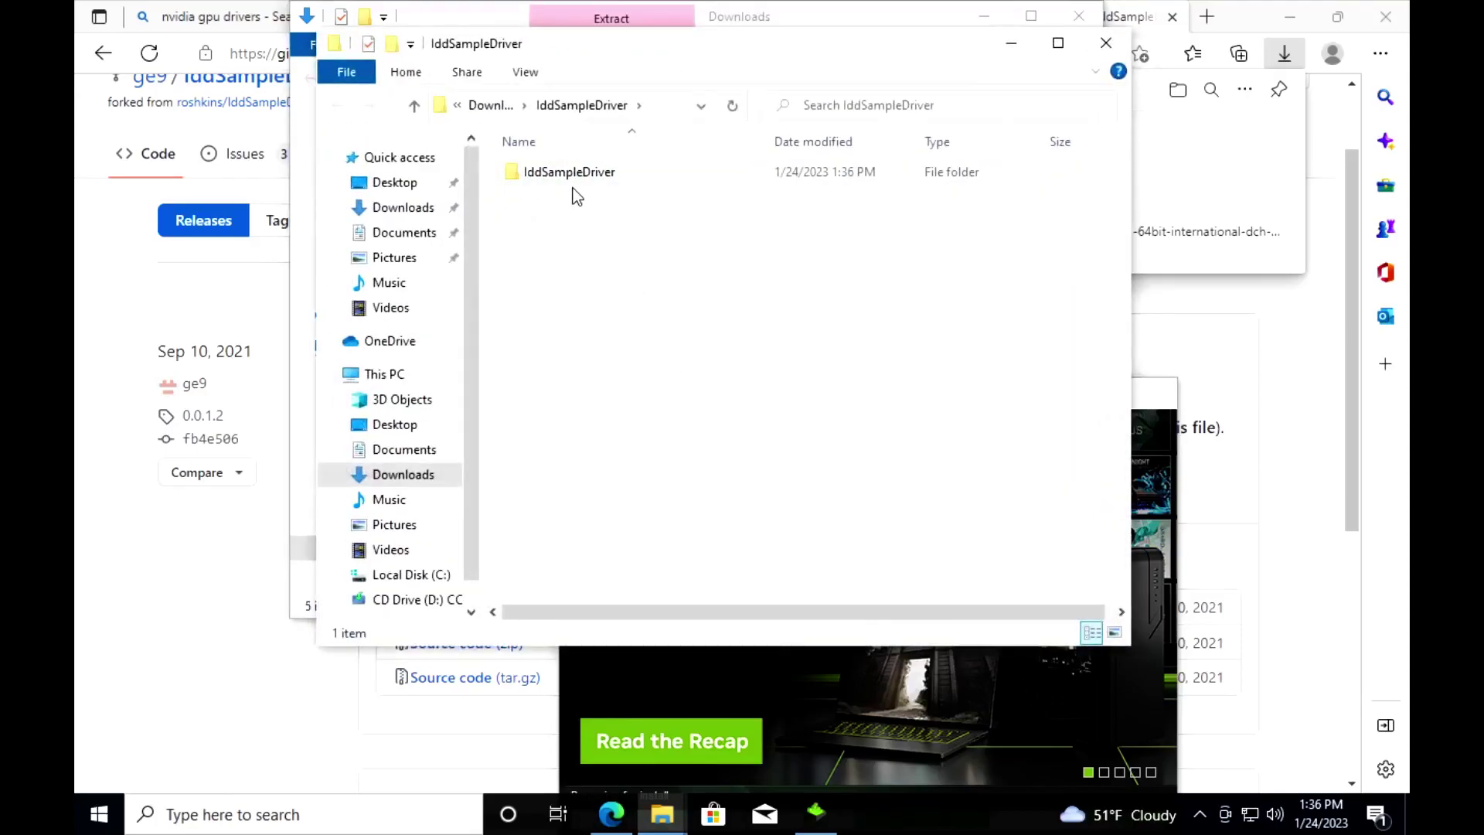
double_click(570, 172)
click(336, 107)
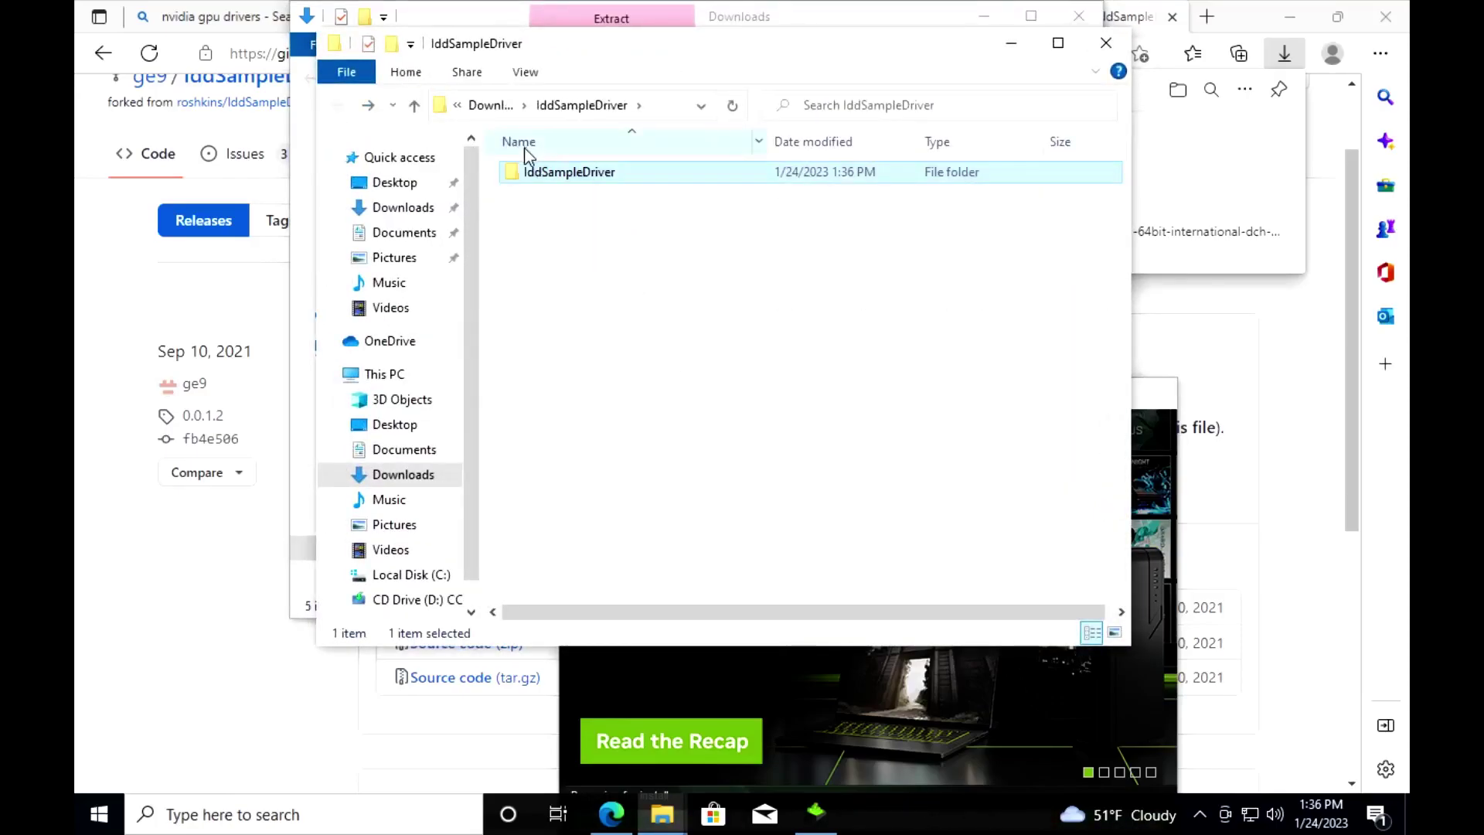
click(418, 576)
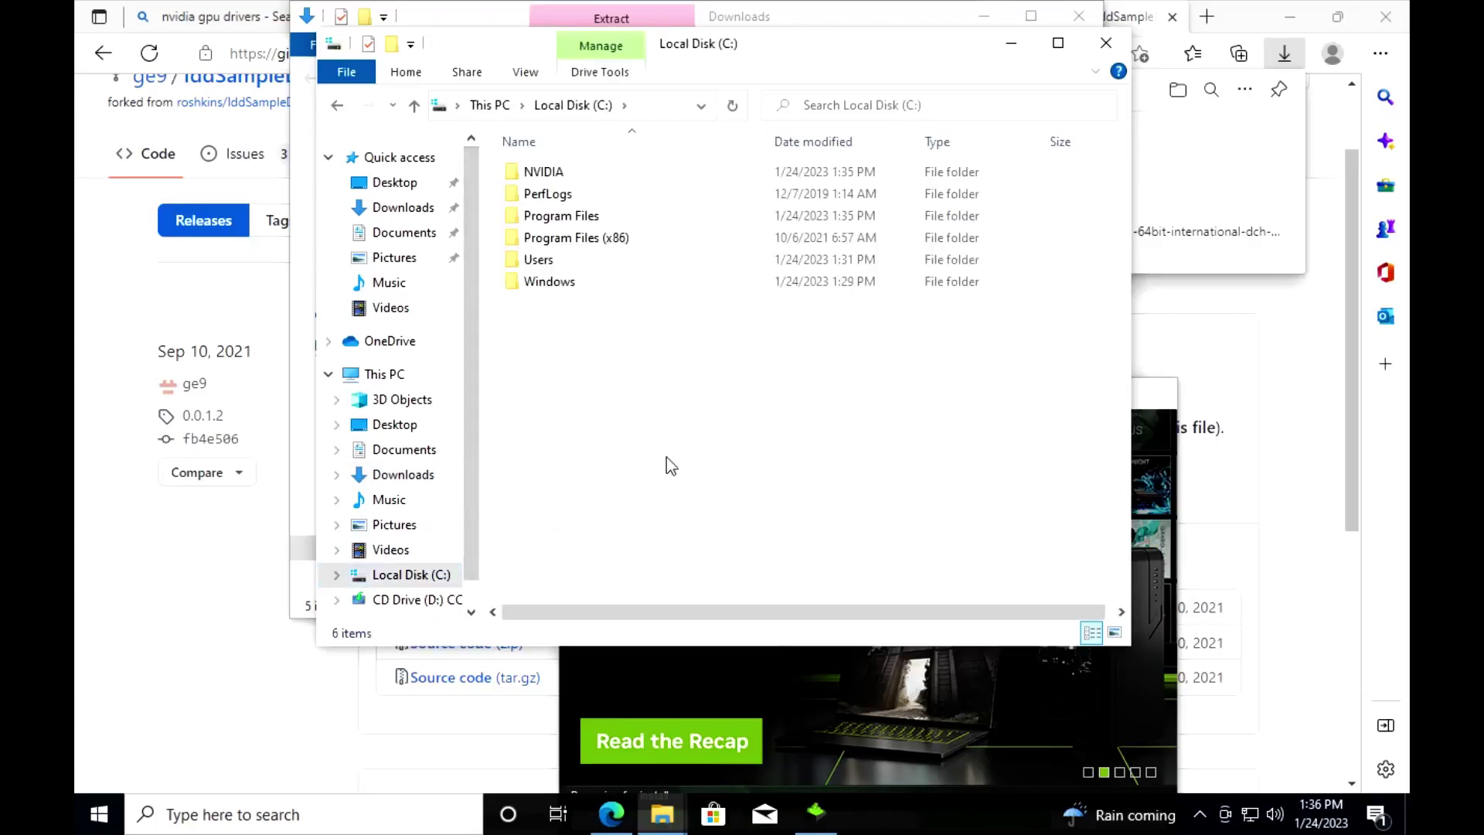
key(ctrl+v)
double_click(616, 303)
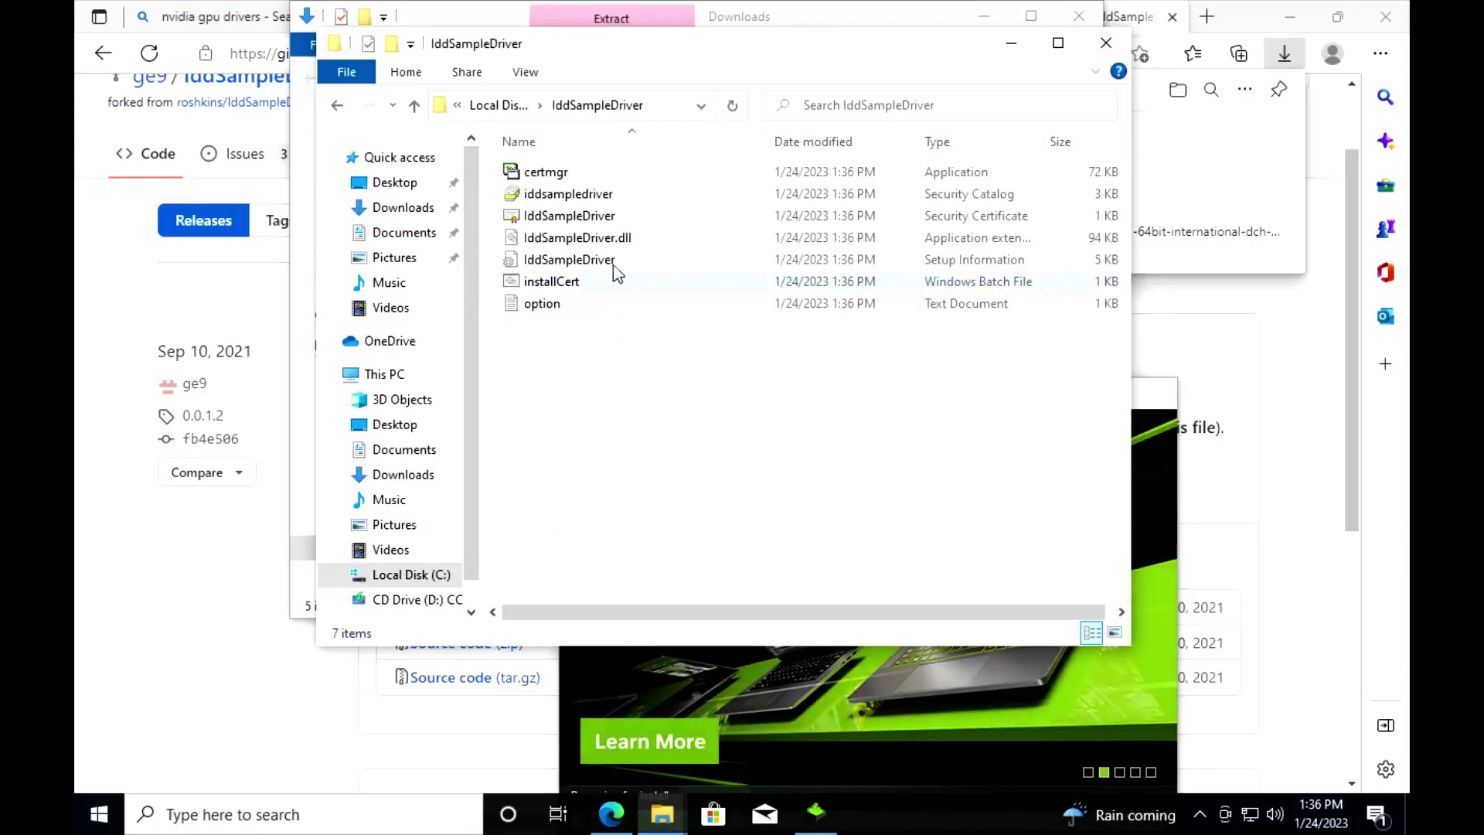
click(337, 105)
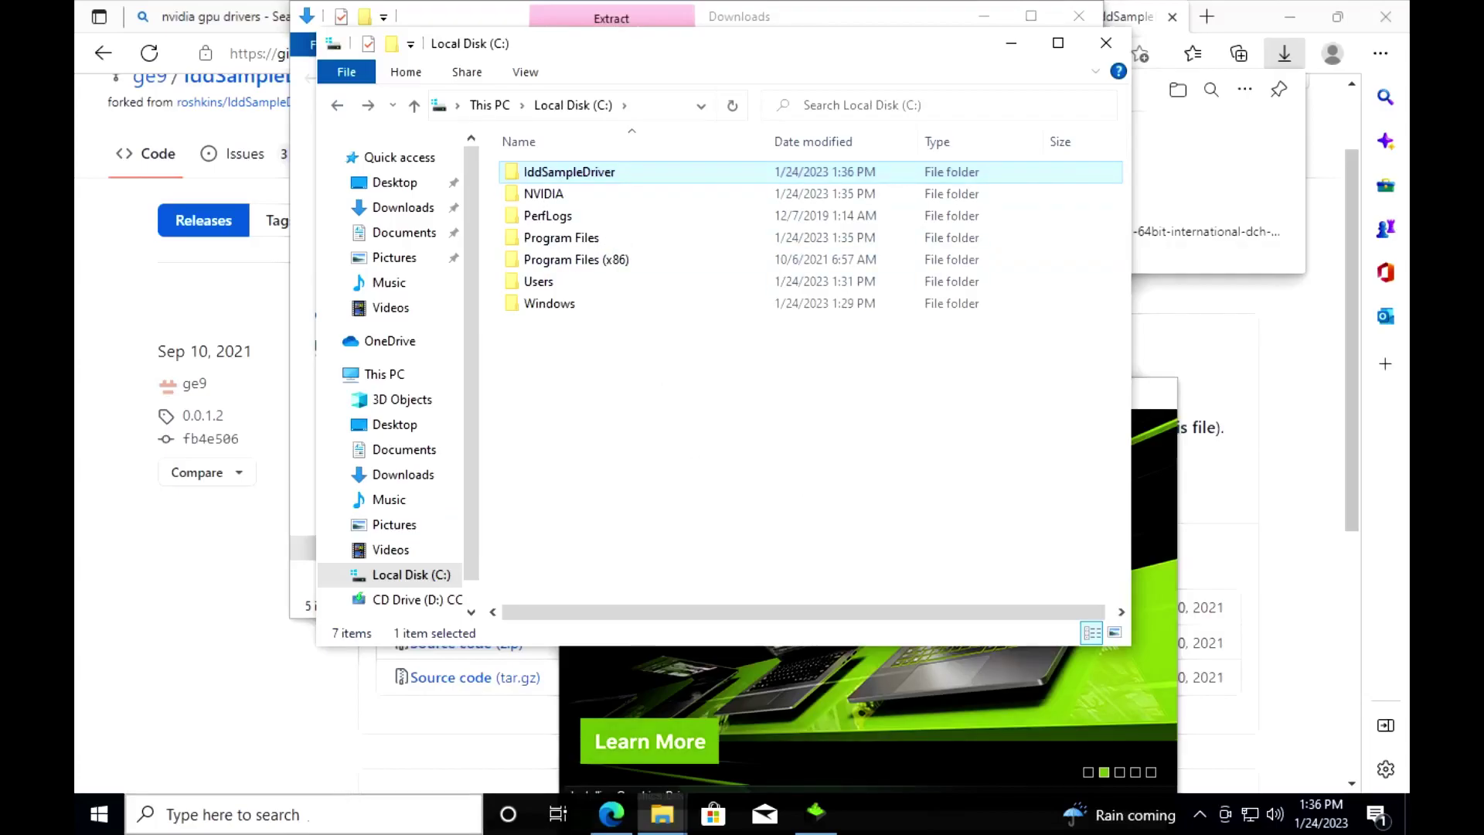
Step: Open an elevated Command Prompt and change into C:\IddSampleDriver
click(340, 813)
text(terminal)
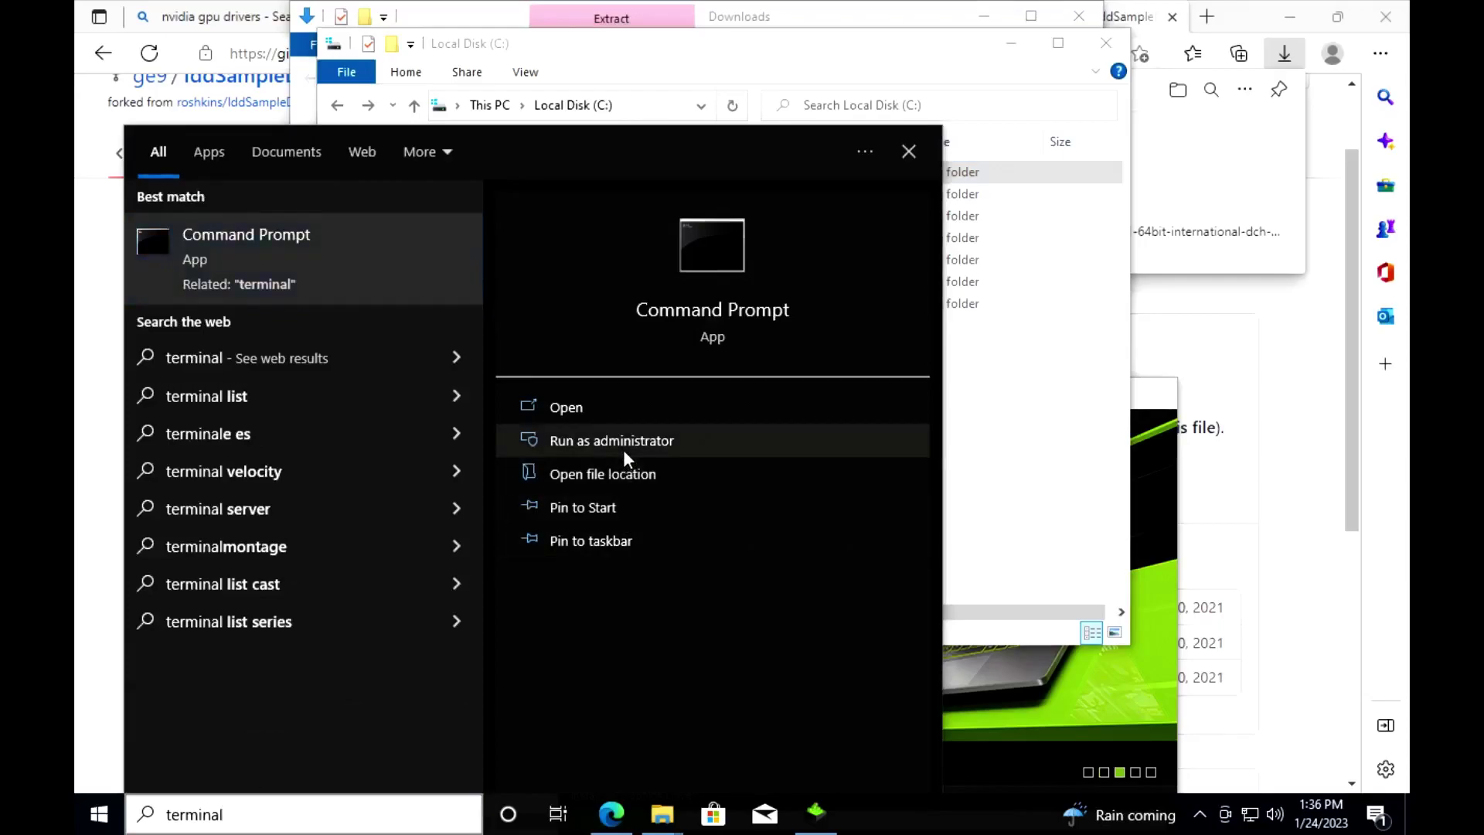
click(623, 443)
click(680, 540)
text(cd C:\)
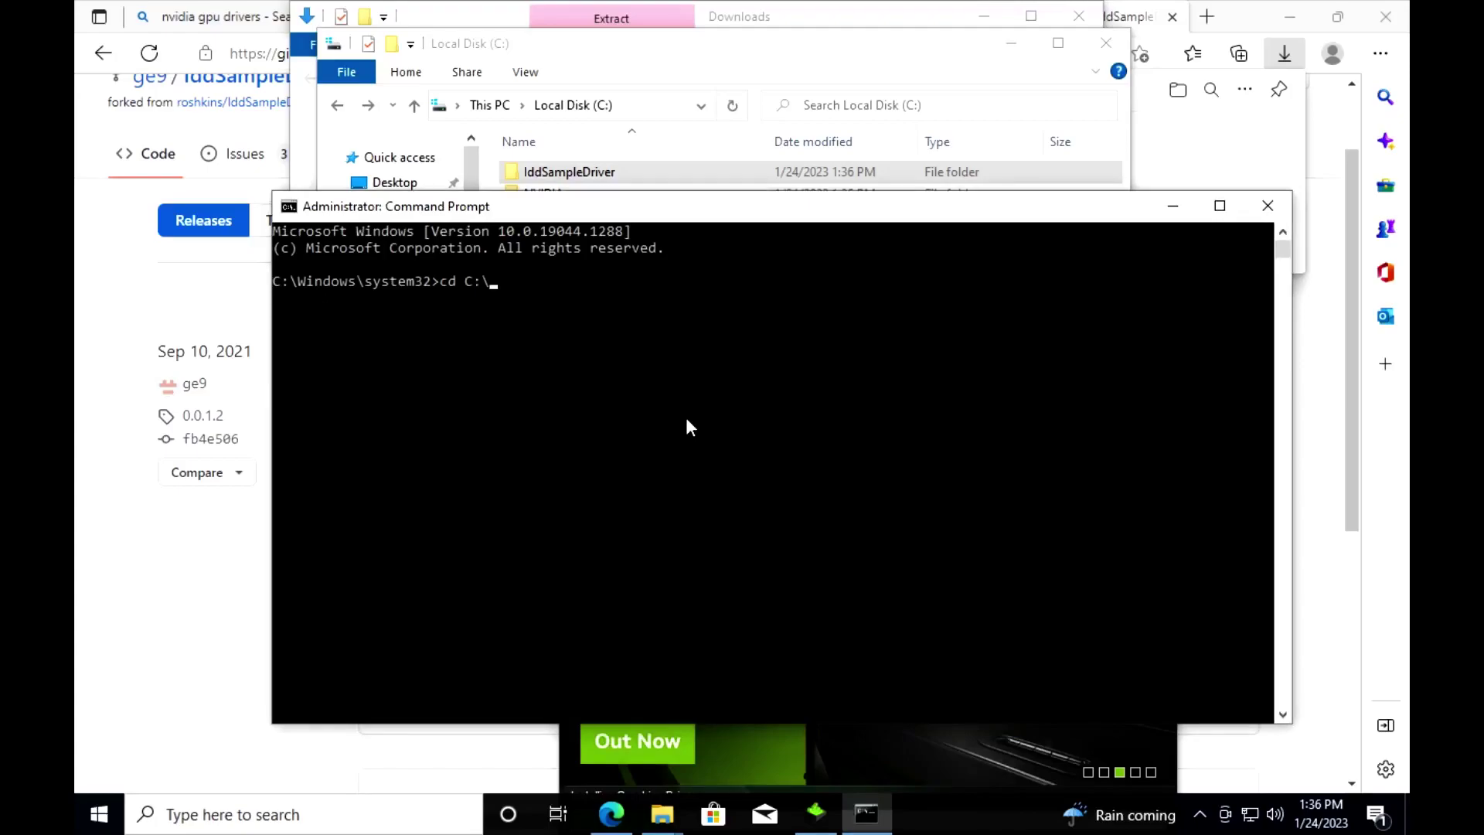
text(i)
key(Tab)
key(Return)
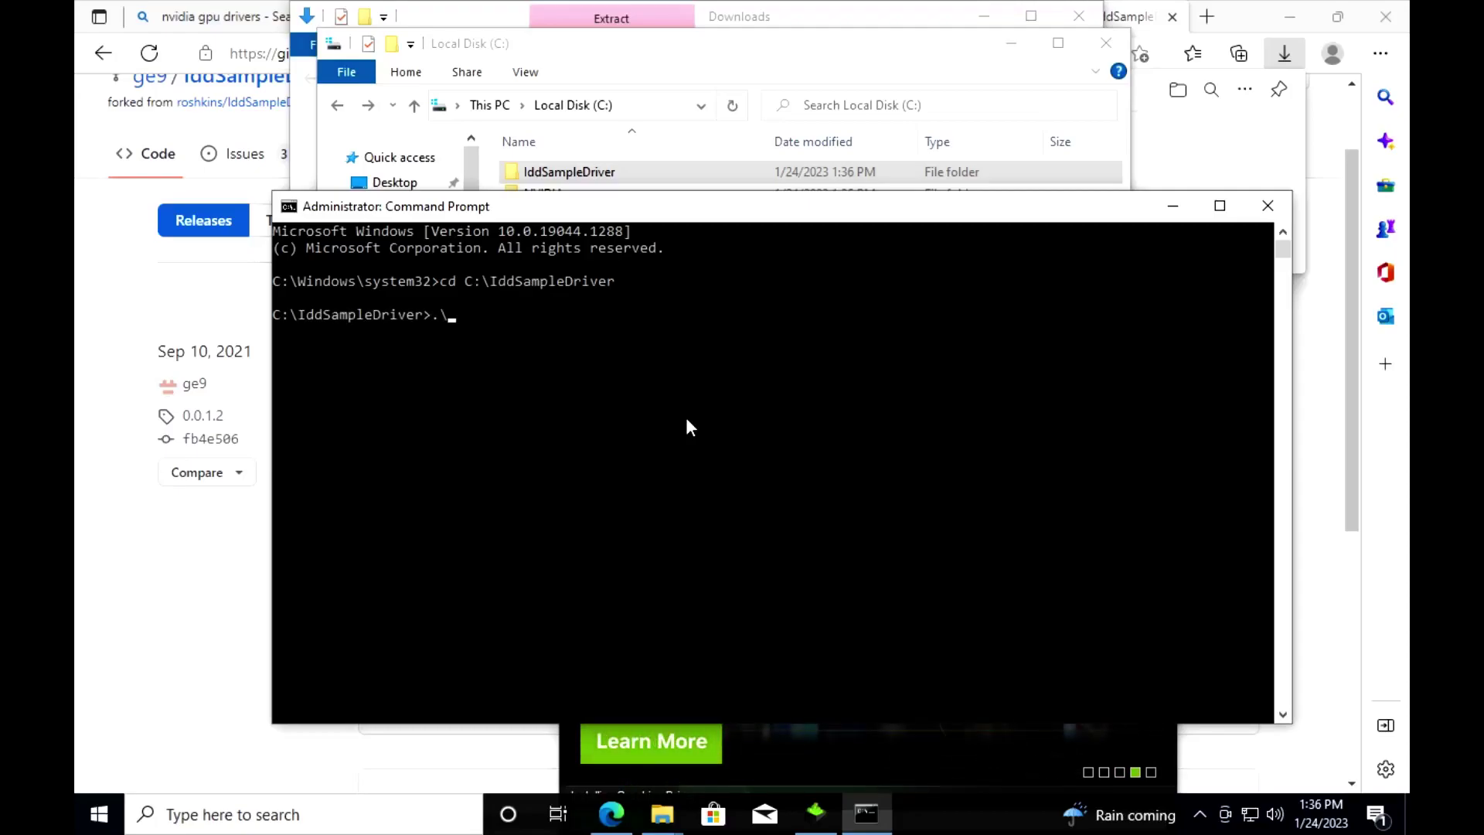
Step: Enter .\certmgr.exe /add iddsampledriver.cer /s /r localMachine root to trust the certificate
text(.\certmgr.exe /)
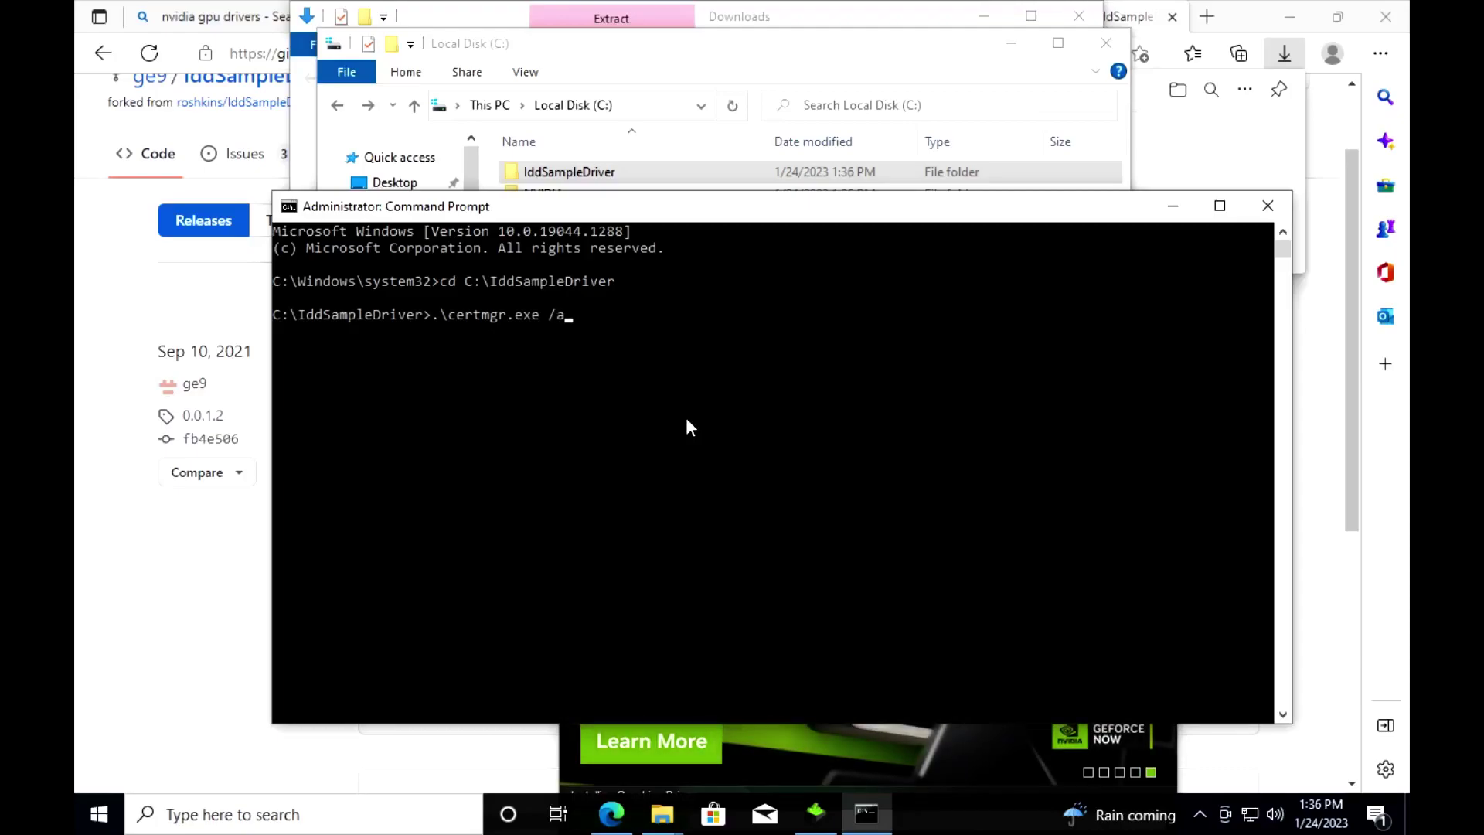
text(add I)
key(Tab)
key(BackSpace)
key(BackSpace)
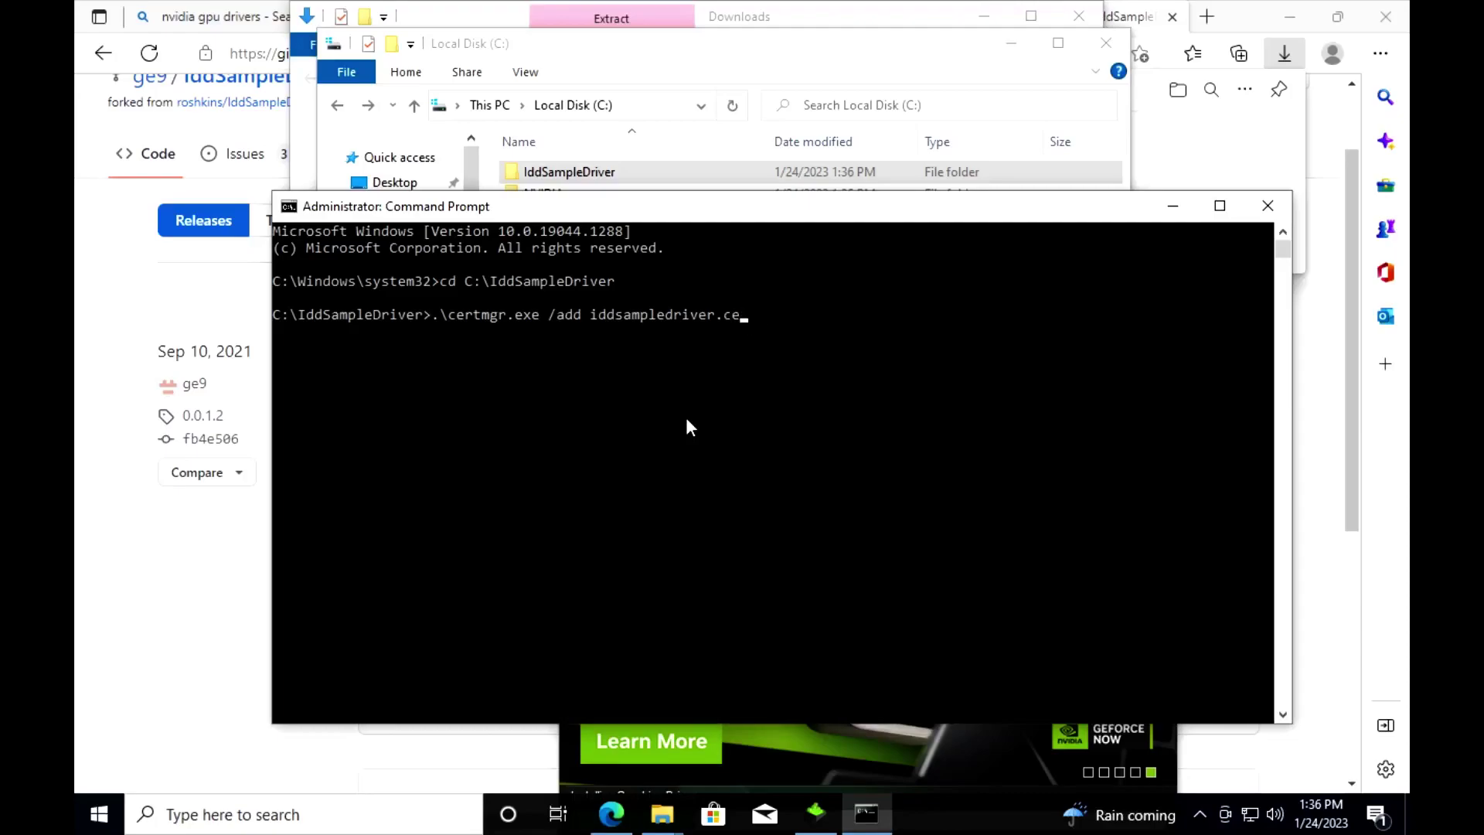
text(er /s /r localM)
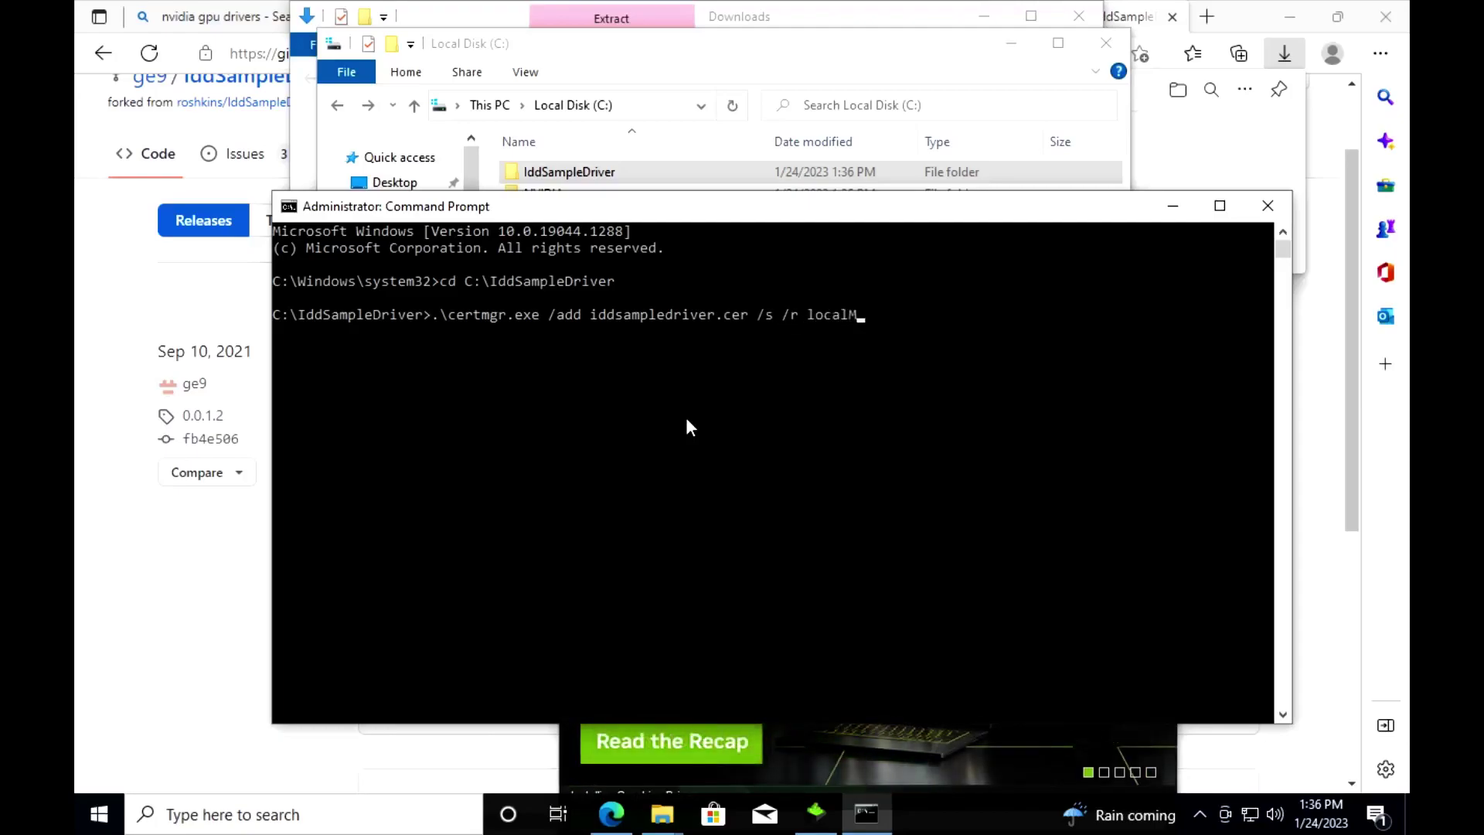
text(achine root)
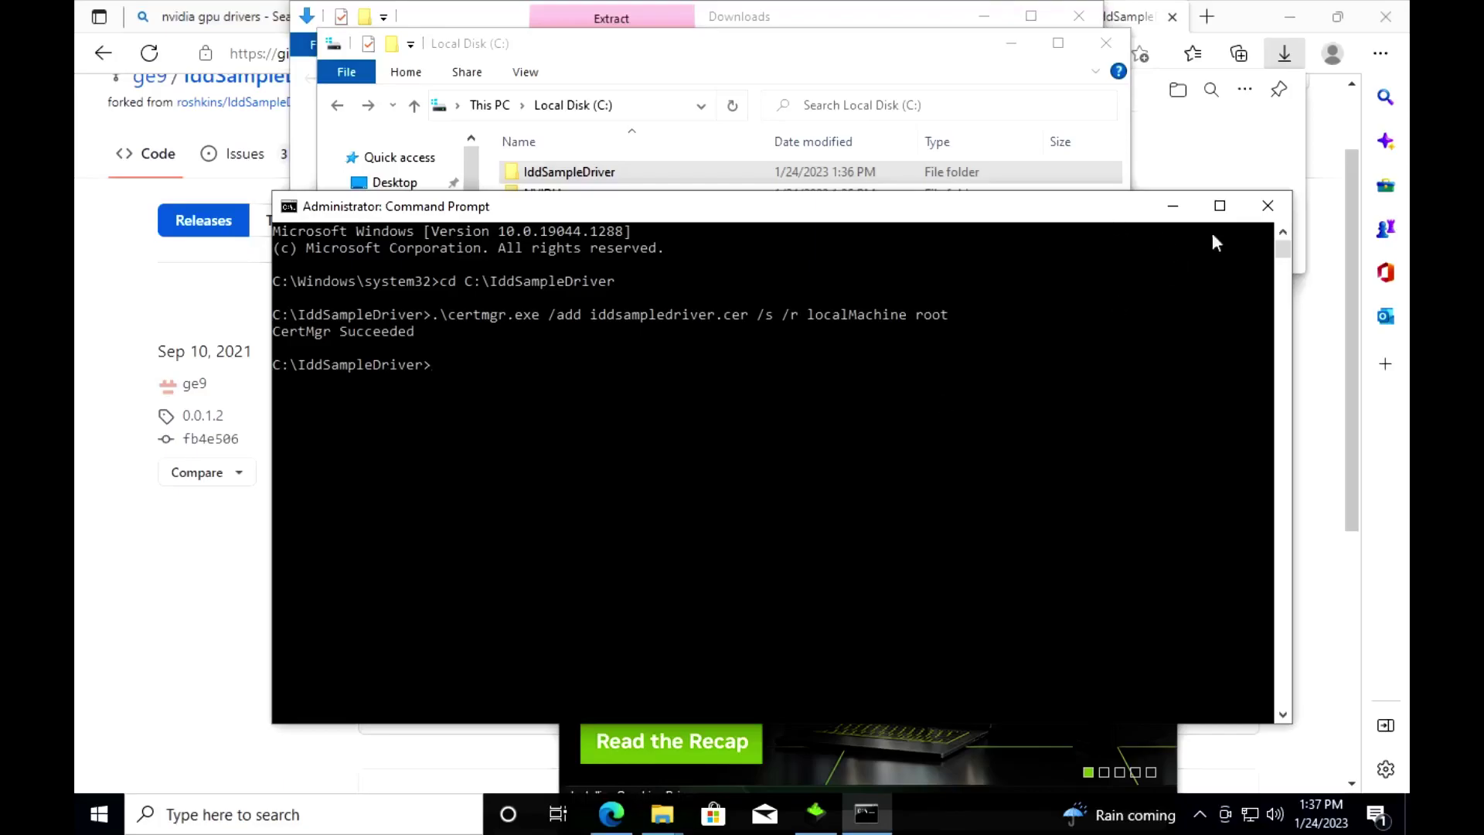
Step: Open Device Manager and start Add Legacy Hardware, choosing manual selection from all devices
click(1267, 205)
click(177, 816)
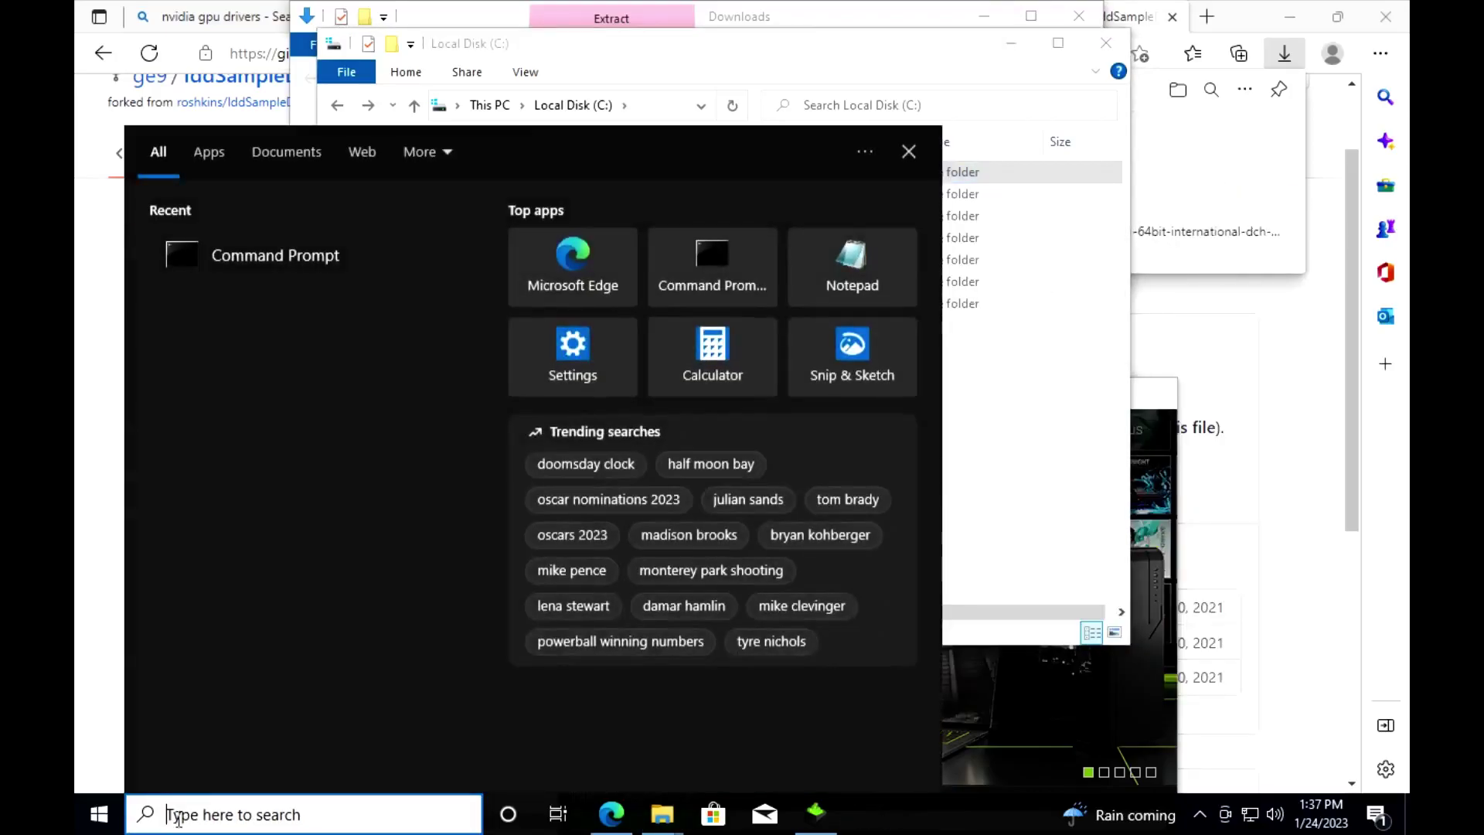
text(deviuce)
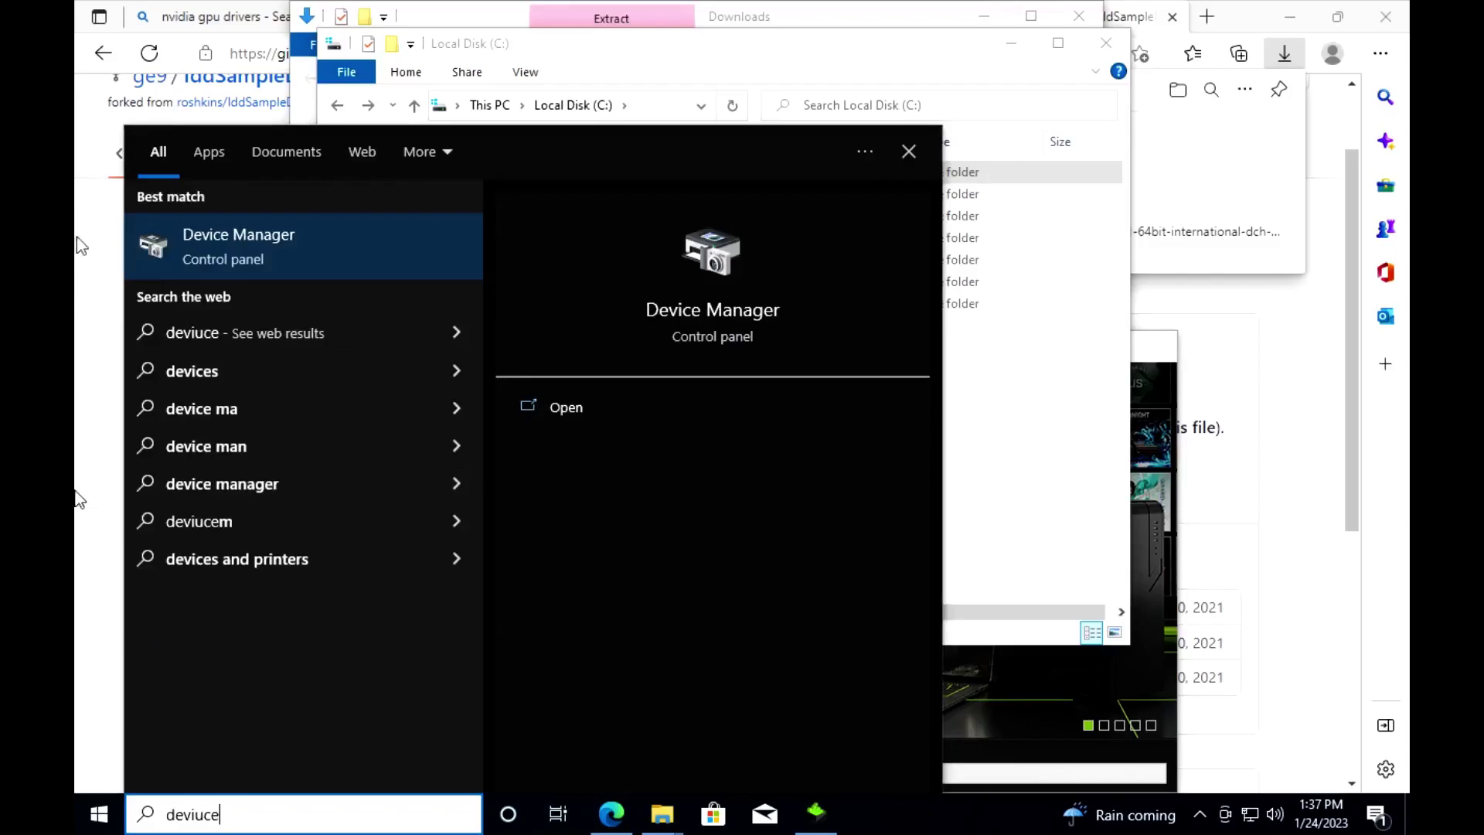
click(260, 258)
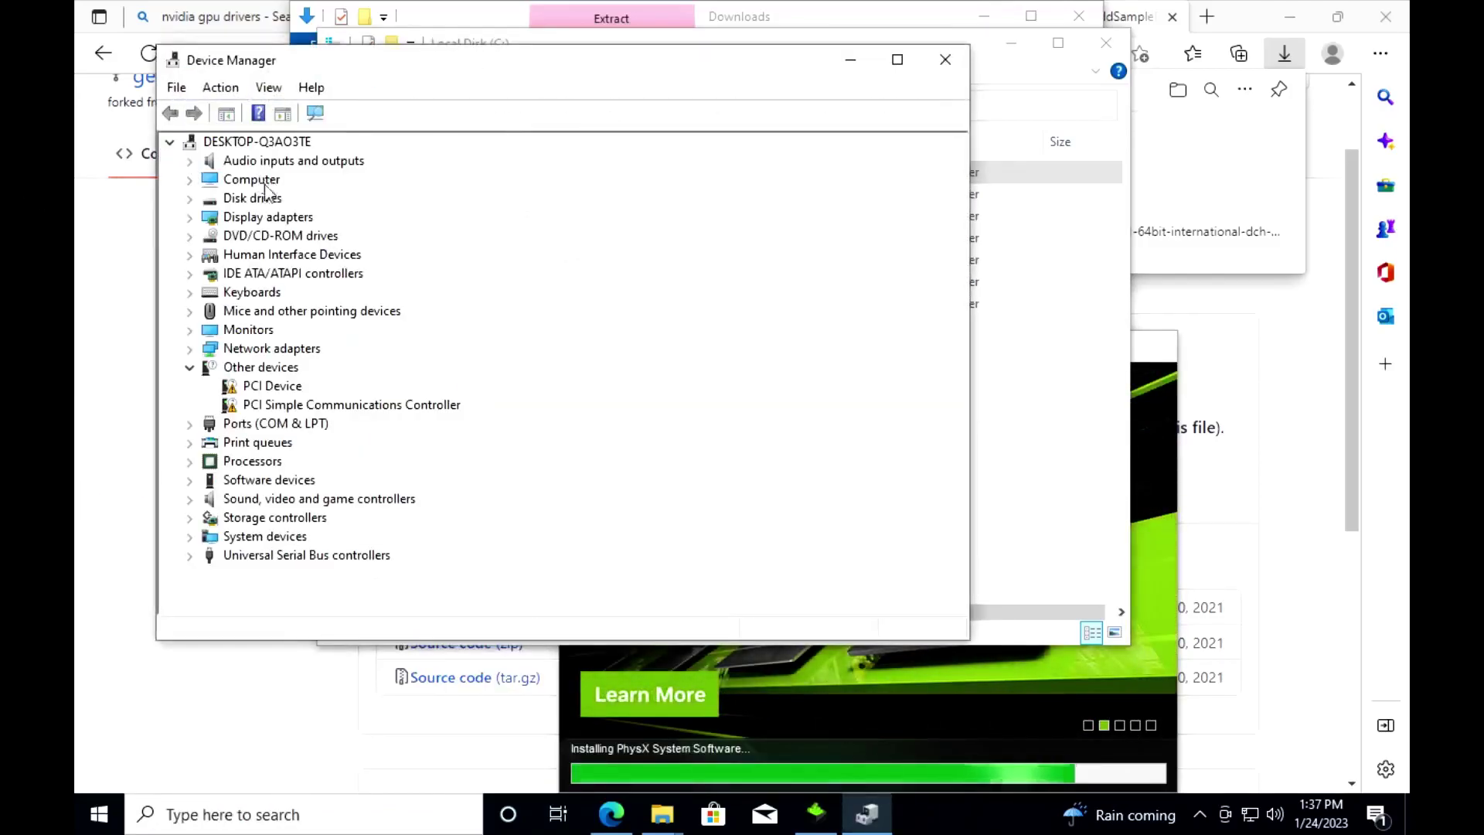
click(223, 87)
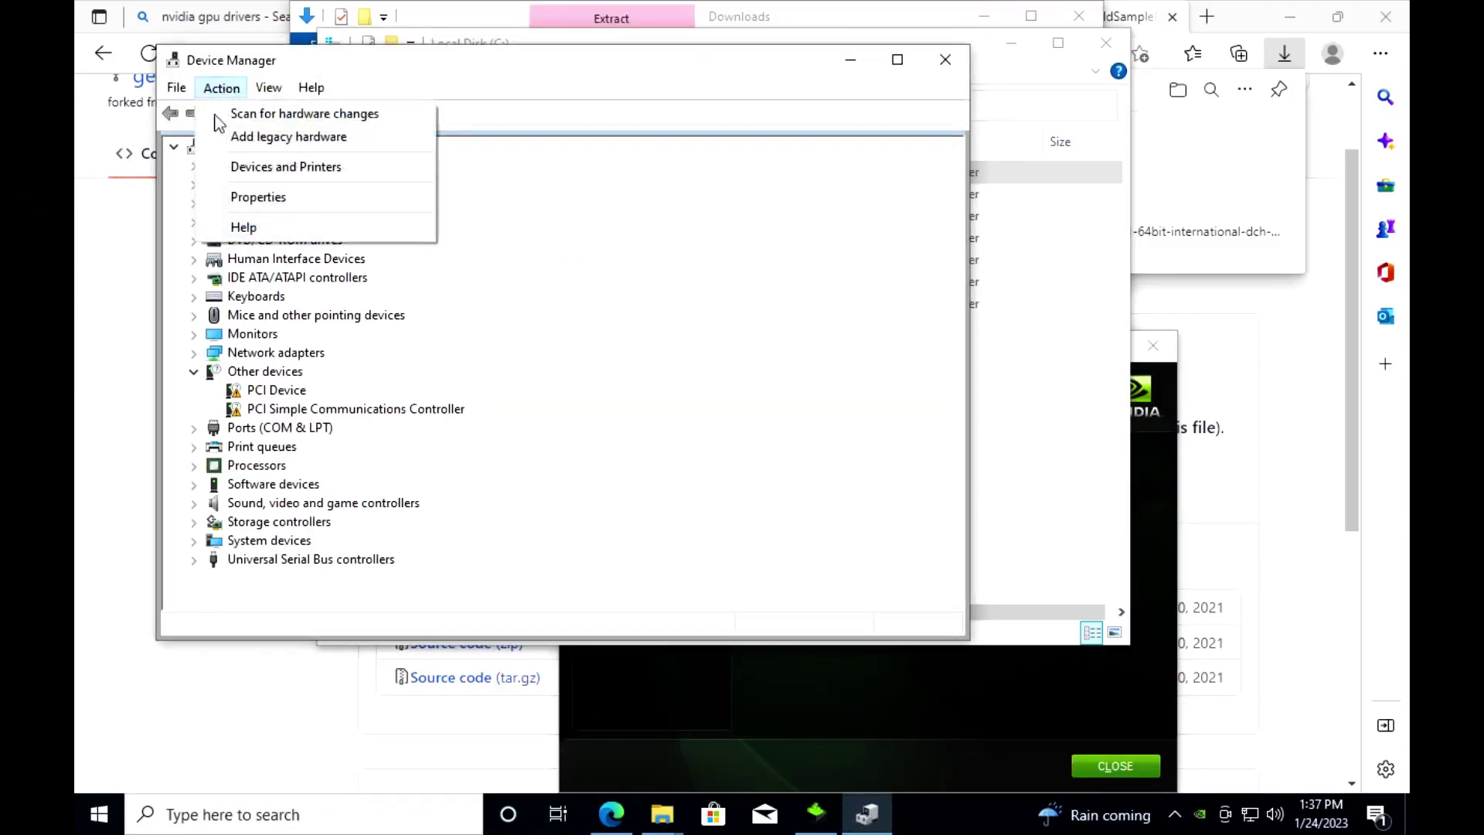
click(290, 137)
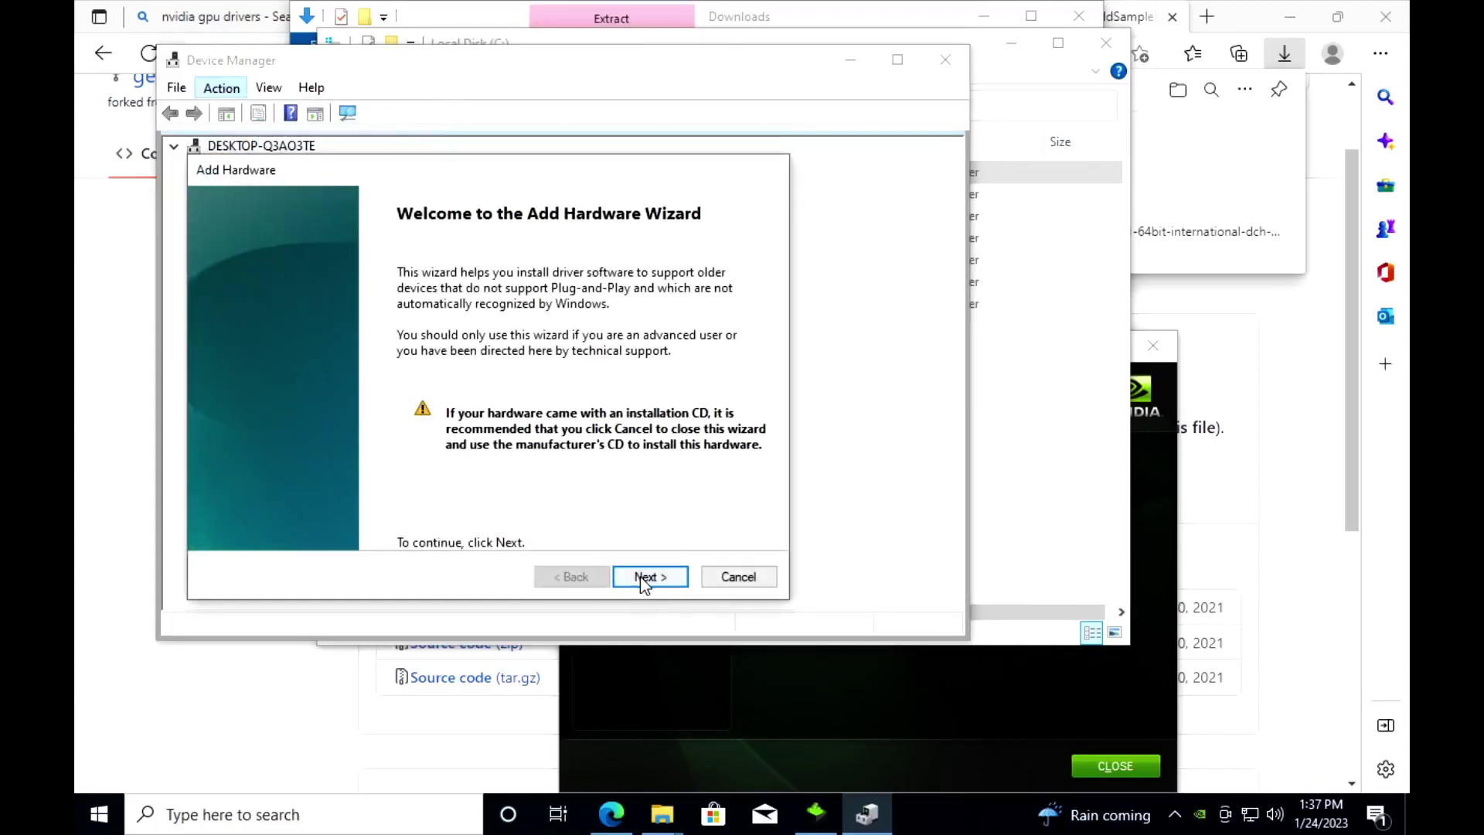
click(642, 578)
click(560, 399)
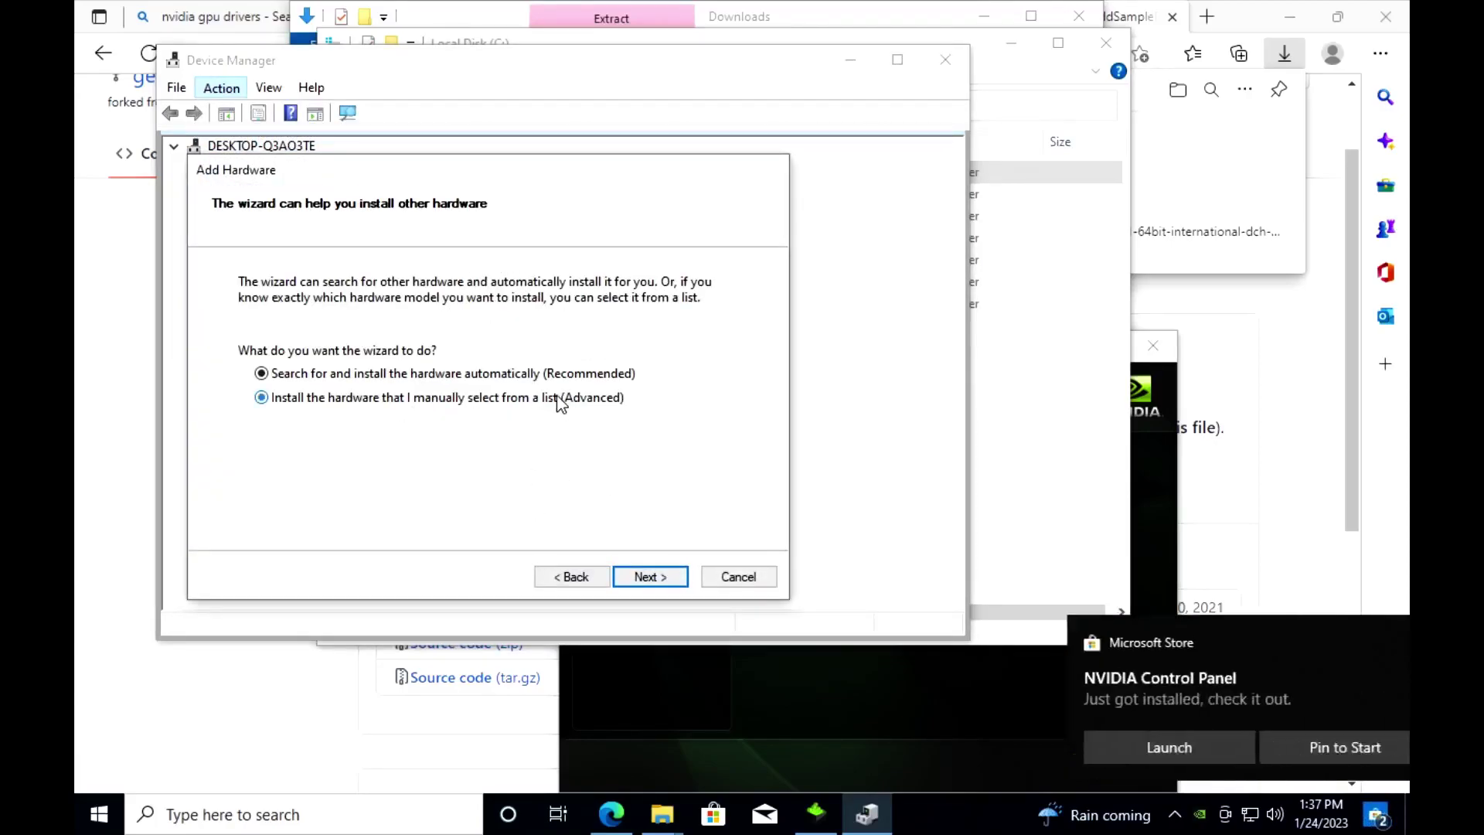
click(661, 578)
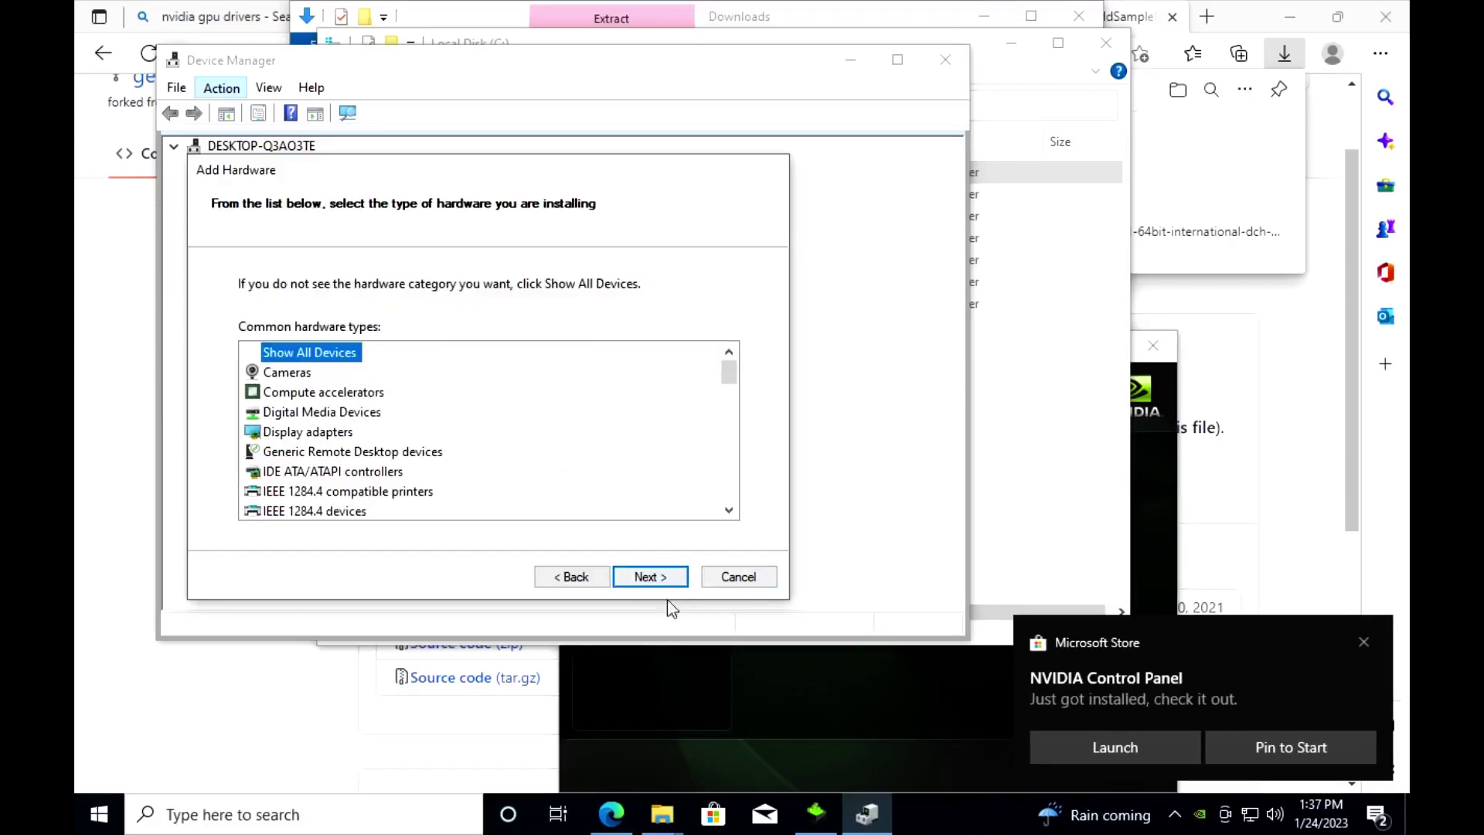
click(645, 578)
Step: Install IddSampleDriver Device from C:\IddSampleDriver\IddSampleDriver.inf using Have Disk
click(727, 504)
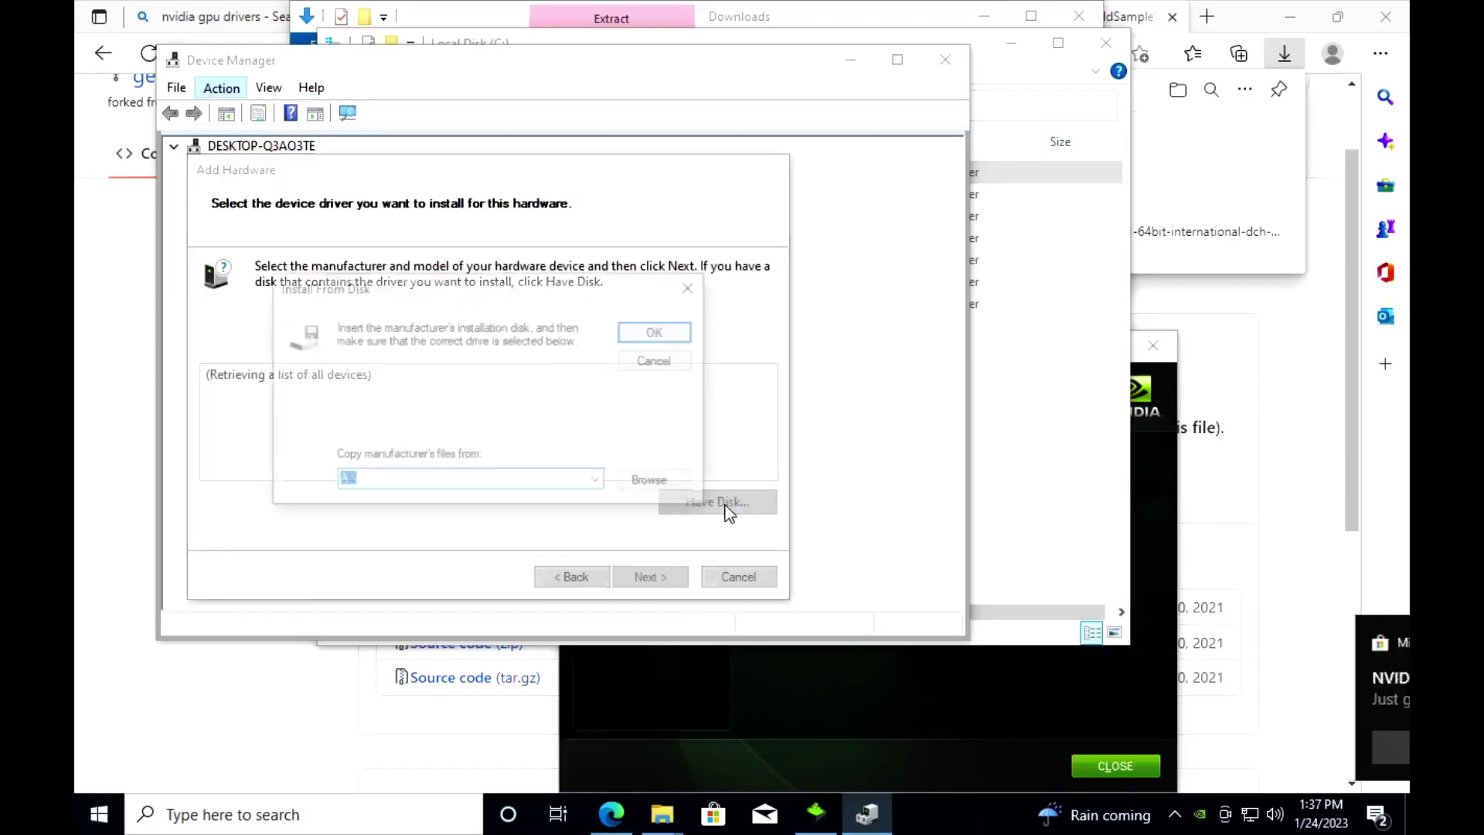
click(666, 487)
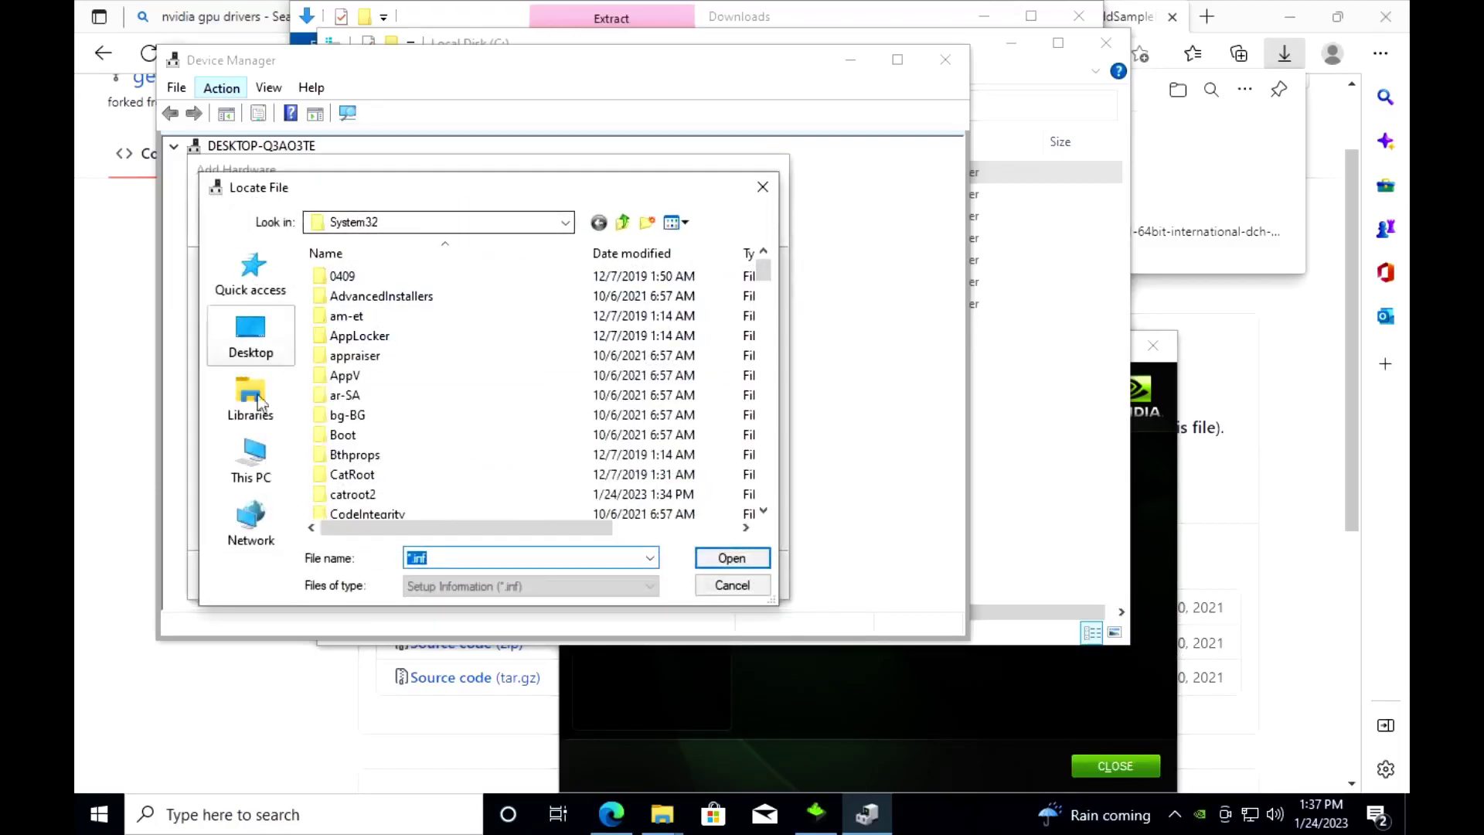
click(271, 416)
click(251, 460)
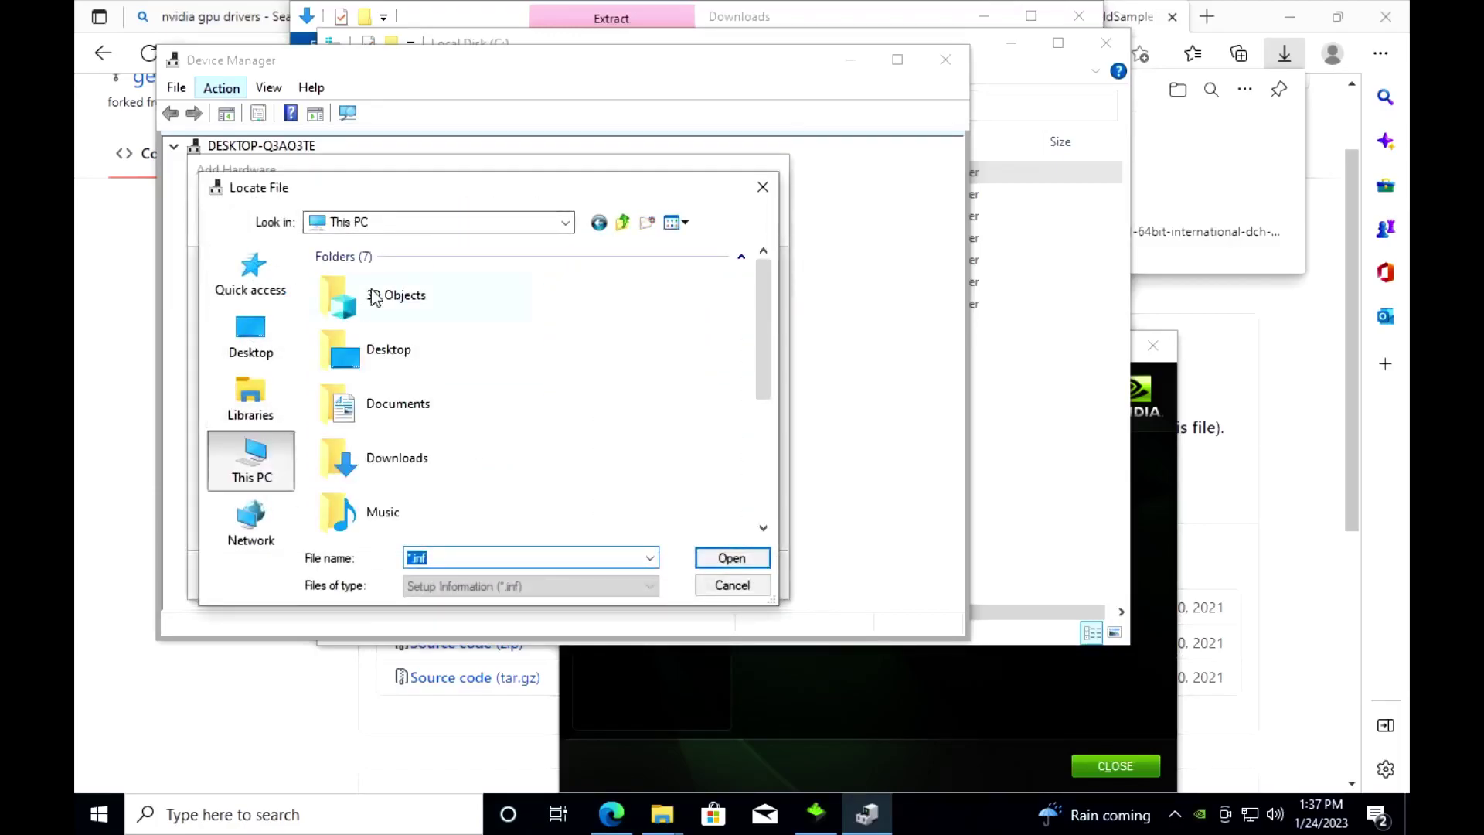
scroll(456, 374, down, 5)
double_click(363, 438)
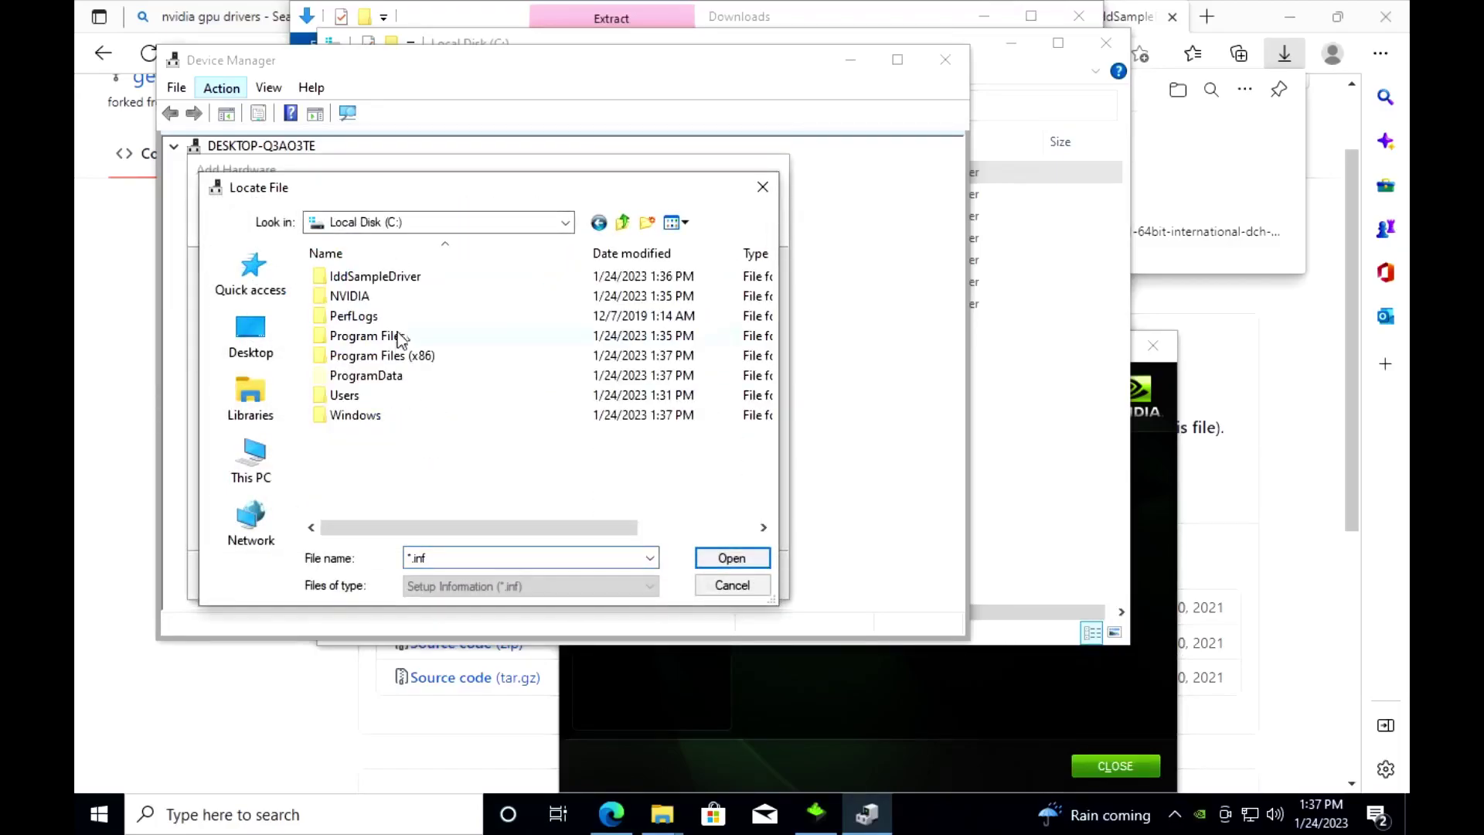
double_click(397, 280)
double_click(397, 277)
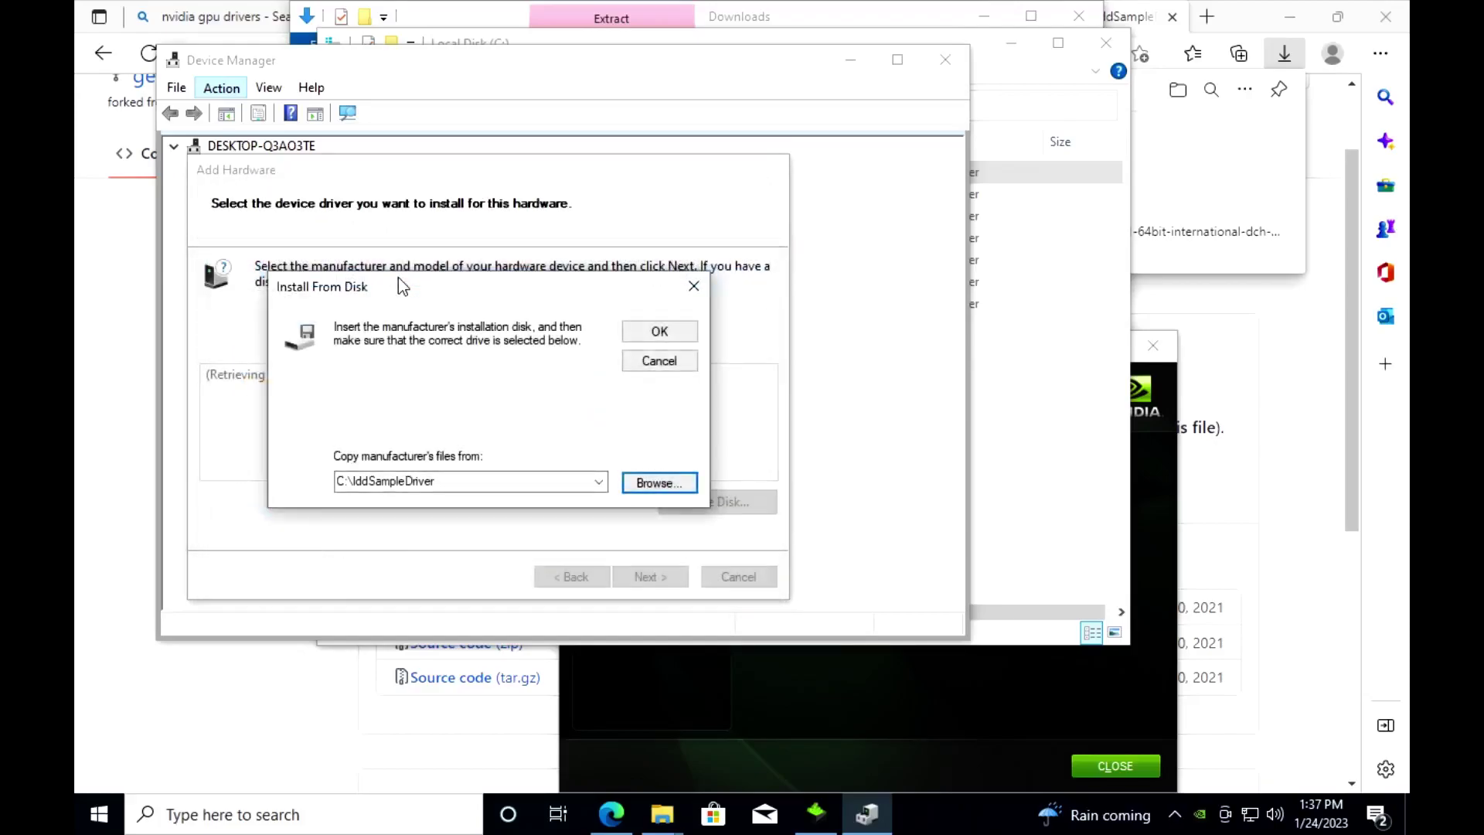
click(658, 332)
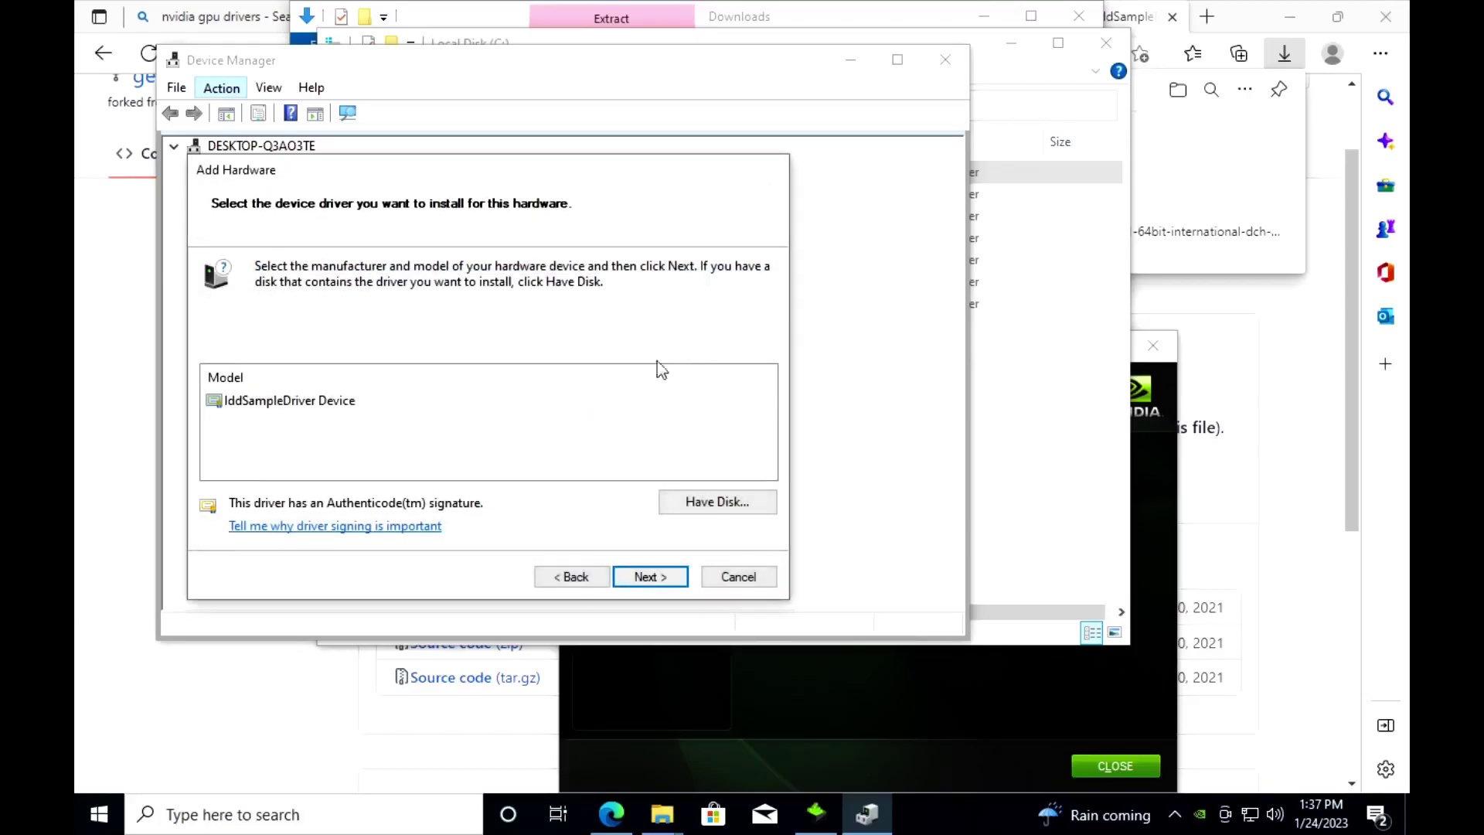
click(649, 578)
click(651, 578)
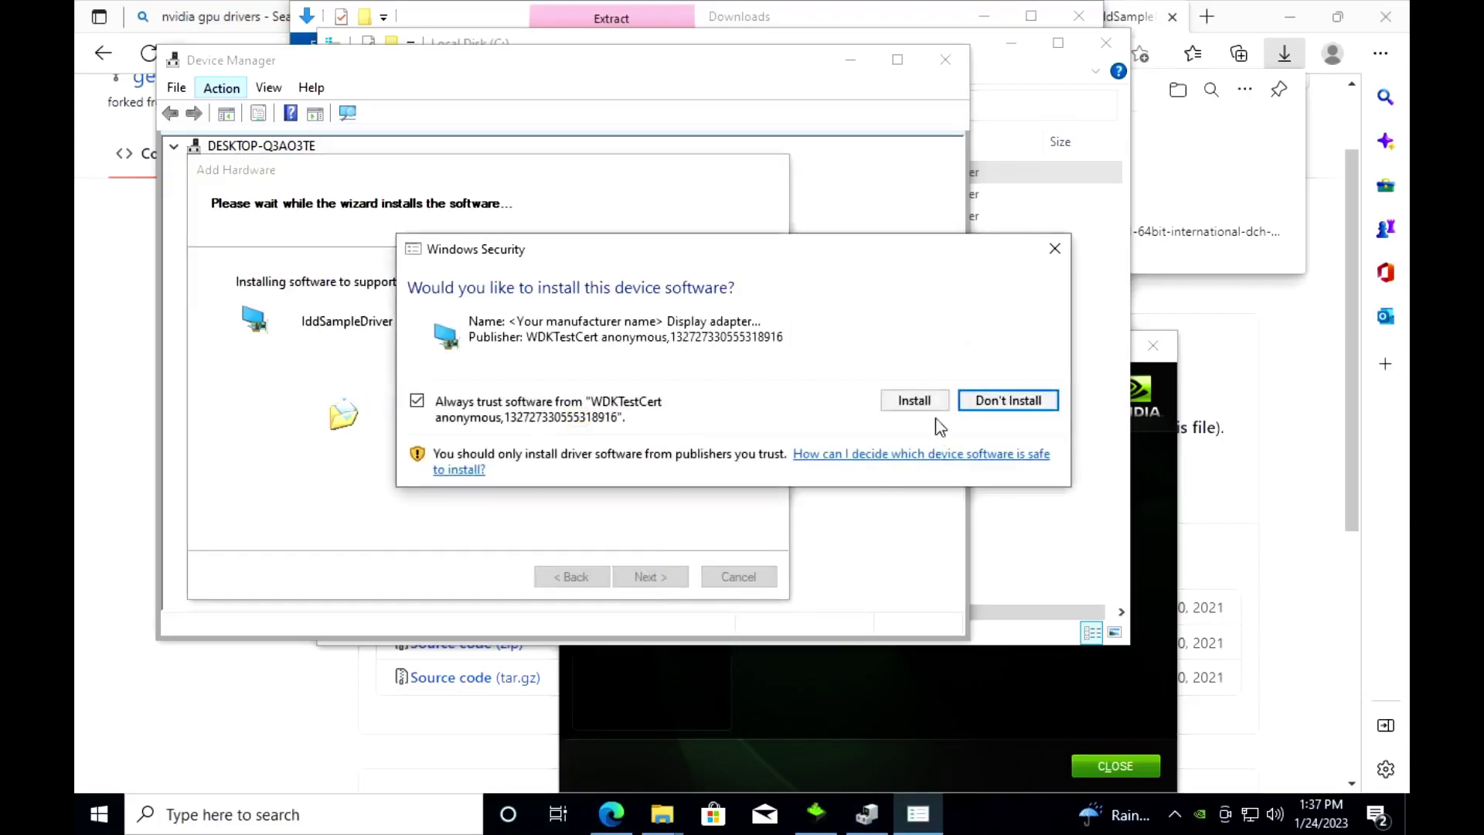
click(911, 398)
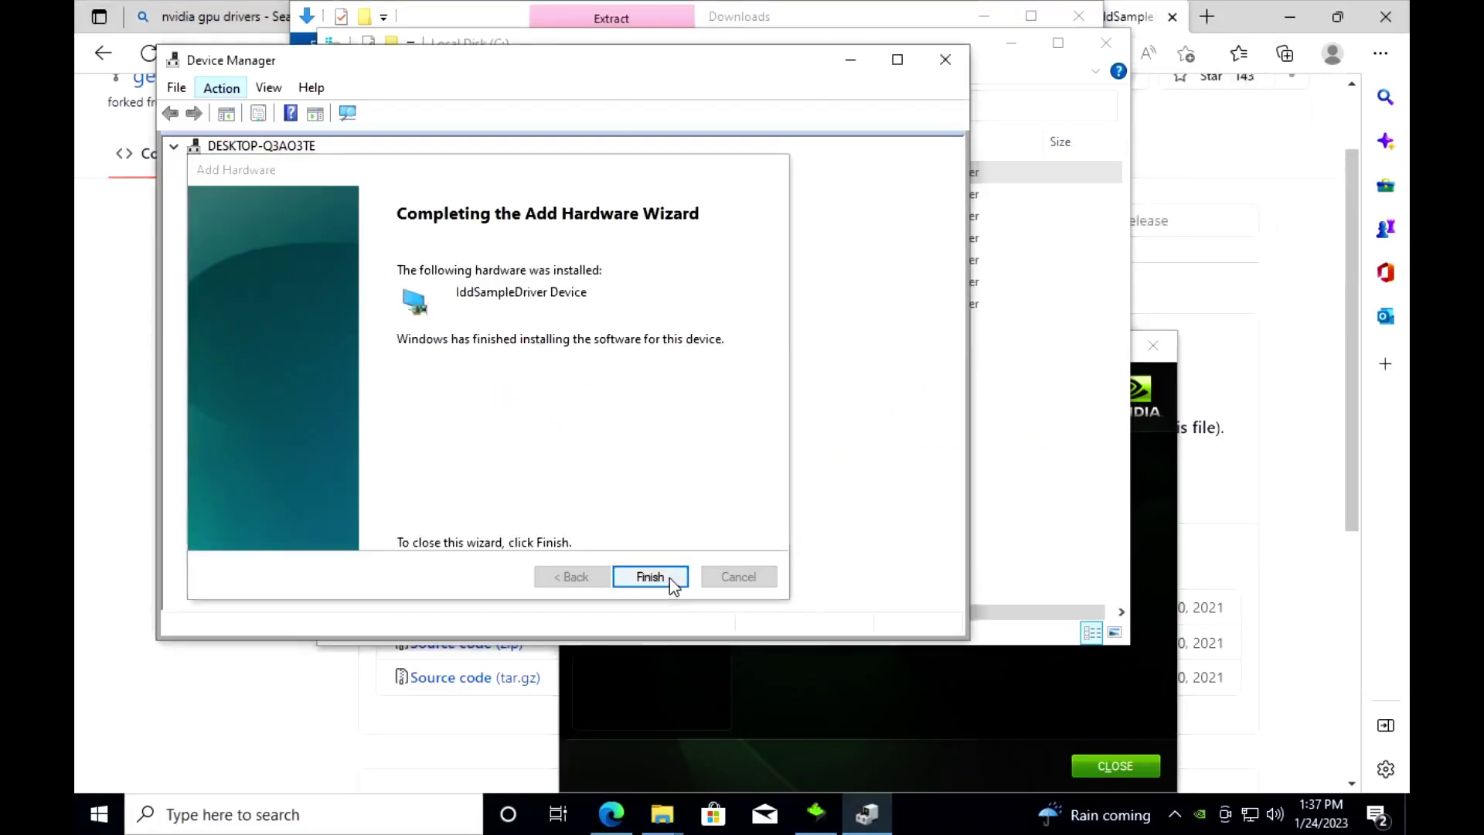
Step: Finish the hardware wizard, close Device Manager, and open C:\IddSampleDriver\option.txt
click(669, 577)
click(945, 61)
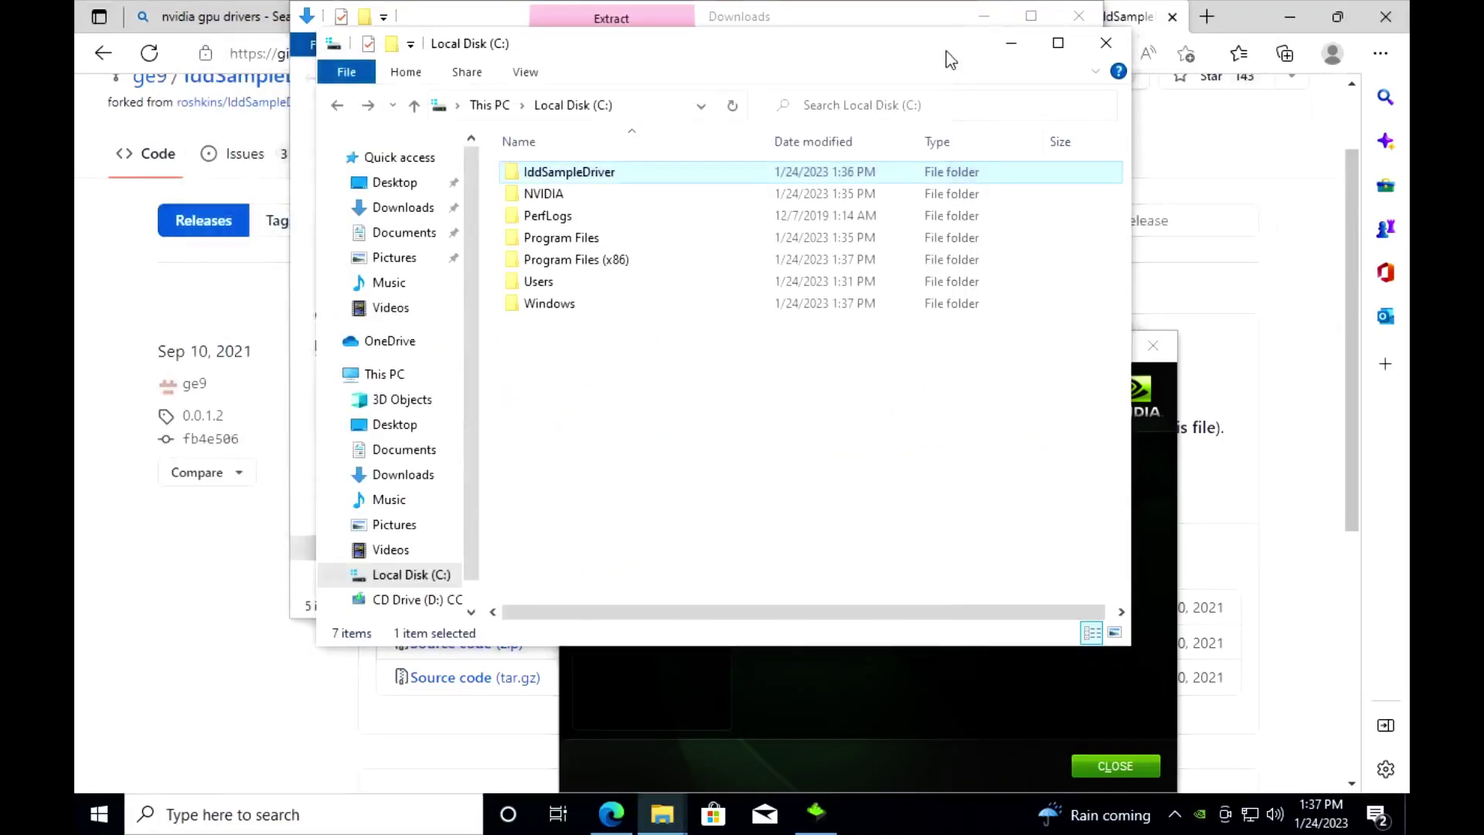
double_click(615, 173)
double_click(575, 305)
scroll(278, 417, down, 2)
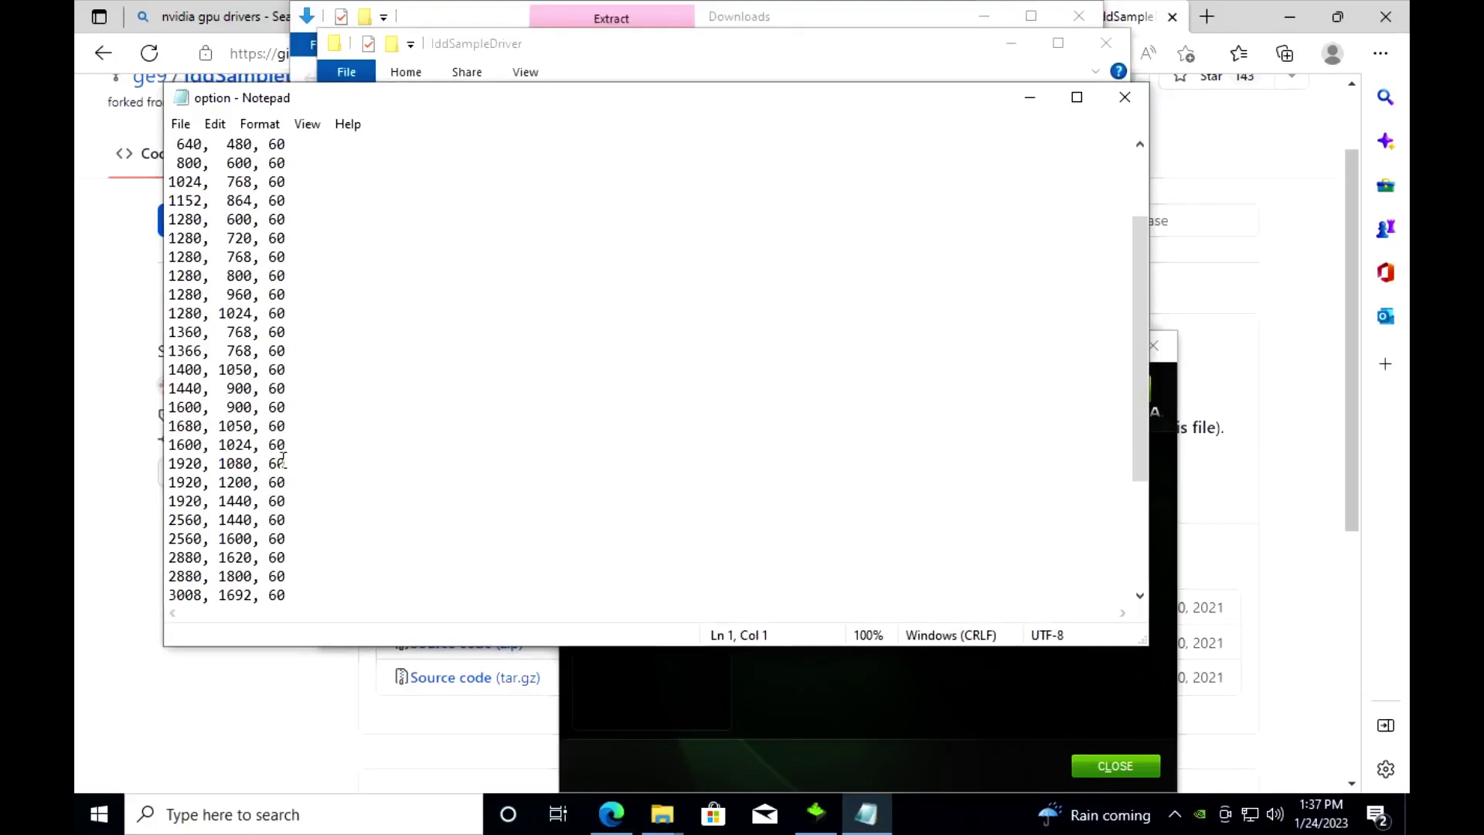
Step: Add 1920, 1080 modes at 120, 144, 165 and 164.99 to option.txt and save it
click(287, 462)
key(Return)
text(1920, 1080)
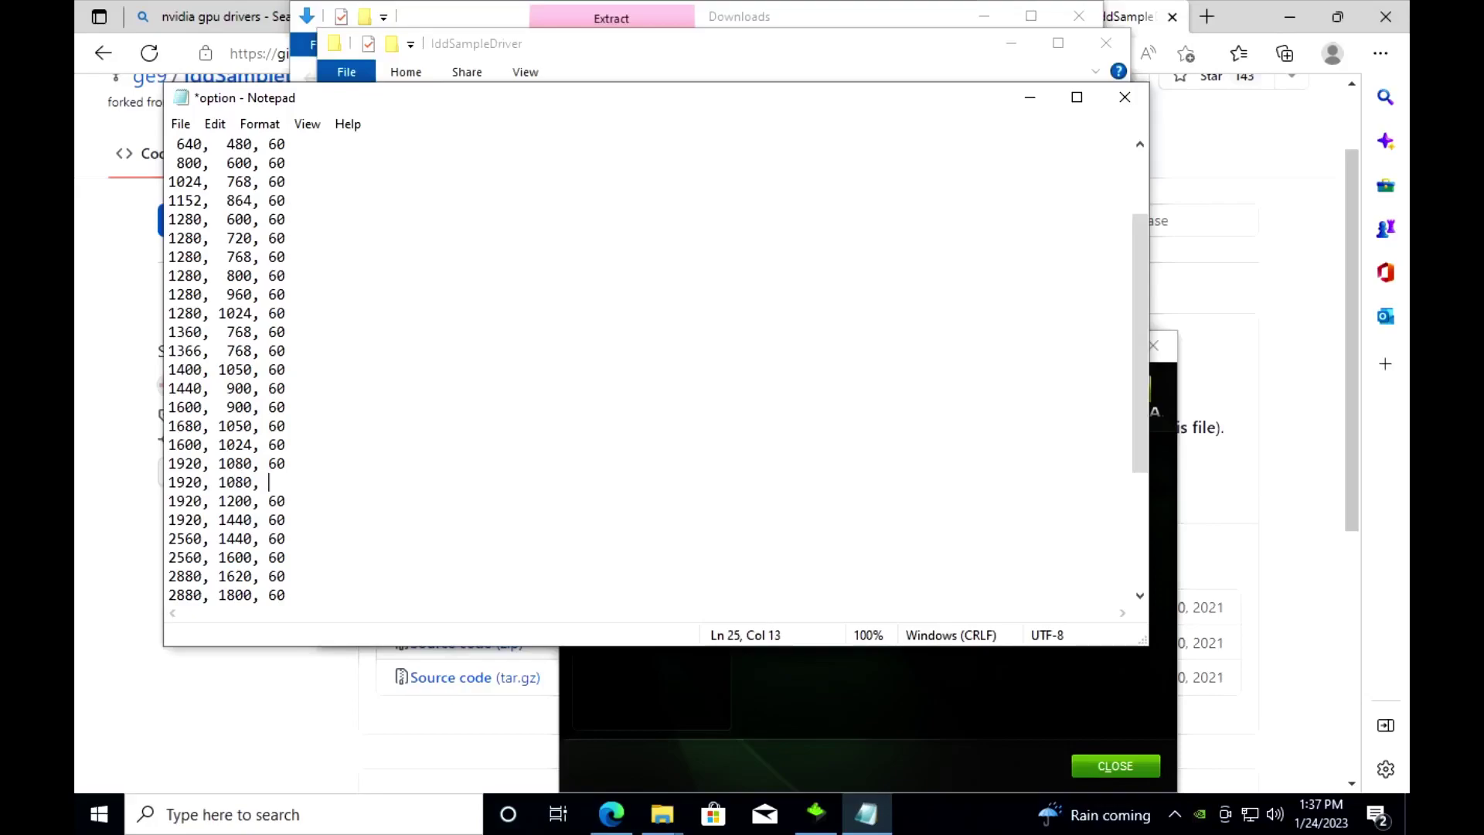
text(, 120)
key(Return)
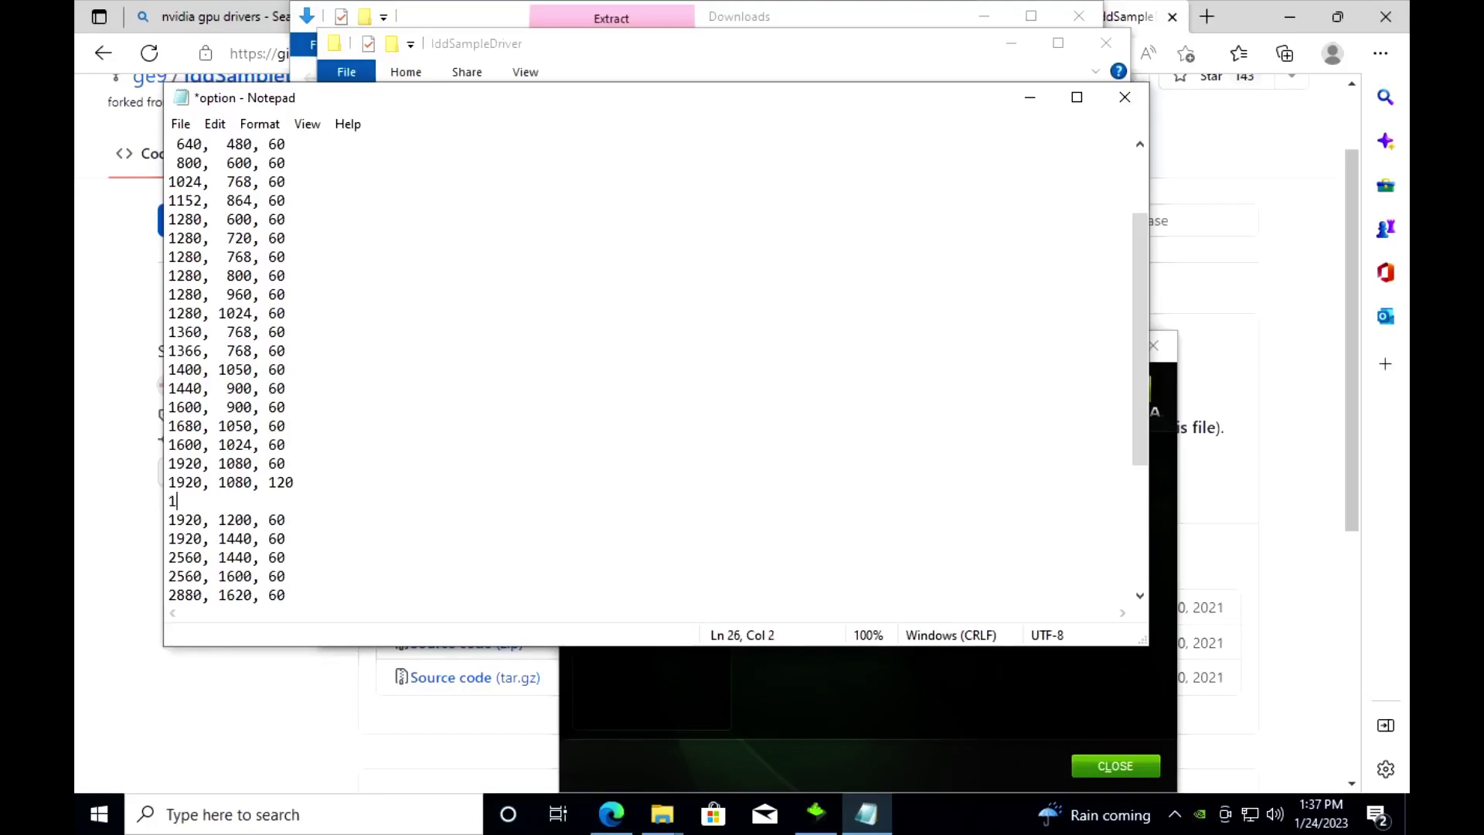
text(1920, 1080, 144)
key(Return)
text(12)
key(BackSpace)
text(920, 1080, )
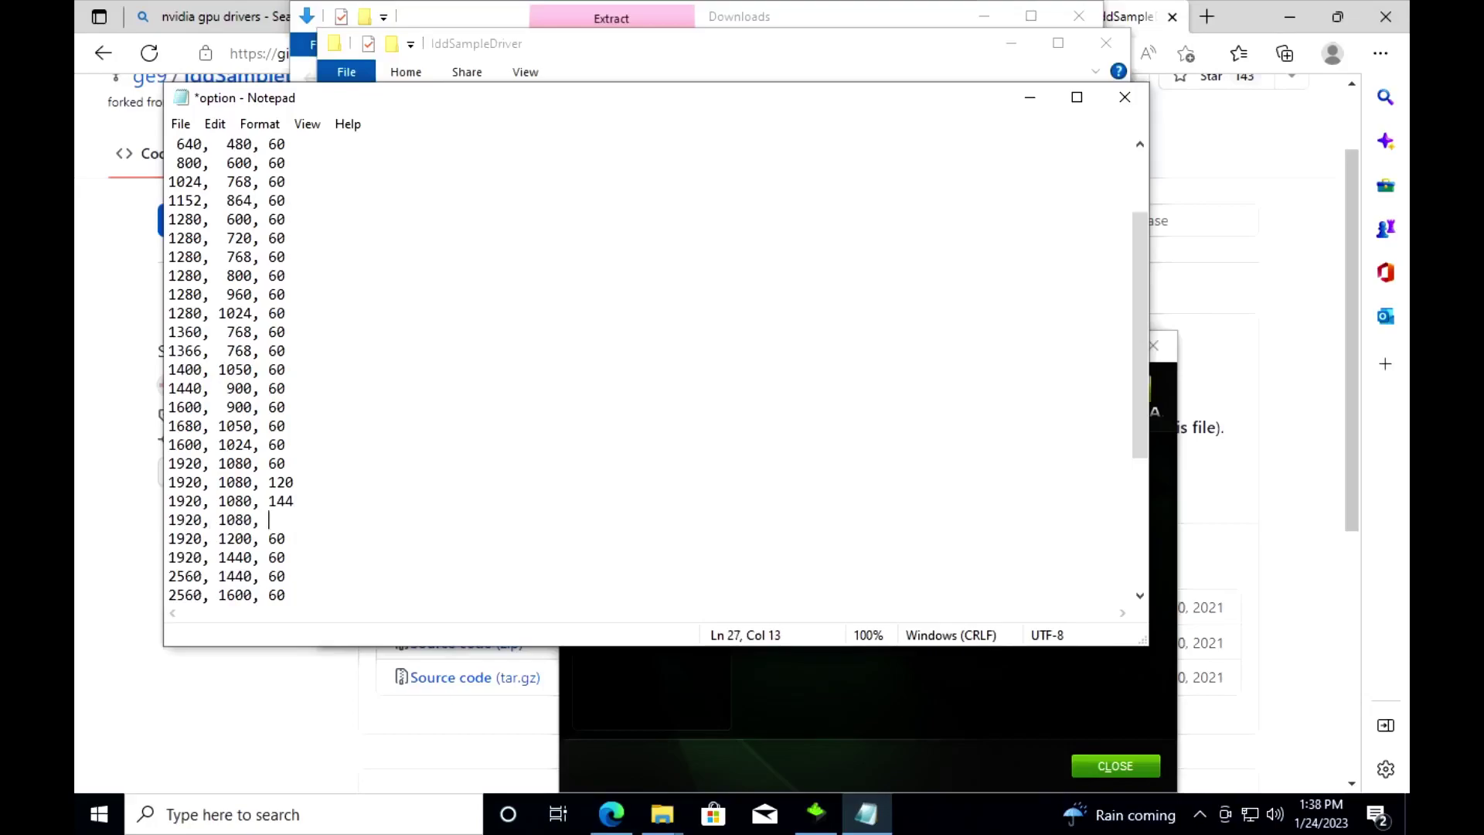
text(1655)
key(Return)
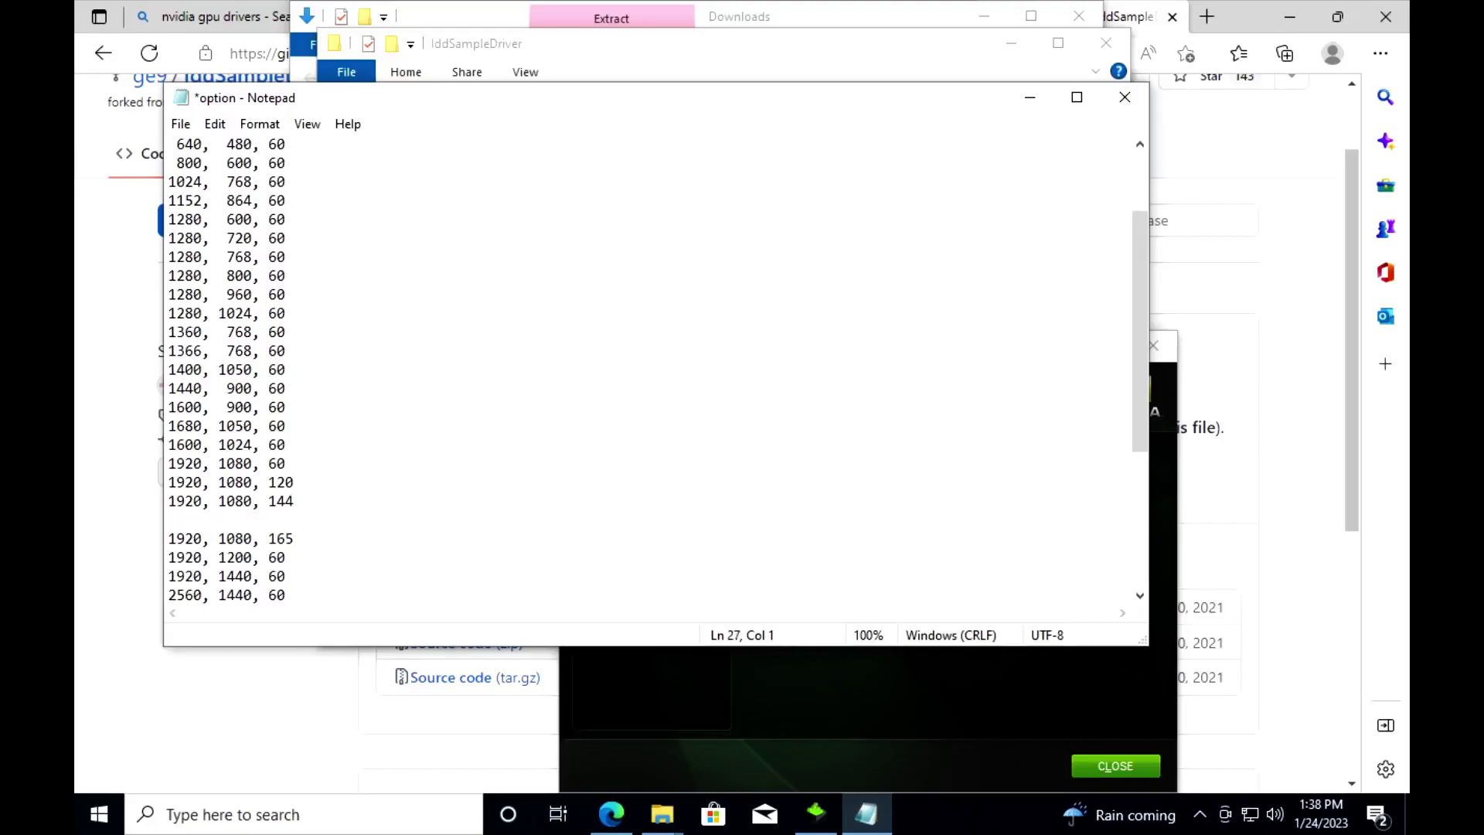
text(1920, 1080, 164.99)
click(181, 125)
click(225, 218)
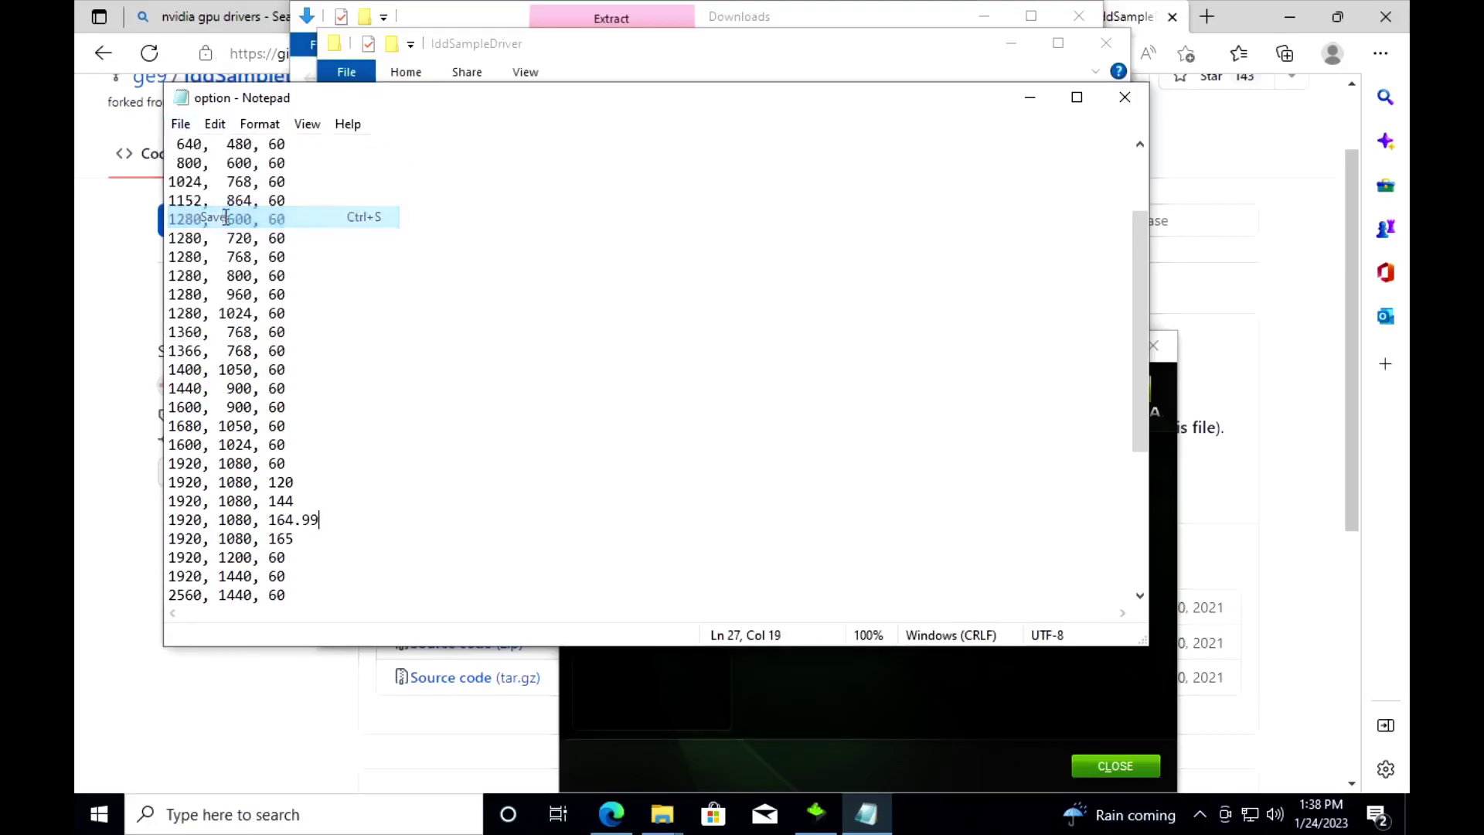
Step: Close all open windows and shut down the Windows guest
click(1122, 98)
click(1105, 42)
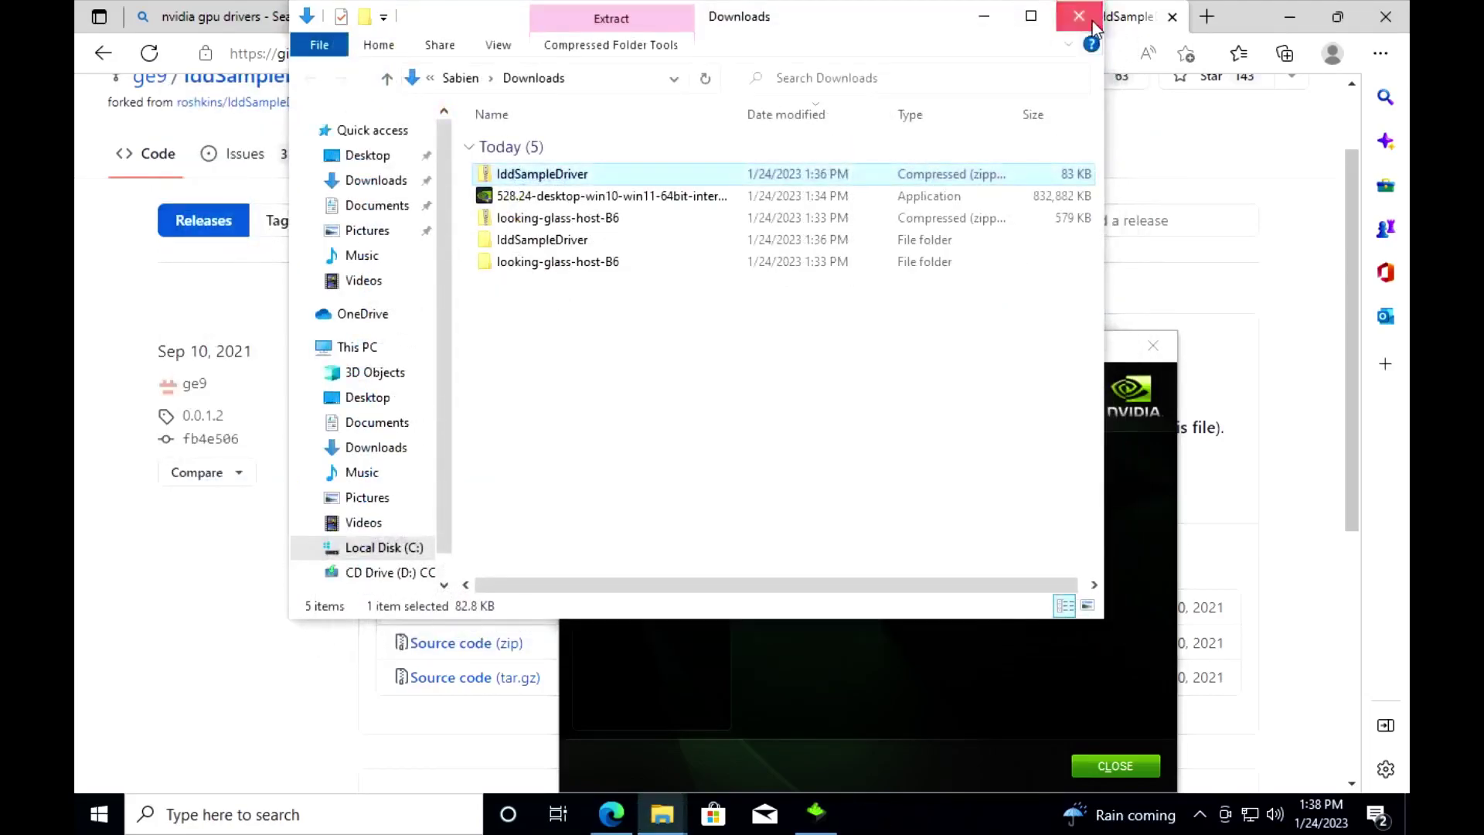
click(1078, 16)
click(1115, 765)
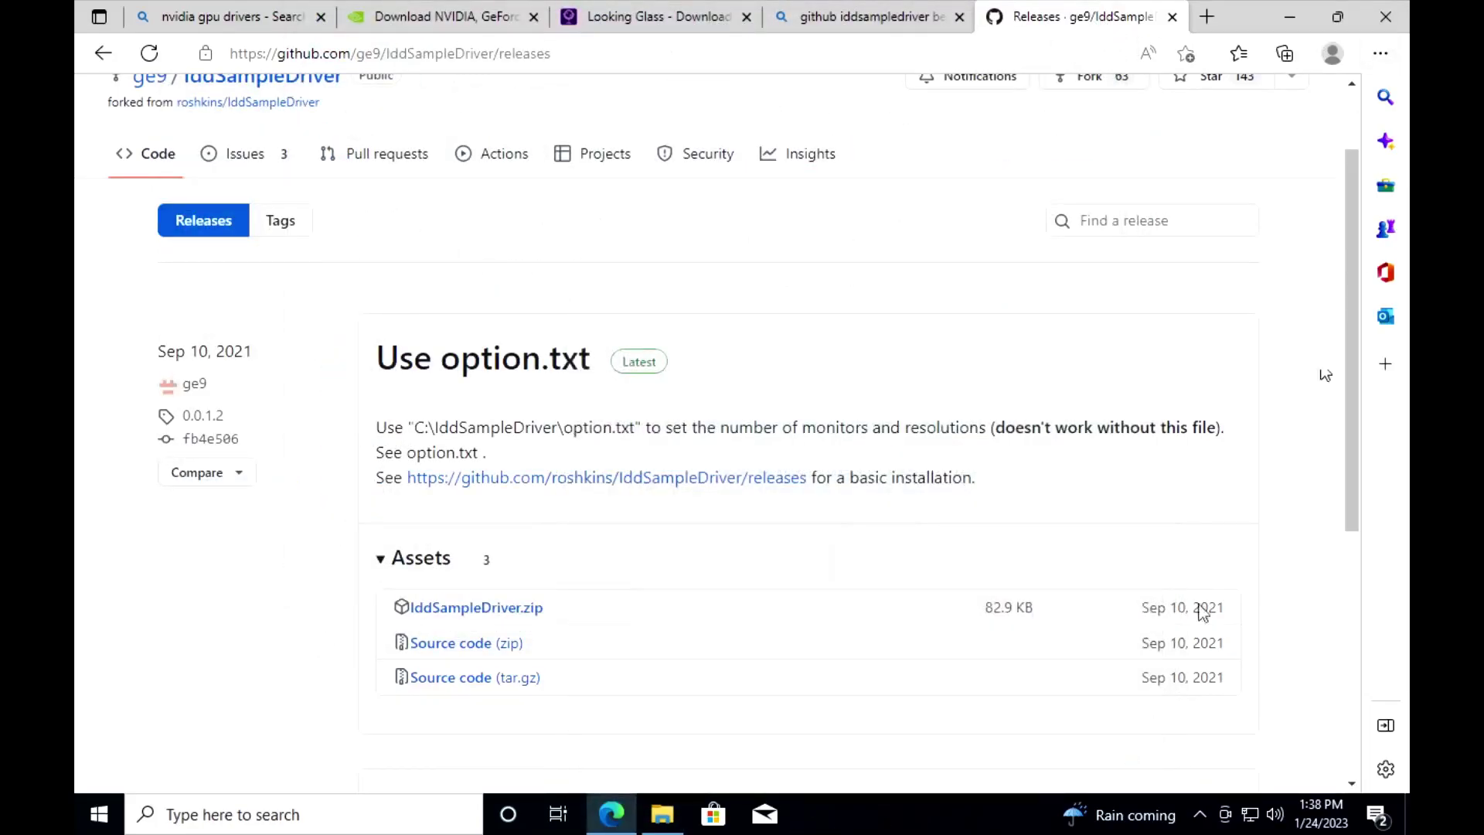
click(1401, 11)
click(99, 813)
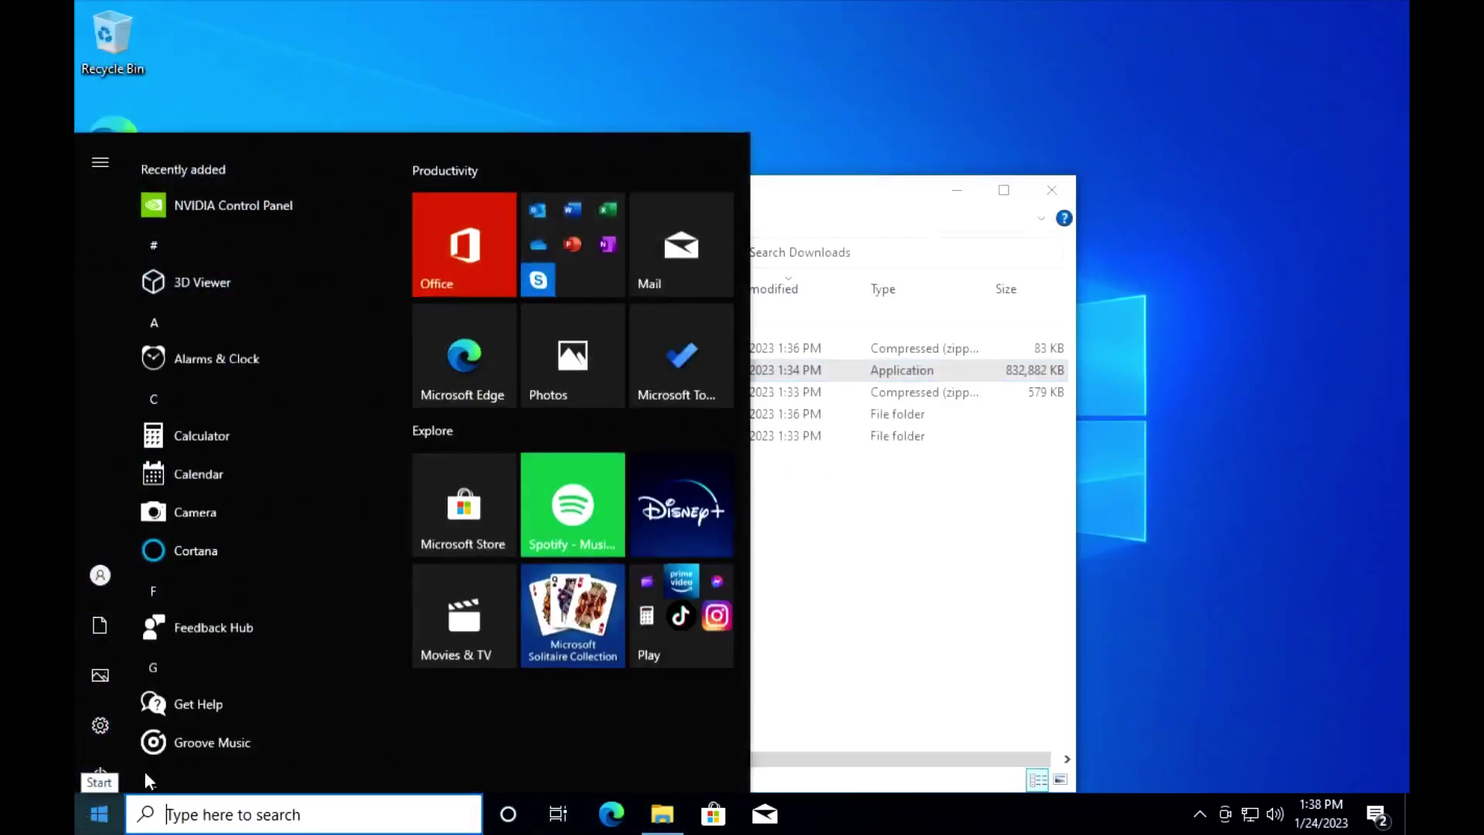
click(110, 762)
click(124, 680)
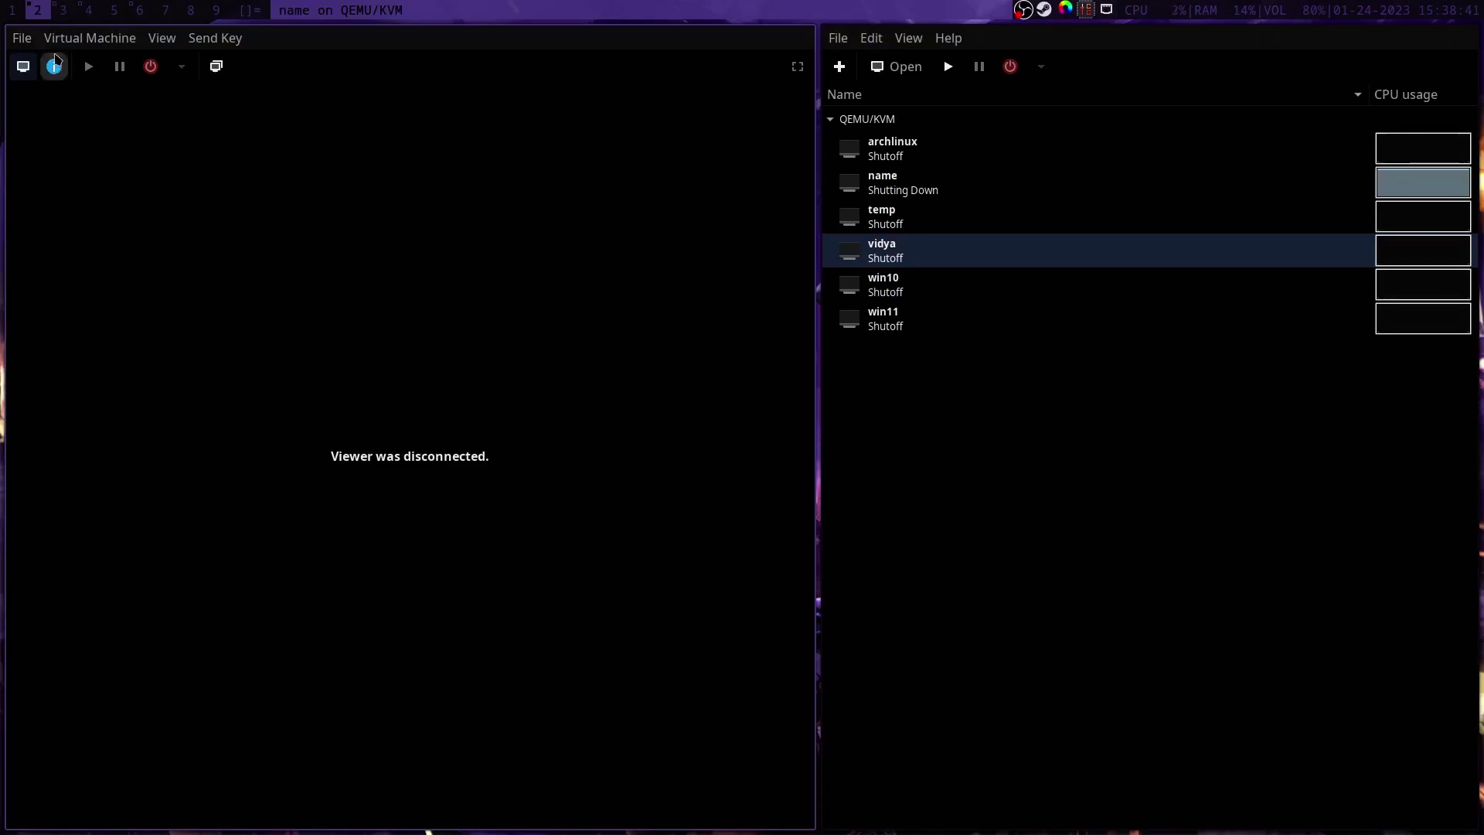
Step: Paste the Looking Glass qemu:arg lines after the cpu-pm line in the VM's XML and apply
click(55, 65)
click(286, 107)
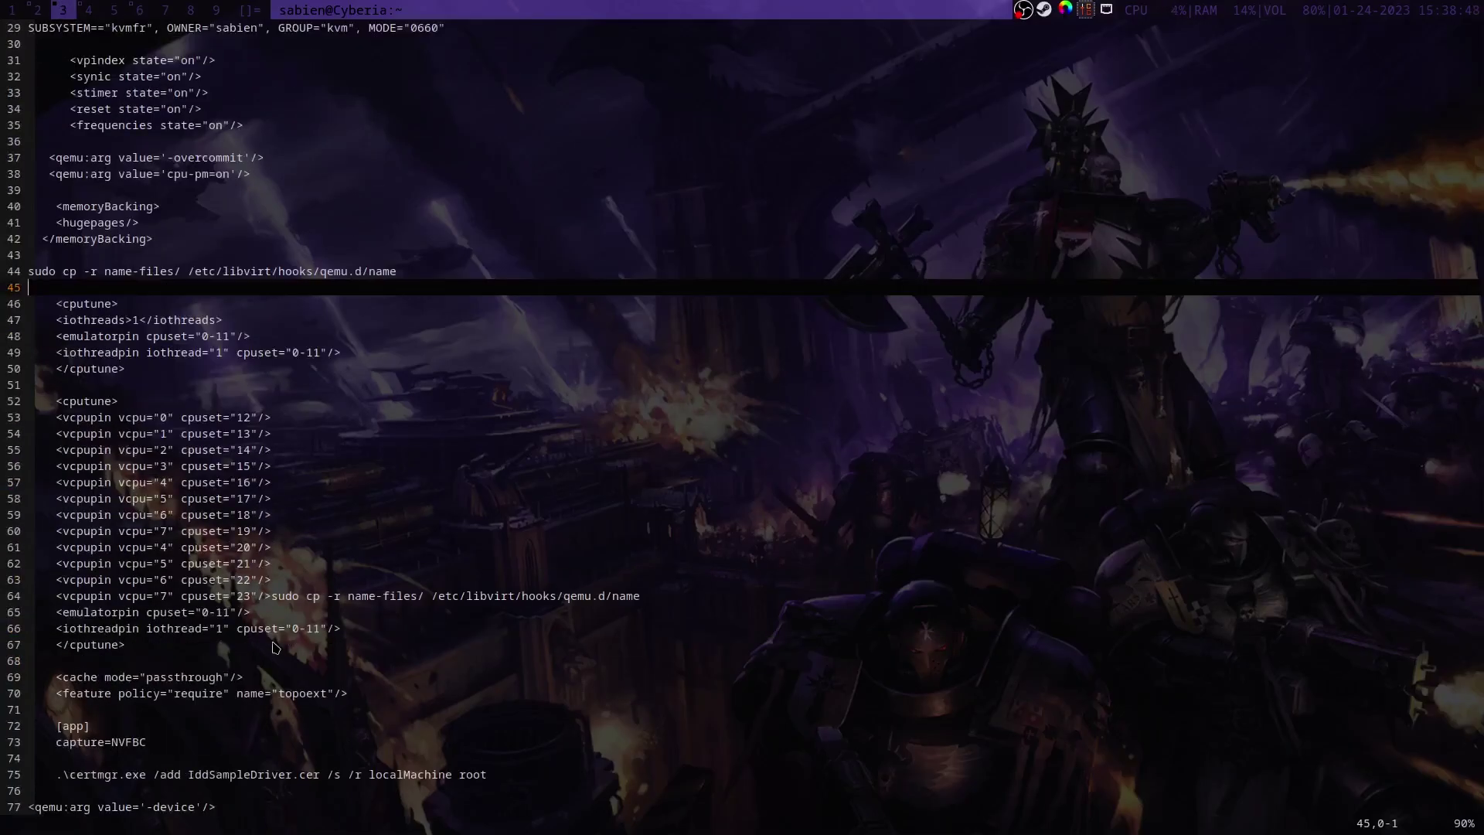
scroll(273, 648, down, 5)
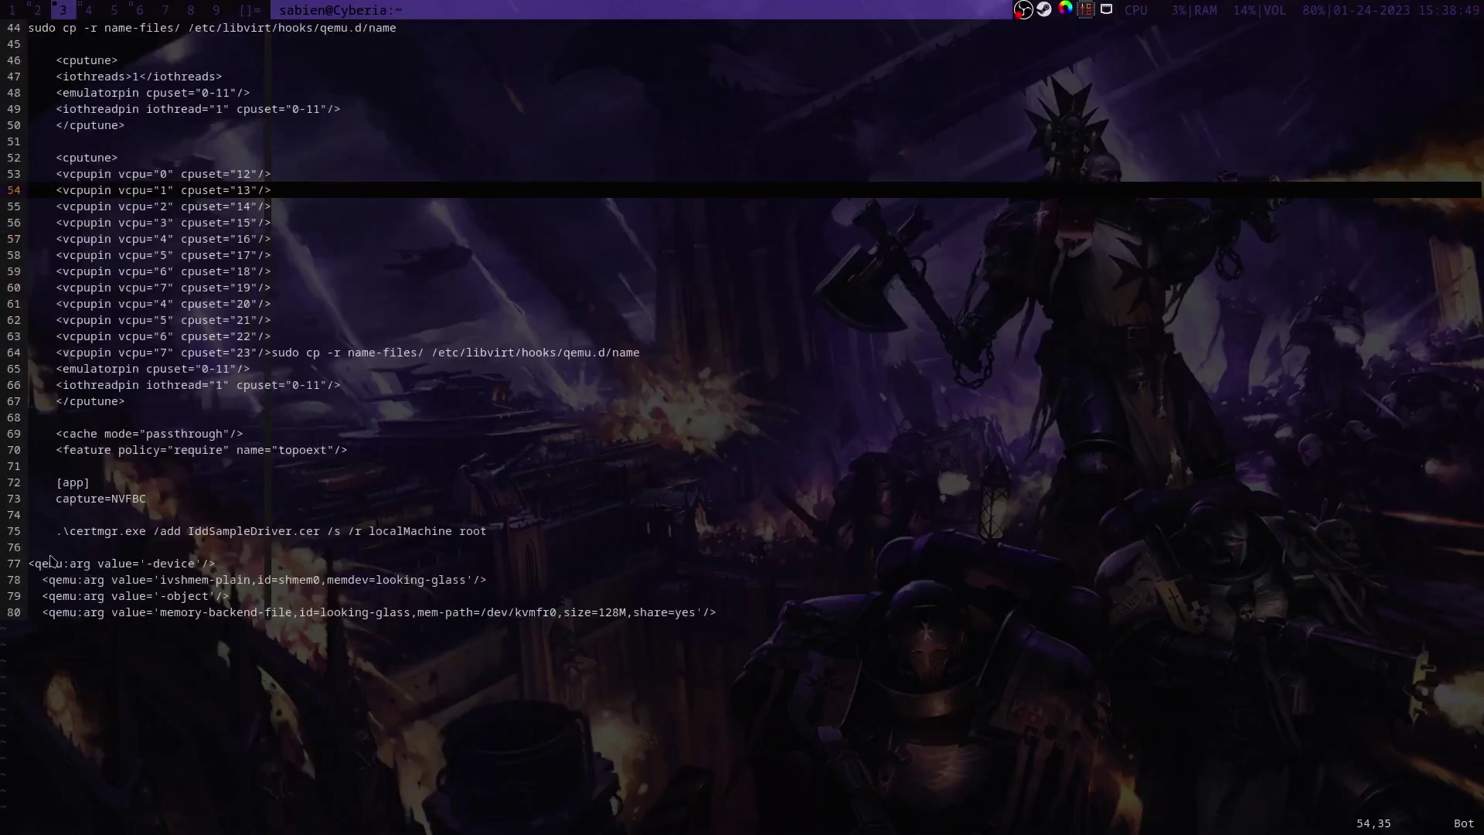
drag(29, 566, 718, 610)
key(super+2)
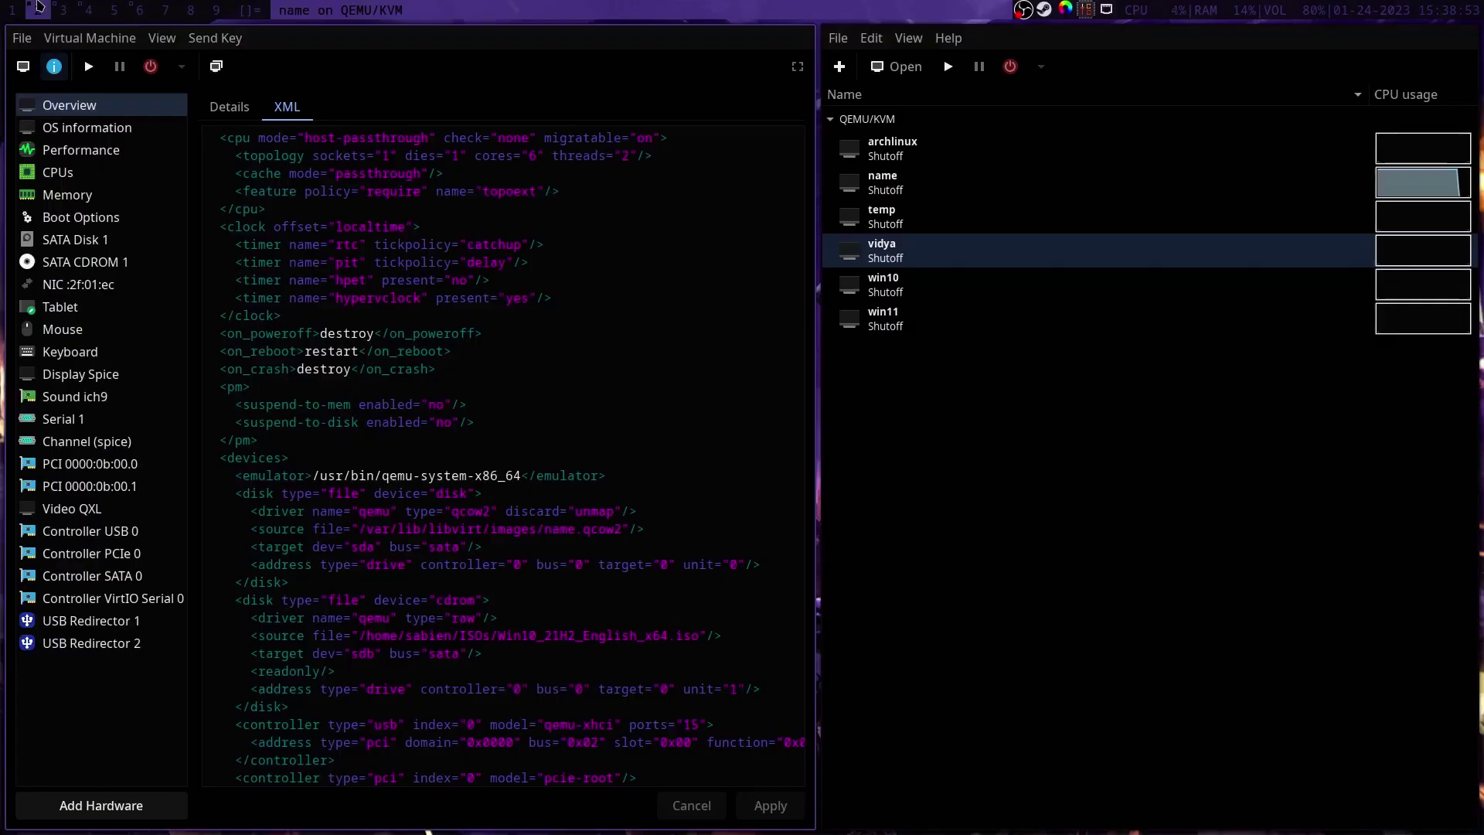
scroll(674, 708, down, 15)
click(236, 707)
text(<qemu:arg value="-device"/> <qemu:arg value="ivshmem-plain,id=shmem0,memdev=looking-glass"/> <qemu:arg value="-object"/> <qemu:arg value="memory-backend-file,id=looking-glass,mem-path=/dev/kvmfr0,size=128M"/>)
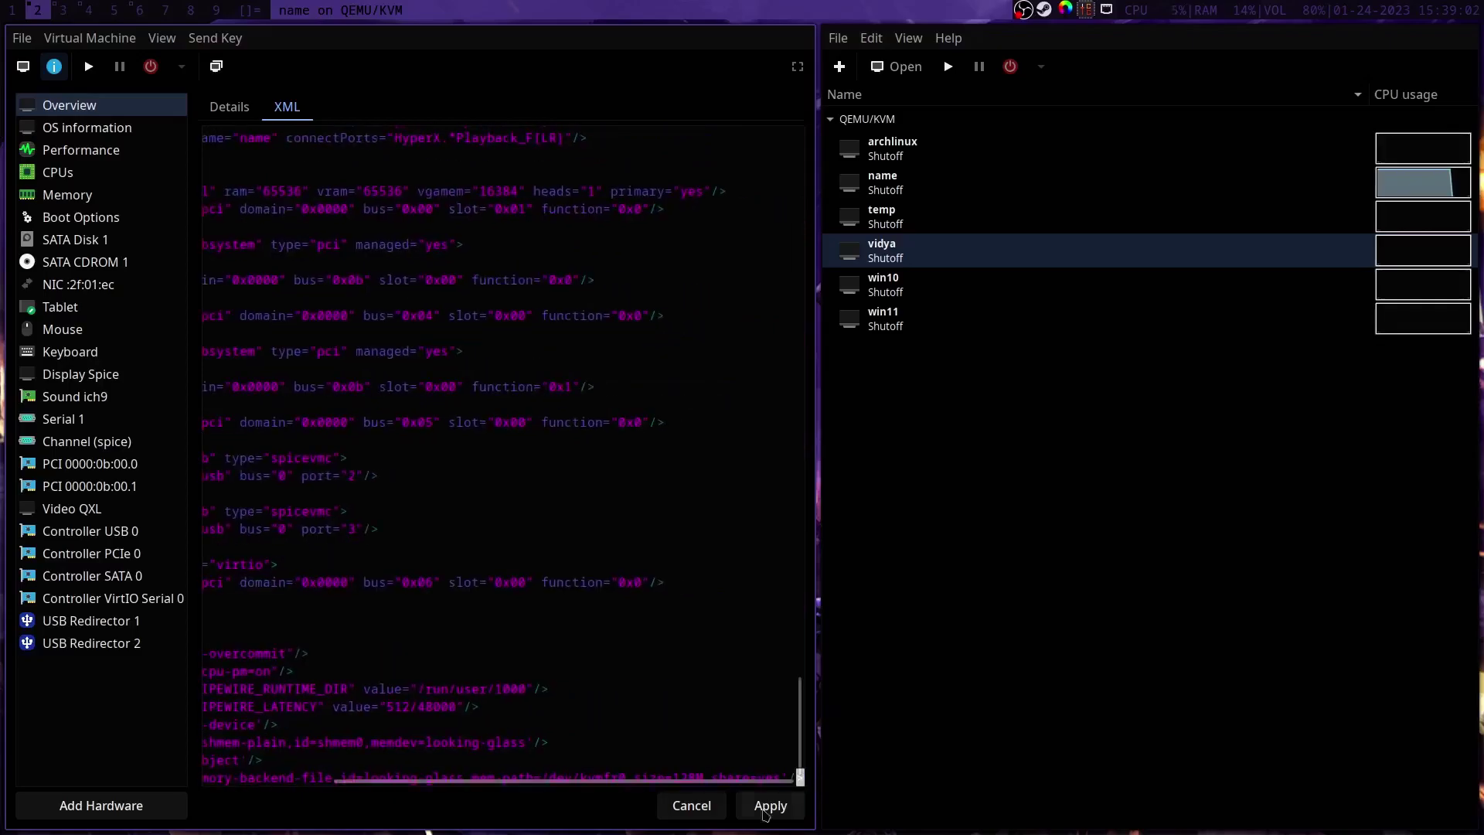
click(770, 805)
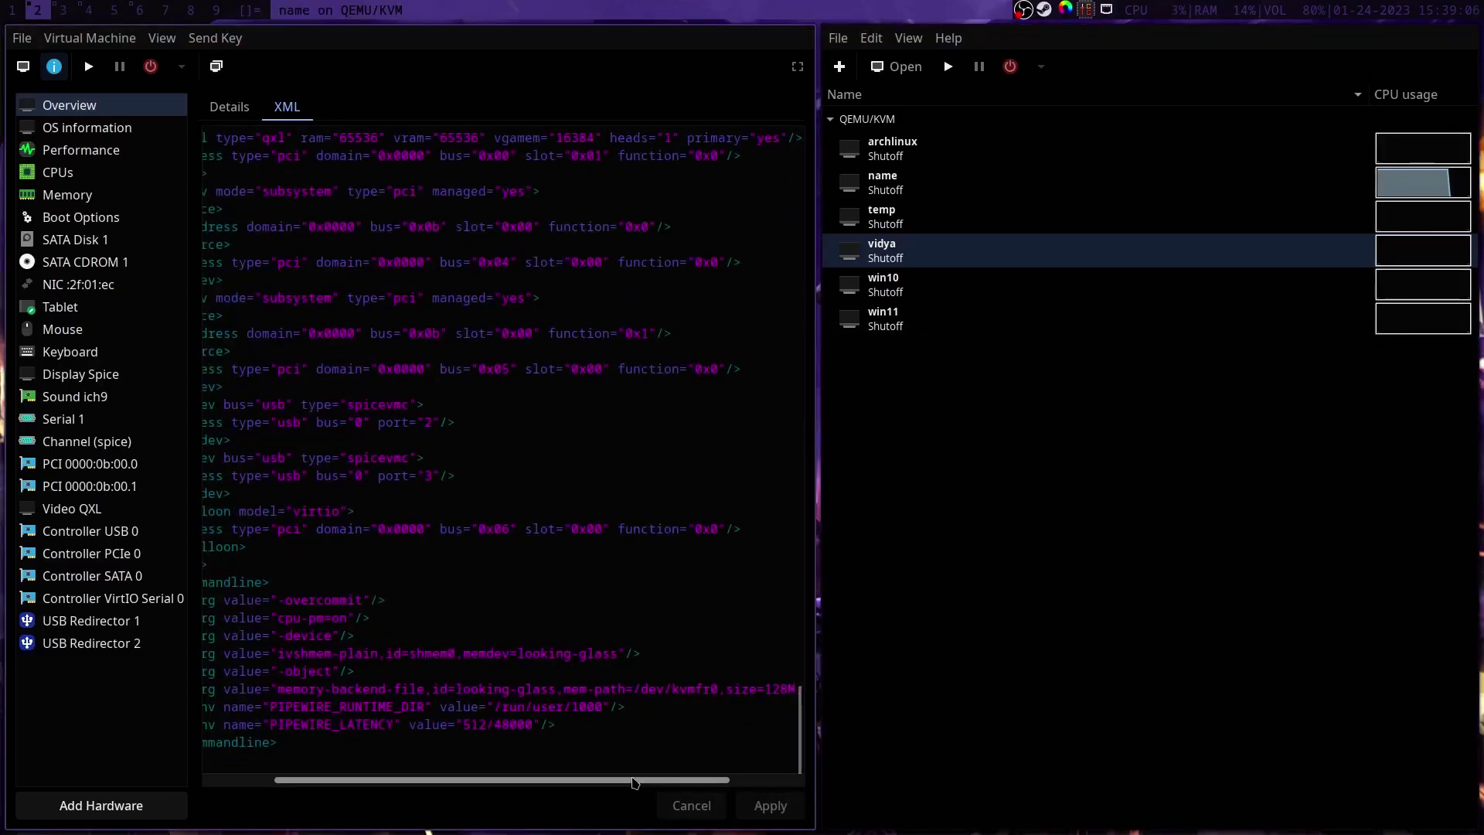
scroll(541, 779, left, 2)
scroll(532, 769, right, 3)
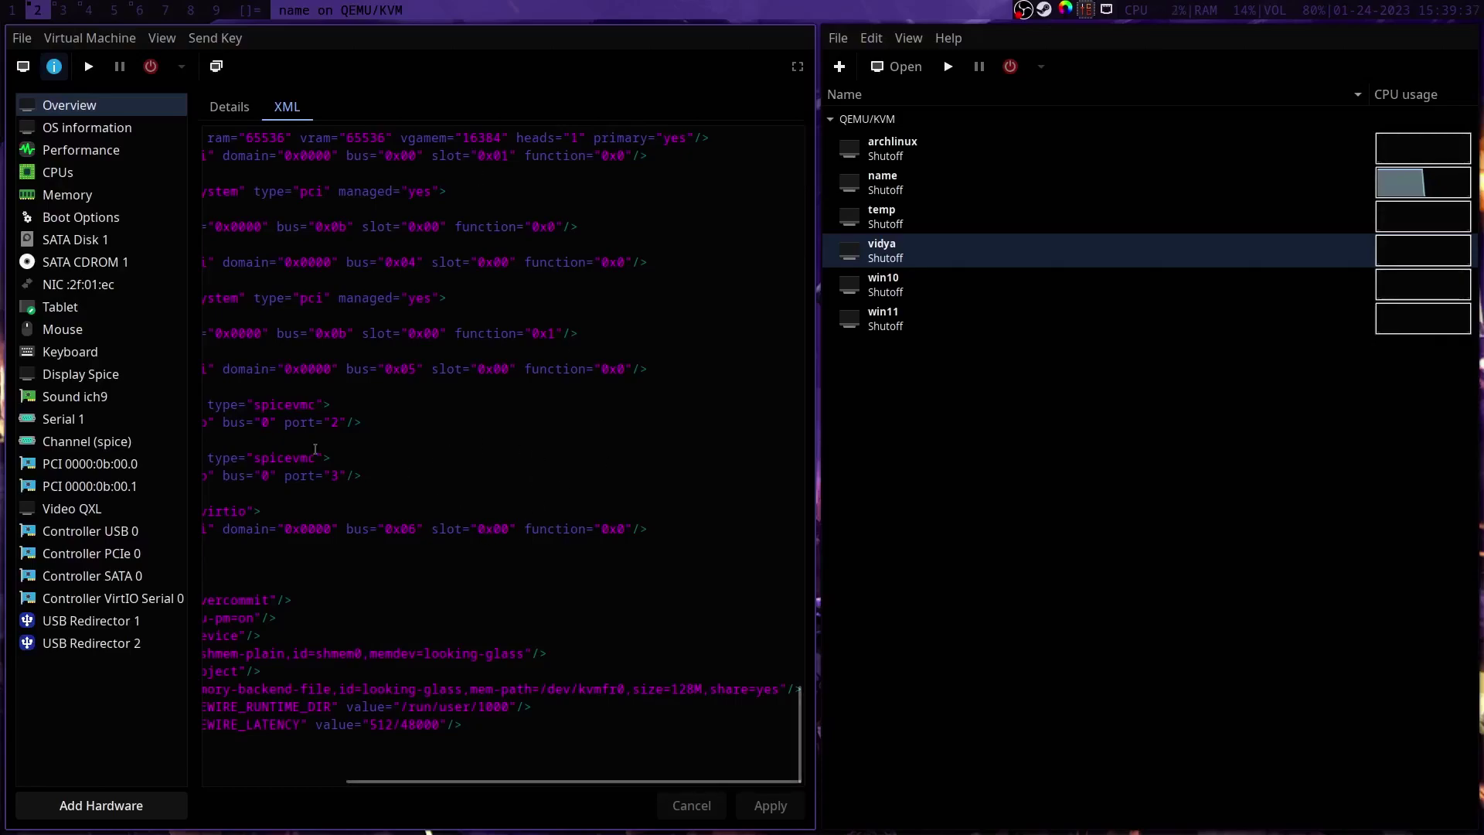
Step: Open a terminal on workspace 1 and change into Downloads/looking-glass-B6/module
key(super+1)
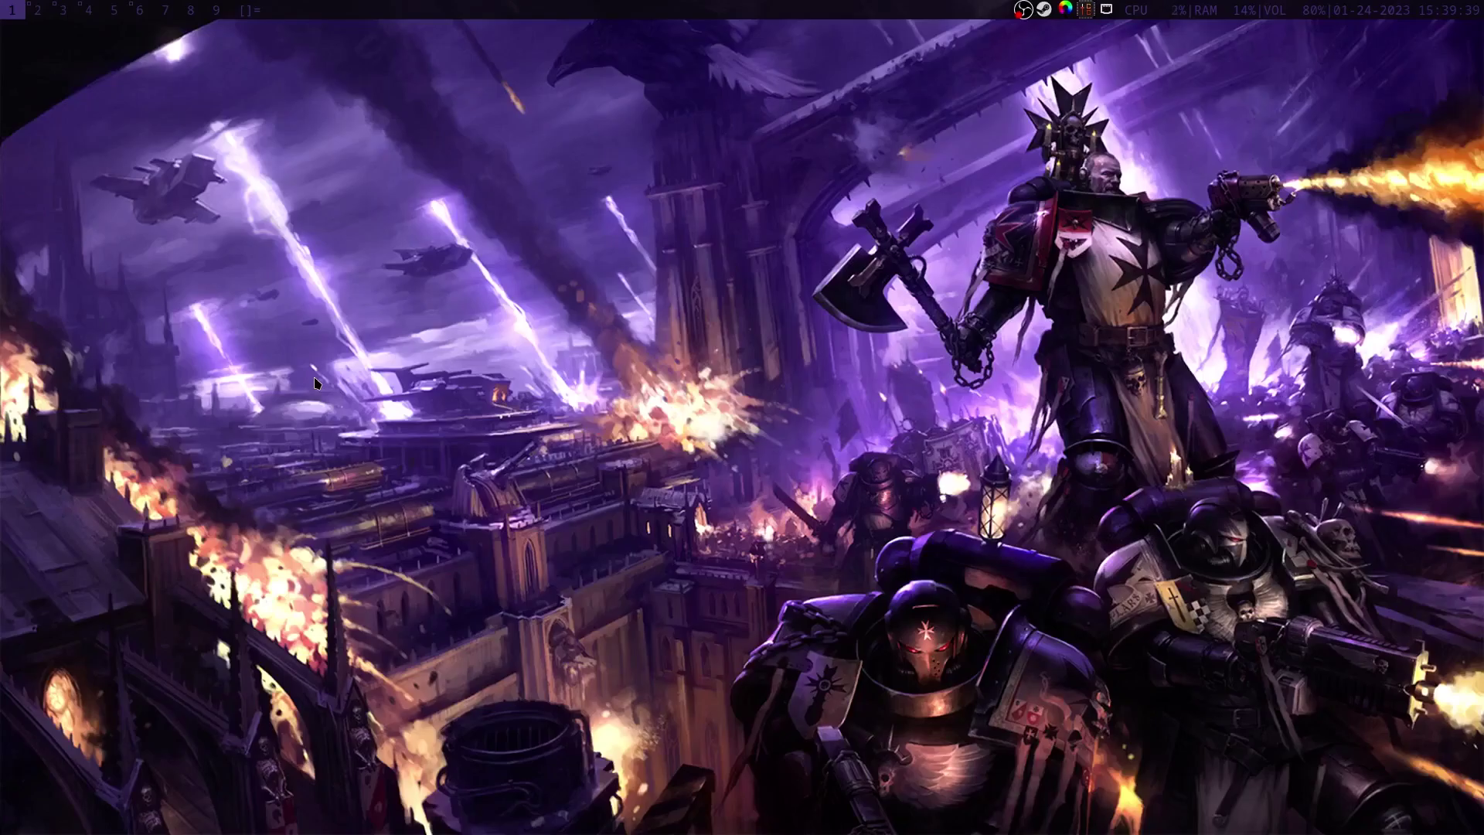
key(super+Return)
text(cd Dow)
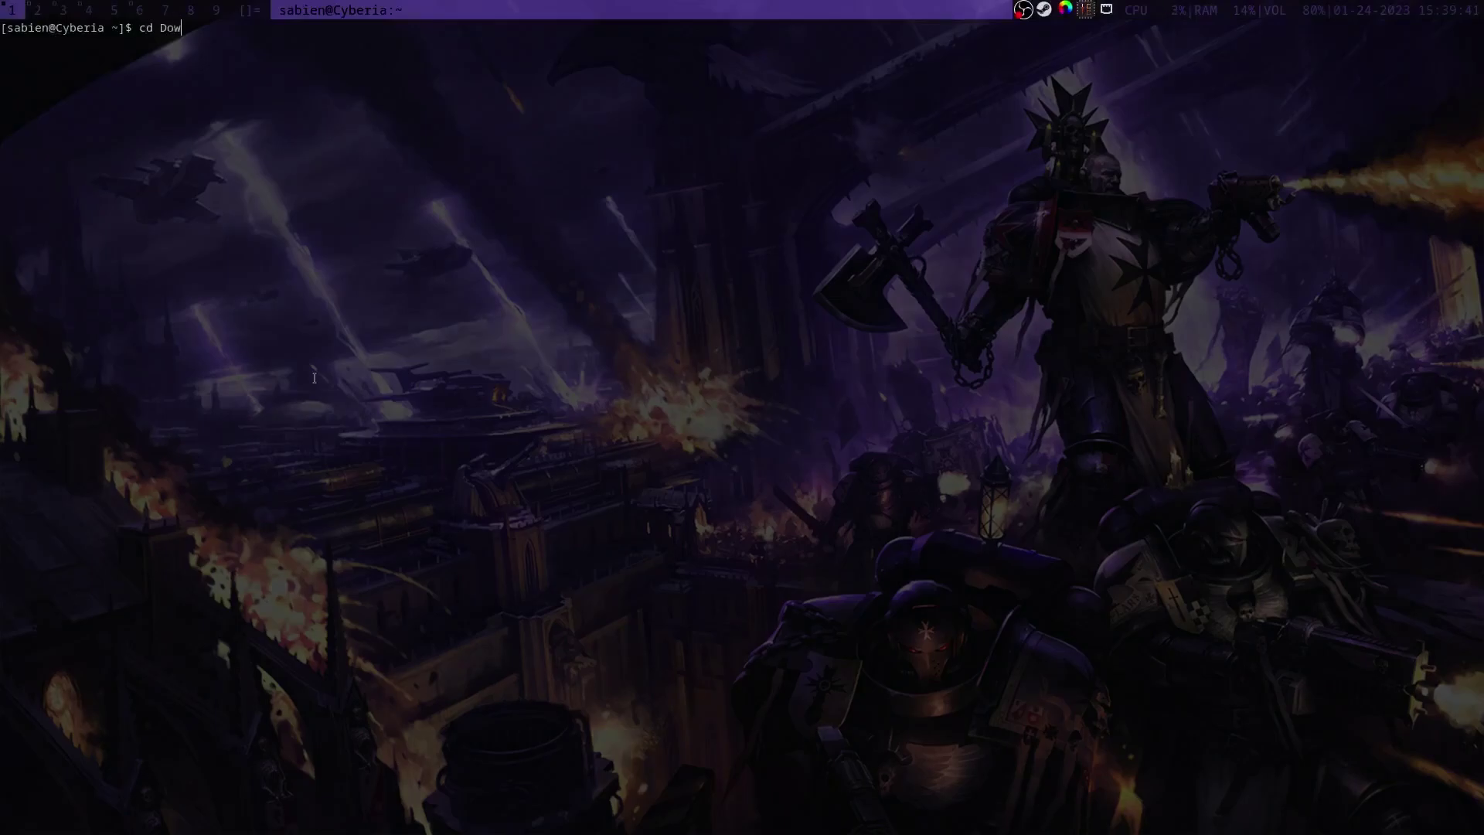
text(n)
key(Tab)
text(l)
key(Tab)
key(Return)
text(cd modu)
key(Tab)
key(Return)
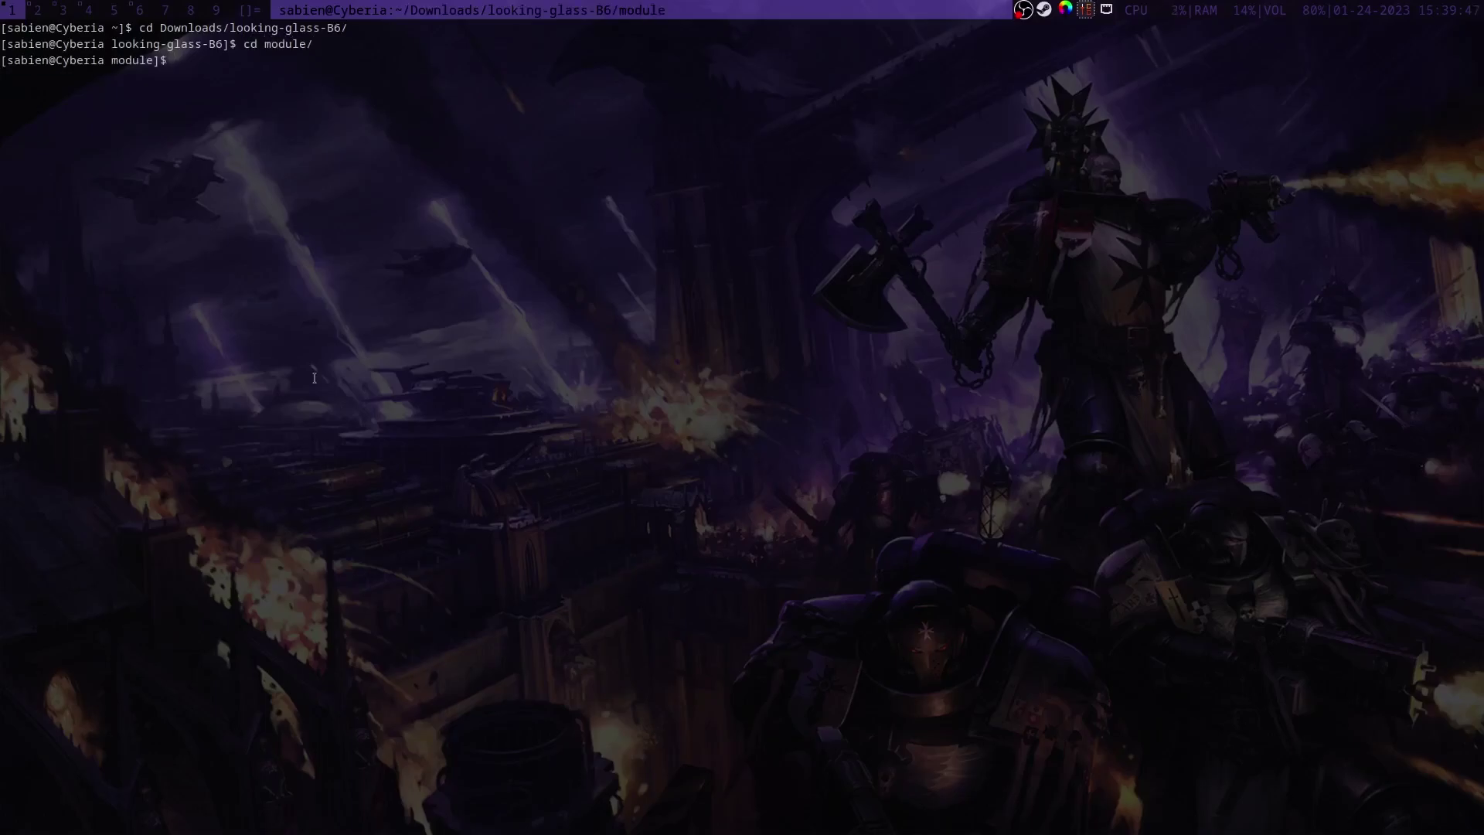
Step: Load the kvmfr module with sudo modprobe kvmfr static_size_mb=128
text(sudo )
text(dkm)
text(s install .)
key(BackSpace)
key(BackSpace)
key(BackSpace)
key(BackSpace)
key(BackSpace)
key(BackSpace)
key(BackSpace)
key(BackSpace)
key(BackSpace)
key(BackSpace)
key(BackSpace)
key(BackSpace)
key(BackSpace)
key(BackSpace)
key(BackSpace)
key(BackSpace)
key(BackSpace)
text(sudo modprobe kvmfr static_size_mb)
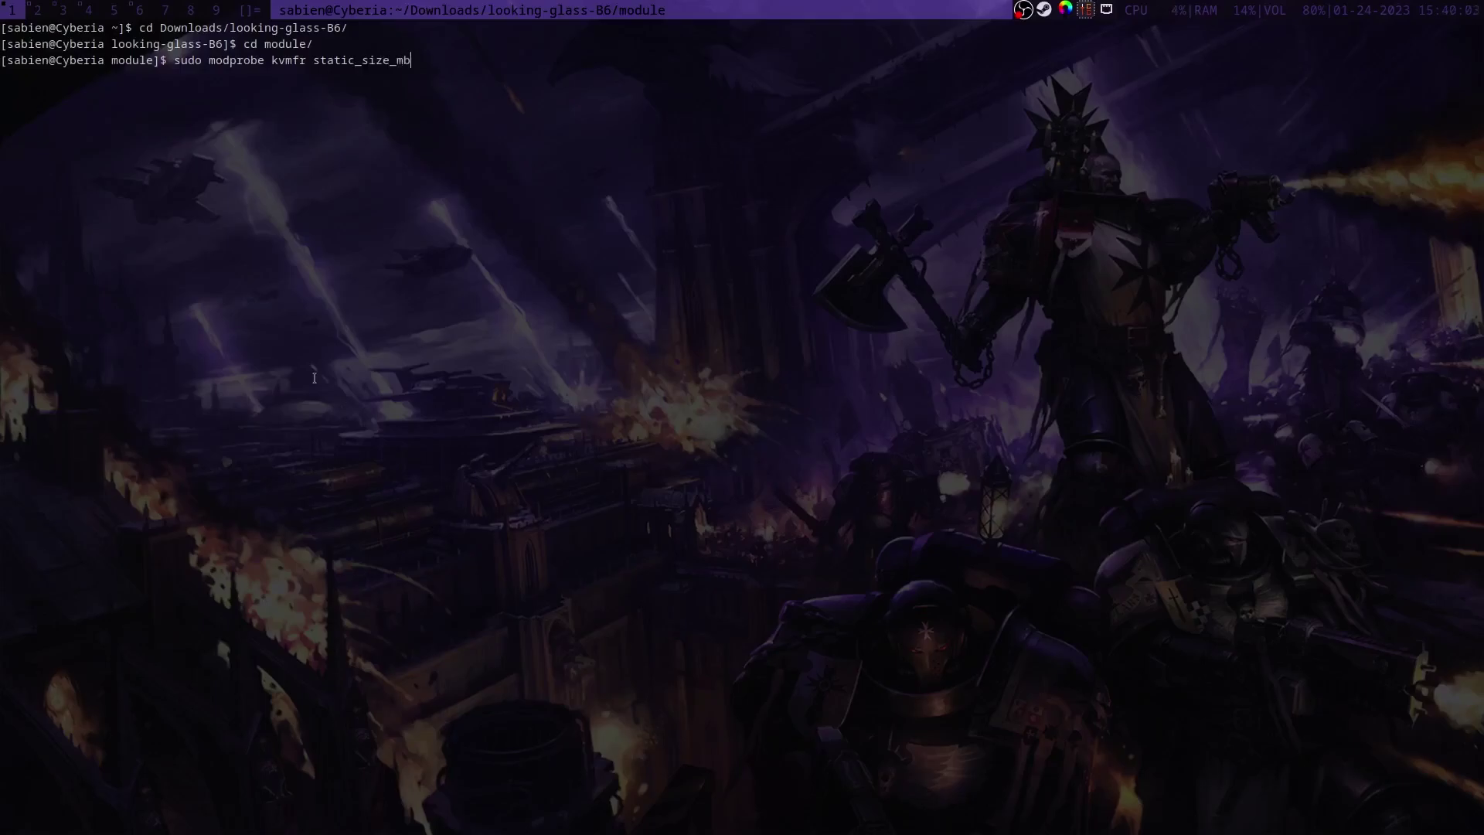
text(=128)
key(Return)
key(Return)
Step: Chown /dev/kvmfr0 to your user and the kvm group with sudo
text(sudo chown sabvie)
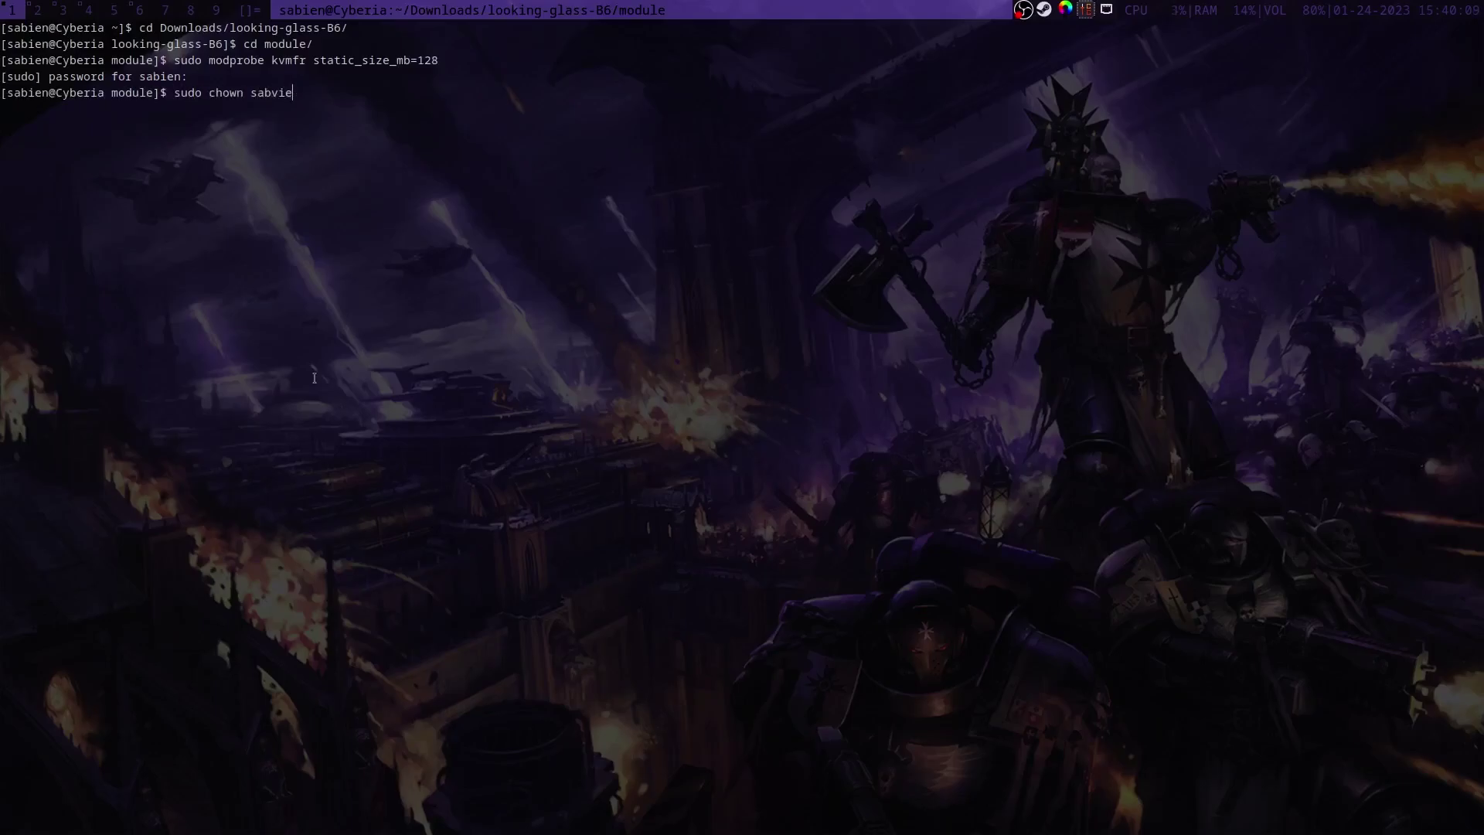
key(BackSpace)
key(BackSpace)
key(BackSpace)
text(ien:kvm /dev/kvmfr0)
key(Return)
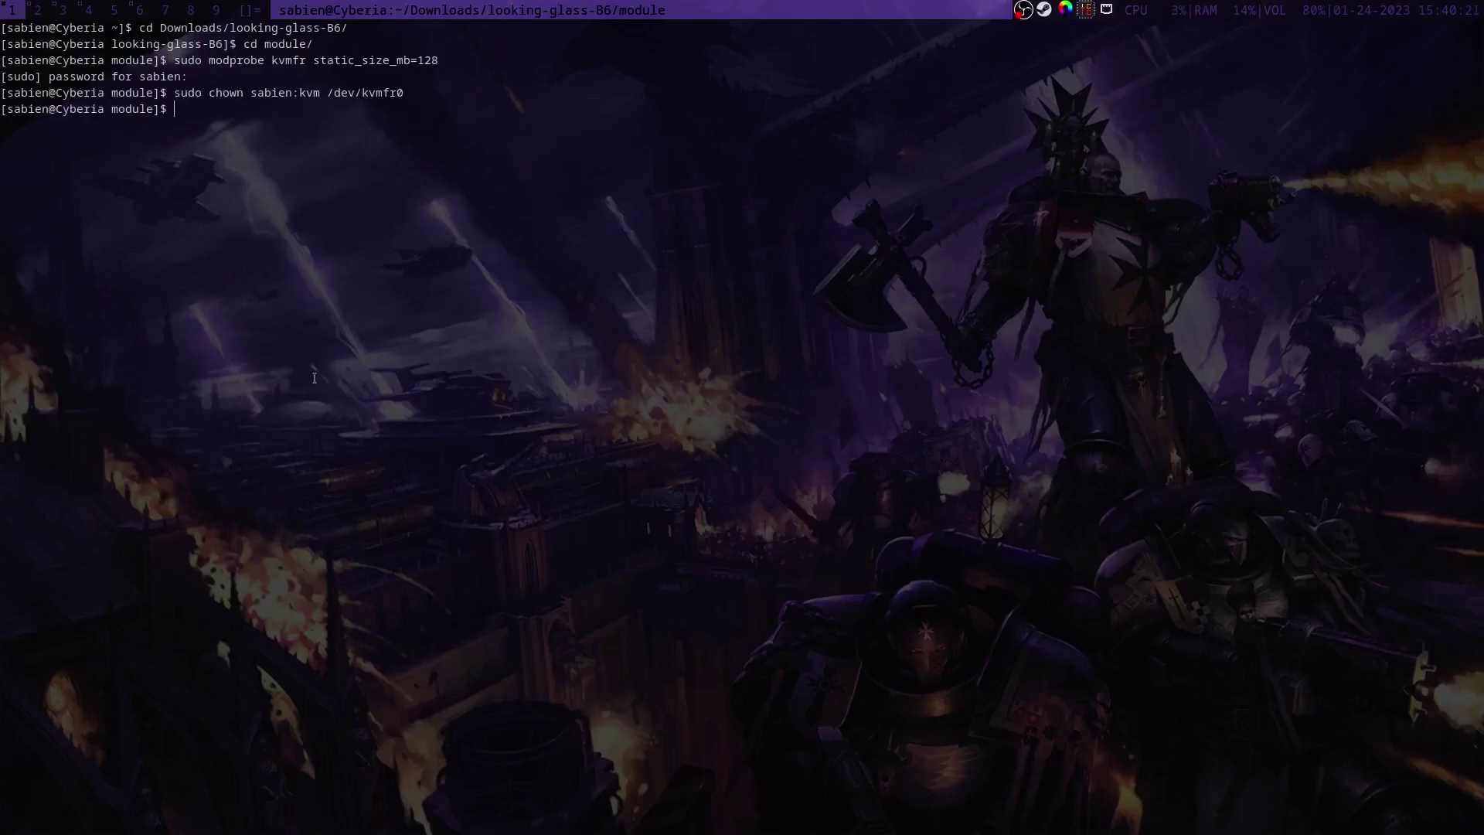
text(vim .bashrc)
Step: Check the spice alias in the home ~/.bashrc in vim, then reload it with source ~/.bashrc
key(Return)
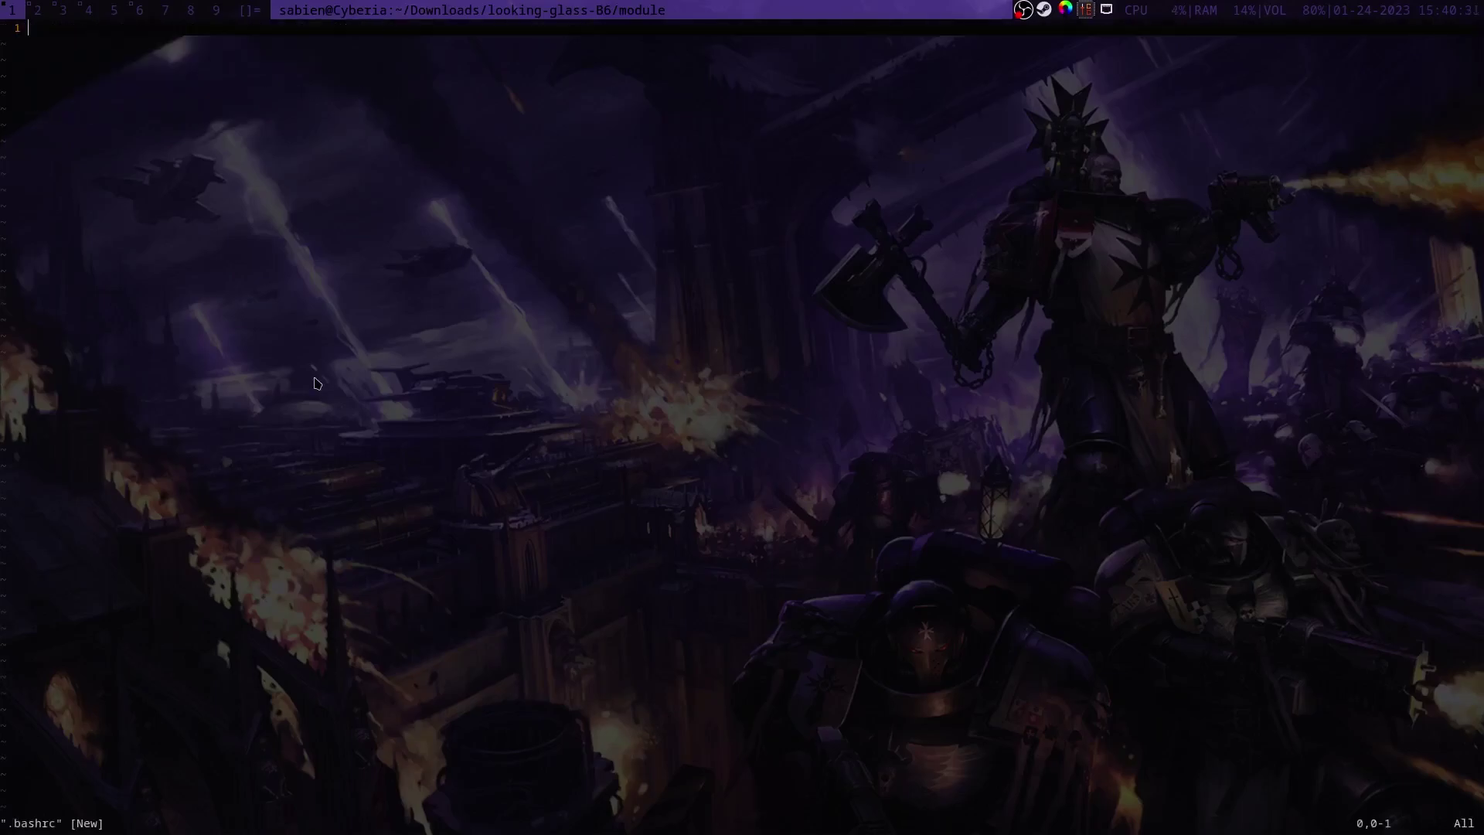
text(:q)
key(Return)
text(cd)
key(Return)
text(cd)
key(Up)
key(Up)
key(Return)
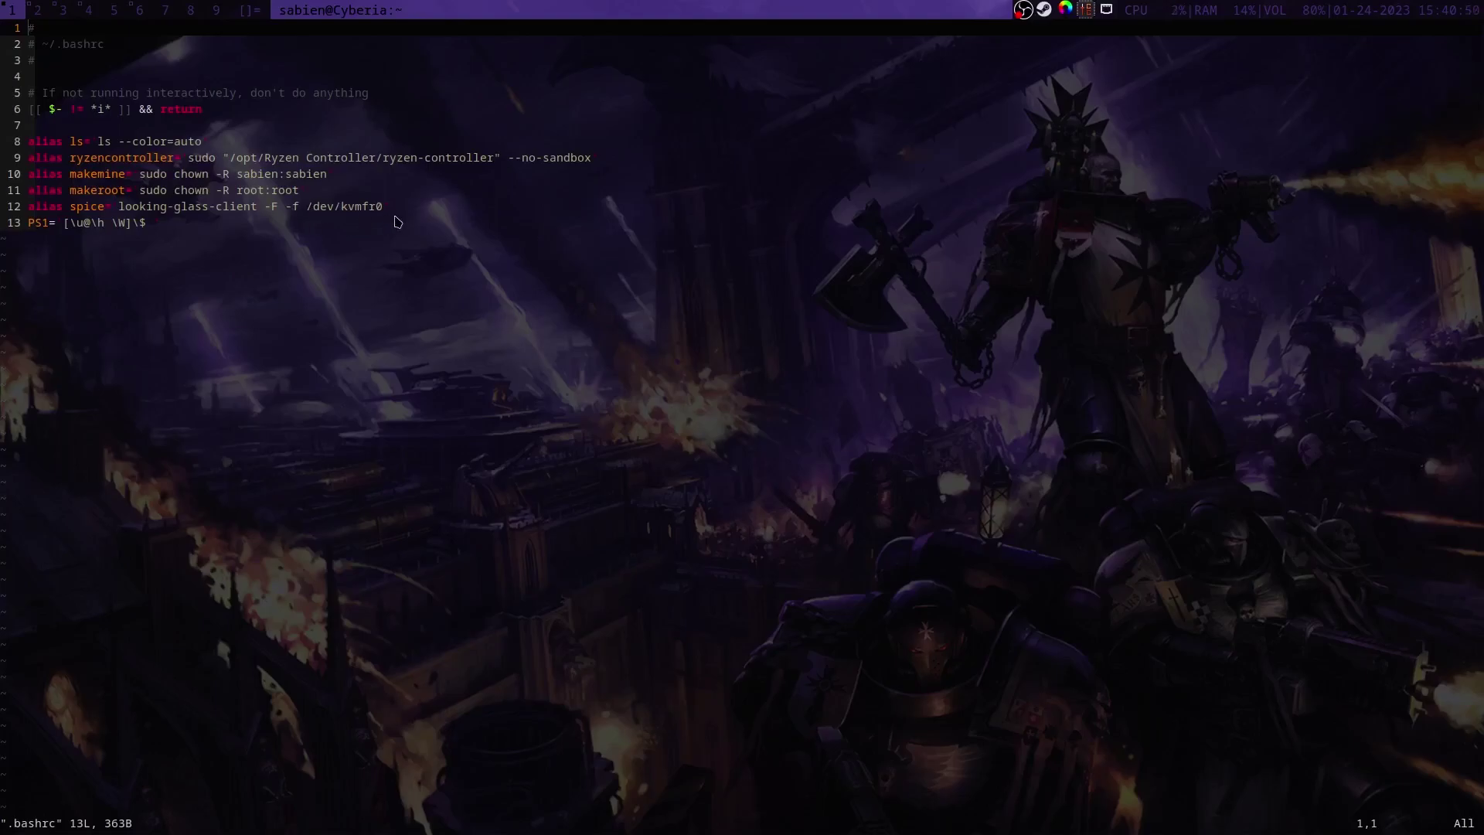
text(:q)
key(Return)
text(source )
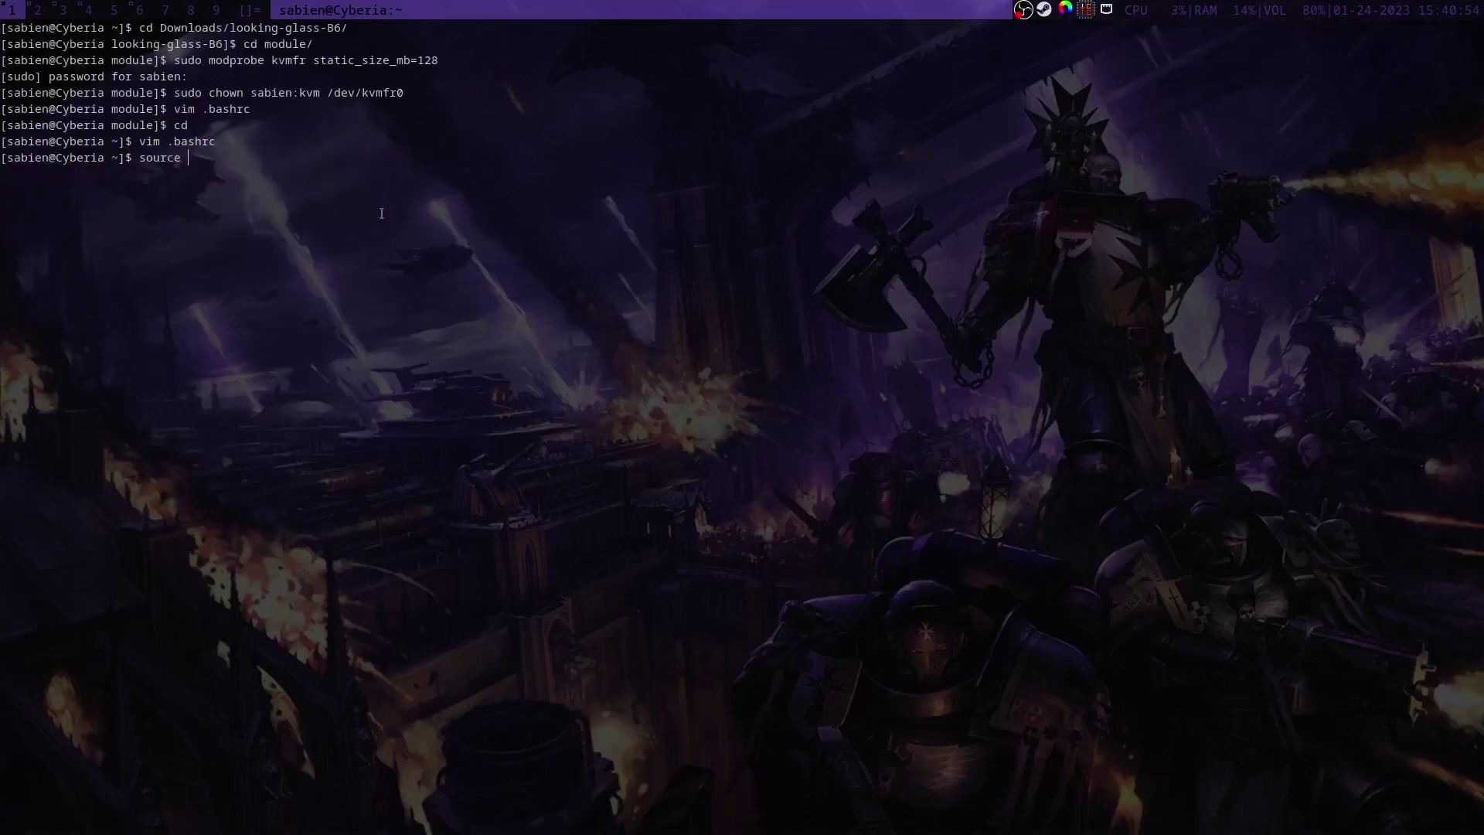
text(~/.bashrc)
key(Return)
Step: Review the kvmfr options in /etc/modprobe.d/kvmfr.conf as root in vim
text(sudo vim /etc/)
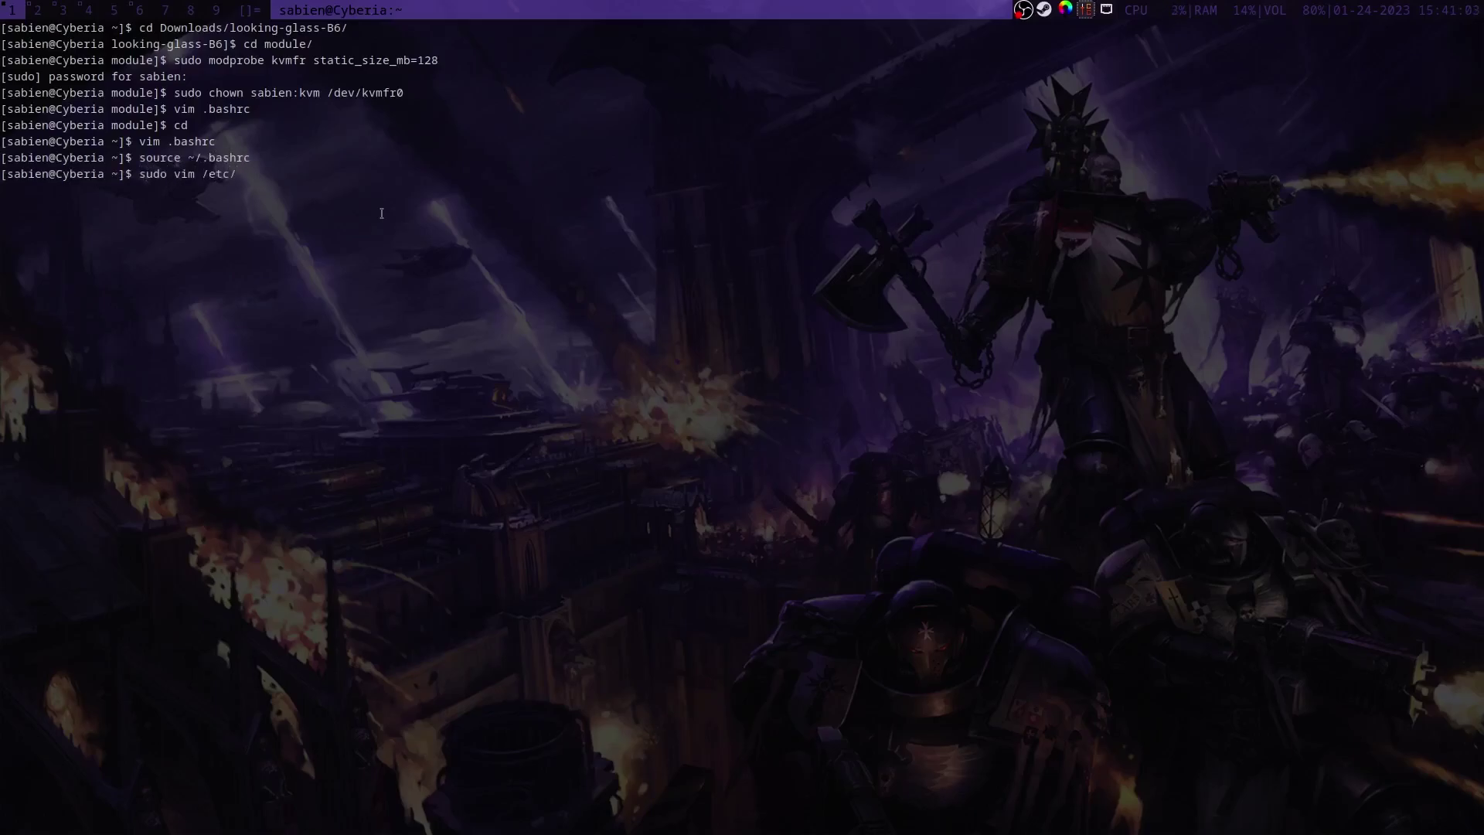
text(modprobe.d//kv)
key(BackSpace)
key(BackSpace)
key(BackSpace)
text(kvmfr.conf)
key(Return)
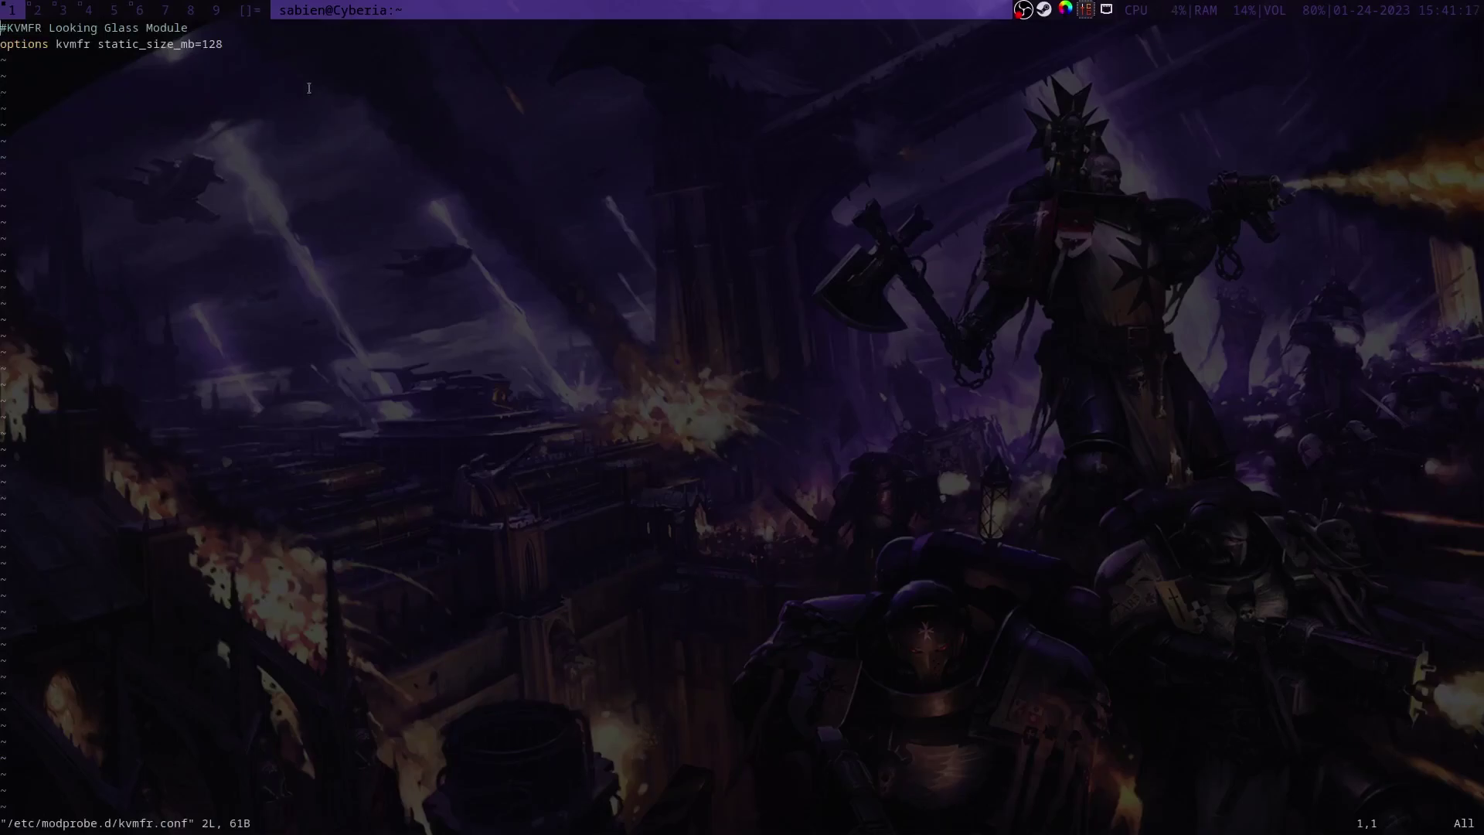
text(:q)
key(Return)
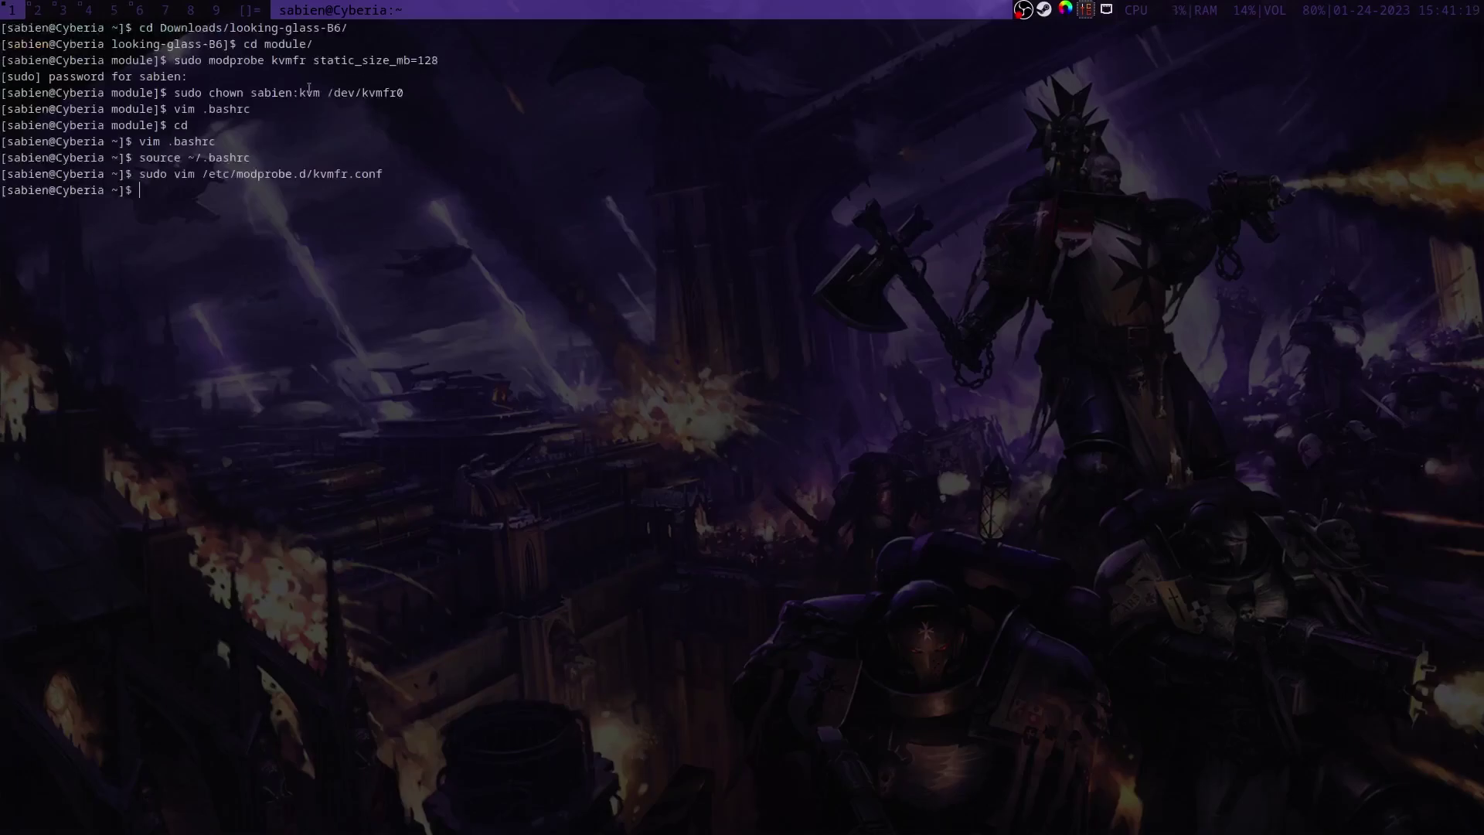
Step: Open the /etc/udev/rules.d/99-kvmfr.rules udev rule as root in vim
text(sudo /etc/e)
key(BackSpace)
text(udev//rules.d/9)
key(Left)
key(Left)
key(Left)
key(Left)
key(Left)
key(Left)
key(Left)
key(Left)
key(Left)
key(BackSpace)
key(End)
text(9-kvmfr.rules)
key(Home)
key(Right)
key(Right)
key(Right)
key(Right)
key(Right)
text(vim)
key(Return)
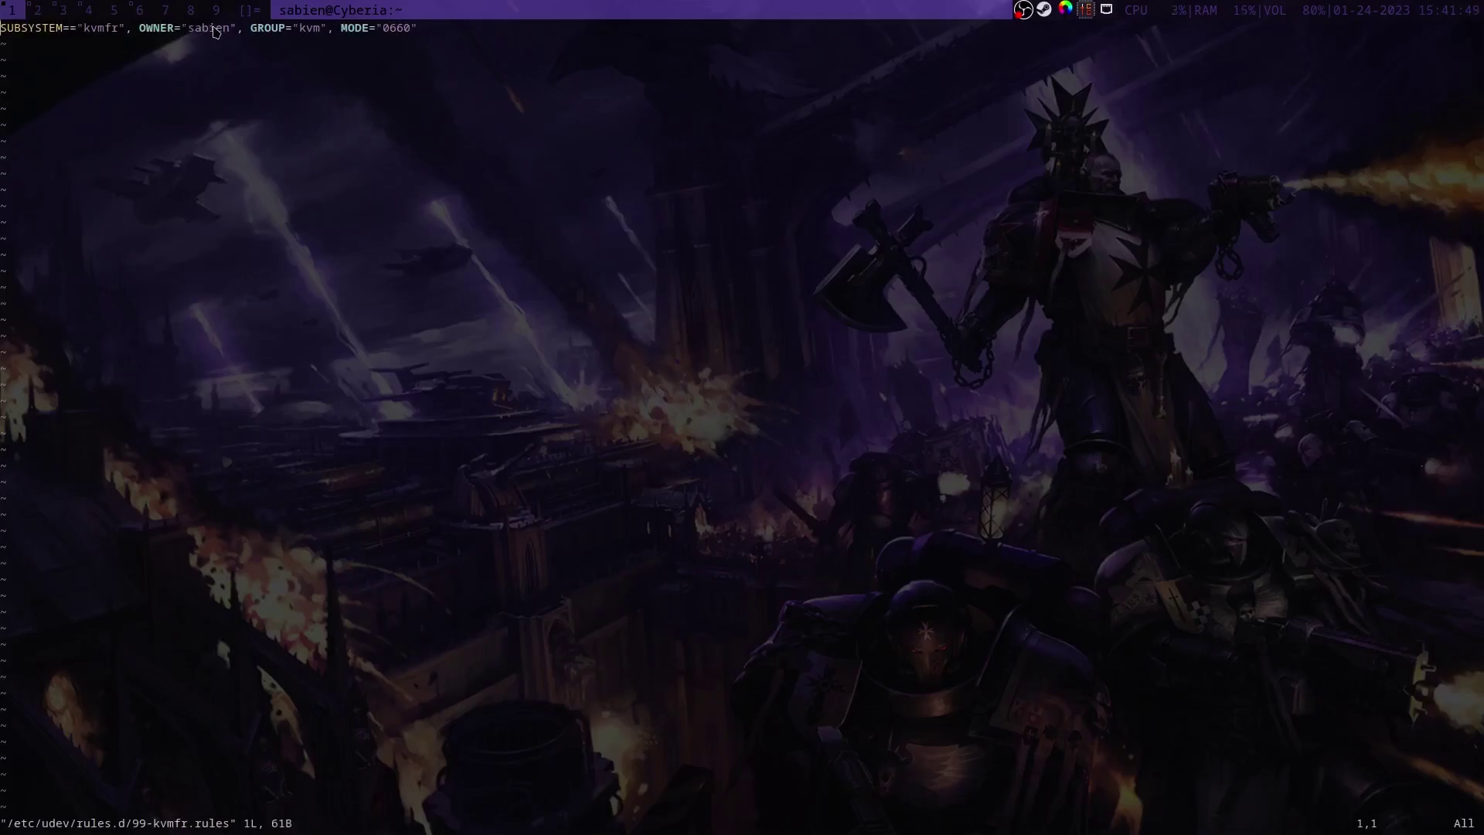
Step: In the VM details, change the Video QXL device model to None and apply
text(:q)
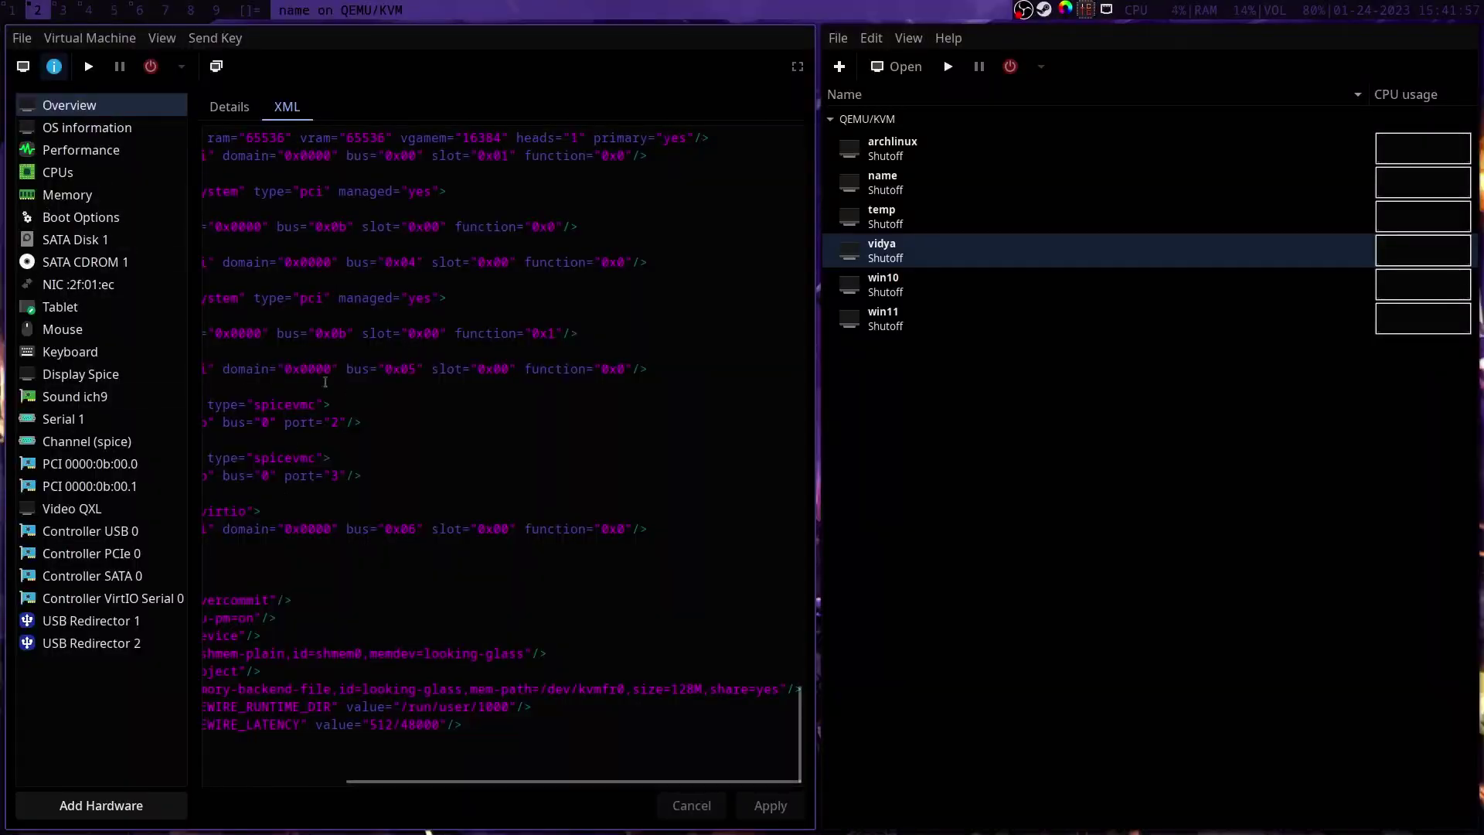
click(213, 114)
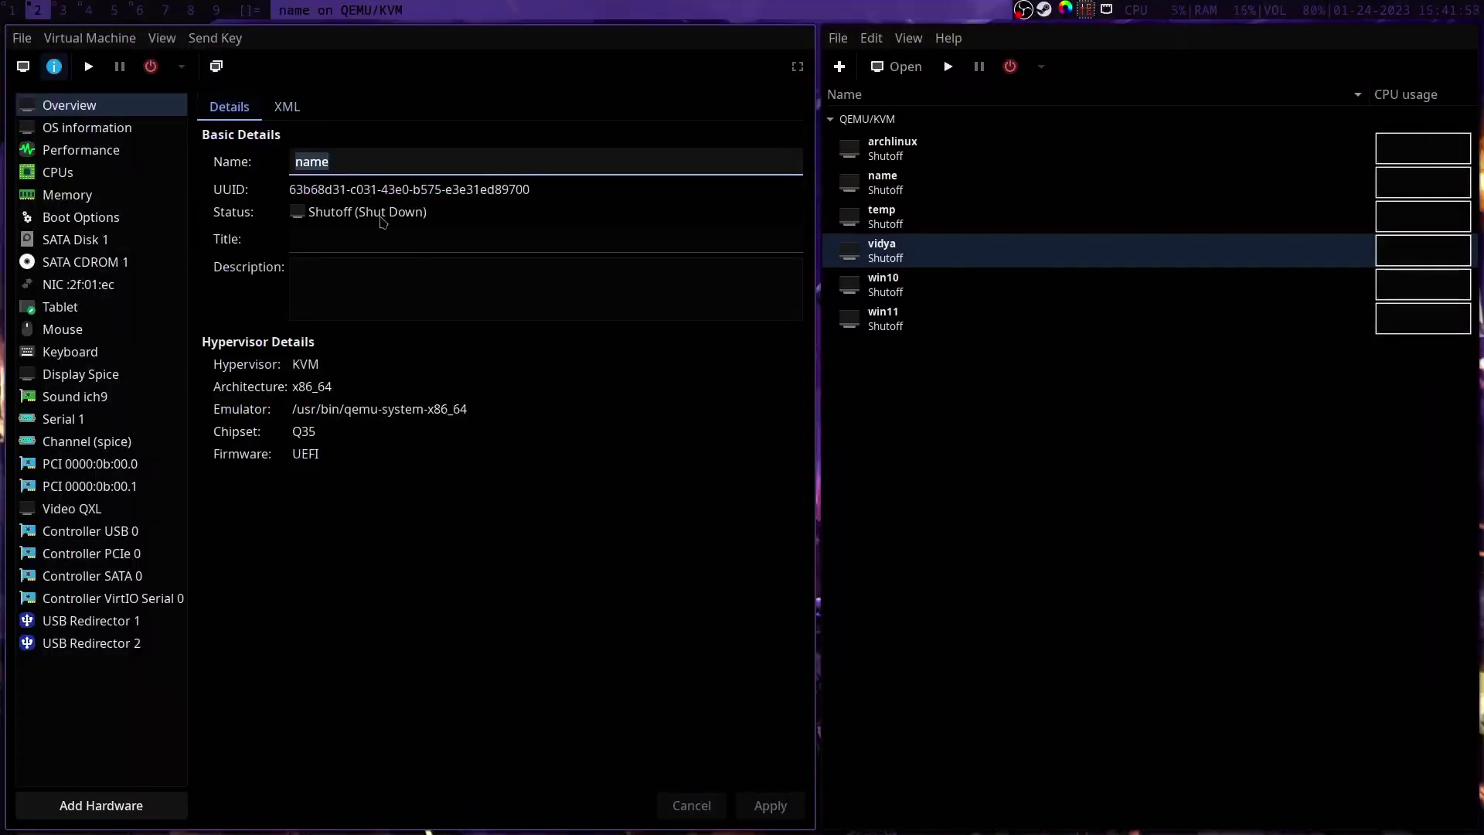
click(144, 504)
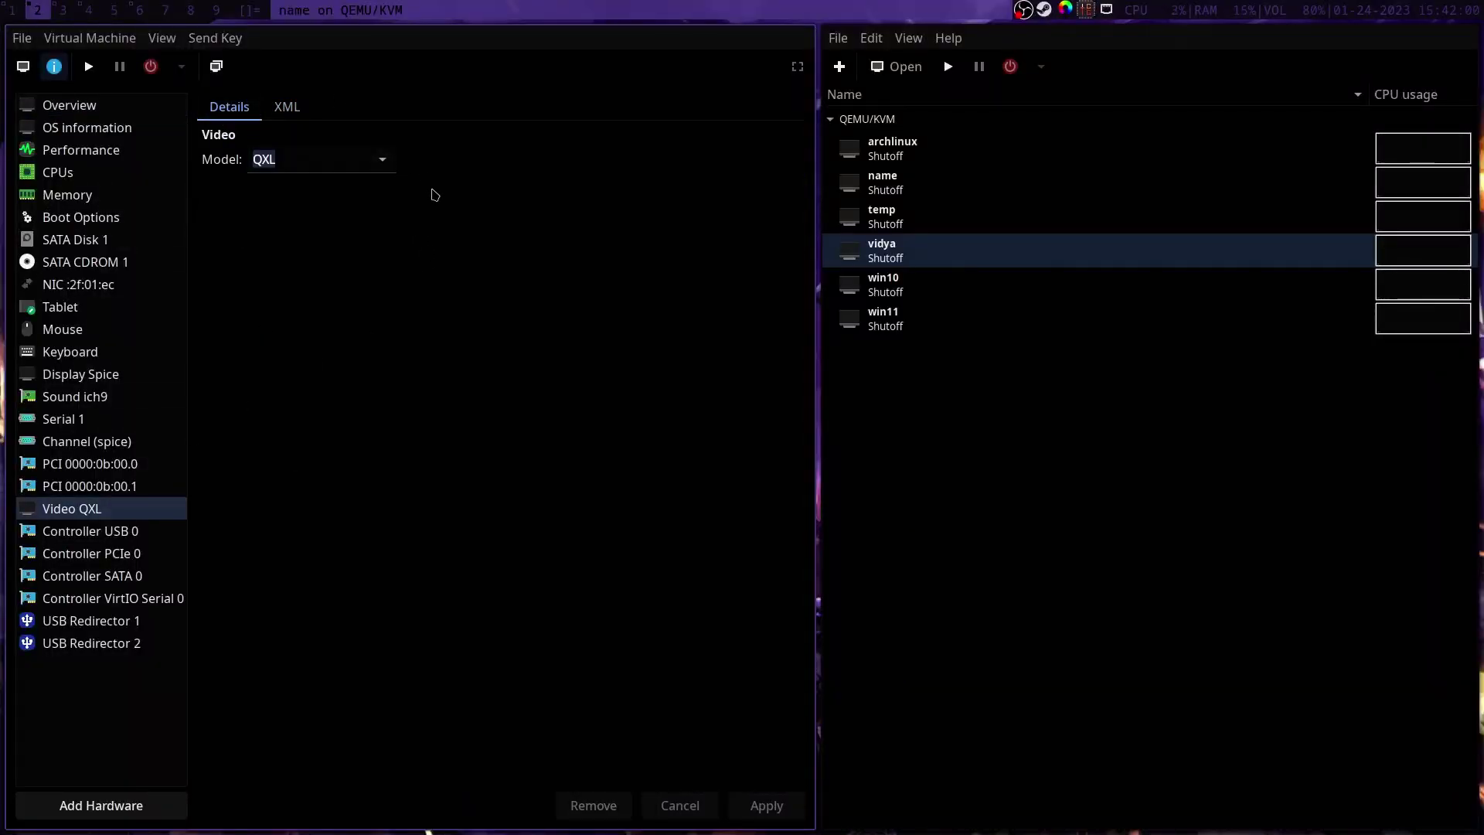
click(389, 159)
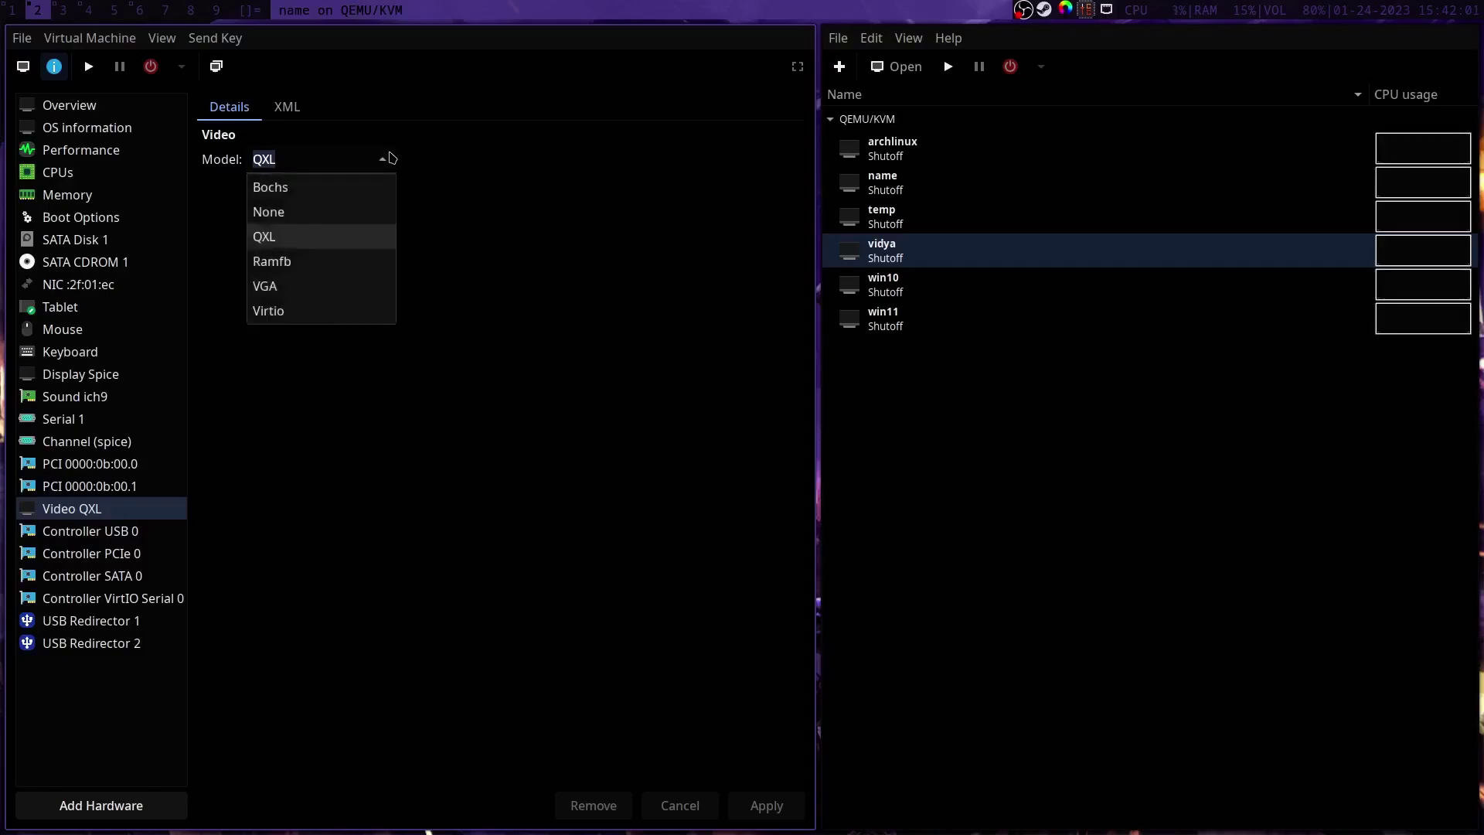
click(337, 224)
click(765, 805)
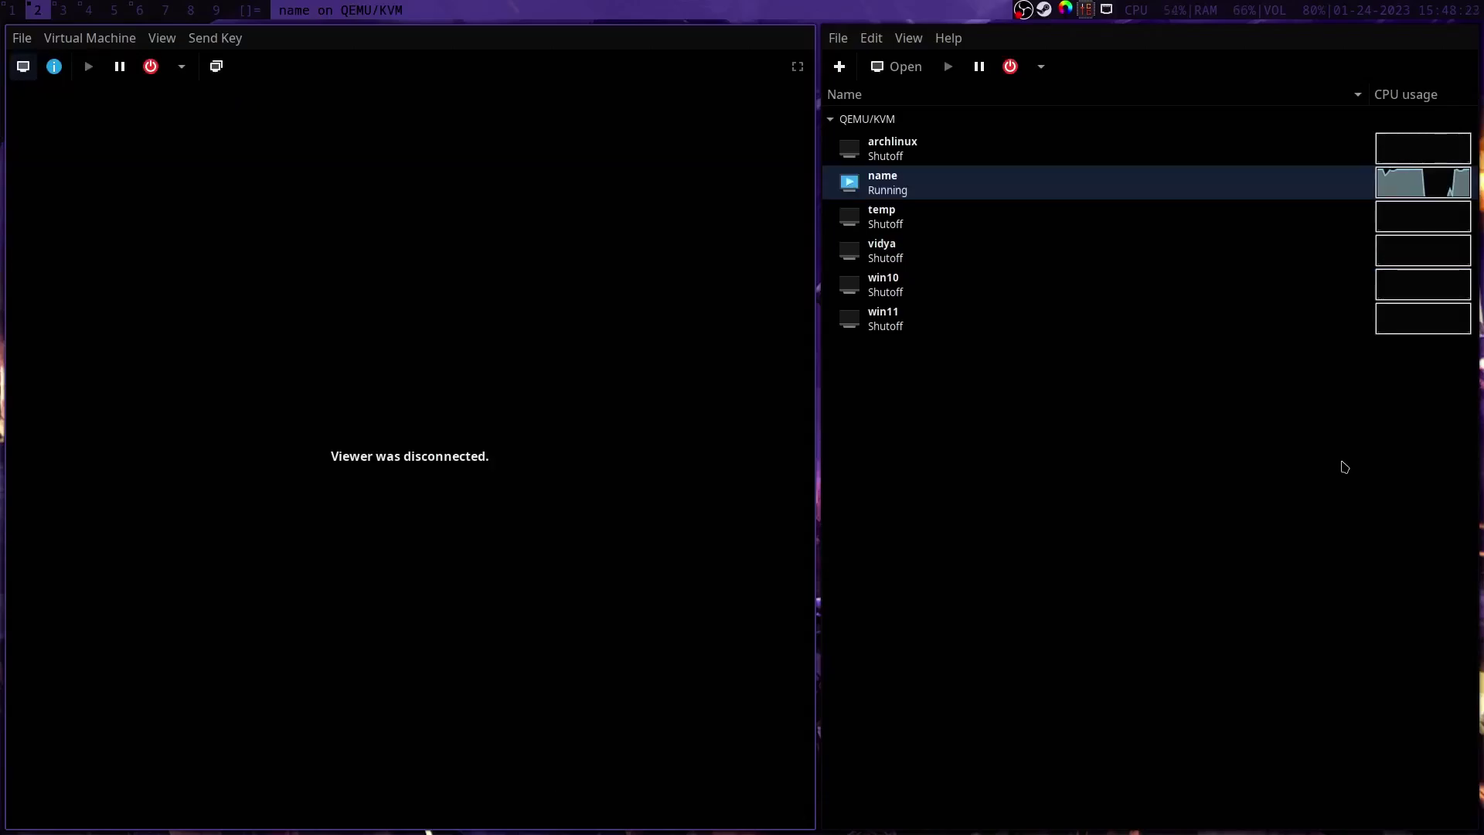
Step: Launch Looking Glass with the spice alias and sign in to Windows with the account password
key(super+1)
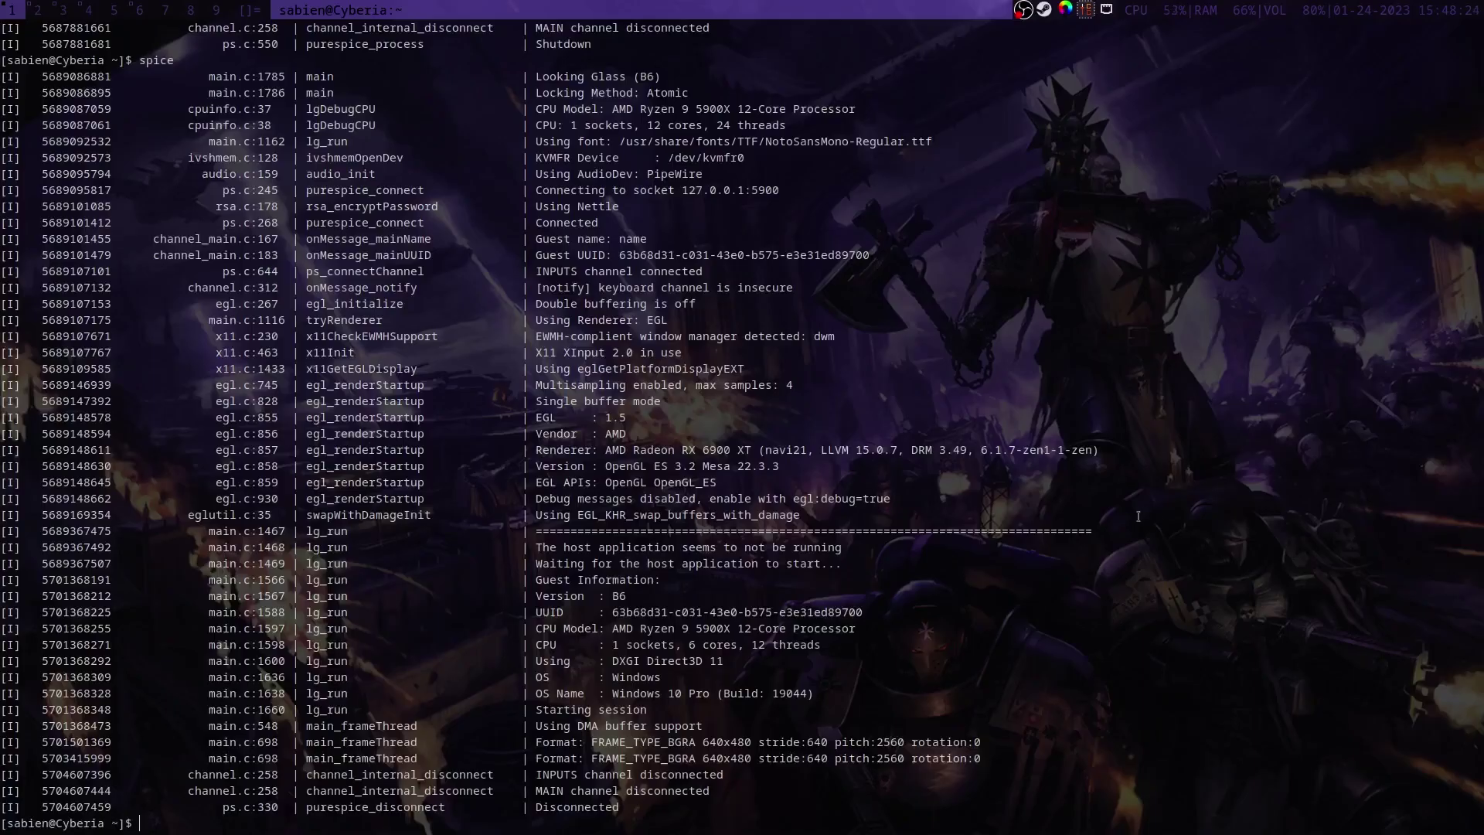
text(spice)
key(Return)
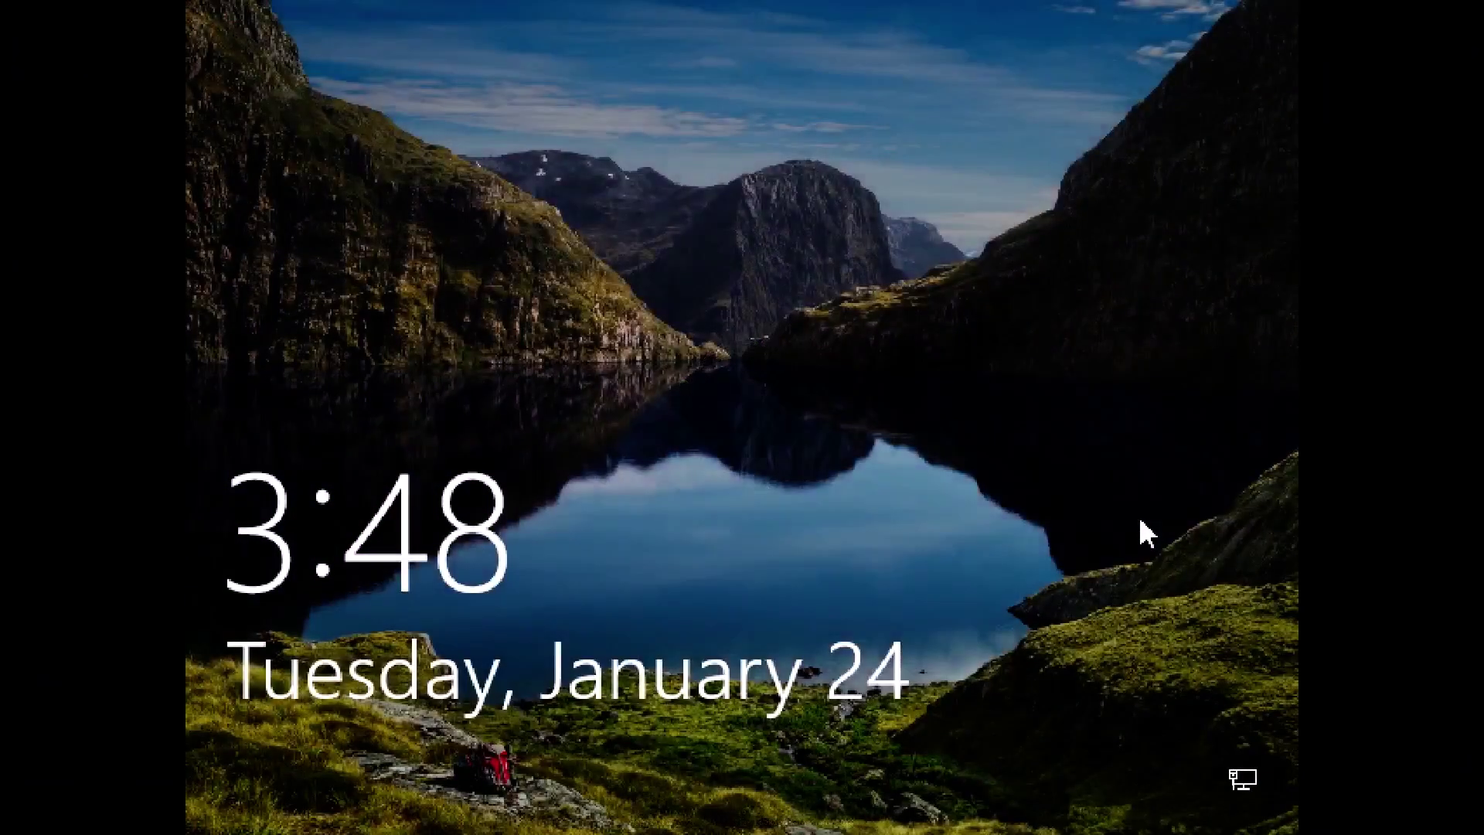
click(1046, 652)
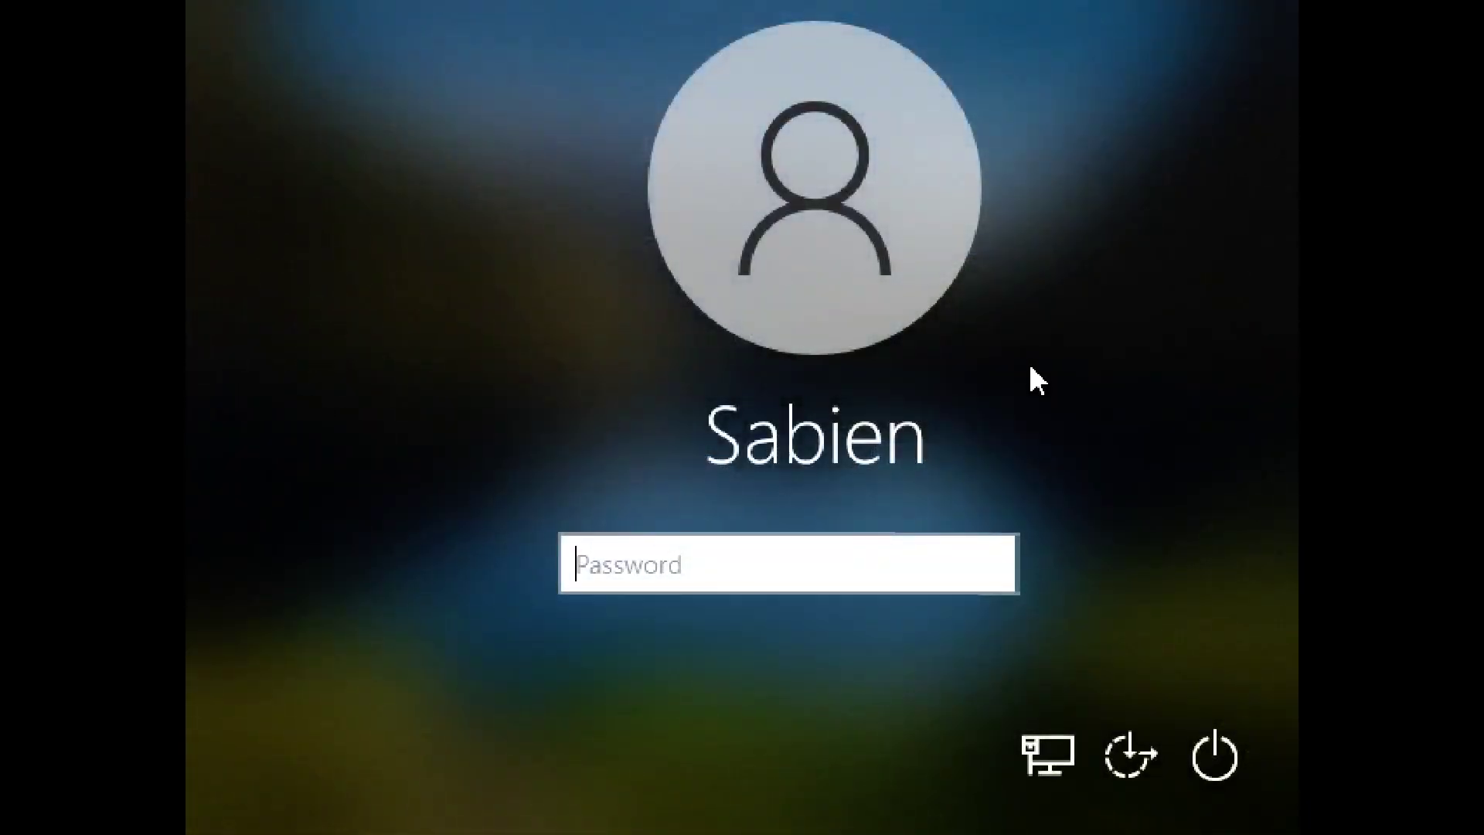
text(•••••••)
key(Return)
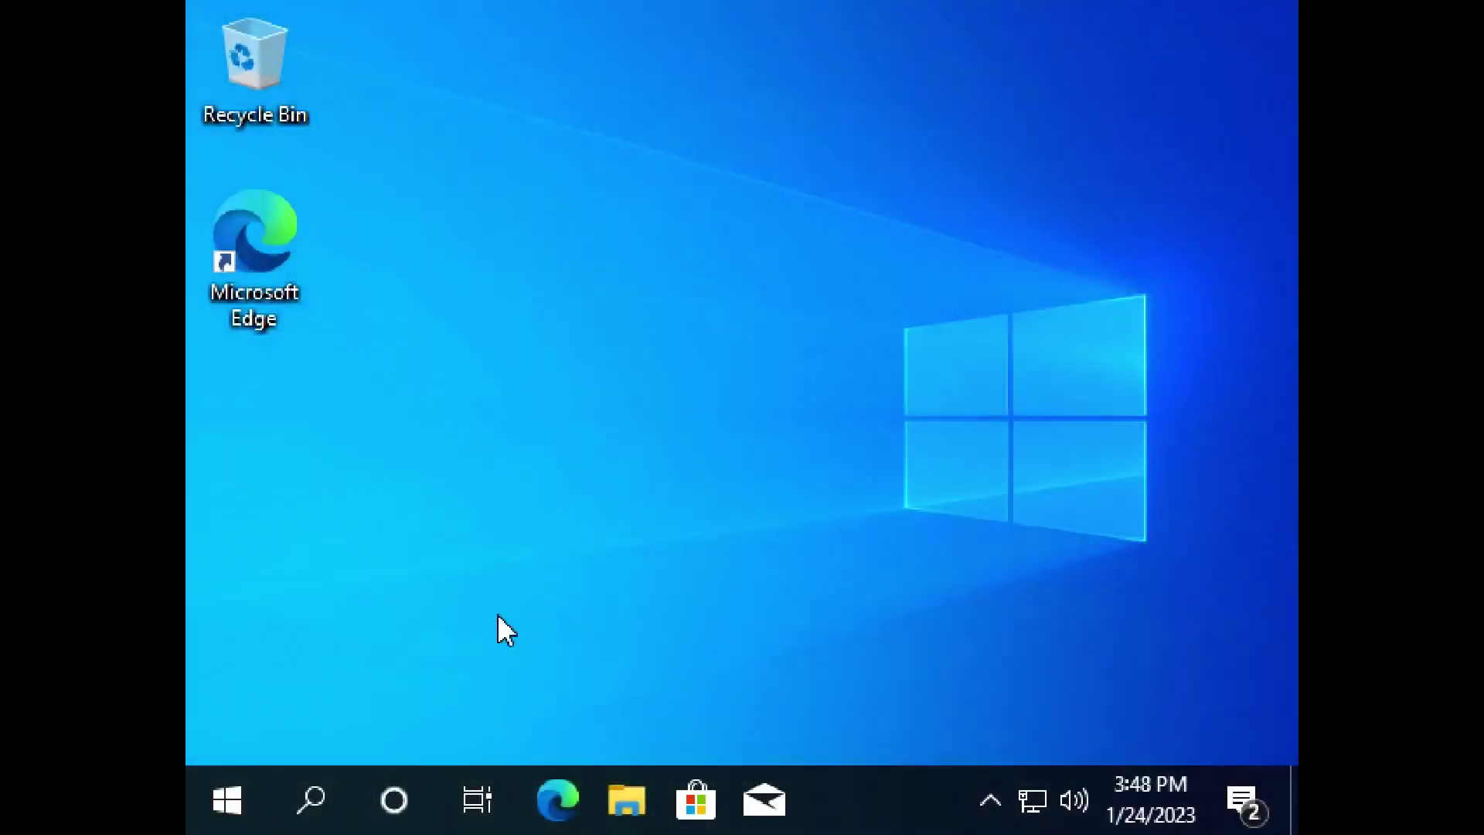
Step: Set the Windows display resolution to 1920 × 1080 and keep the change
click(255, 797)
mouse_move(235, 666)
key(Escape)
key(super)
text(display sett)
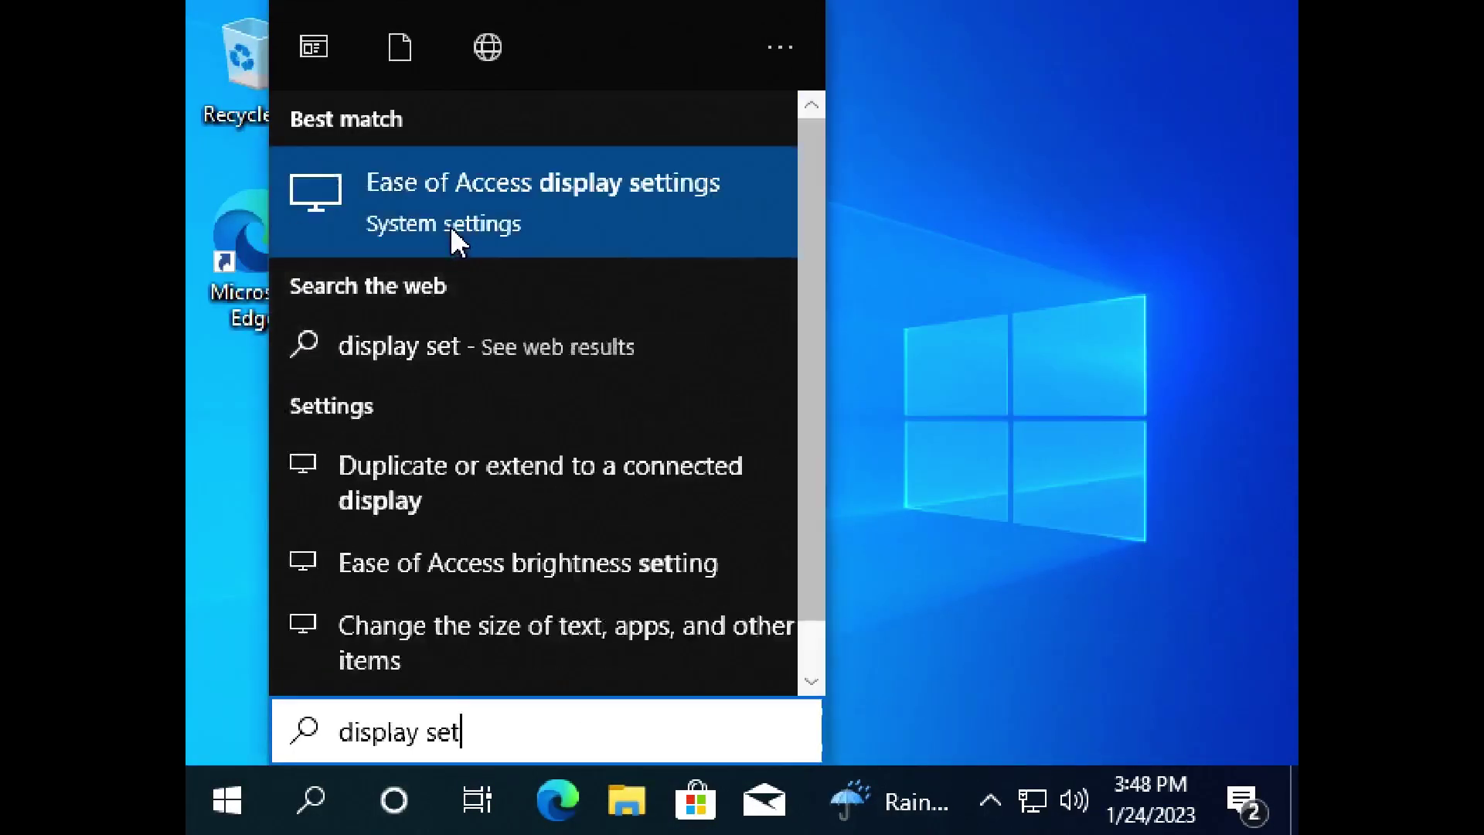
click(450, 225)
click(490, 520)
click(490, 520)
scroll(431, 159, up, 1)
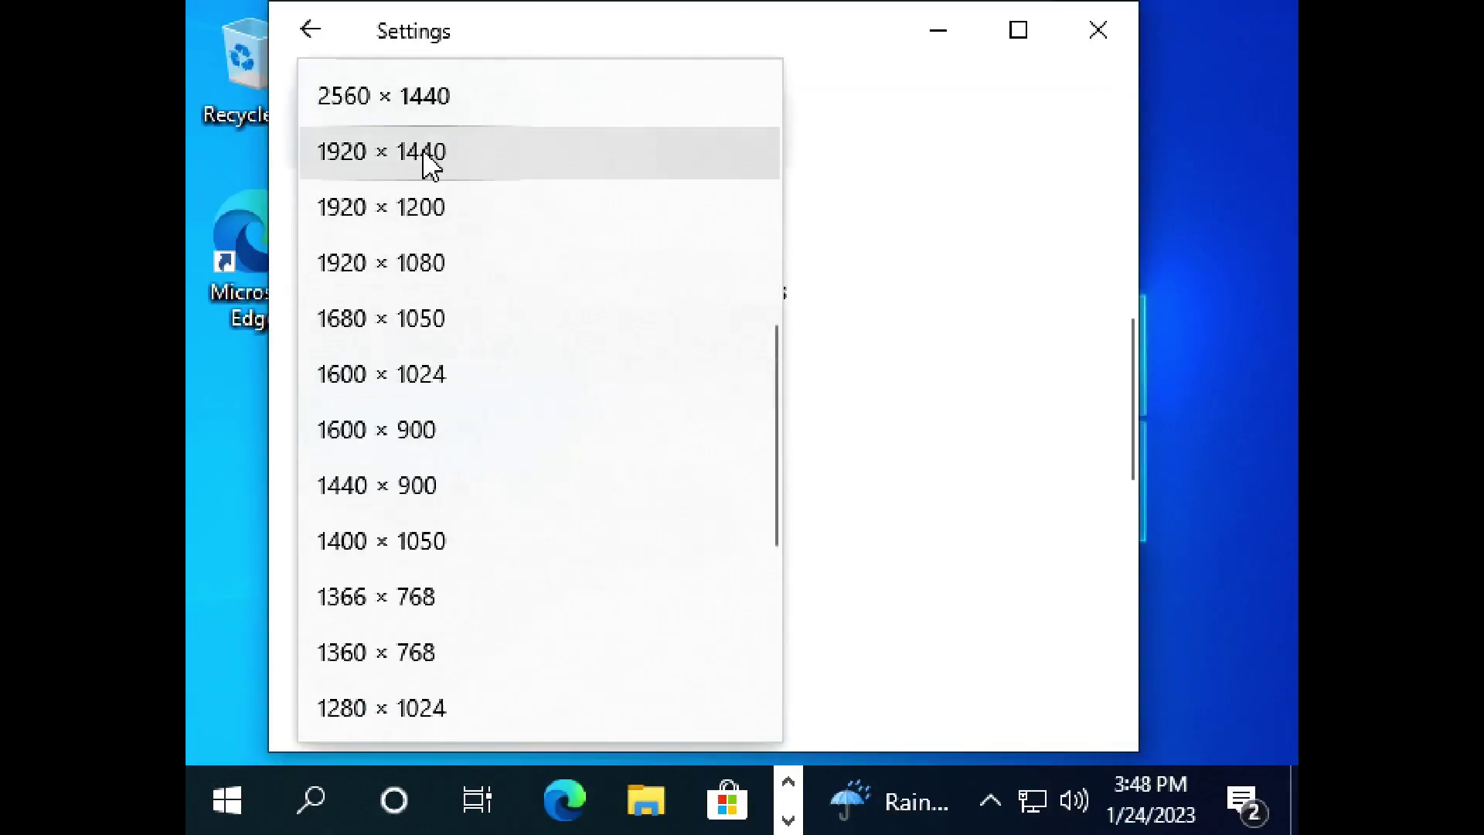
click(460, 249)
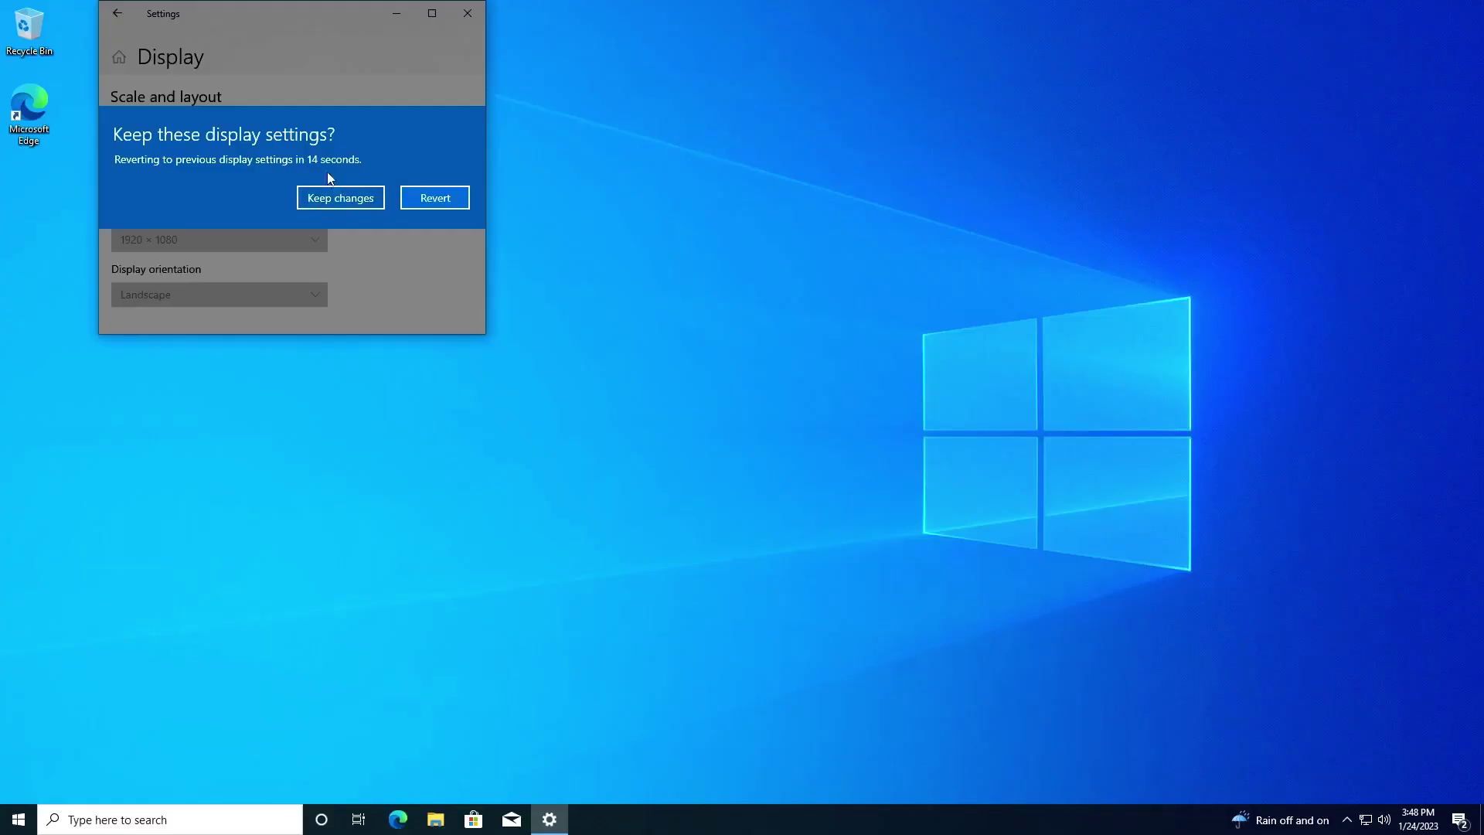
click(332, 197)
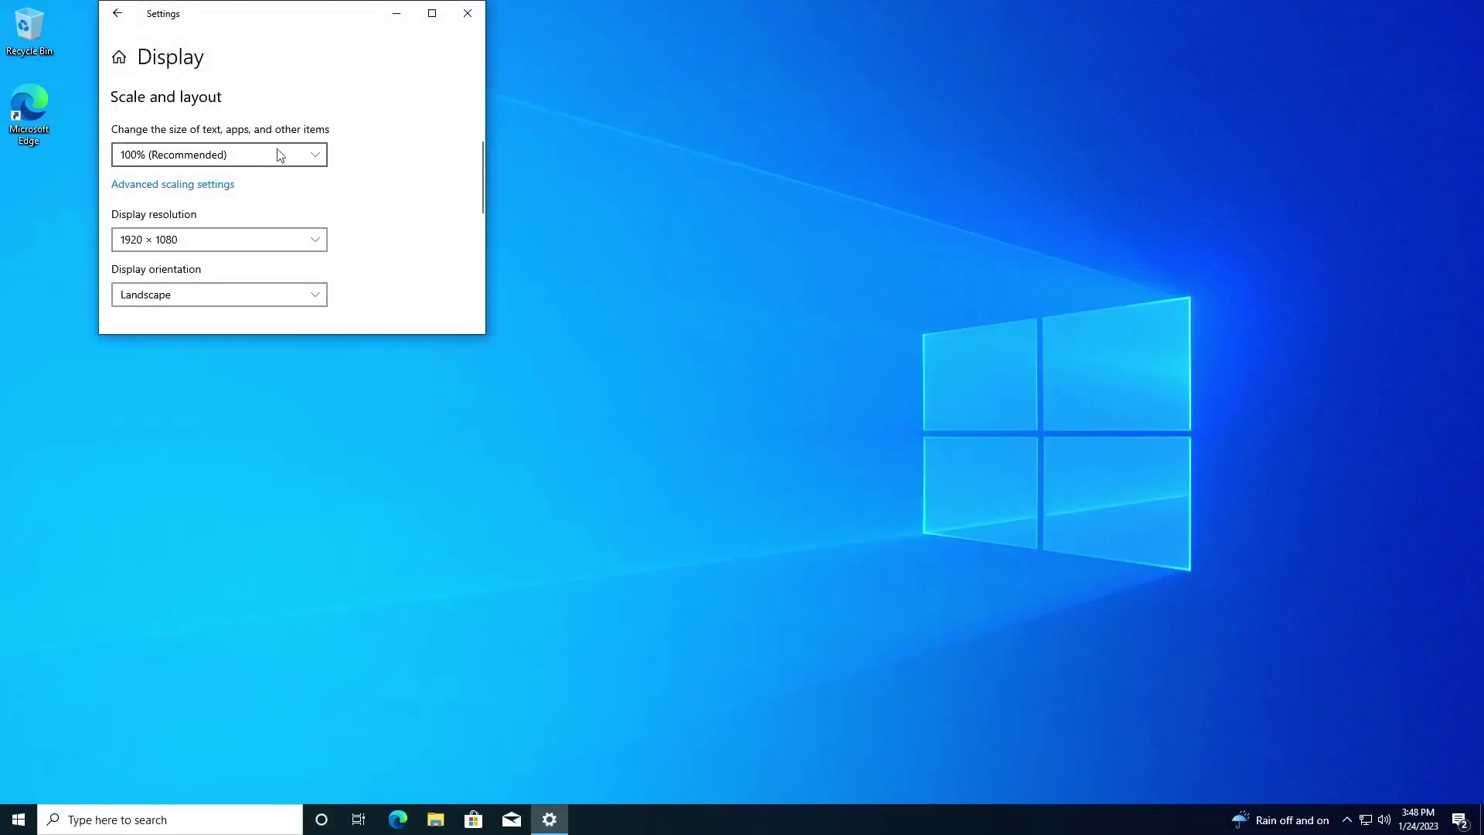
Step: Set a 164 Hz refresh rate in Advanced display settings, keep it, and close Settings
drag(360, 23, 673, 211)
scroll(503, 378, down, 5)
click(476, 431)
scroll(519, 380, down, 2)
scroll(519, 379, down, 3)
click(506, 434)
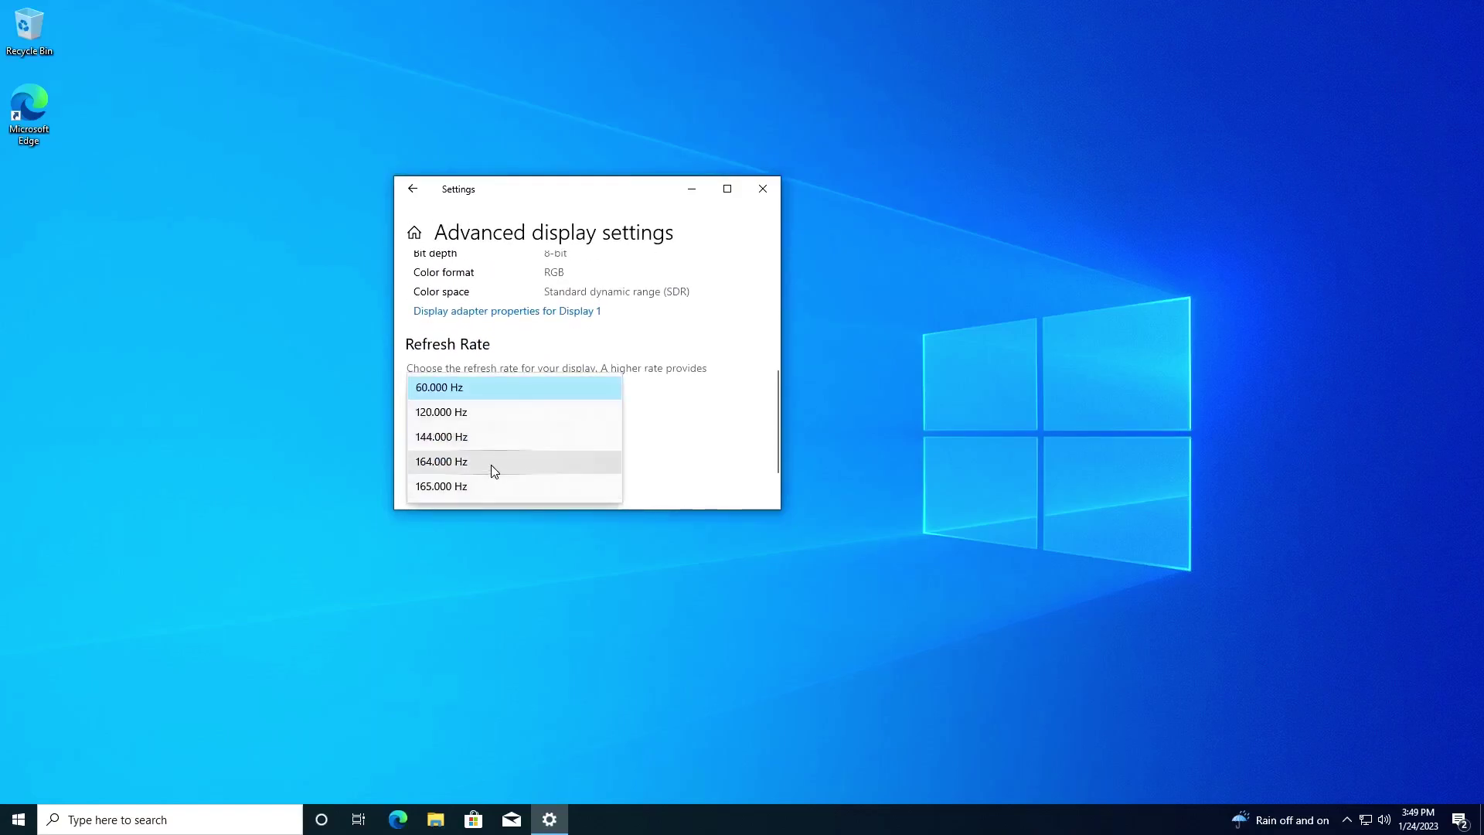
click(489, 461)
click(635, 376)
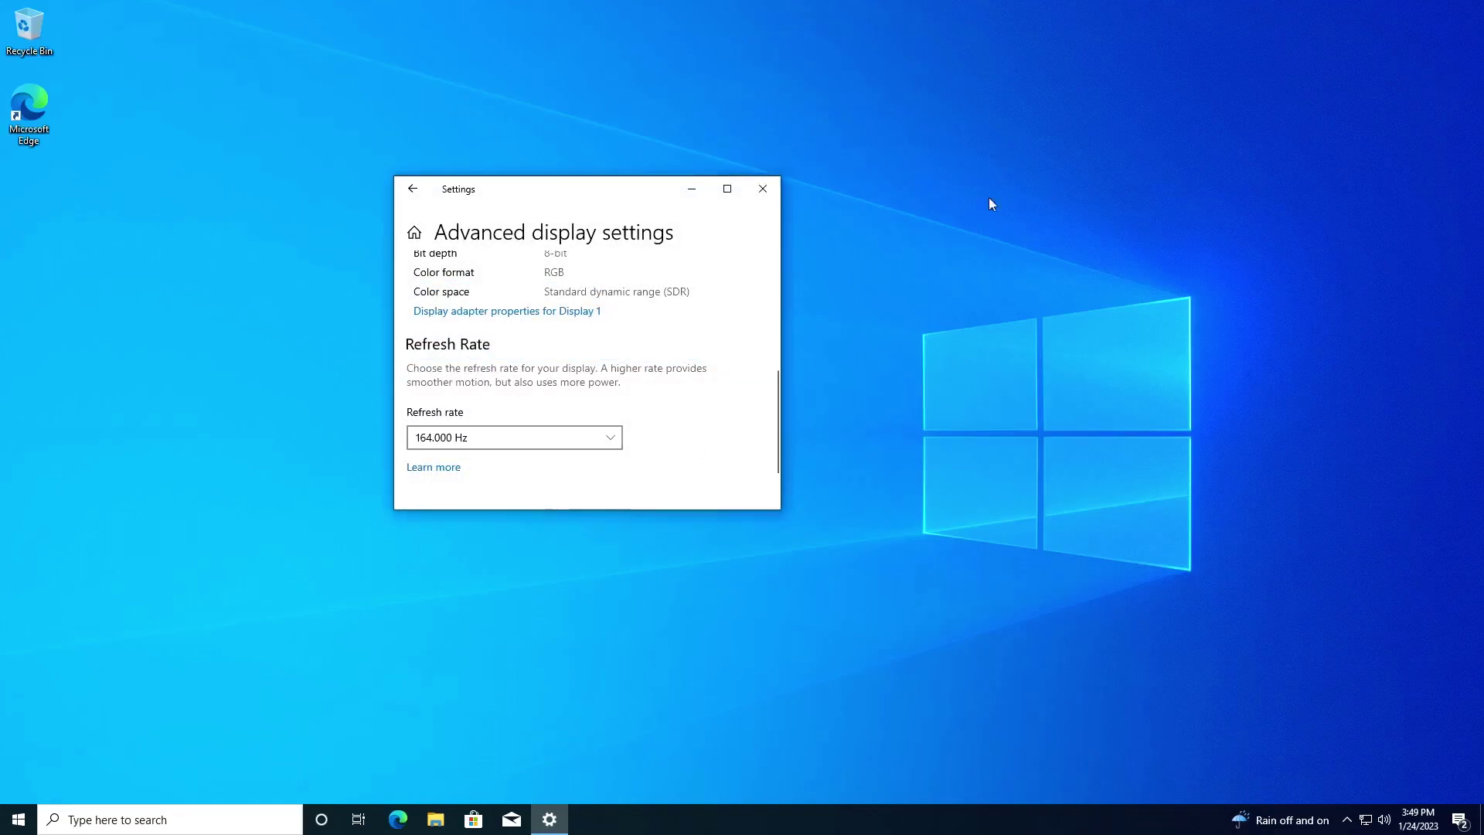
drag(656, 195, 635, 302)
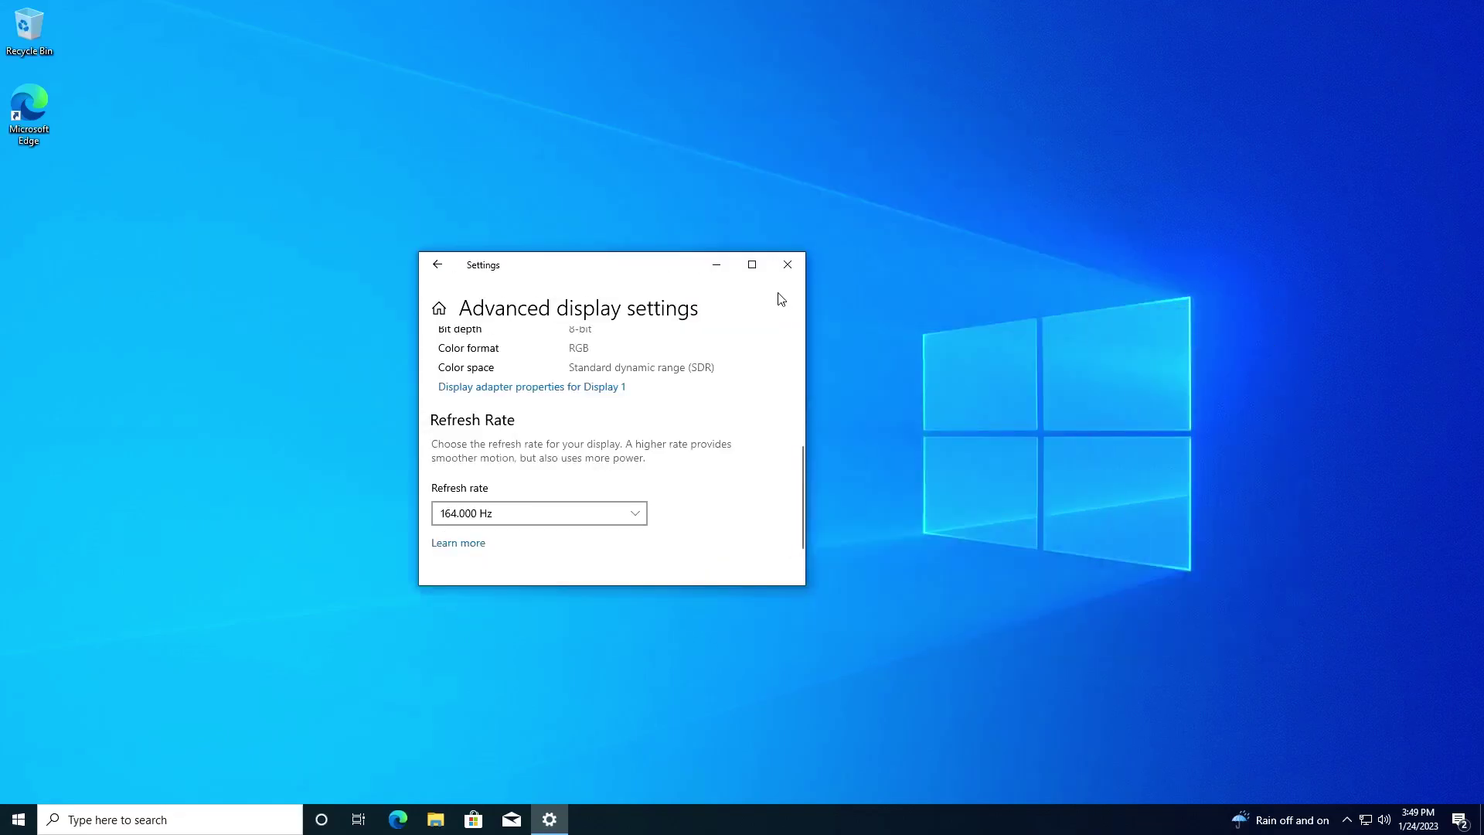
click(786, 265)
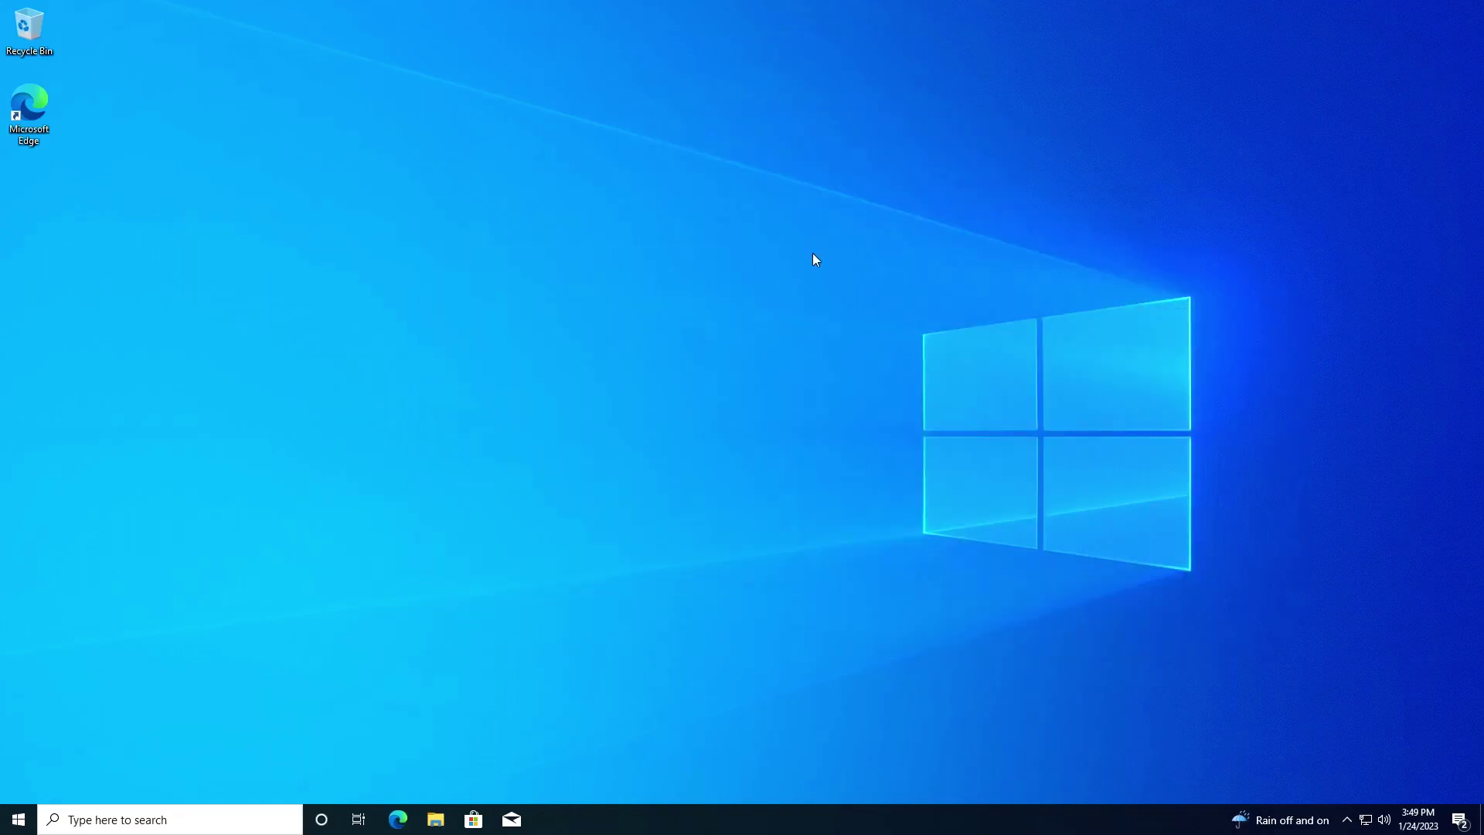